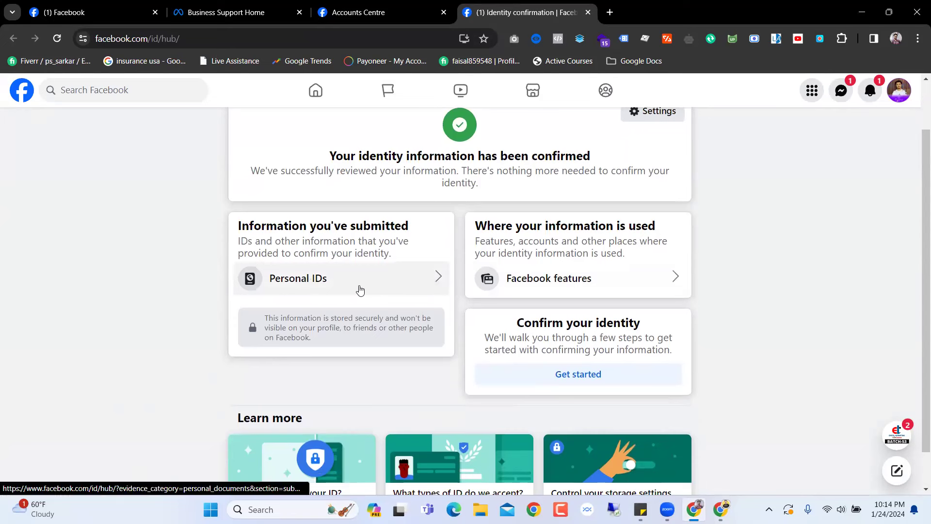
Review the submitted personal IDs, then return to the confirmed identity page.
left_click(360, 290)
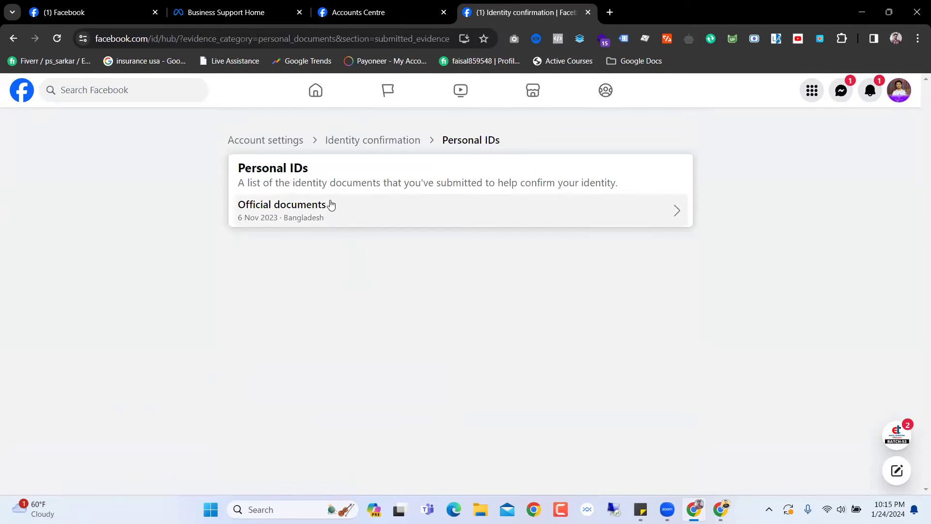
left_click(13, 38)
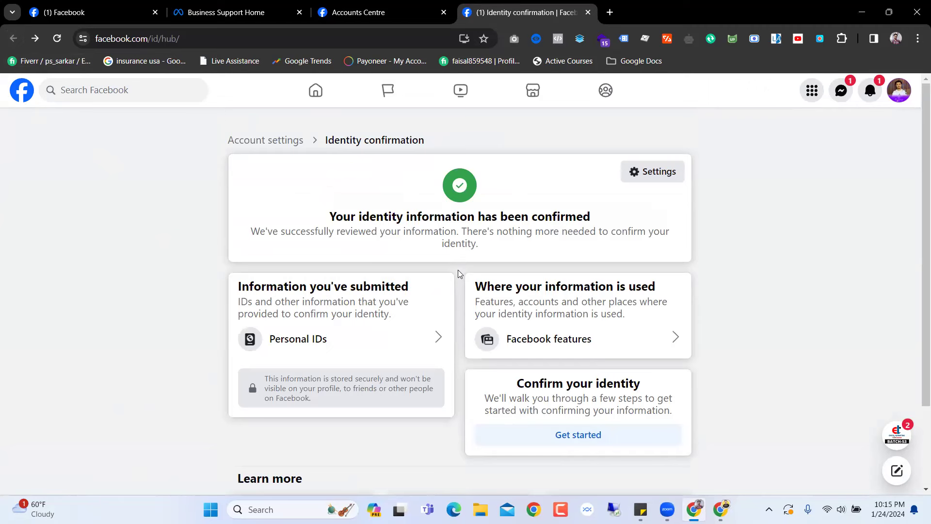
left_click_drag(594, 216, 477, 216)
left_click(479, 218)
Scroll down the identity page and bring up the Sticky Notes note of saved links.
scroll(471, 288, "down", 1)
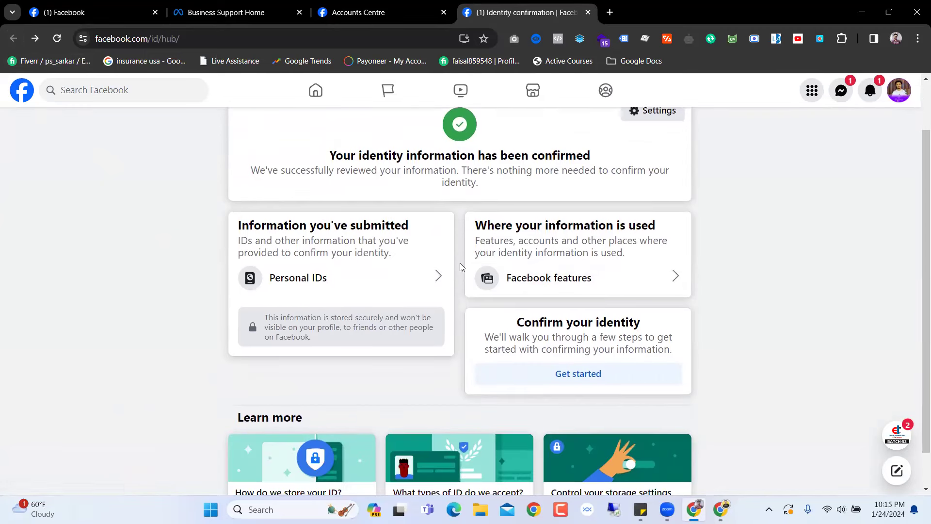
scroll(461, 264, "down", 1)
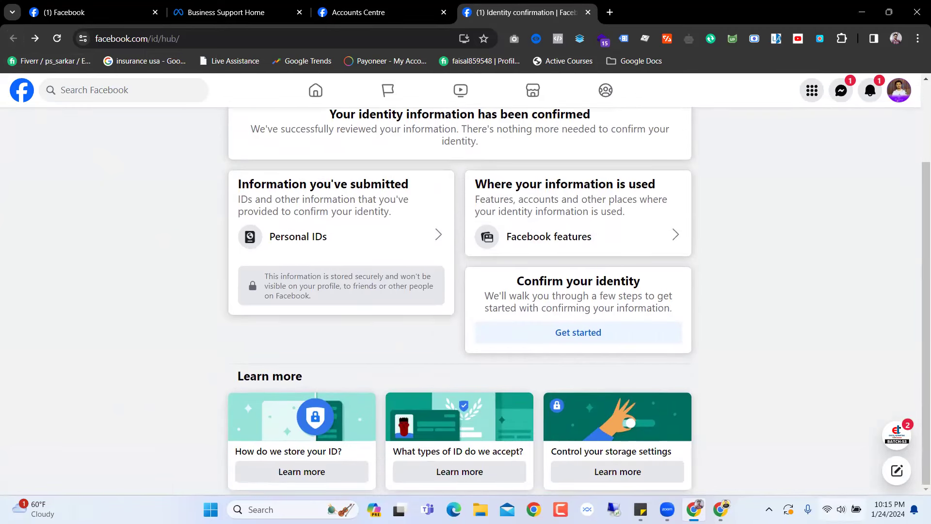
left_click(640, 509)
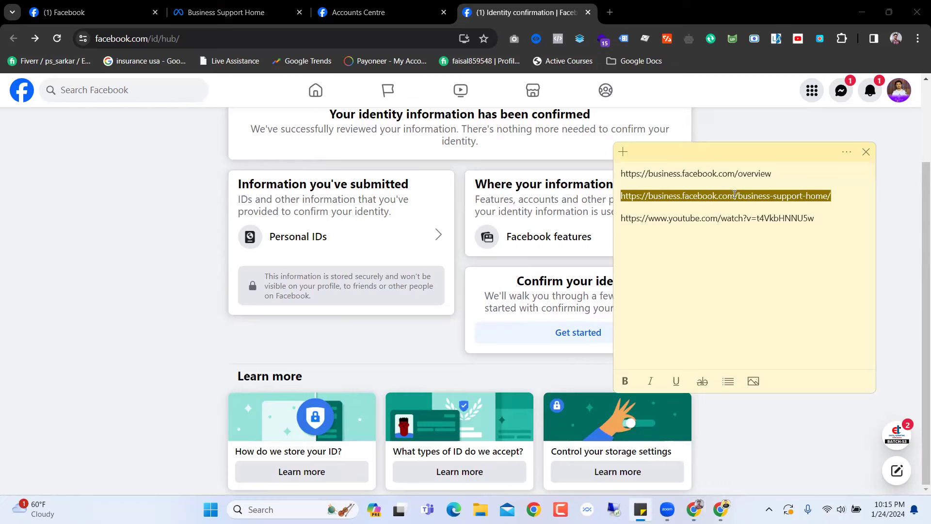
Copy the saved YouTube tutorial link from the note and load it in a new tab.
triple_click(744, 218)
key("ctrl+c")
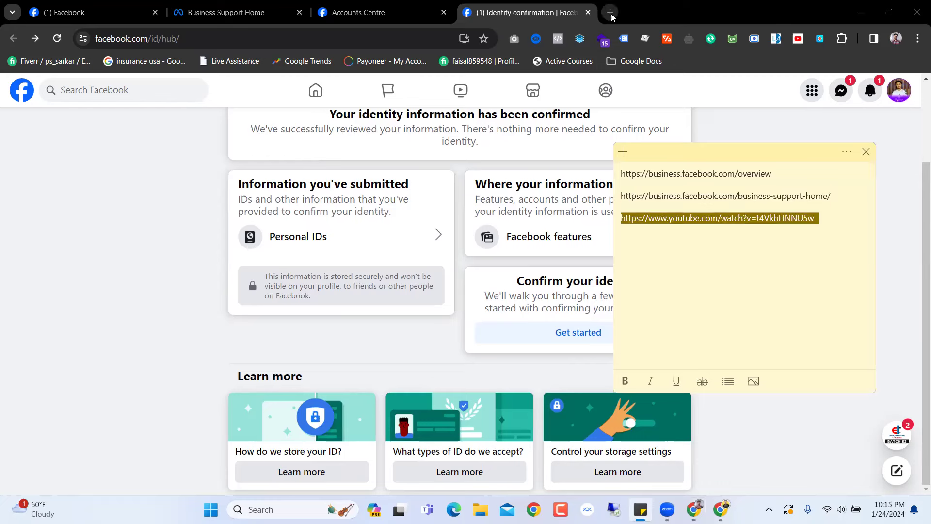
left_click(609, 12)
left_click(296, 34)
key("ctrl+v")
key("Return")
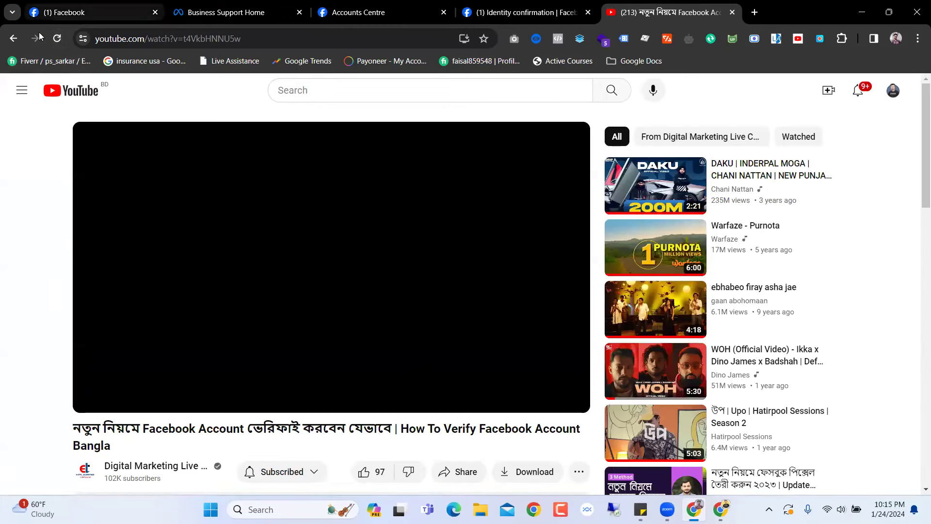
Reload the tutorial, skip to 0:32, pause it, and close the YouTube tab.
left_click(56, 44)
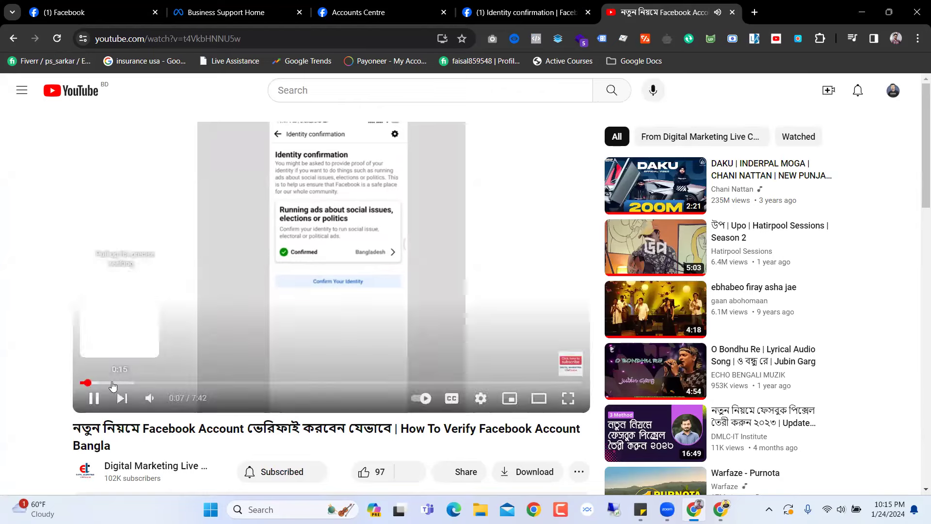
left_click(115, 383)
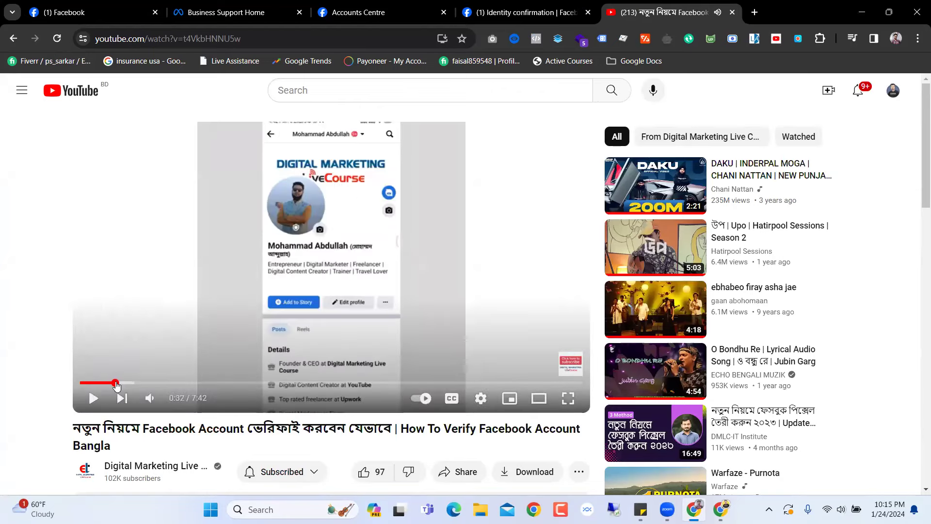
left_click(93, 398)
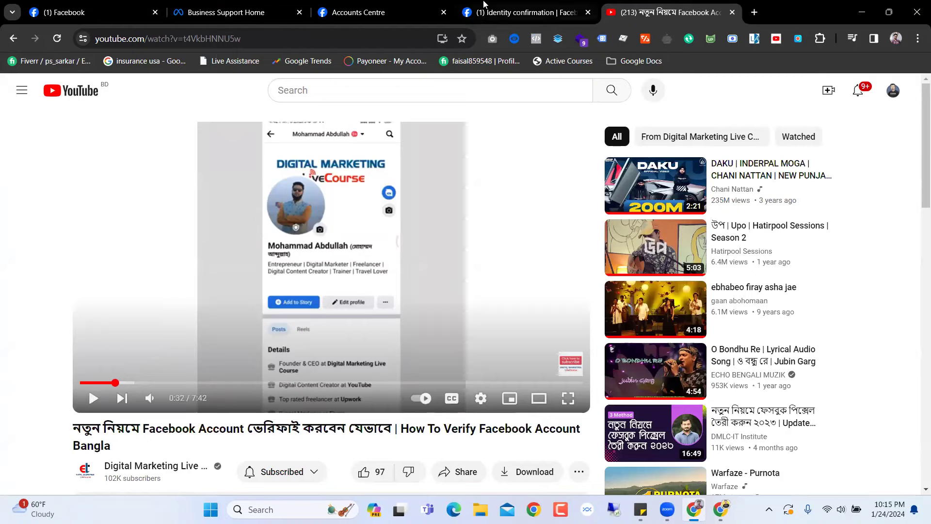
left_click(524, 12)
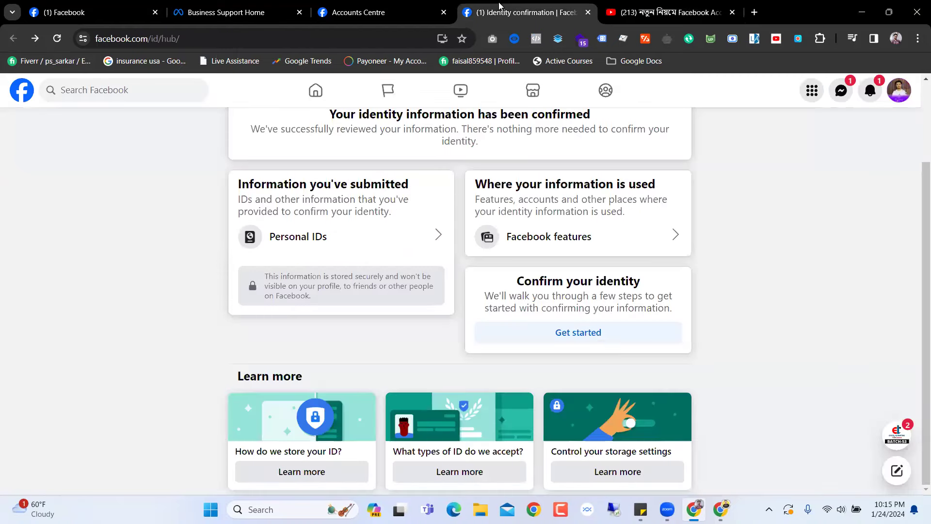
left_click(732, 12)
Review the Accounts Centre personal details and the business accounts' restriction statuses.
left_click(349, 5)
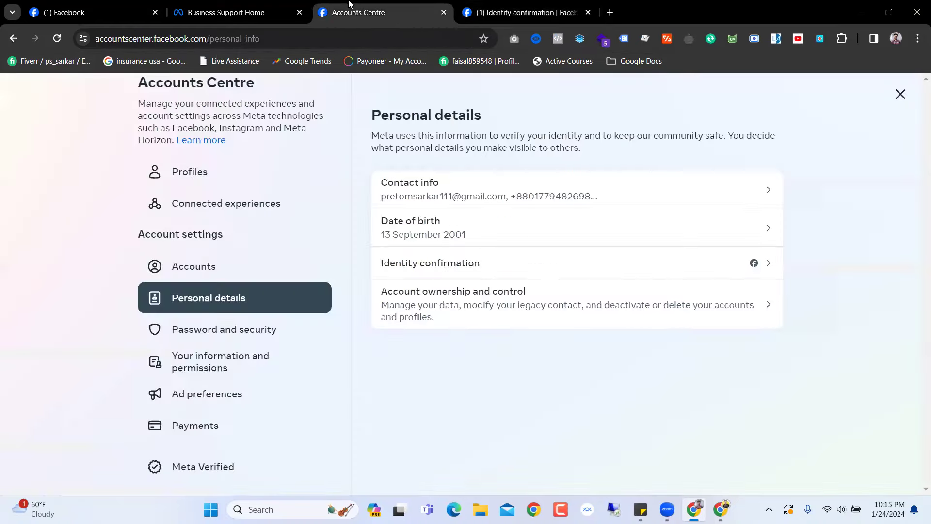
left_click(262, 6)
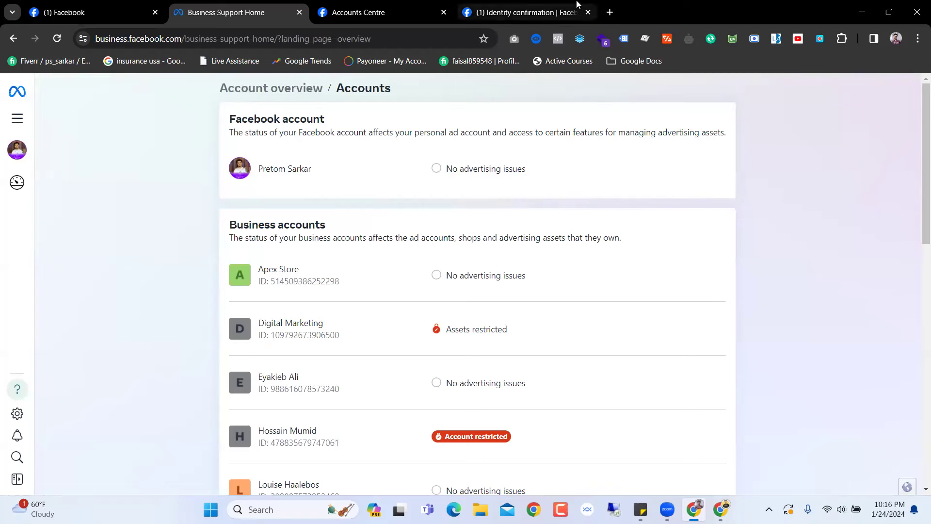
mouse_move(576, 4)
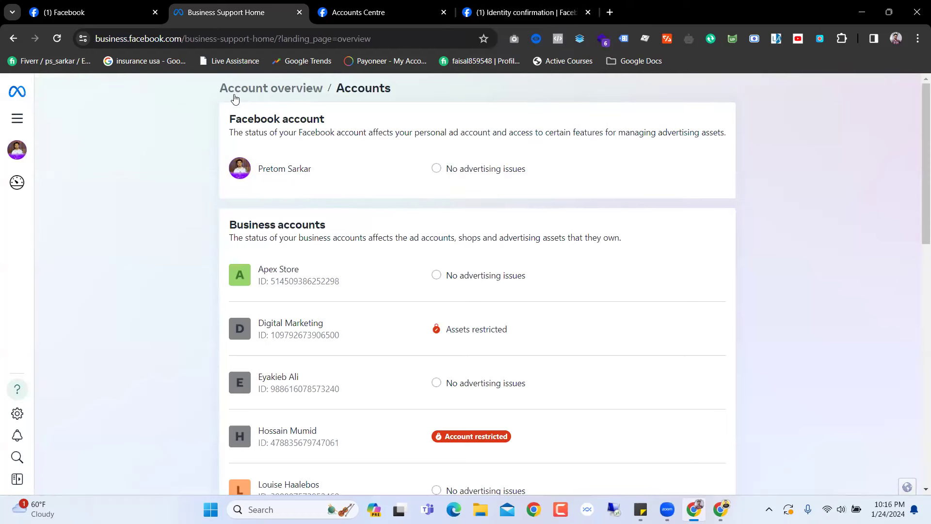
scroll(422, 209, "down", 1)
scroll(436, 160, "up", 1)
Return to the identity confirmation page, then switch to the other Chrome window.
left_click(499, 15)
scroll(465, 218, "up", 1)
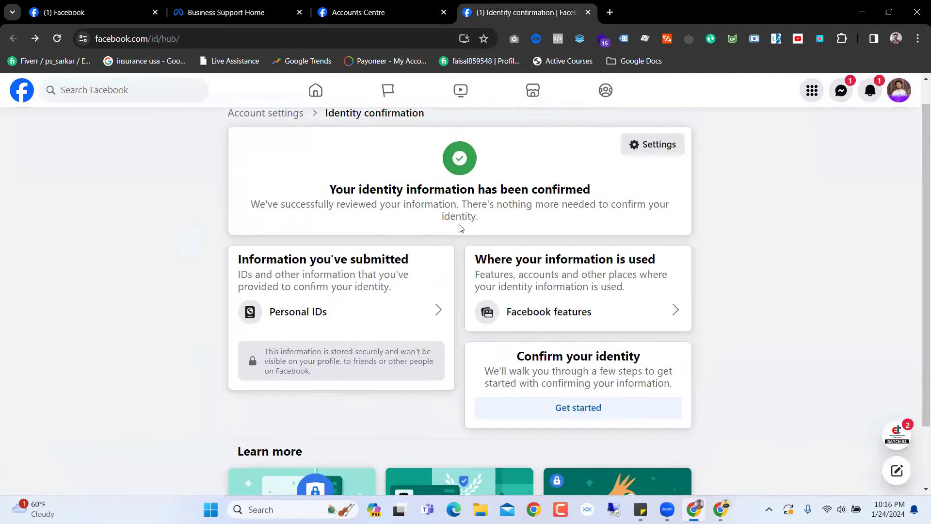
scroll(462, 226, "down", 1)
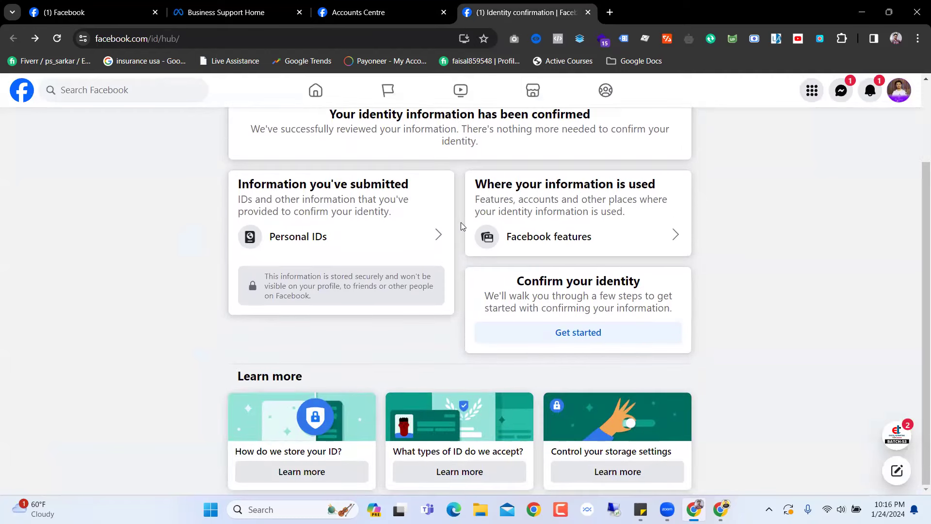
scroll(462, 227, "up", 2)
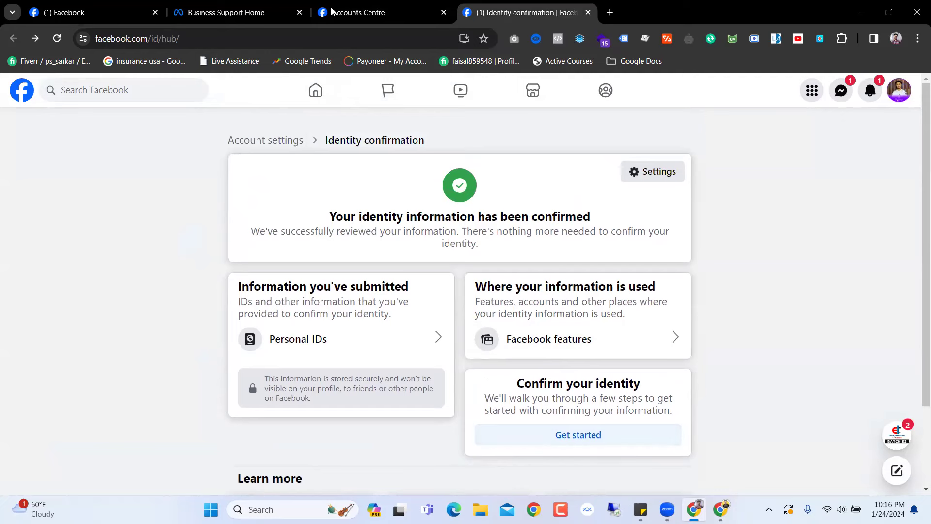
key("alt+Tab")
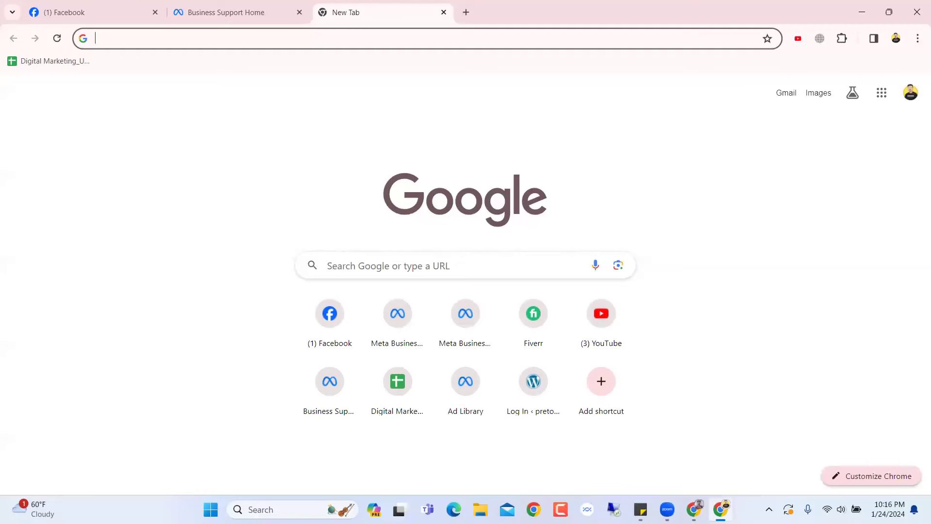
Load business.facebook.com from the address bar suggestion.
key("alt+Tab")
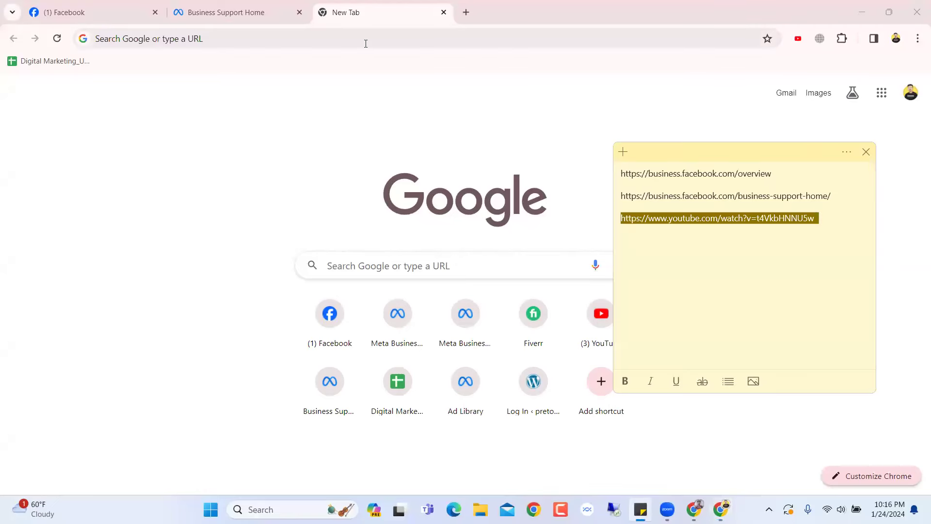
left_click(369, 39)
type("business")
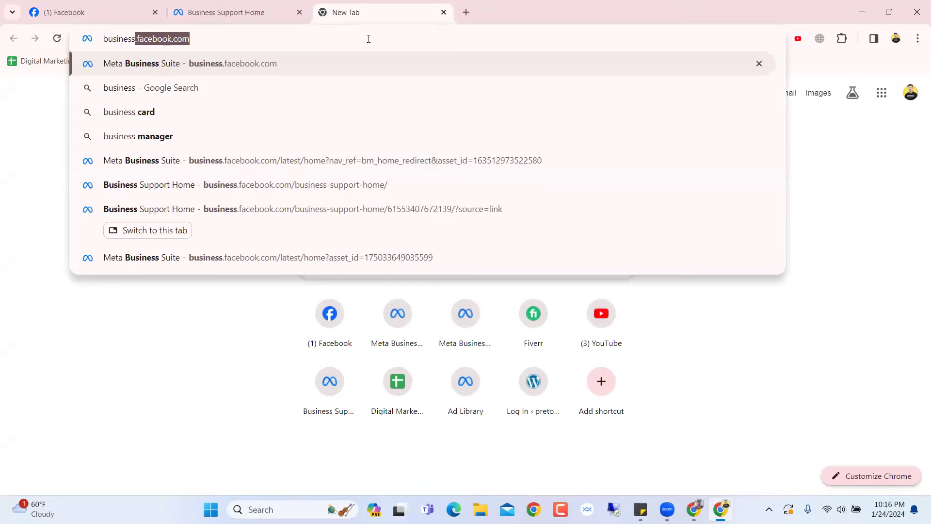
key("Right")
key("Return")
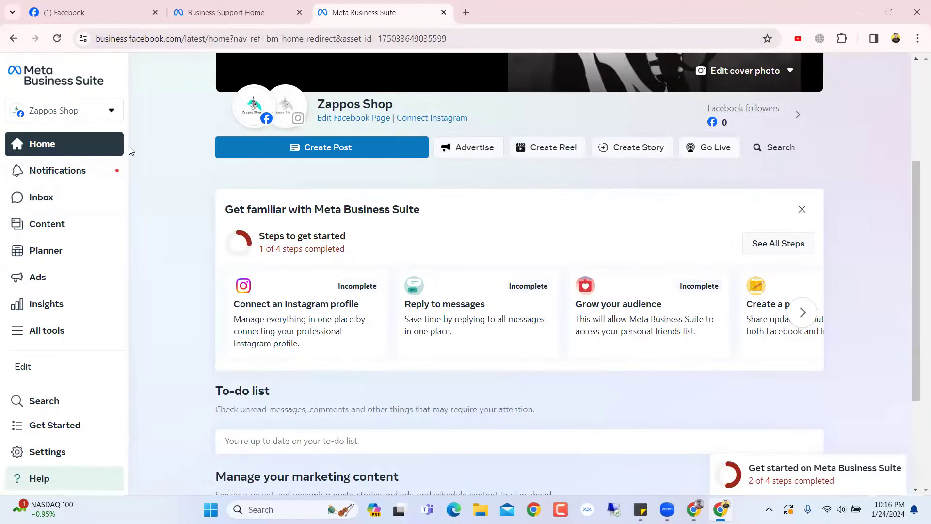
On the Meta Business Suite home, choose Help > Go to Business Manager.
scroll(130, 149, "down", 3)
scroll(131, 153, "up", 4)
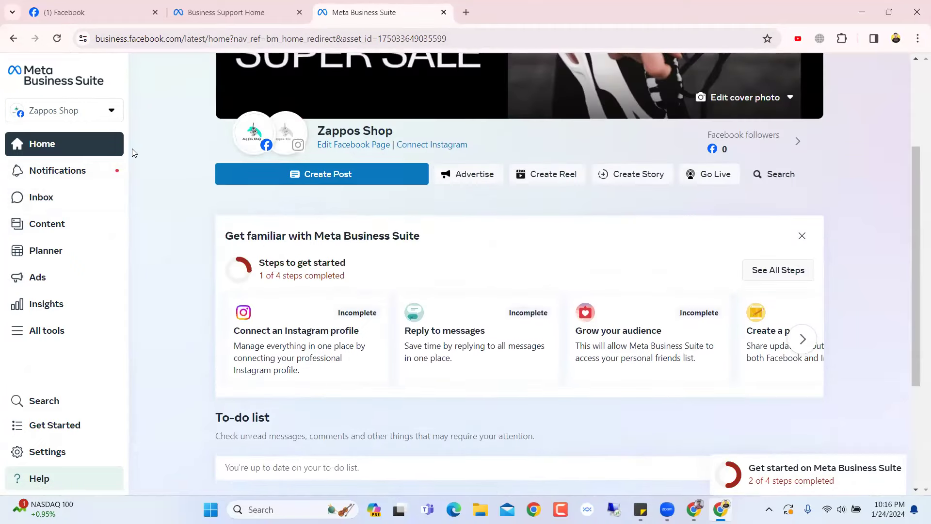
scroll(134, 153, "down", 8)
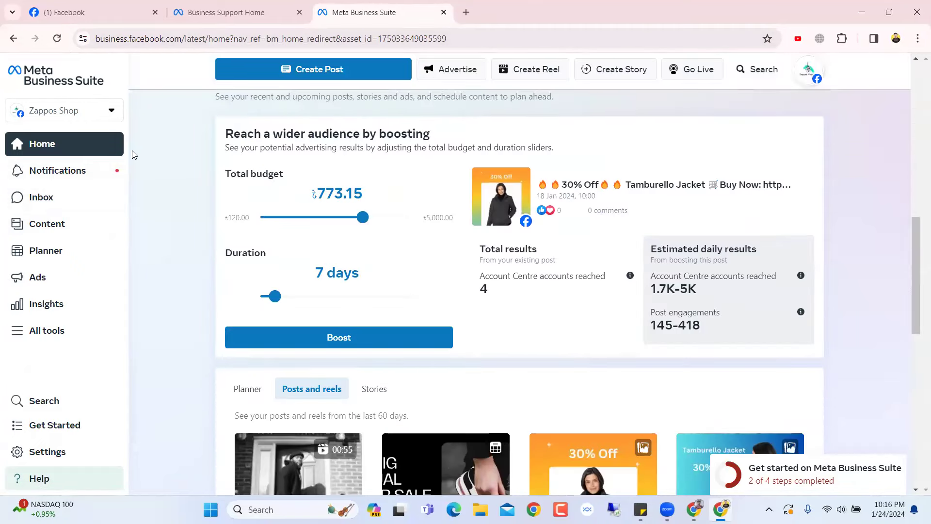
scroll(130, 152, "up", 3)
scroll(134, 154, "down", 3)
scroll(134, 154, "down", 4)
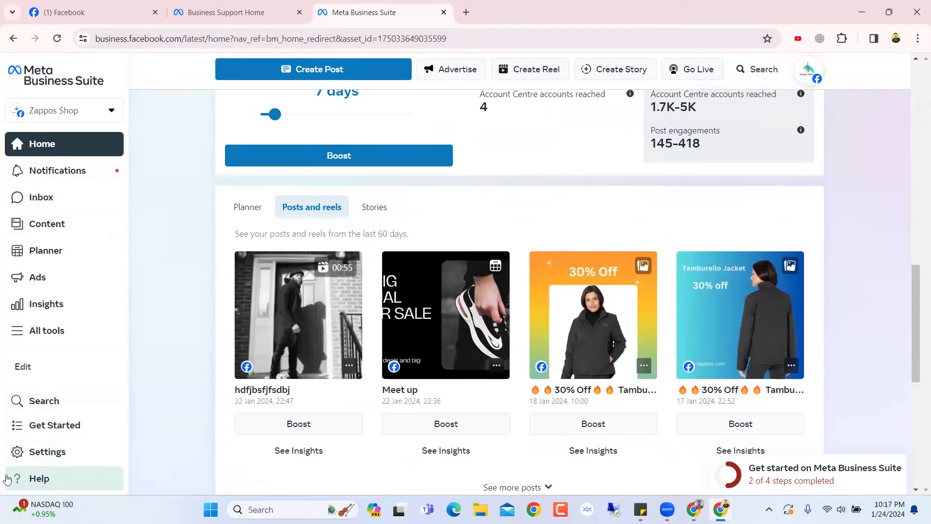
left_click(75, 483)
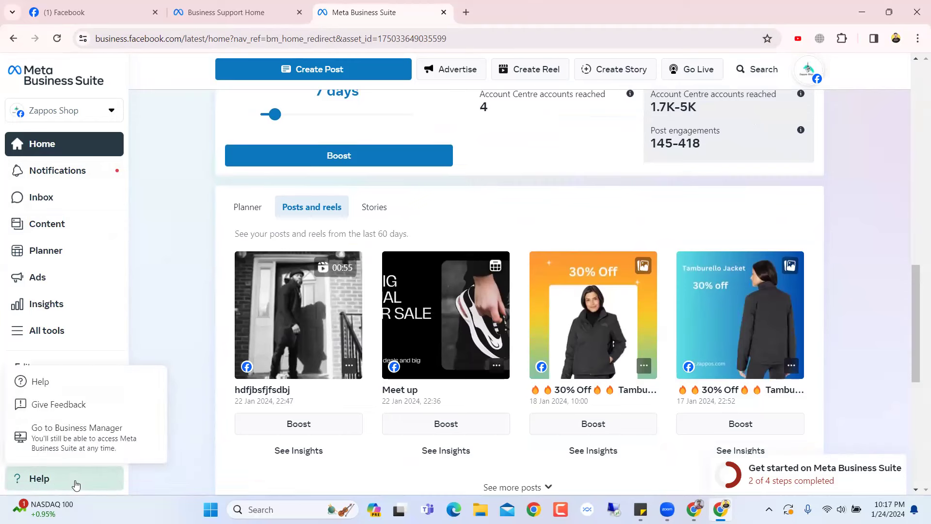
left_click(69, 438)
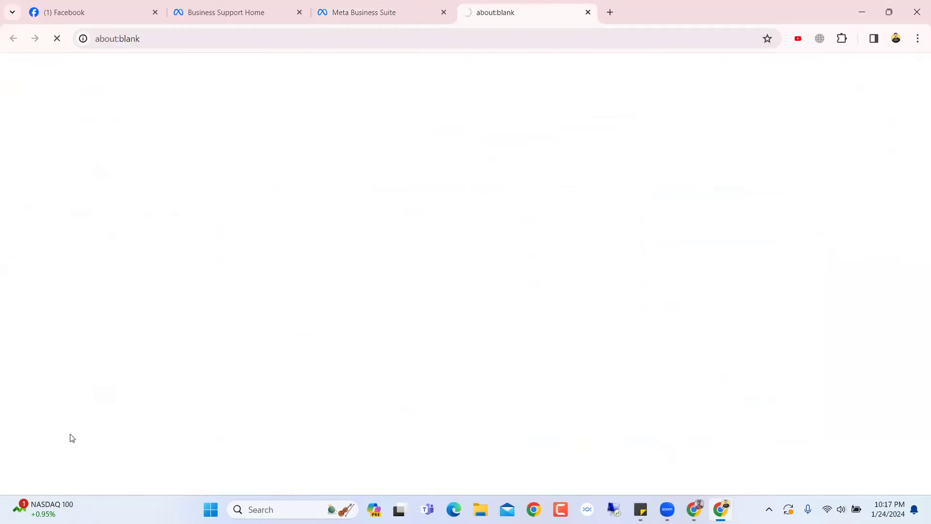
On the business overview page, choose 'Create an account' to open the business account form.
scroll(200, 220, "down", 15)
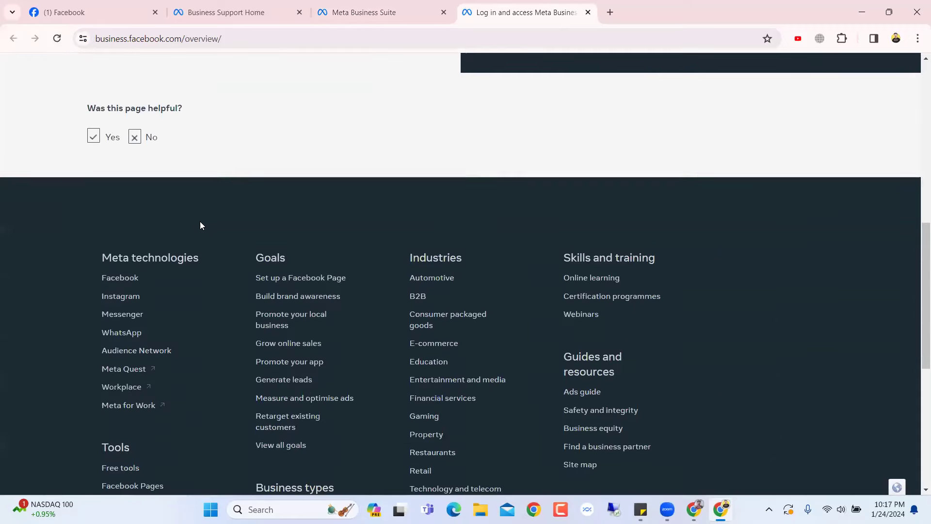
scroll(200, 221, "up", 6)
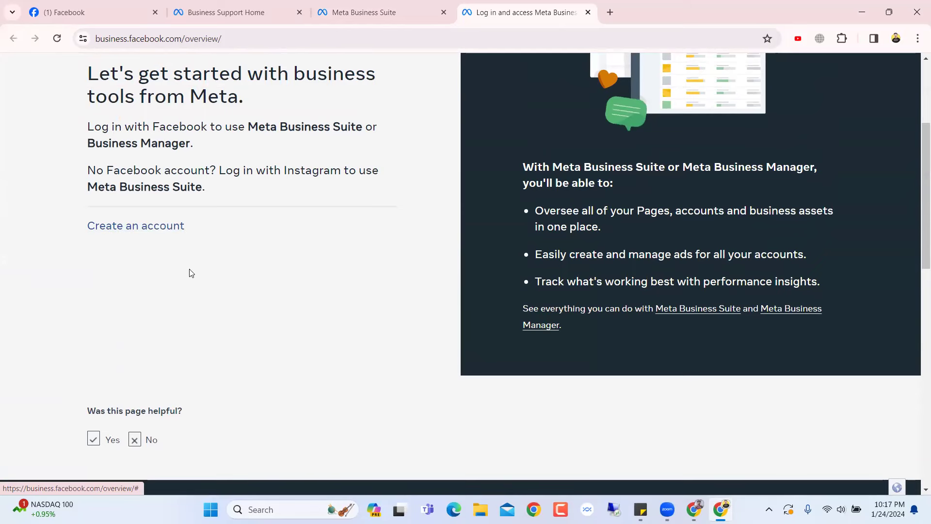
scroll(189, 272, "up", 3)
scroll(189, 272, "down", 3)
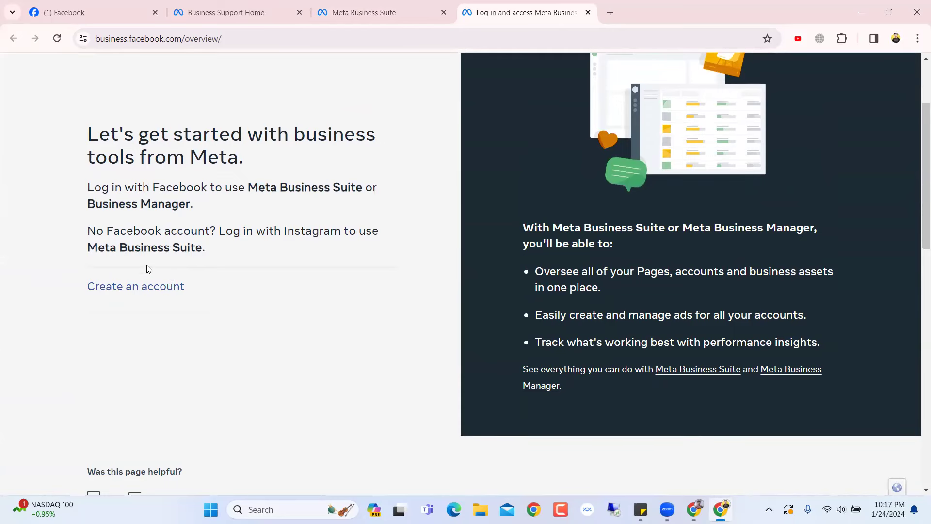
left_click(156, 290)
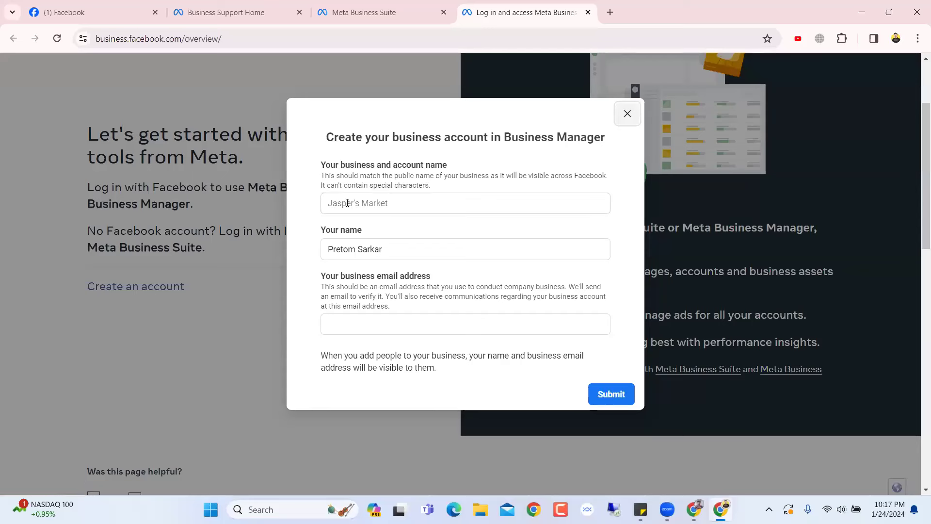
Check the prefilled personal name and type the business account name.
left_click(397, 247)
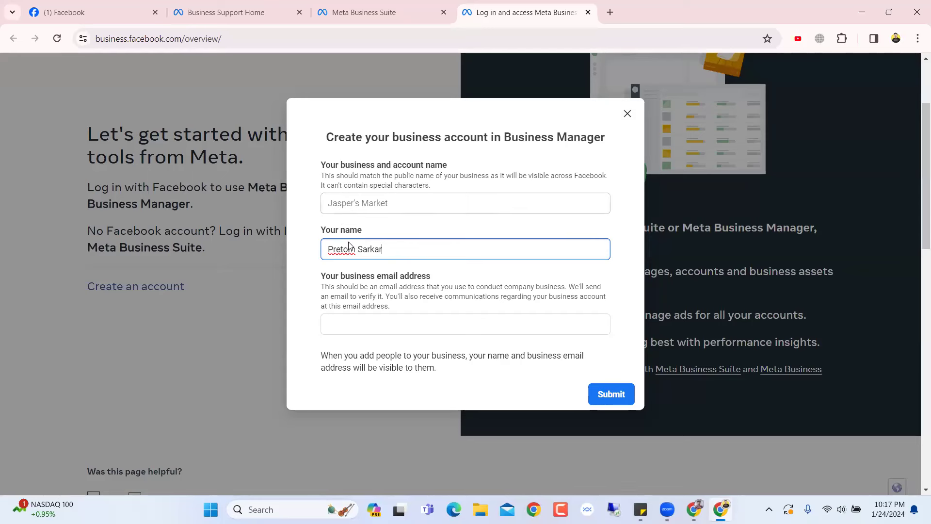
left_click(360, 204)
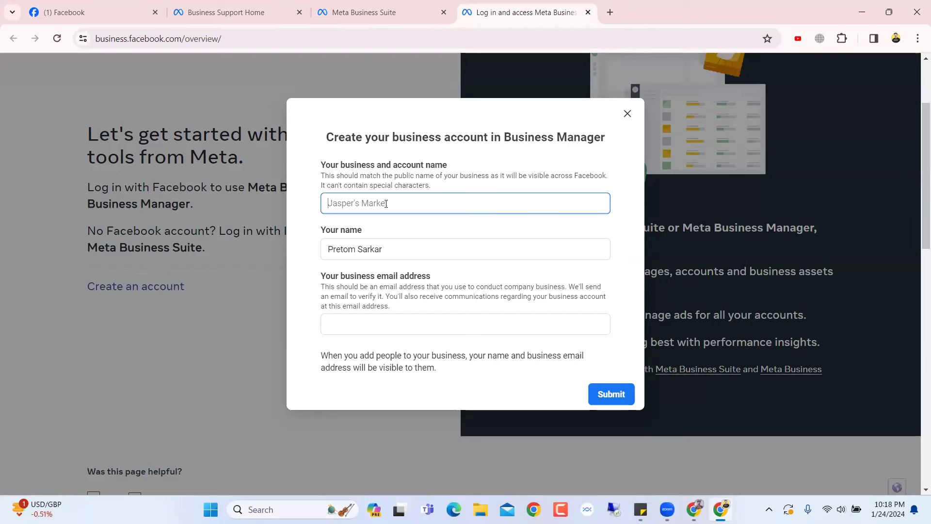
type("PS Sa")
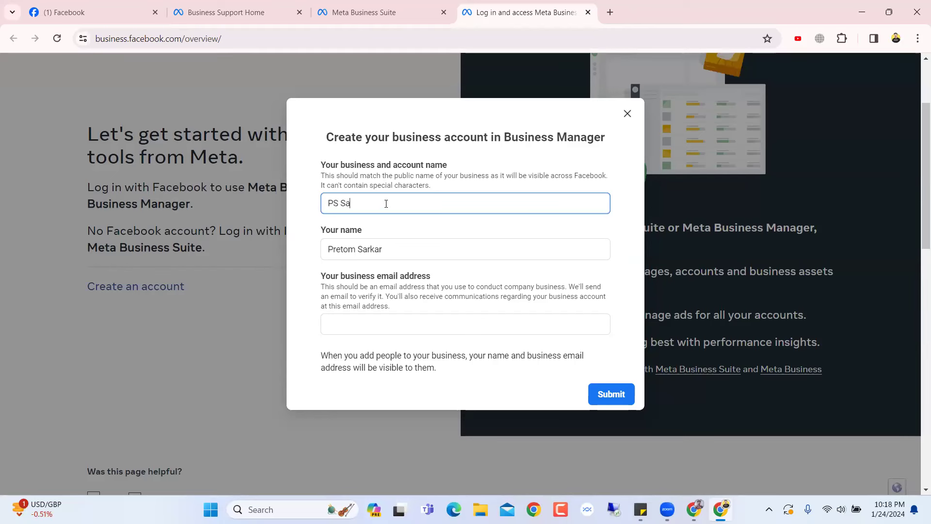
type("rkar")
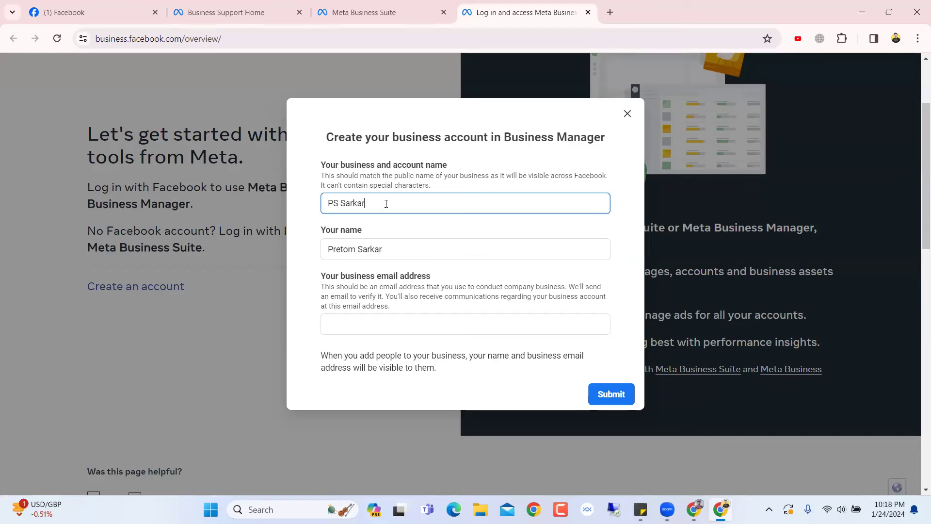
left_click(352, 326)
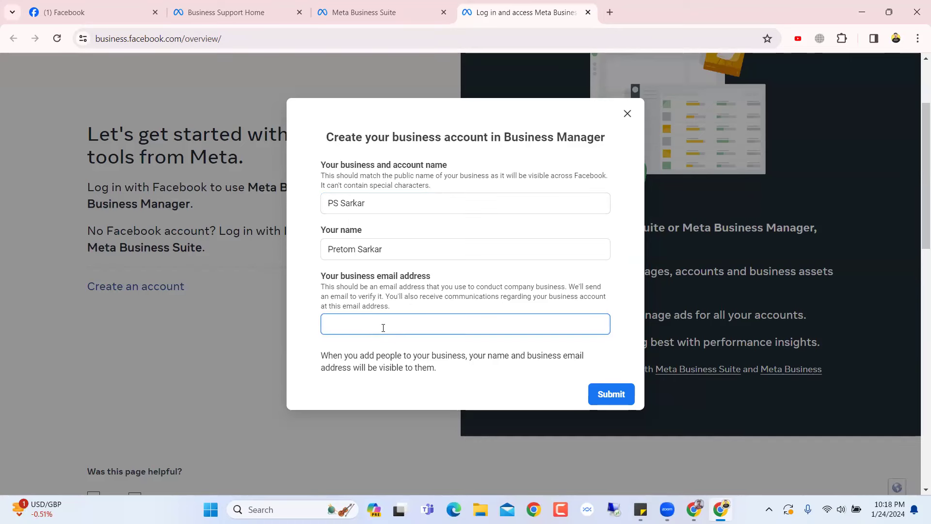
Copy the Google account e-mail from a new tab and paste it into the business email field.
left_click(610, 12)
left_click(880, 97)
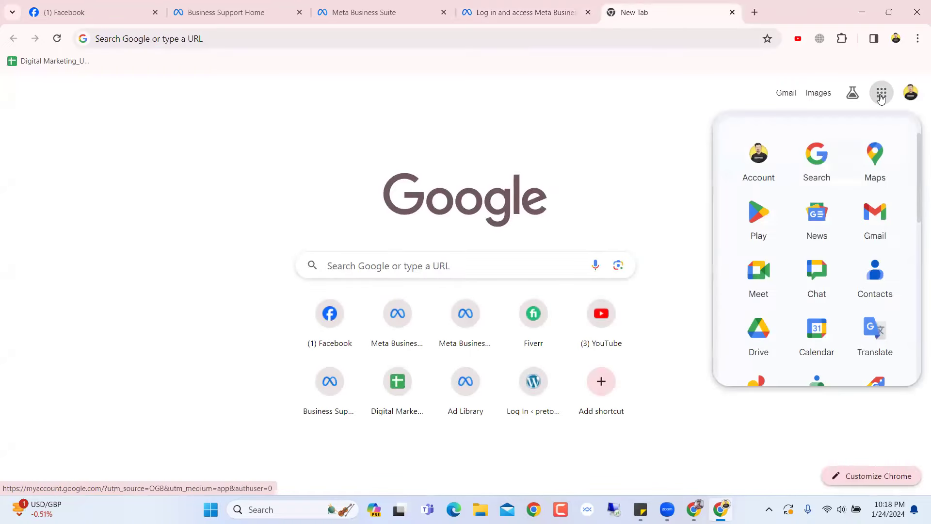
left_click(723, 94)
left_click(904, 97)
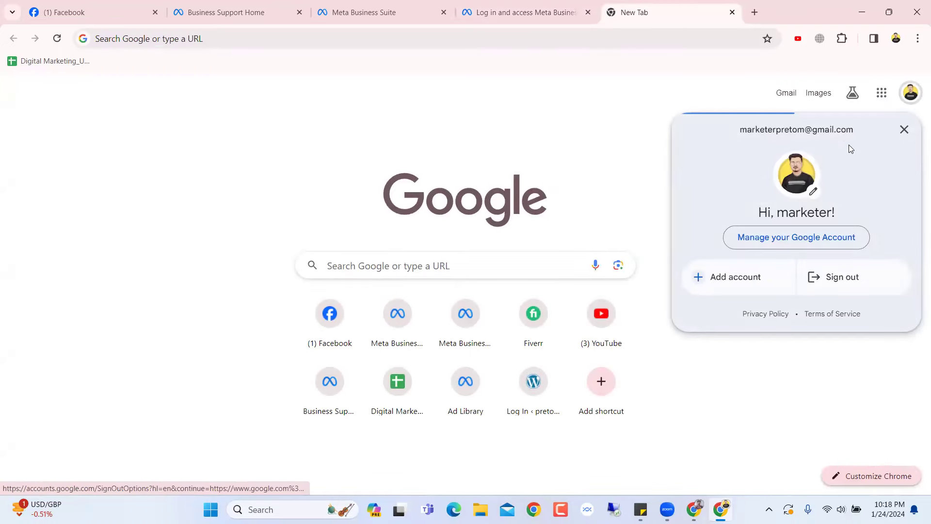
triple_click(830, 129)
right_click(830, 130)
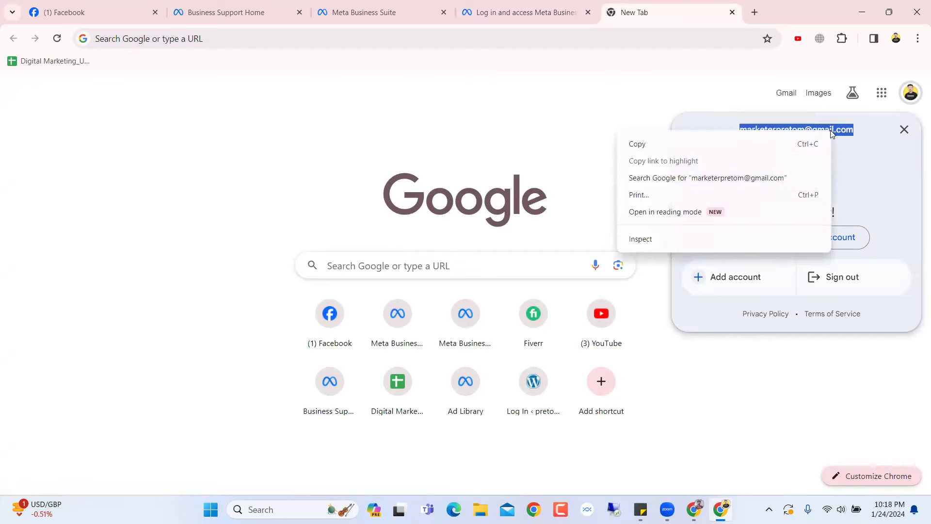
left_click(782, 141)
left_click(523, 12)
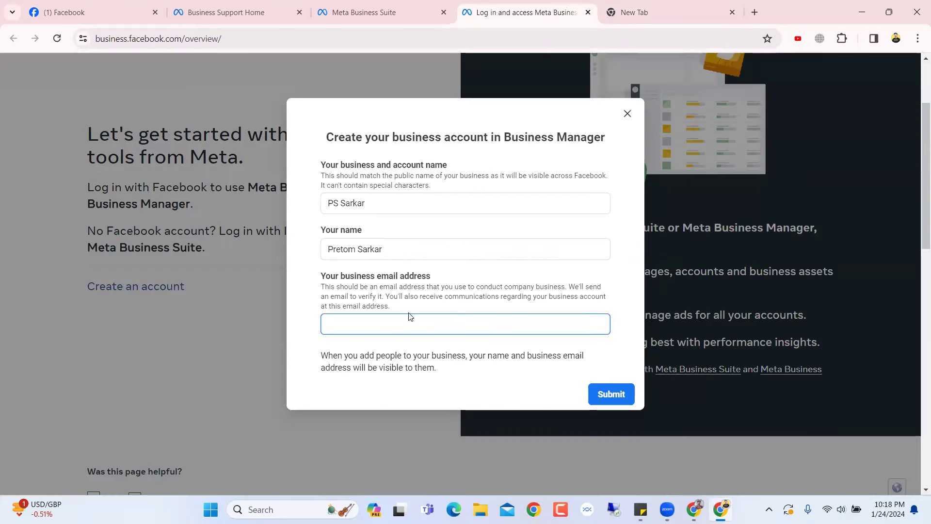
key("ctrl+v")
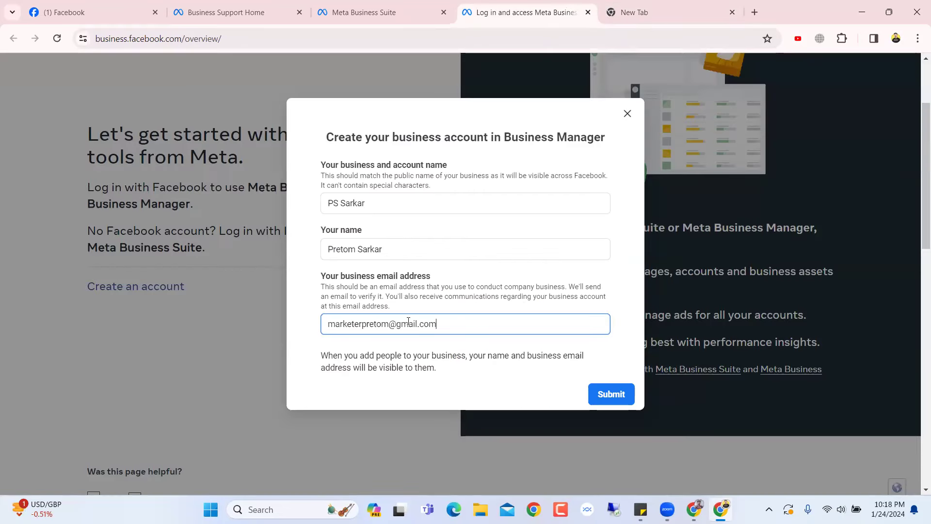
Submit the Create your business account form.
left_click(609, 395)
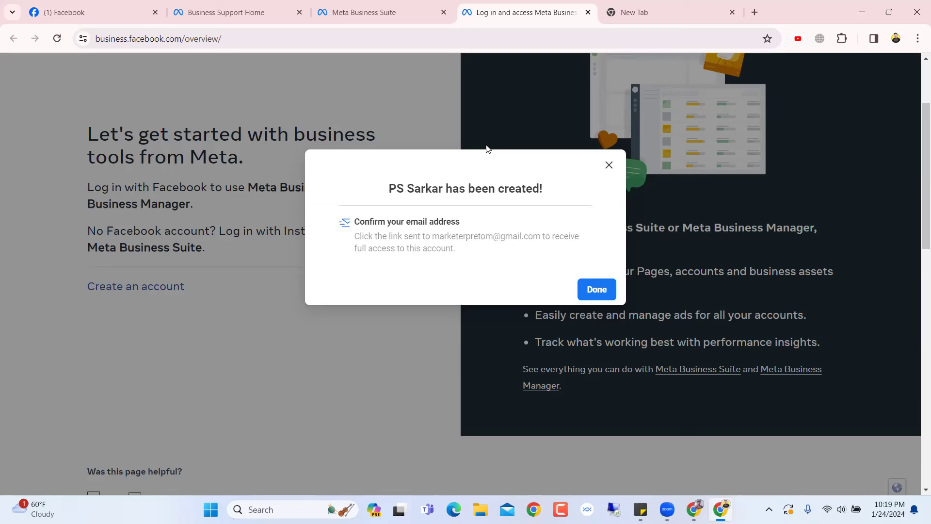
Briefly revisit the Business Suite home and confirmation, then open the Browsec VPN panel on the new tab.
left_click(369, 12)
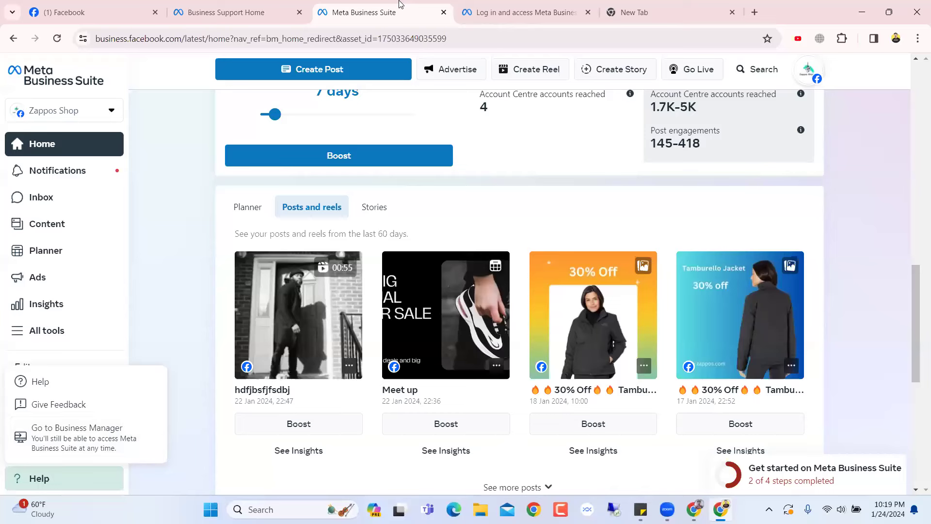
scroll(141, 145, "up", 5)
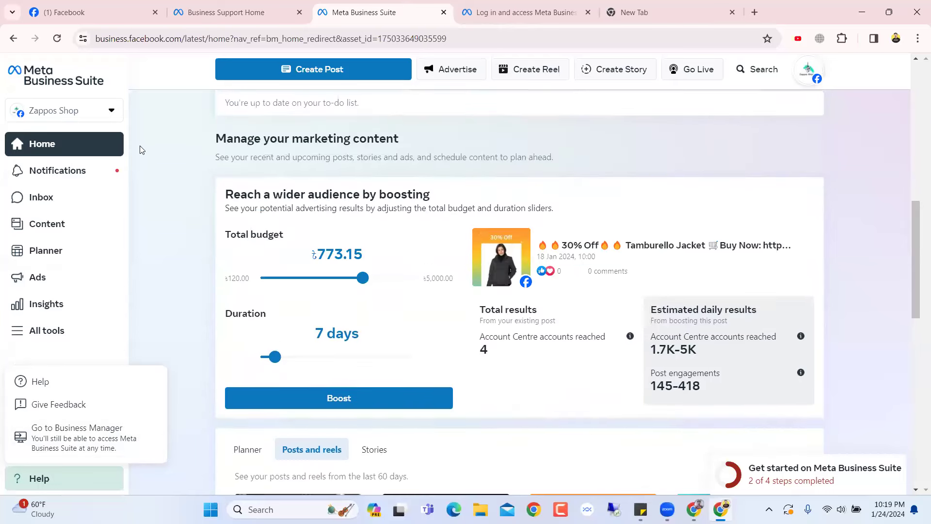
scroll(169, 57, "down", 5)
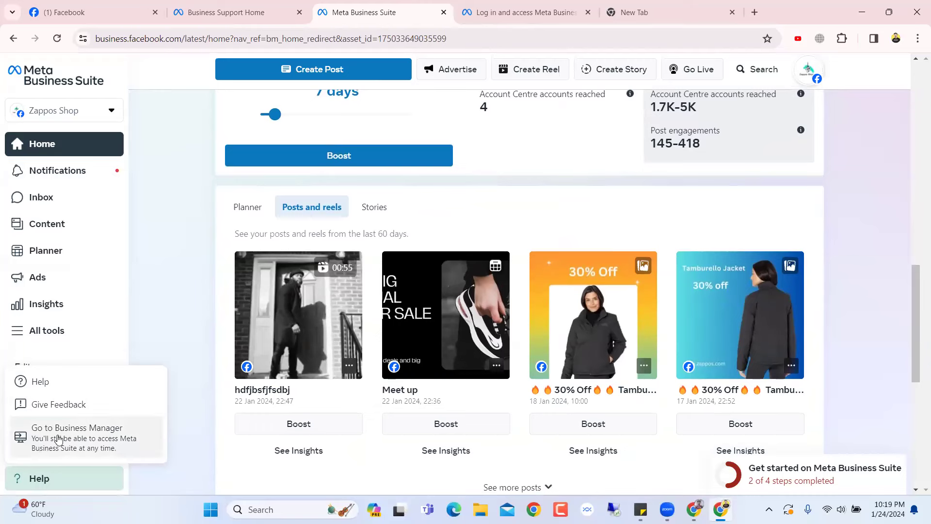
left_click(478, 14)
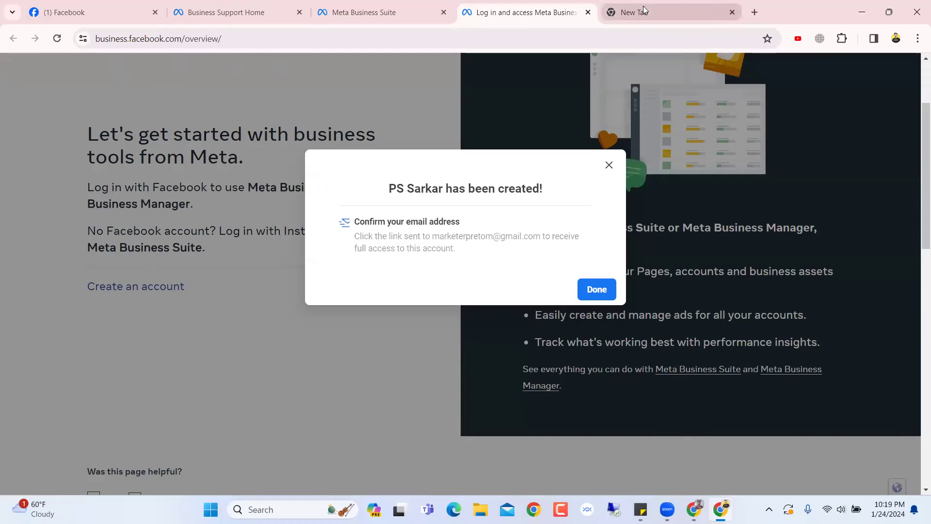
left_click(685, 5)
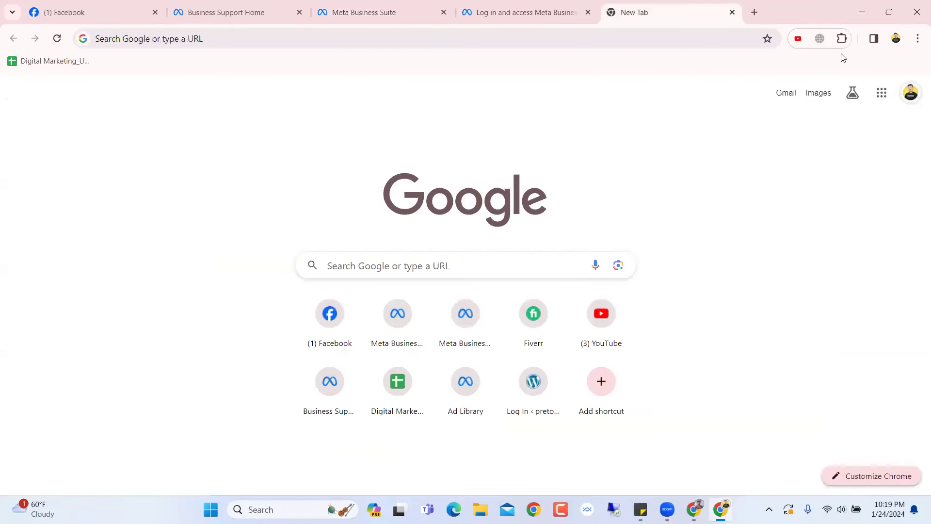
left_click(820, 39)
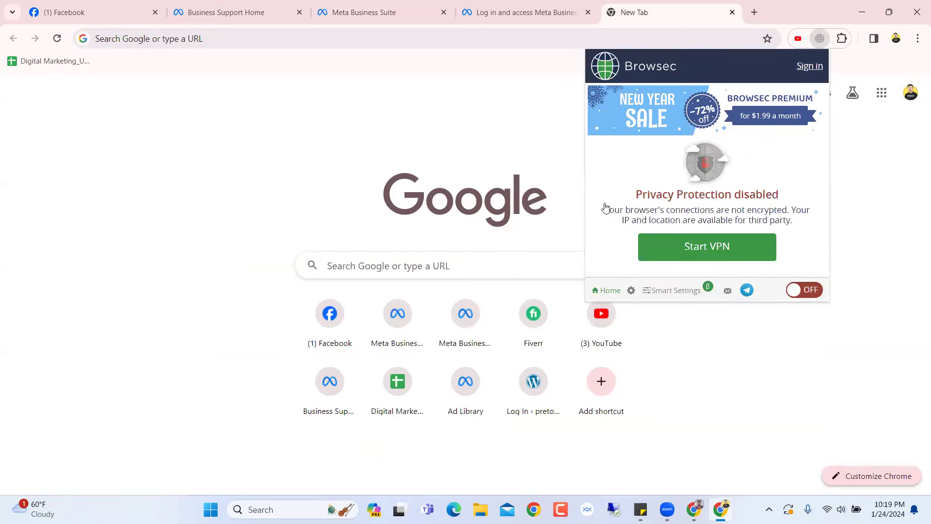
Turn Browsec on, view its server locations, turn it off again and close the panel.
left_click(801, 290)
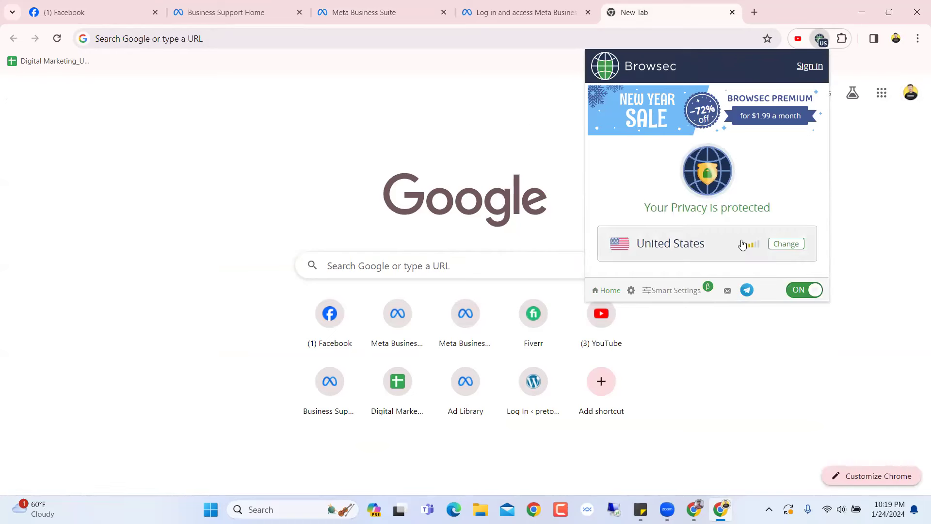
left_click(742, 244)
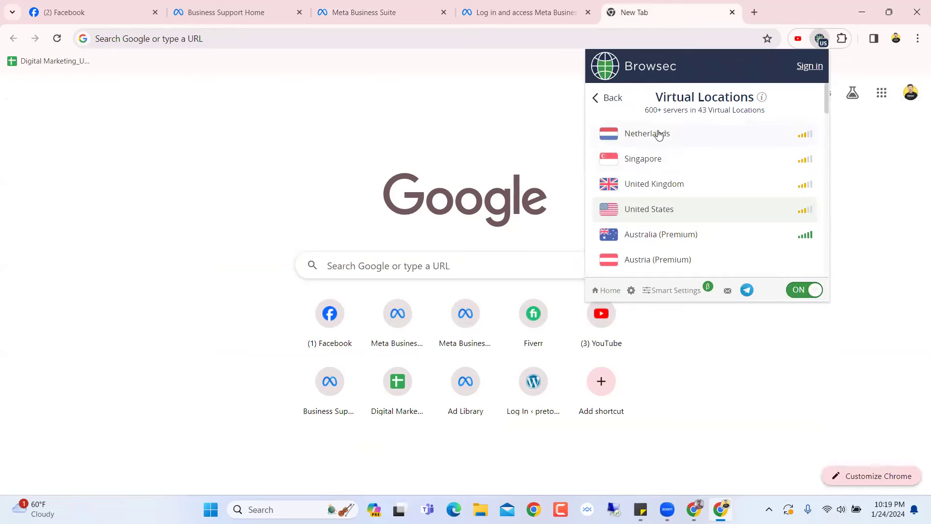
left_click(807, 291)
left_click(456, 119)
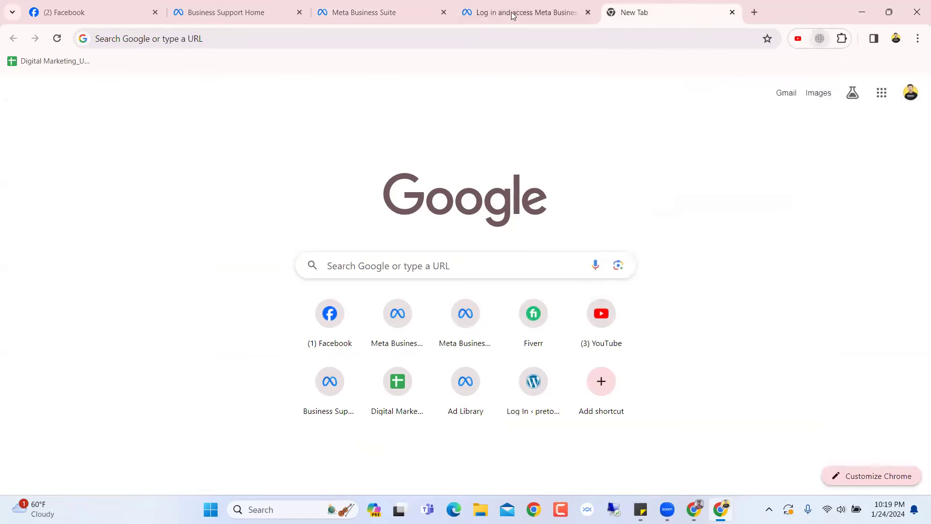
left_click(511, 15)
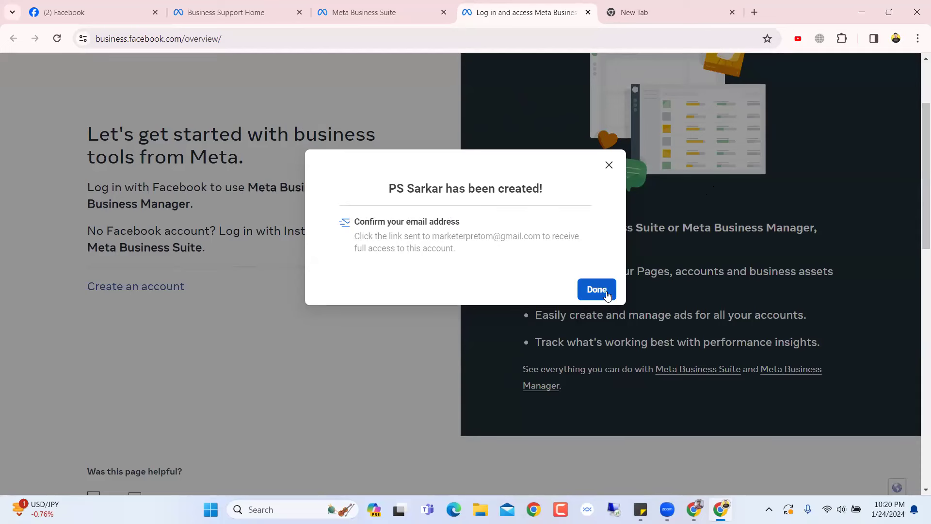
Click Done on the account-created confirmation, then go back to the Google new tab.
left_click(605, 290)
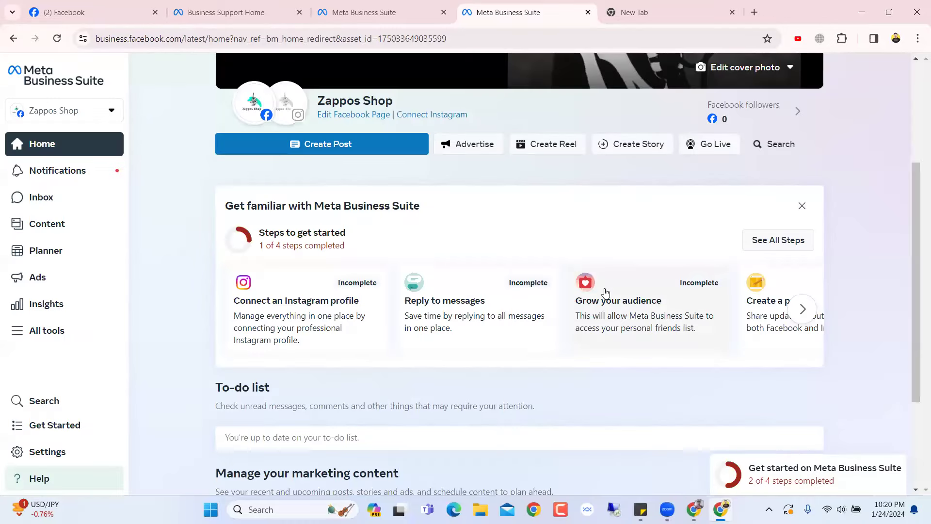
left_click(638, 11)
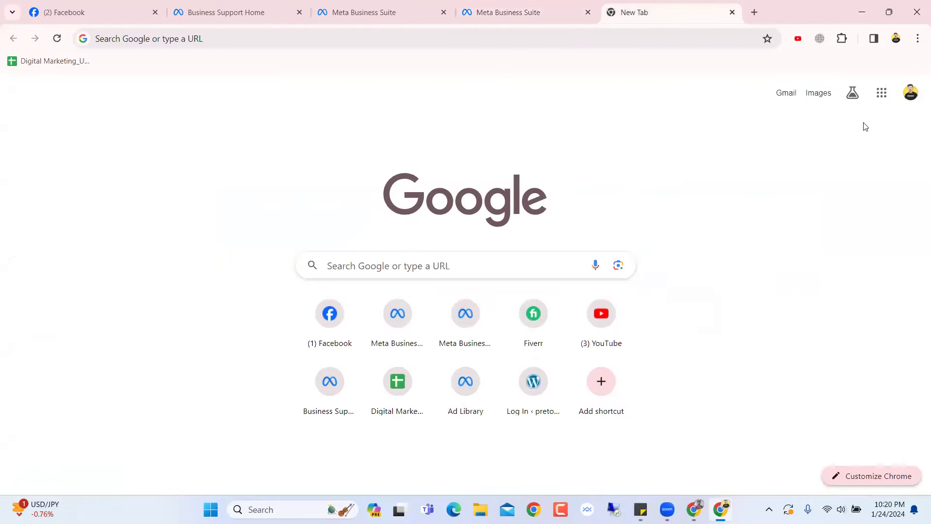
In a new Gmail tab, confirm the business email from Facebook's Social-tab message.
left_click(786, 94)
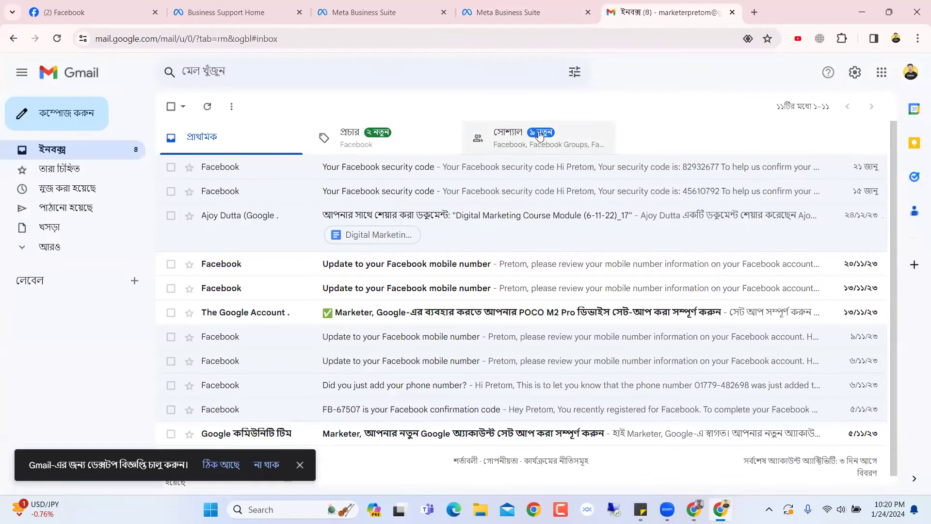
left_click(754, 12)
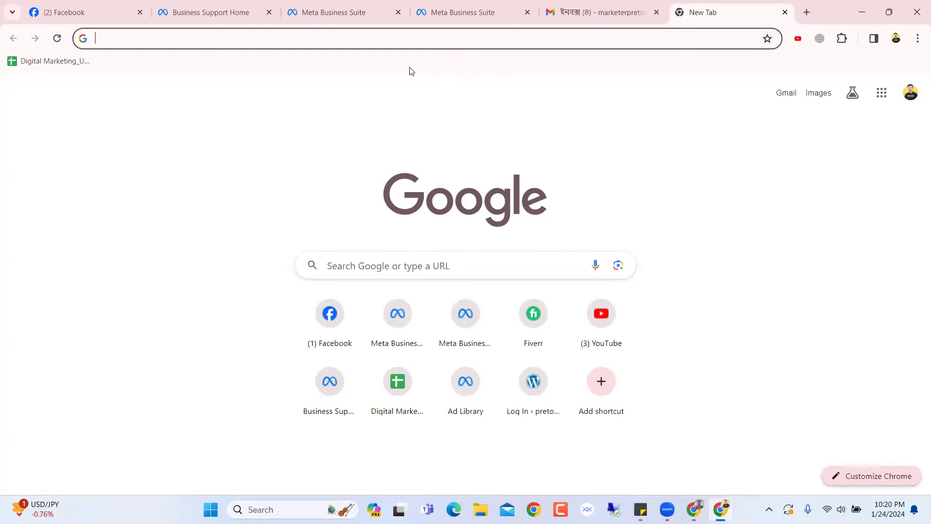
left_click(793, 93)
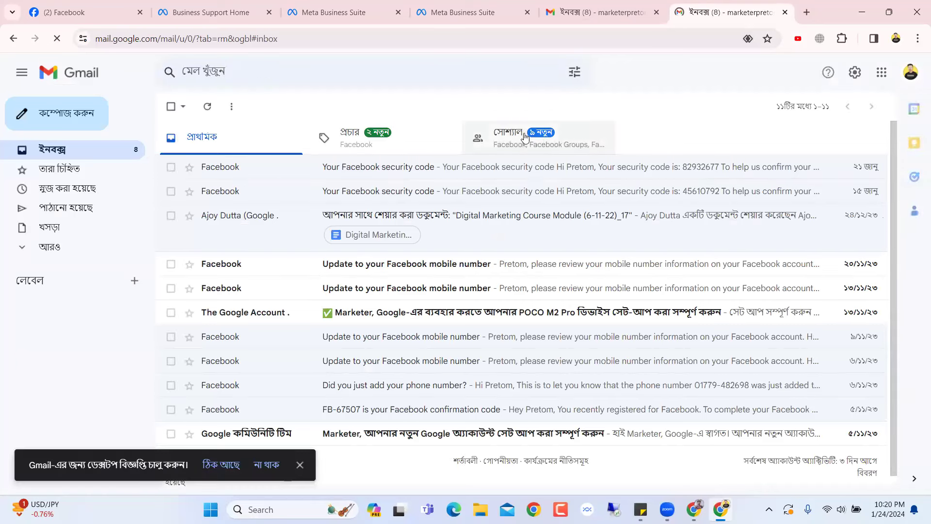
left_click(524, 137)
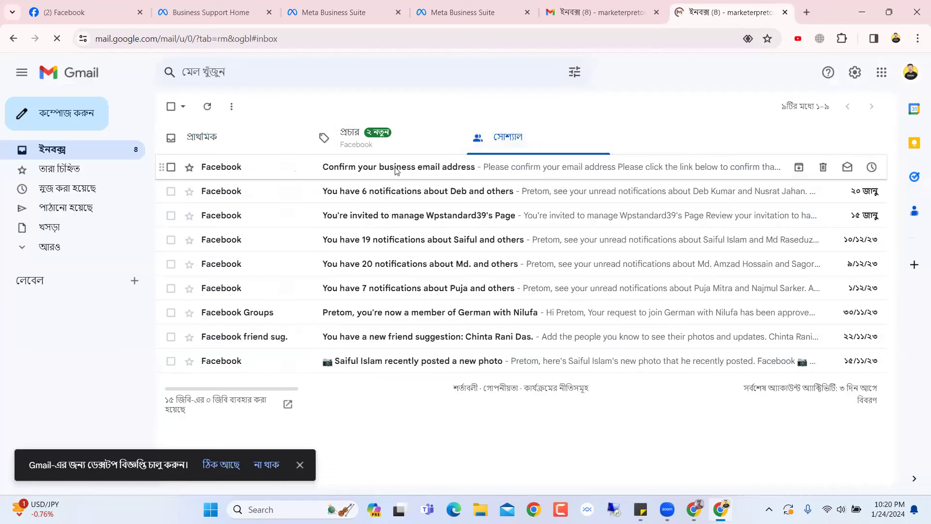
left_click(395, 168)
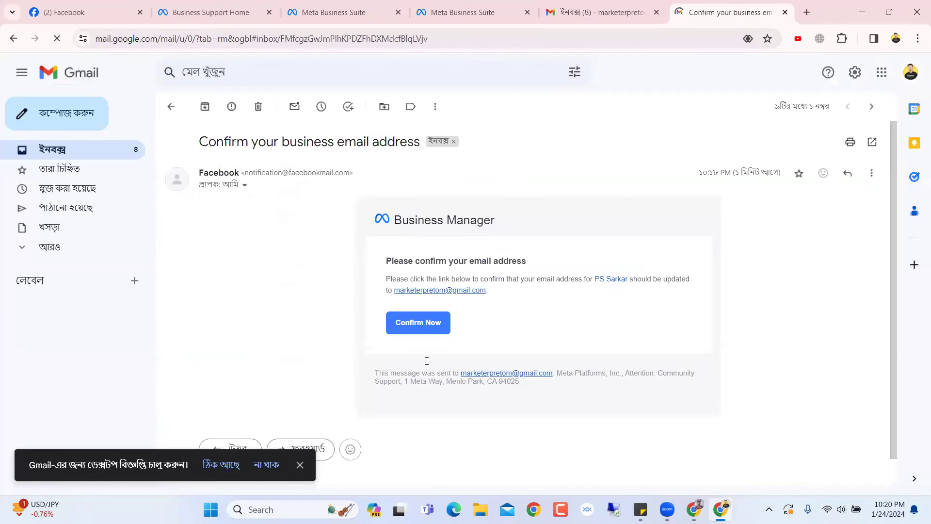
left_click(431, 330)
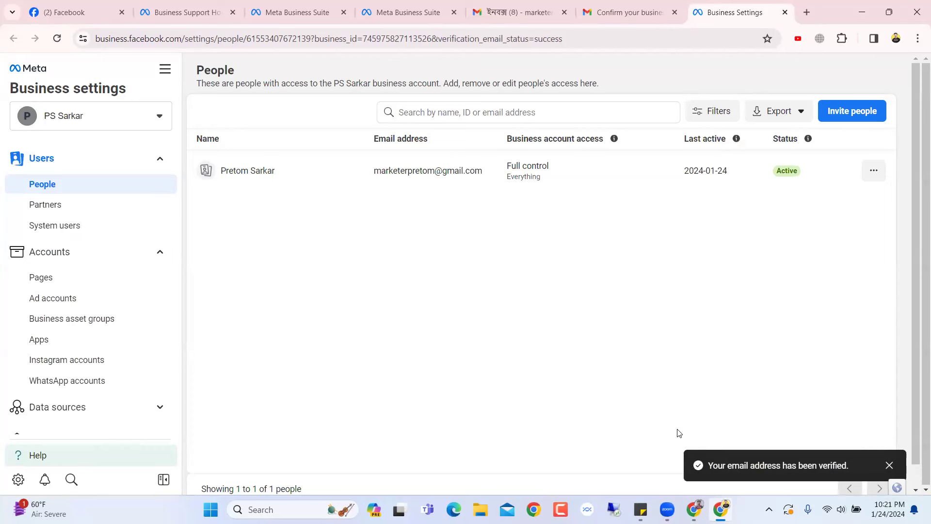
Dismiss the email-verified notice and return the Gmail tab to the inbox list.
left_click(889, 465)
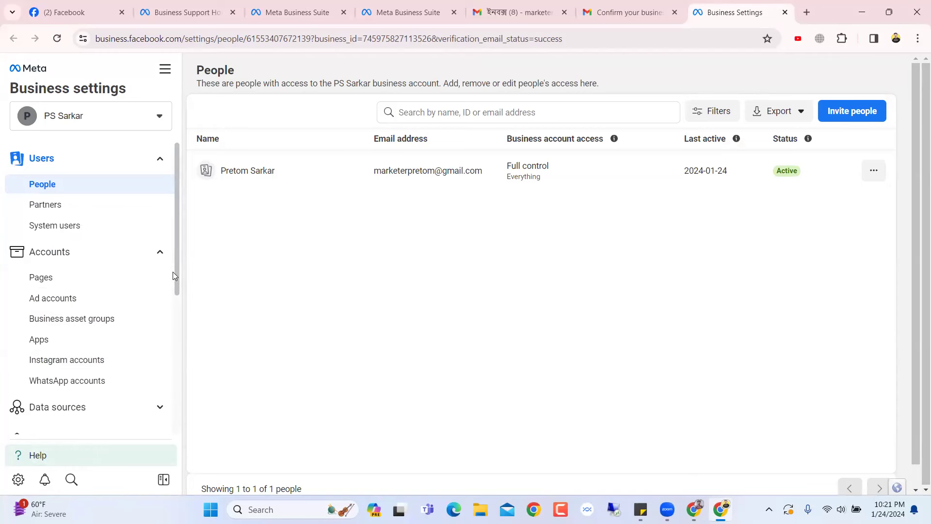
mouse_move(177, 268)
left_mouse_down()
mouse_move(172, 417)
mouse_move(179, 249)
left_mouse_up()
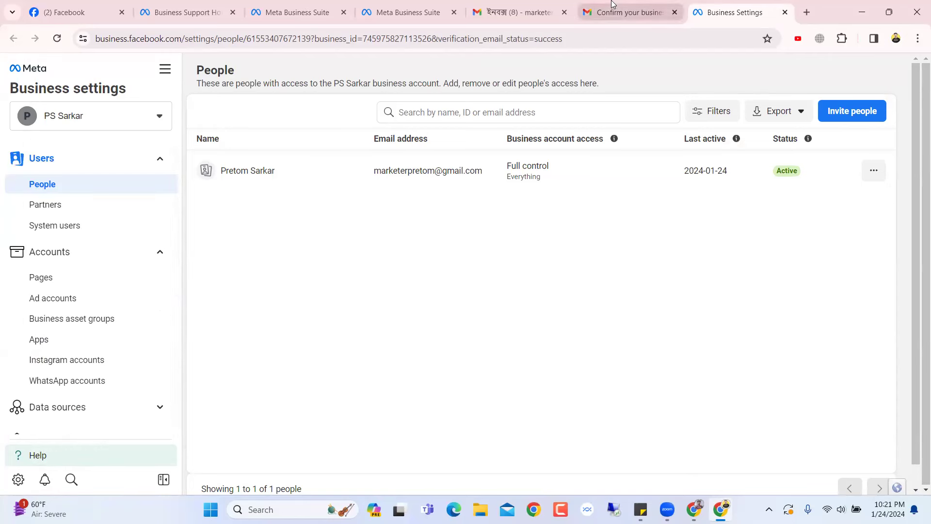
left_click(628, 12)
left_click(171, 106)
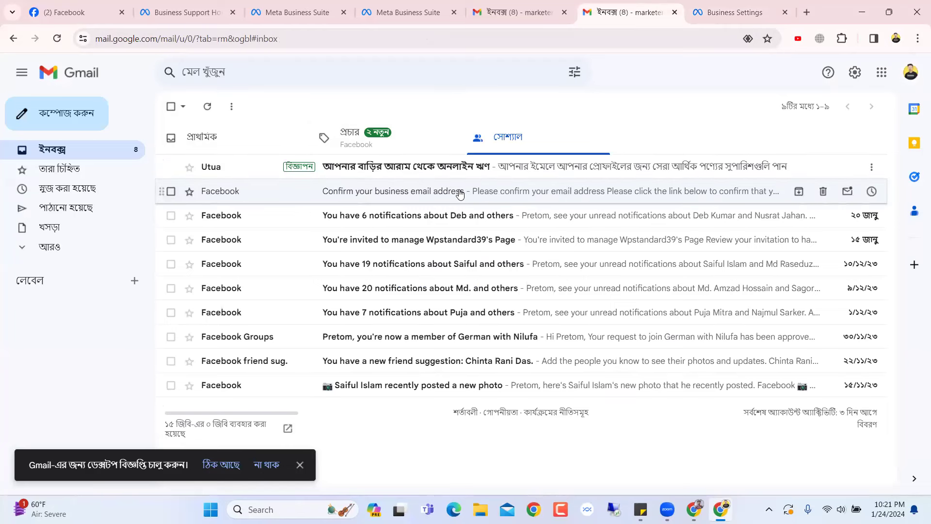
Close the Business Settings tab and load business.facebook.com in a new tab.
left_click(715, 6)
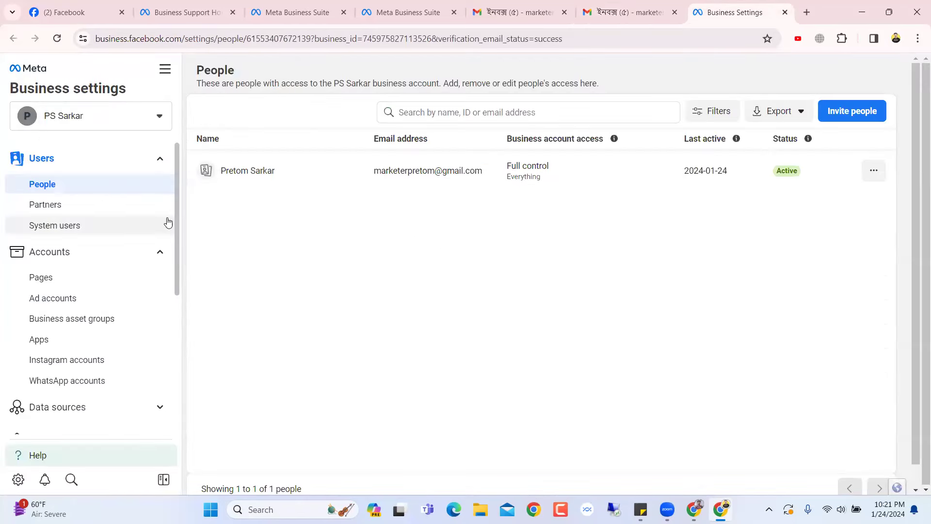
left_click(784, 12)
left_click(807, 12)
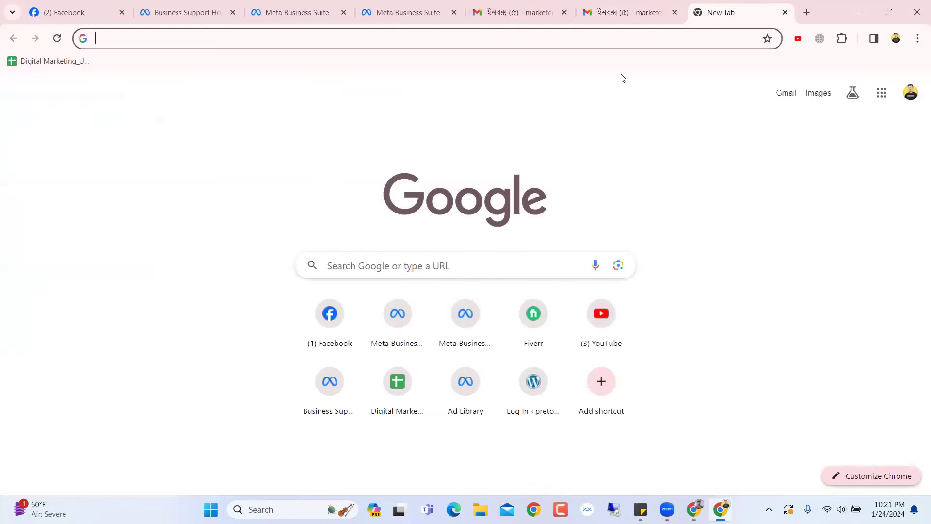
left_click(618, 37)
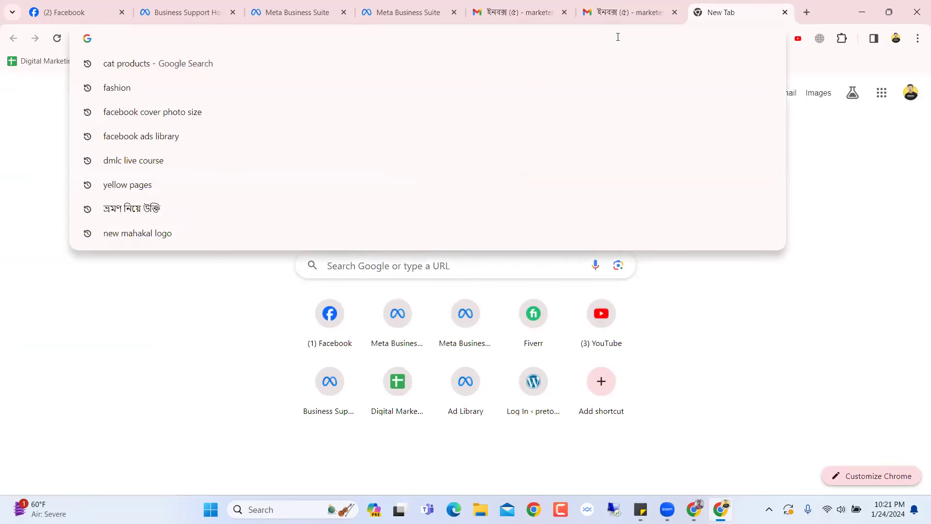
type("business.facebook.com")
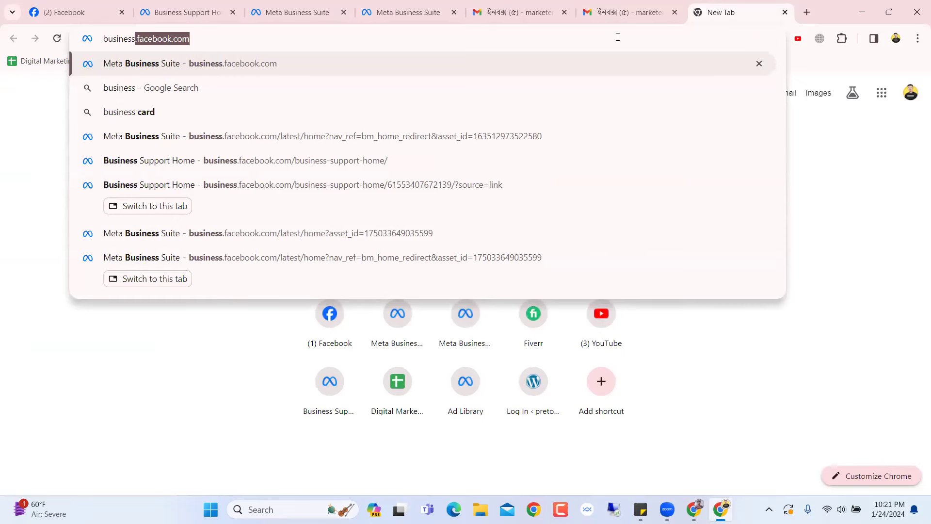
key("Return")
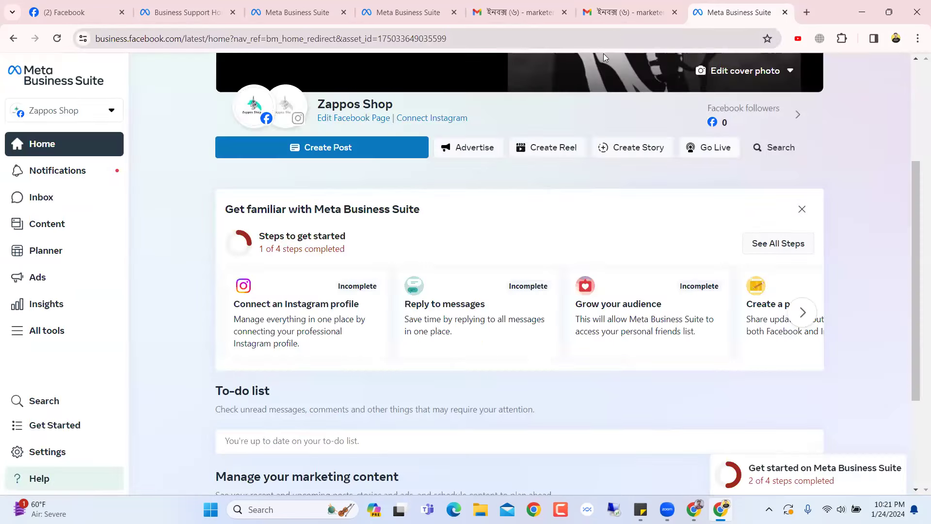
Go to Business Manager from Help and open the business accounts list.
left_click(38, 478)
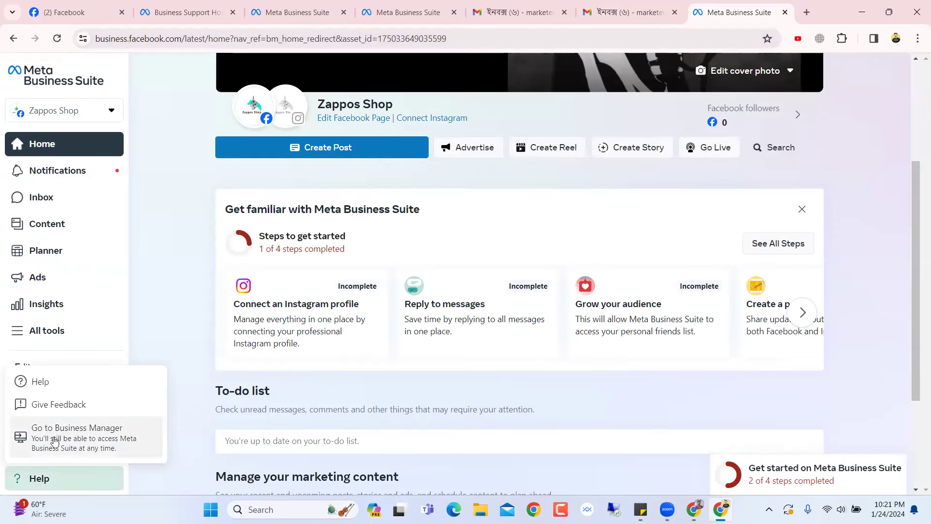
left_click(85, 437)
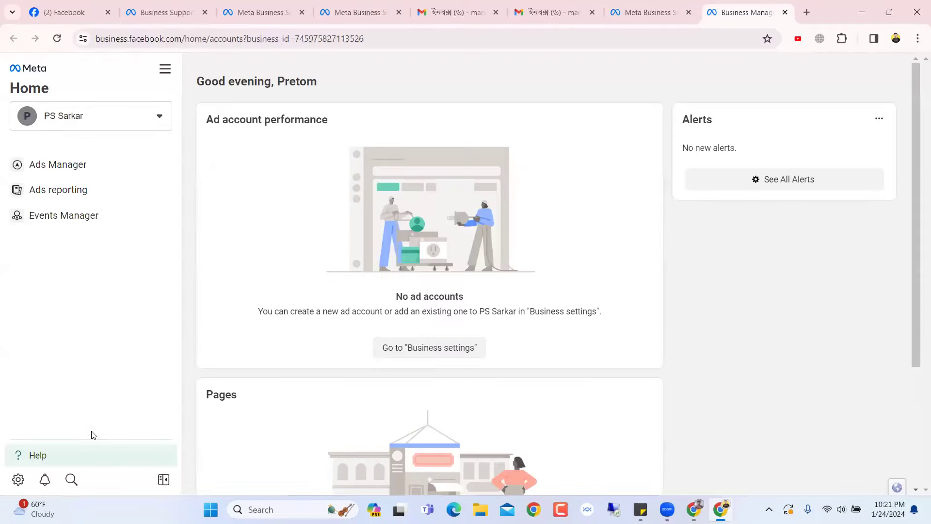
left_click(164, 116)
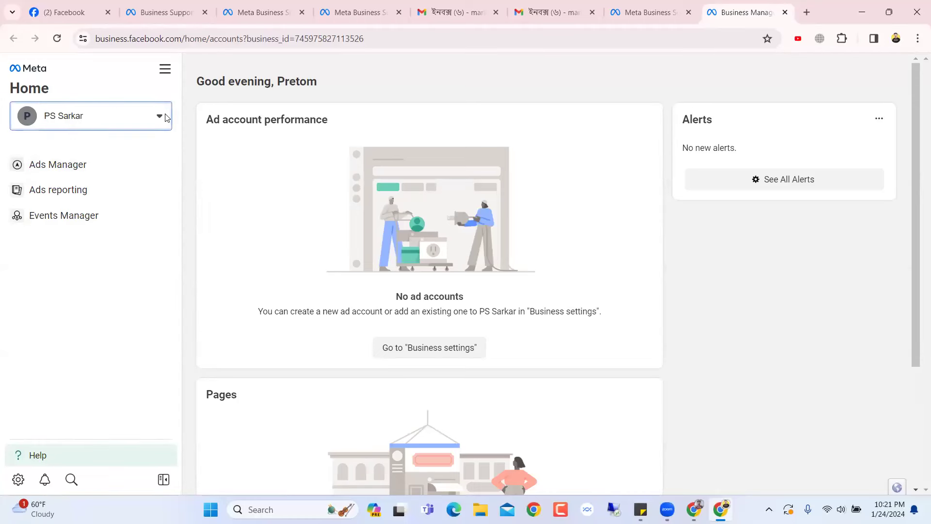
left_click(182, 99)
left_click(116, 113)
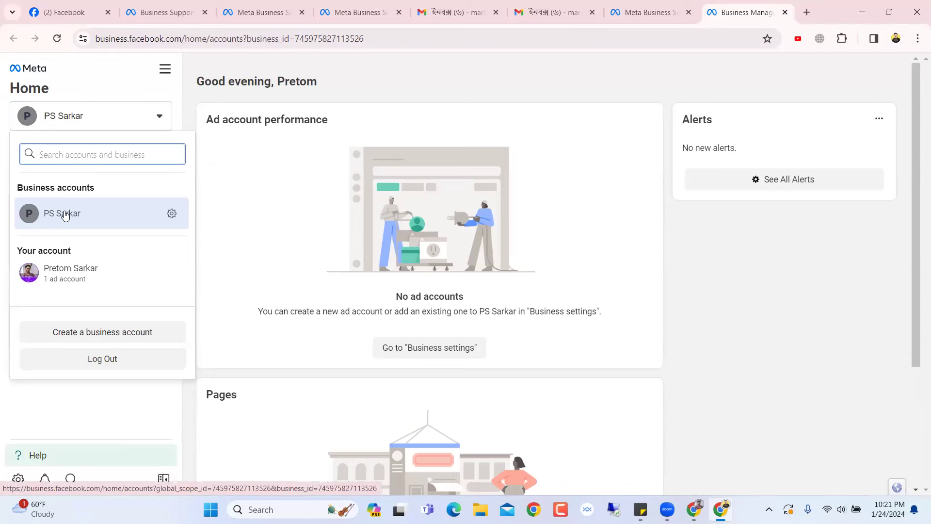
Open the business account's settings and review its People page.
left_click(175, 215)
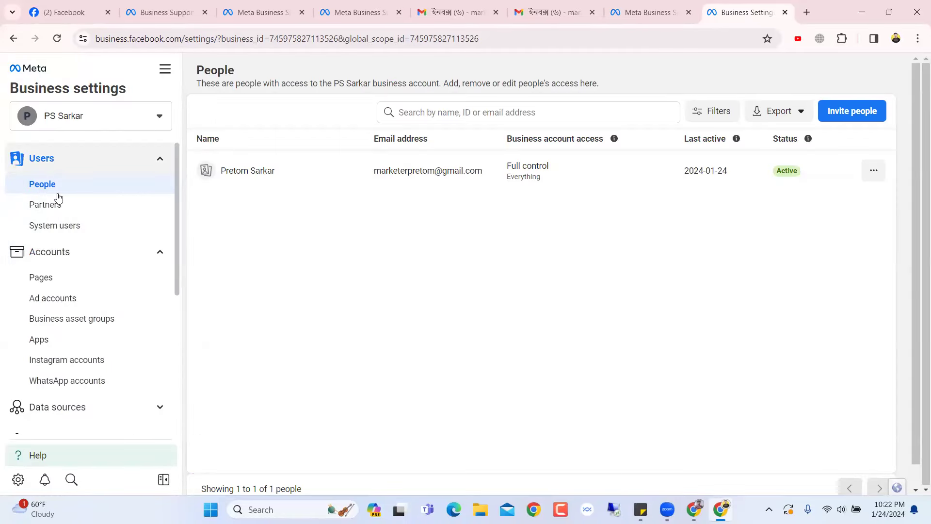
scroll(62, 183, "down", 3)
scroll(53, 233, "down", 2)
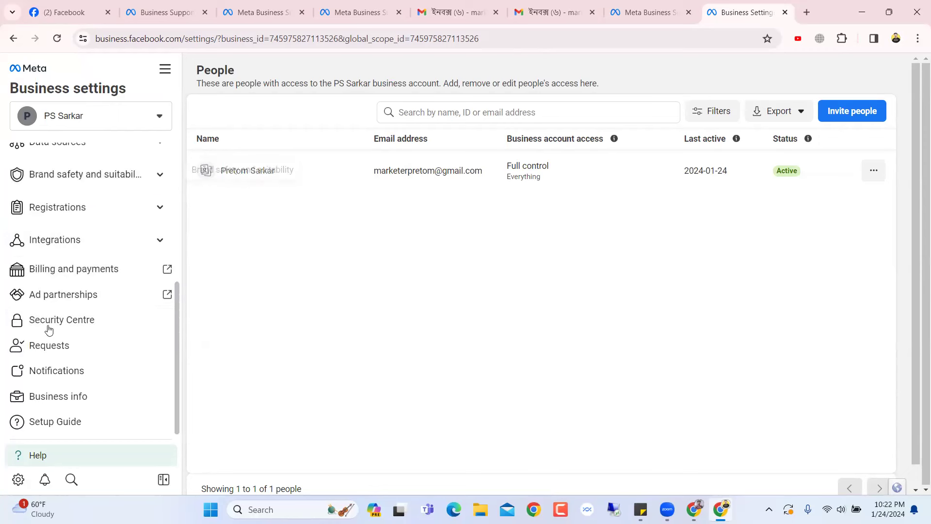
scroll(181, 280, "up", 5)
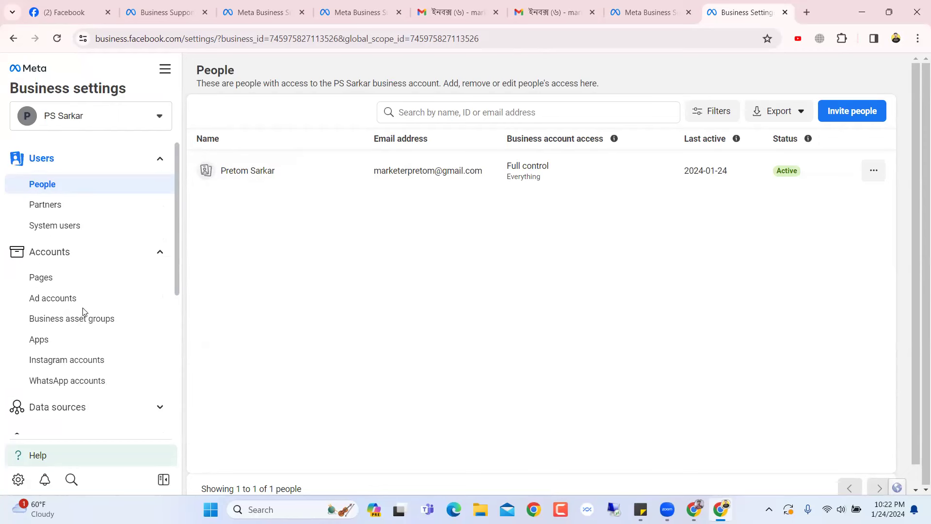
left_click_drag(178, 158, 179, 307)
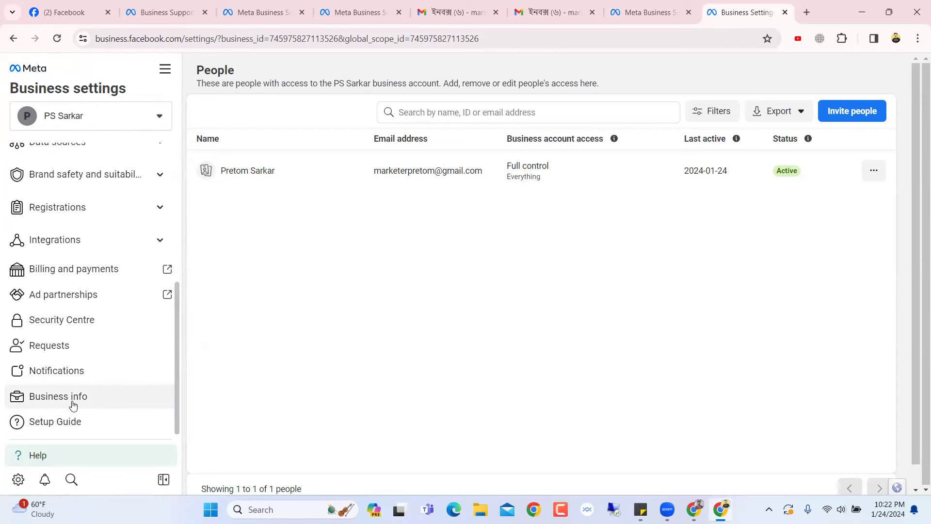
Go to Business info and make the My Info name and email editable.
left_click(49, 401)
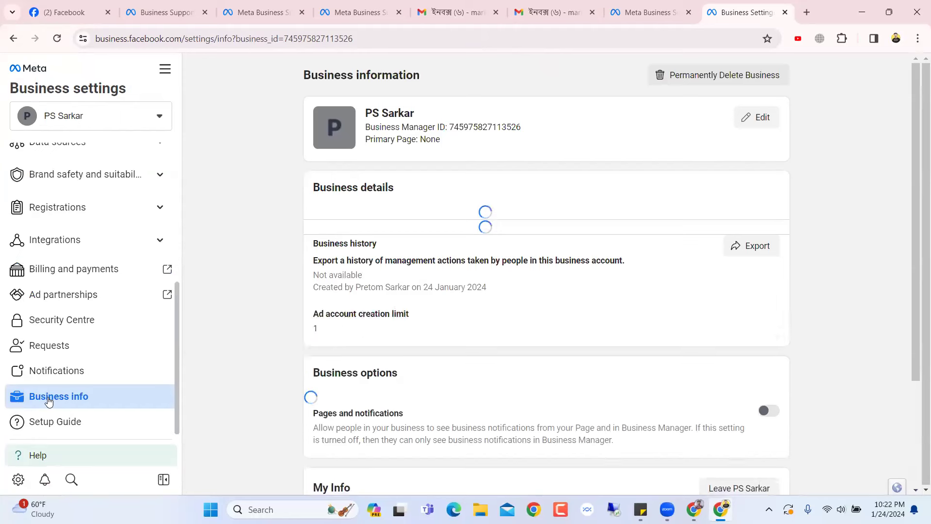
scroll(459, 243, "down", 4)
scroll(461, 241, "down", 3)
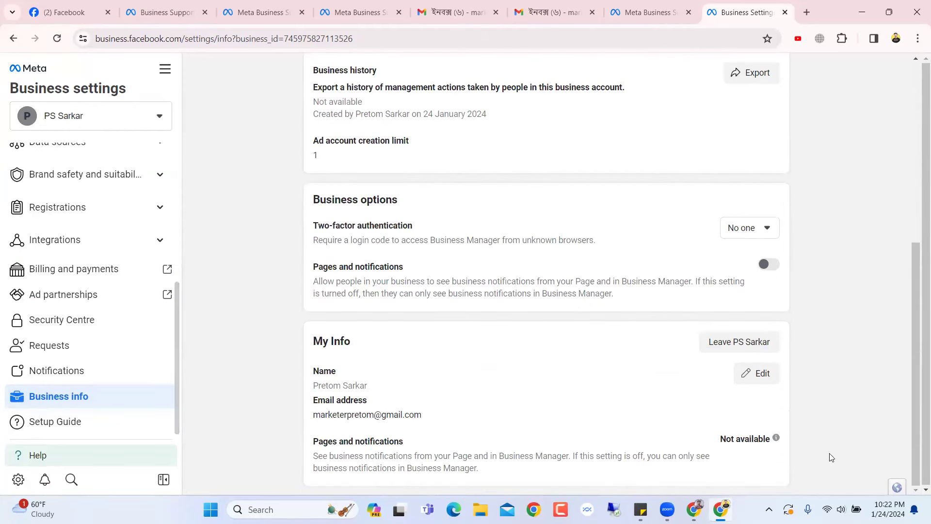
left_click(758, 384)
scroll(620, 363, "down", 1)
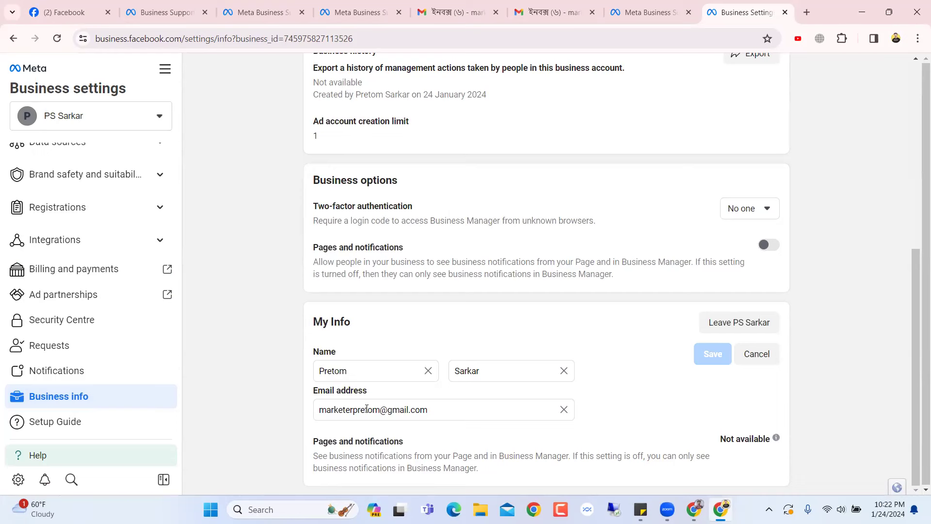
Clear the current email address from the My Info email field.
triple_click(439, 408)
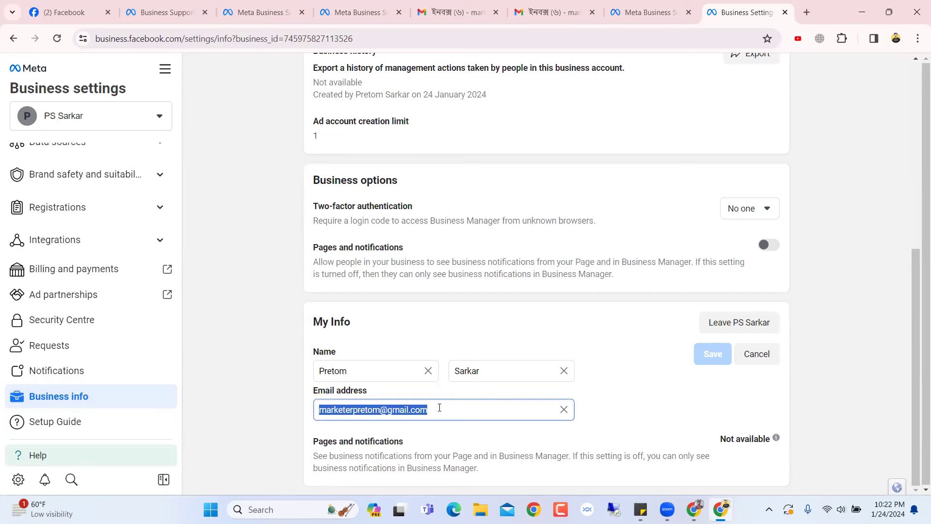
key("BackSpace")
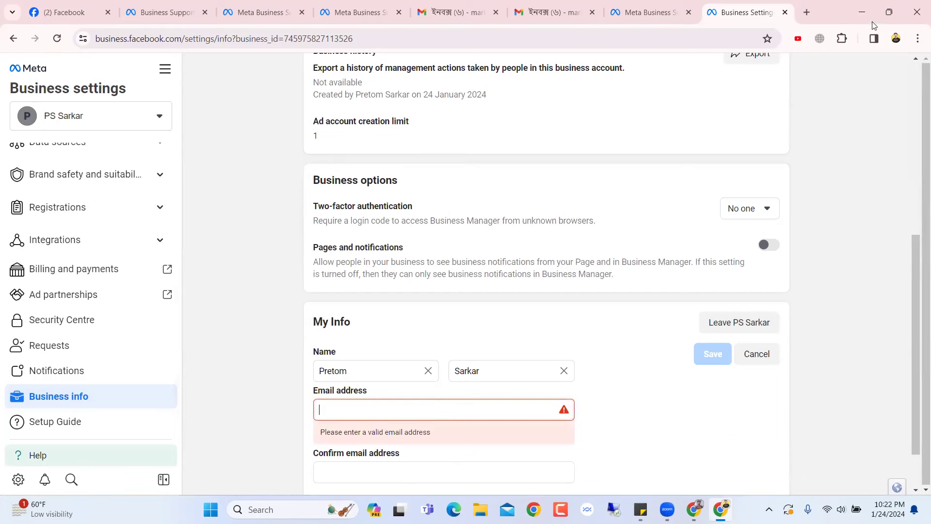
left_click(895, 37)
scroll(785, 329, "down", 2)
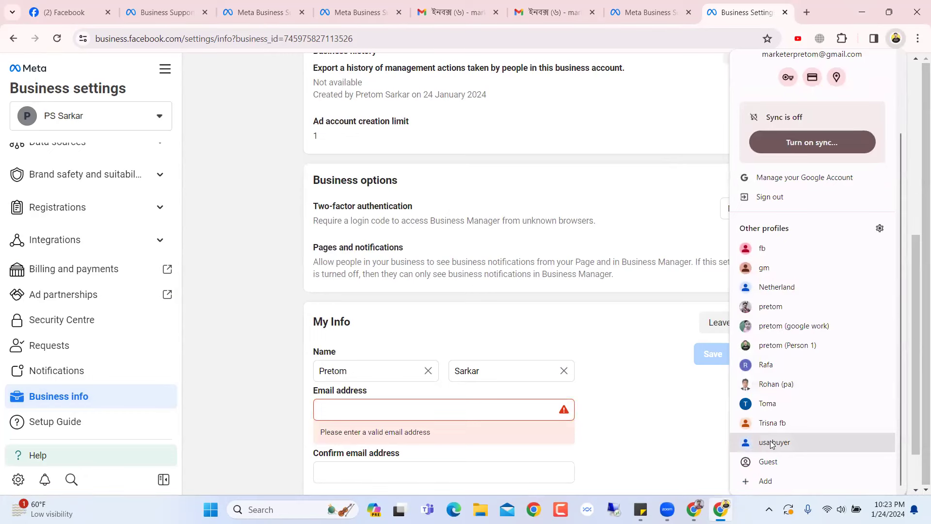
Copy the signed-in Google account's email address from another Chrome profile.
left_click(786, 350)
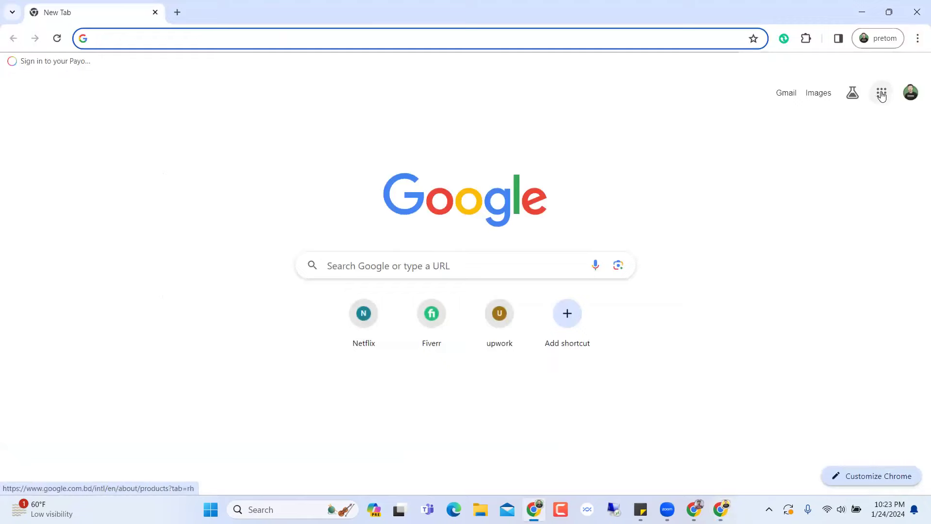
left_click(911, 92)
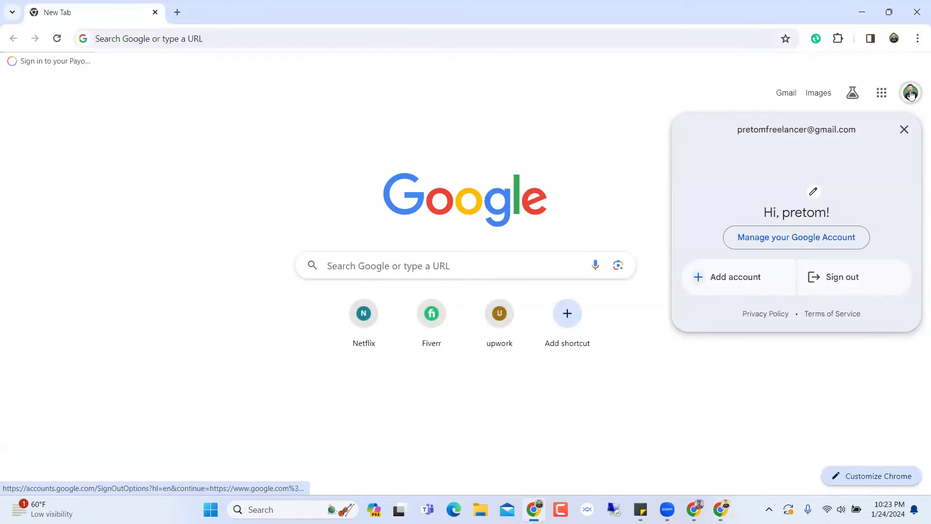
triple_click(826, 129)
right_click(830, 132)
left_click(779, 144)
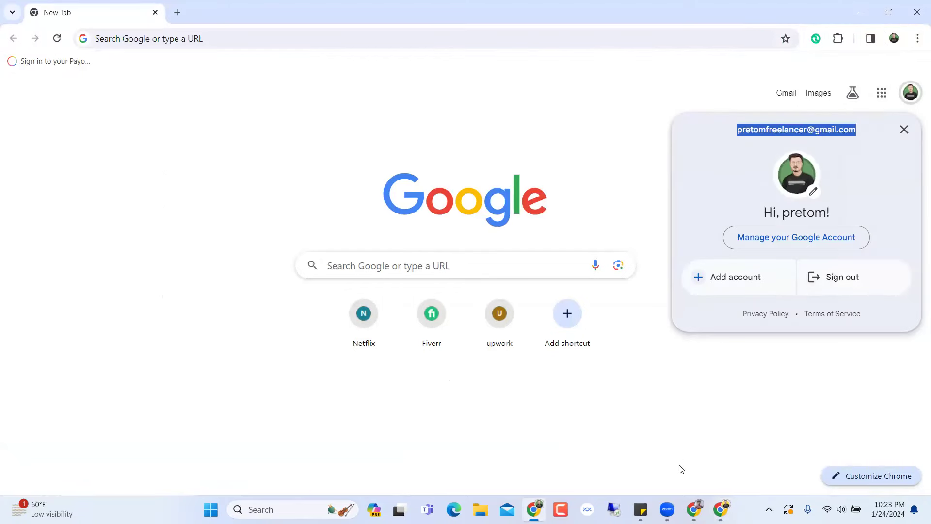
Paste that address into Email address and Confirm email address, then save My Info.
mouse_move(717, 510)
left_click(720, 448)
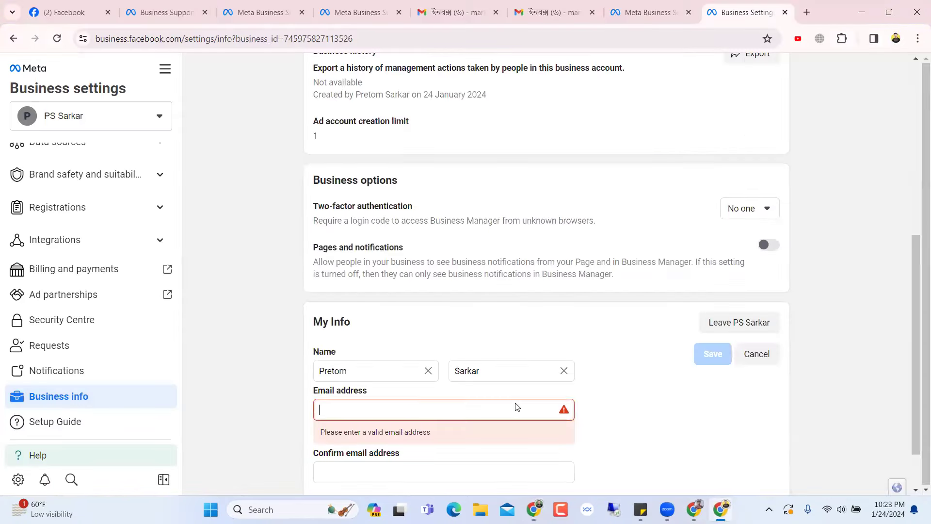
key("ctrl+v")
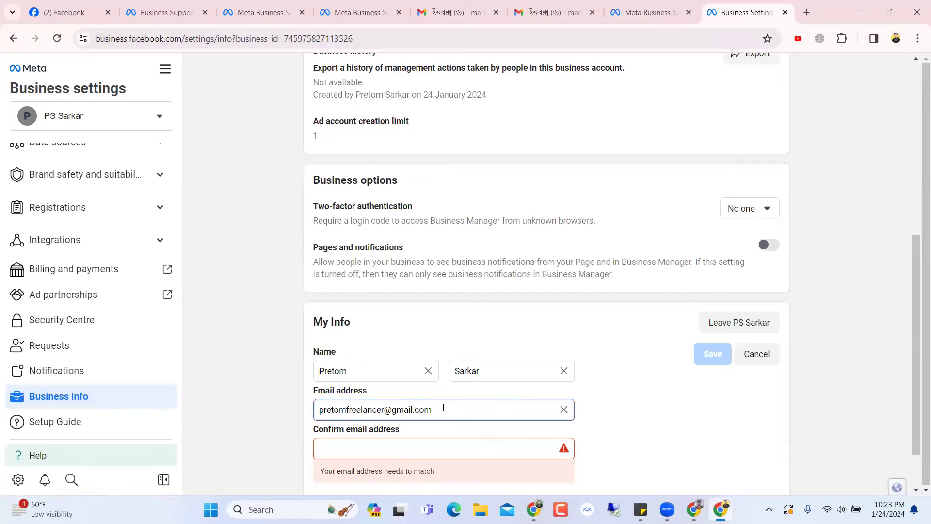
left_click(442, 444)
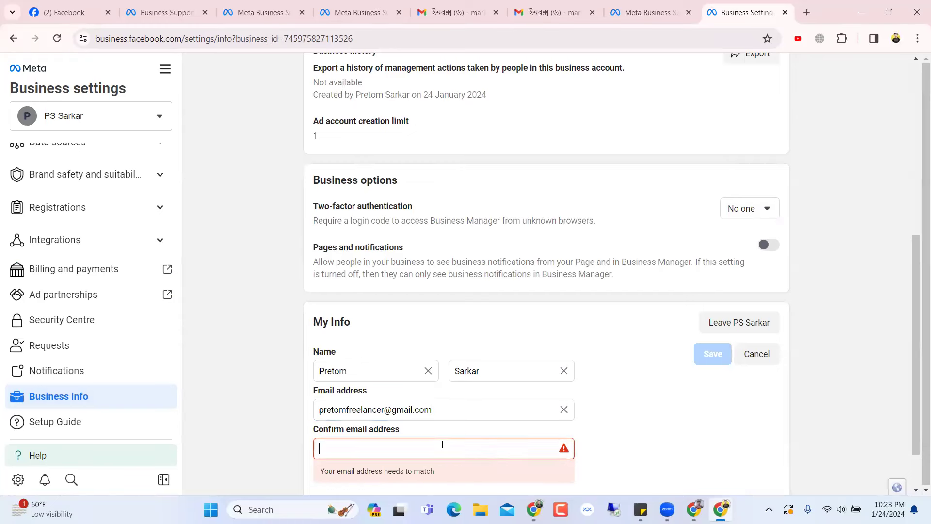
key("ctrl+v")
left_click(716, 360)
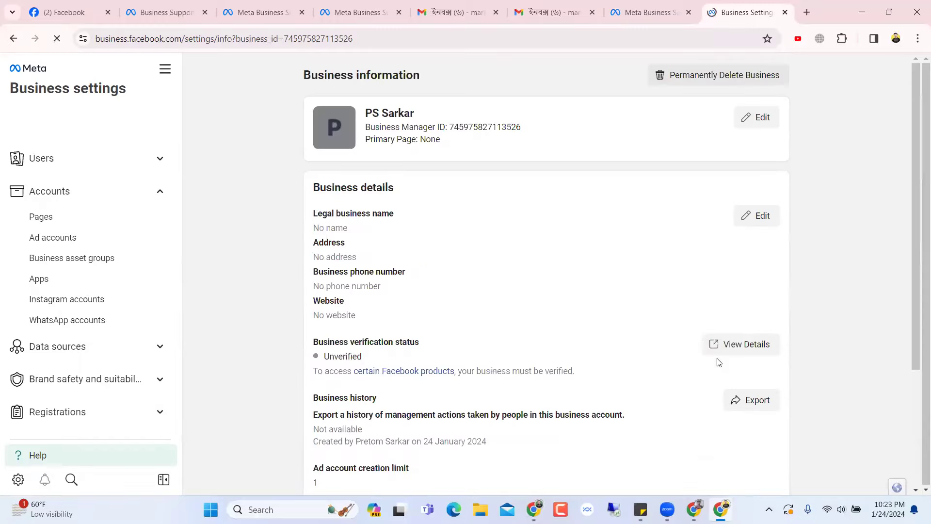
scroll(692, 336, "down", 7)
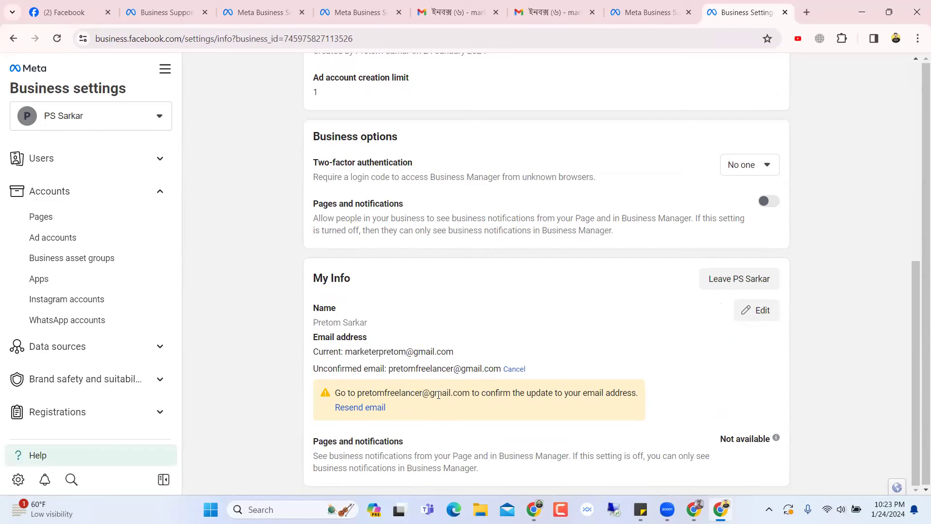
Check the unconfirmed-email notice now shown under My Info.
left_click_drag(470, 392, 358, 393)
left_click(664, 347)
mouse_move(721, 510)
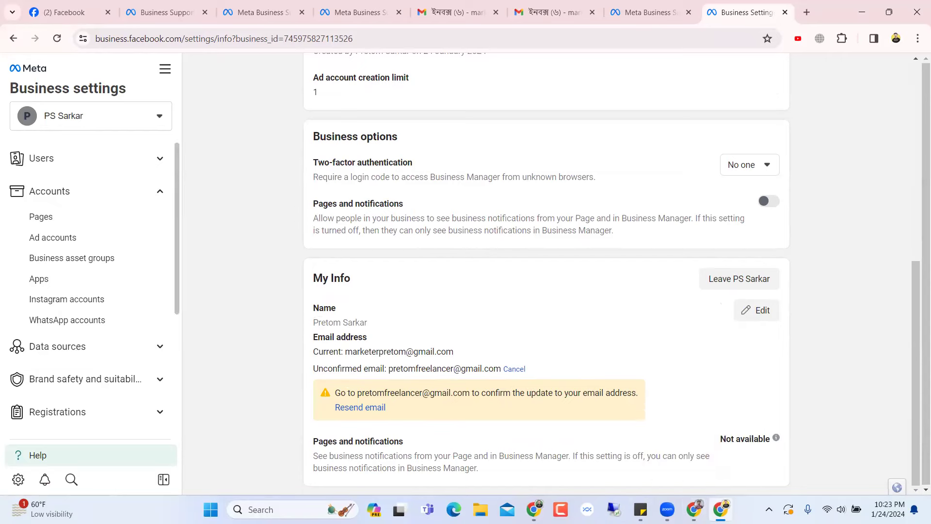
left_click(896, 39)
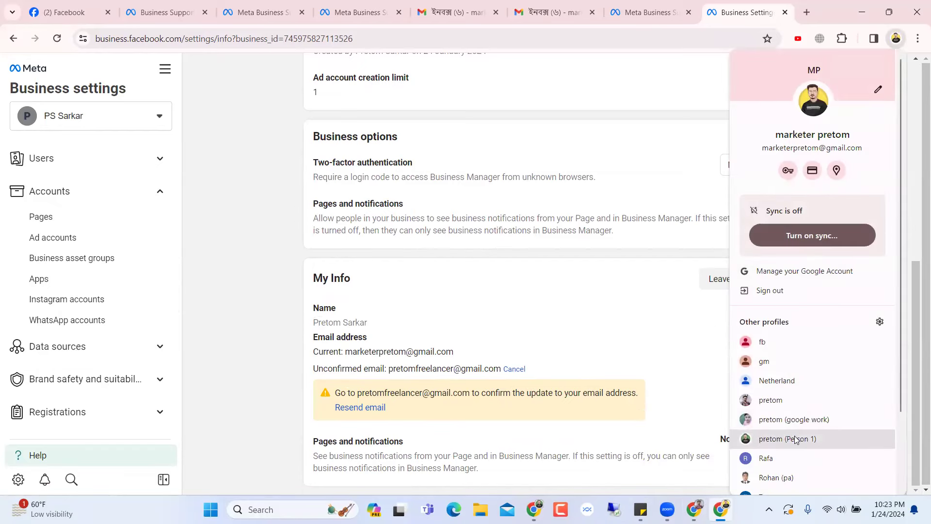
In the new mailbox's profile, open Facebook's Confirm your business email address message.
left_click(795, 439)
left_click(784, 92)
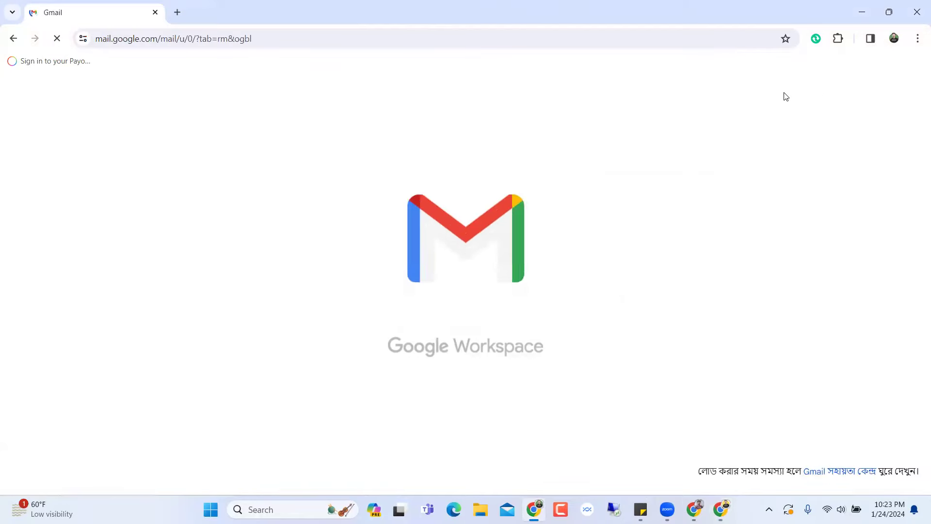
left_click(528, 165)
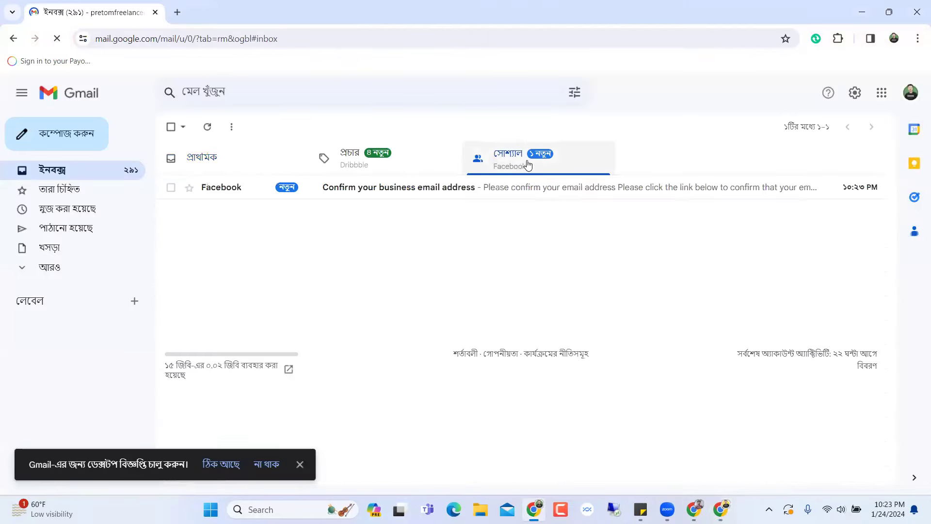
left_click(450, 189)
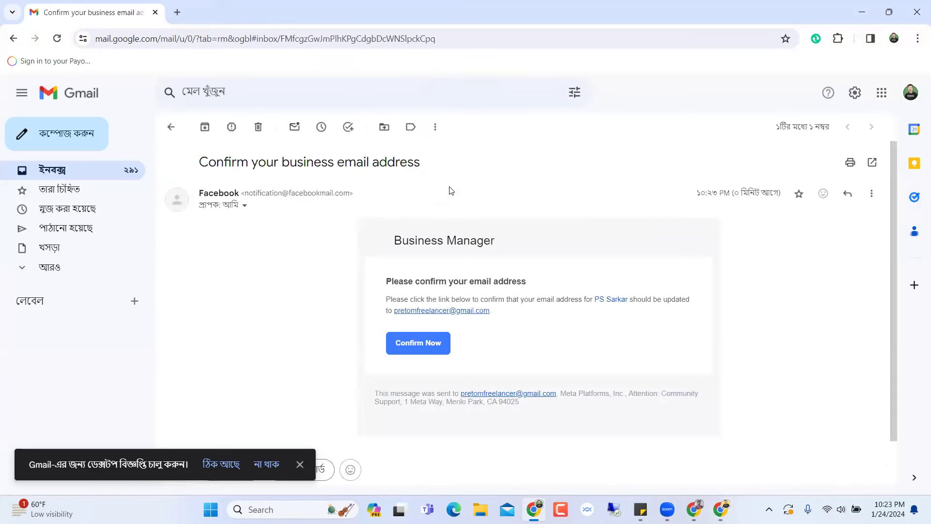
Copy the Confirm Now link address and return to the Business Settings window.
right_click(425, 344)
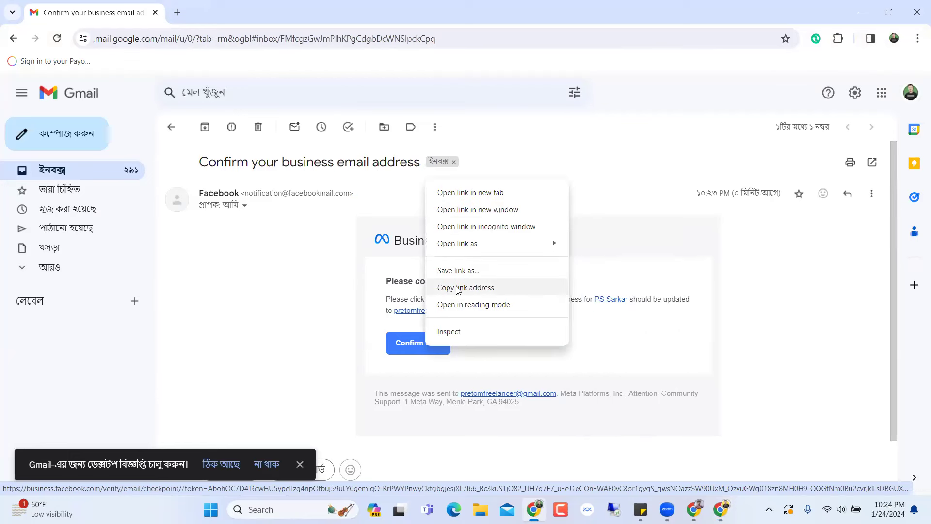
left_click(489, 289)
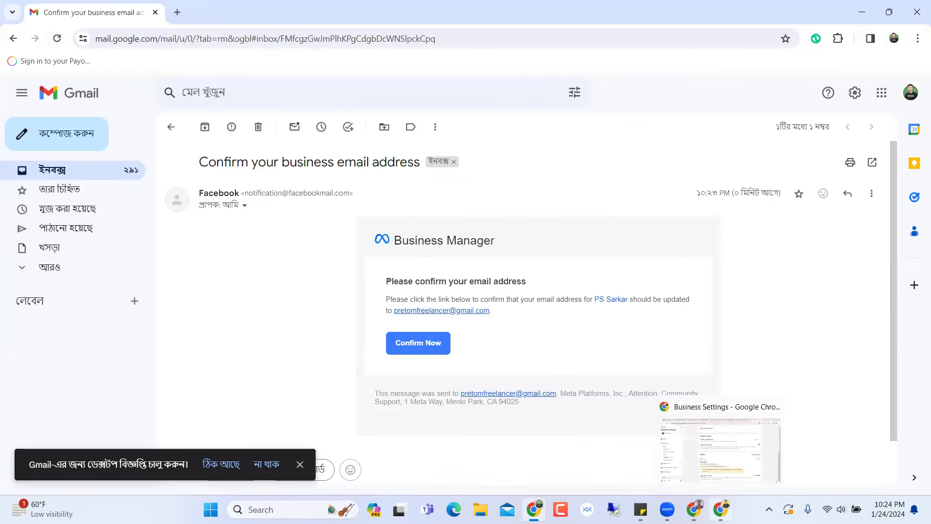
left_click(719, 448)
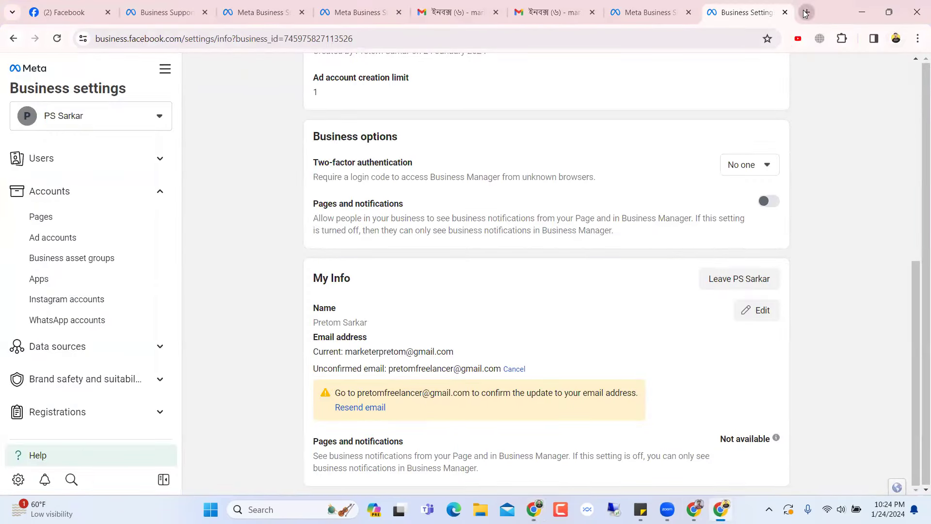
left_click(805, 13)
Load the copied confirmation link in a new tab to verify the email.
left_click(501, 38)
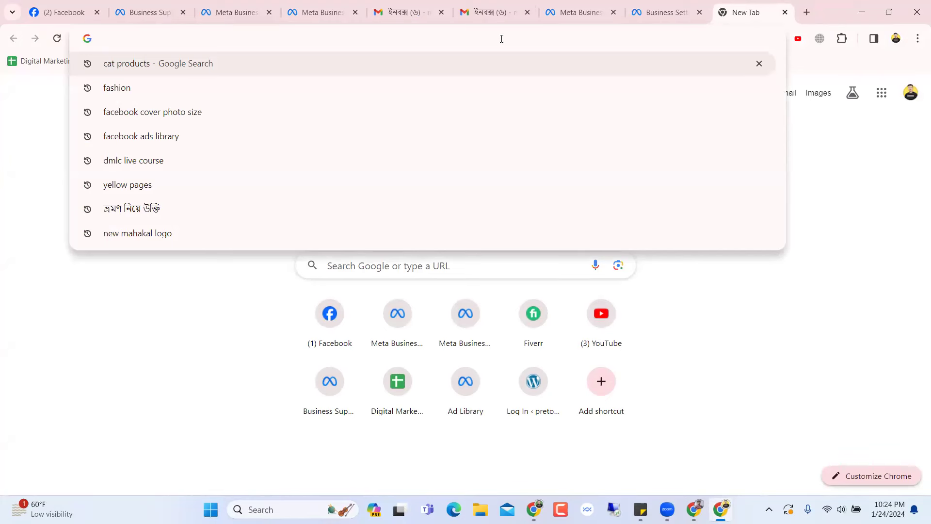
key("ctrl+v")
key("Return")
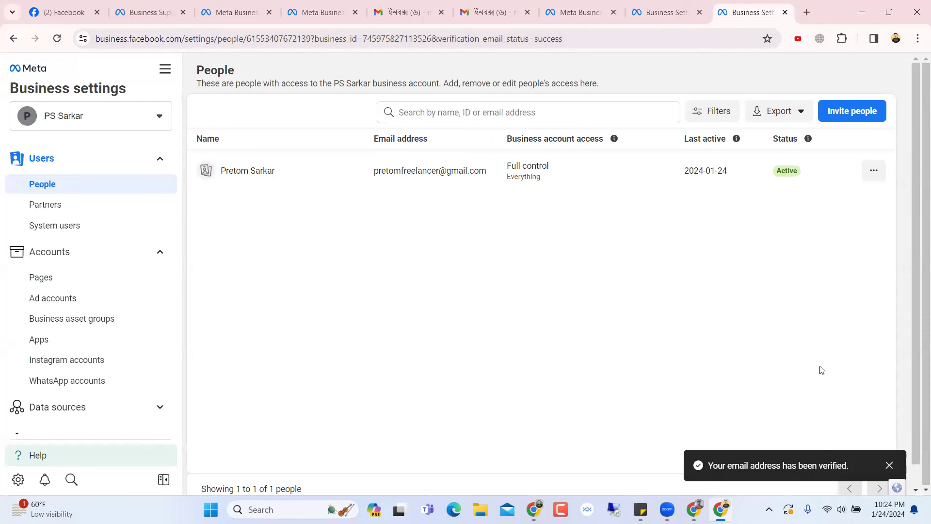
scroll(29, 334, "down", 5)
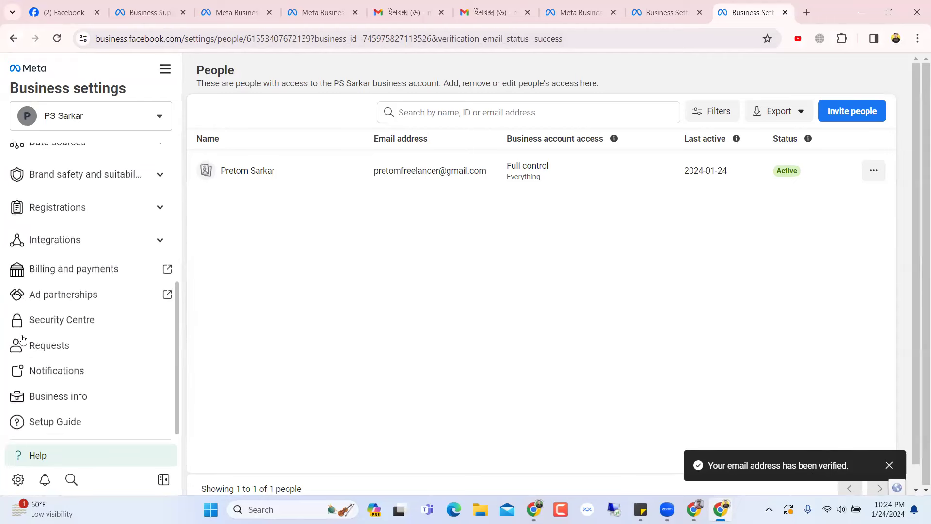
scroll(87, 342, "up", 2)
scroll(88, 342, "up", 3)
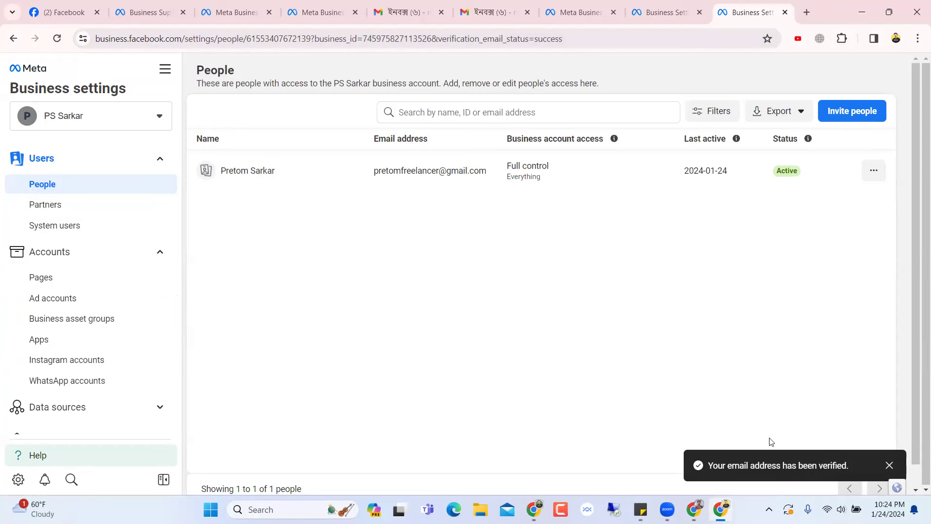
Dismiss the email-verified notification and review the People page.
left_click(887, 463)
scroll(899, 417, "down", 1)
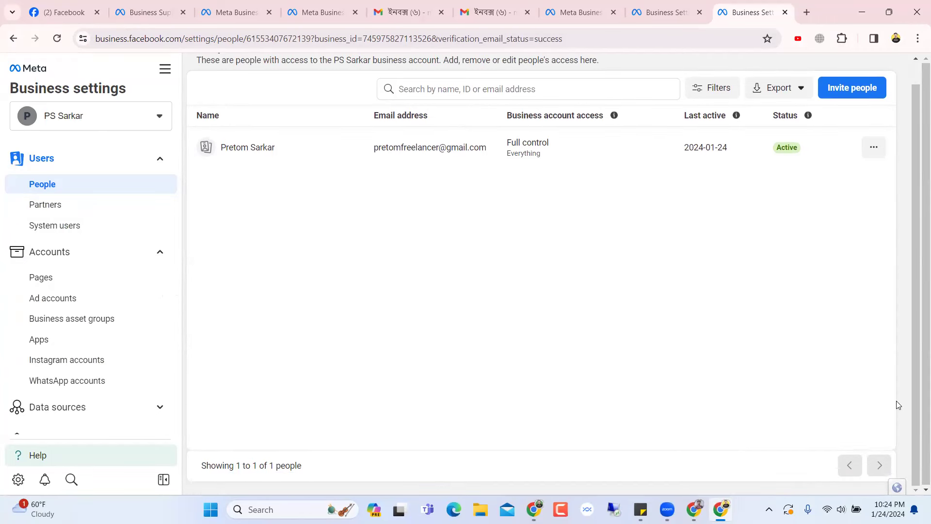
scroll(898, 407, "up", 1)
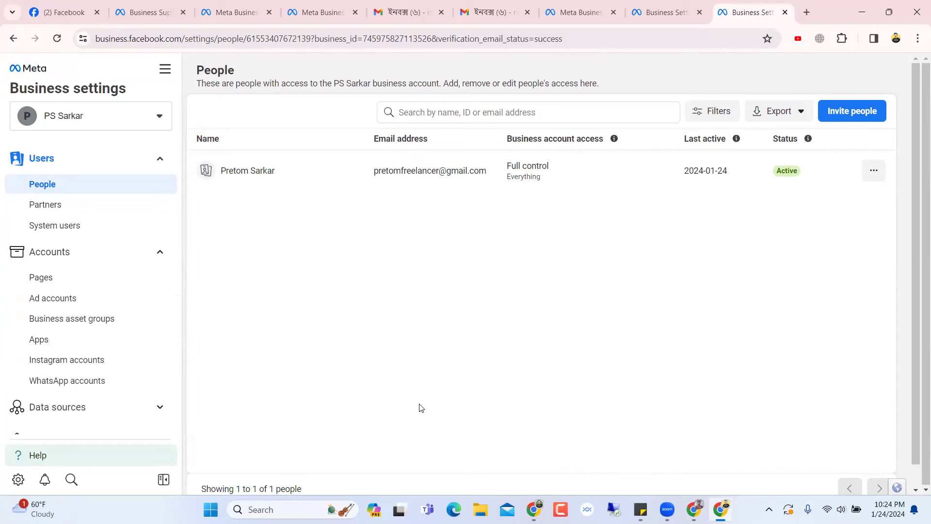
scroll(417, 408, "down", 1)
scroll(116, 366, "down", 5)
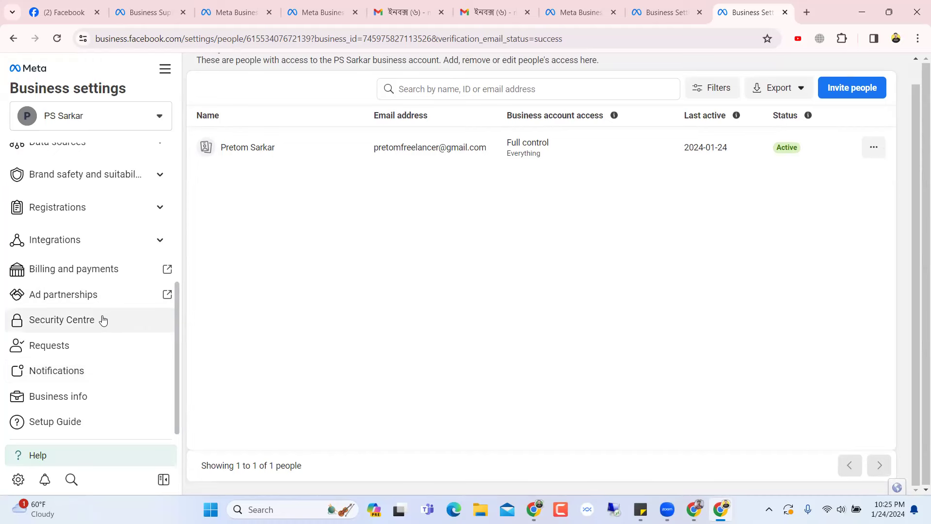
scroll(103, 319, "up", 2)
scroll(103, 319, "up", 3)
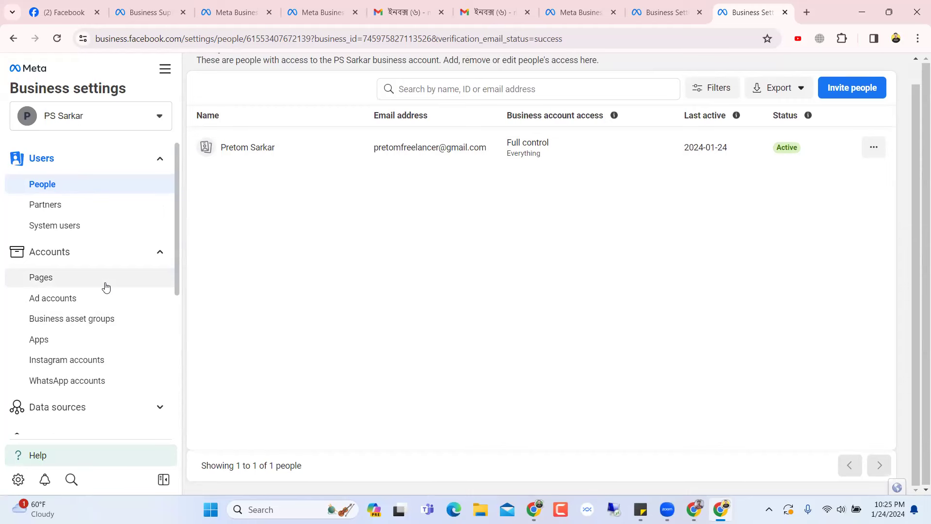
scroll(112, 329, "down", 5)
scroll(113, 329, "up", 5)
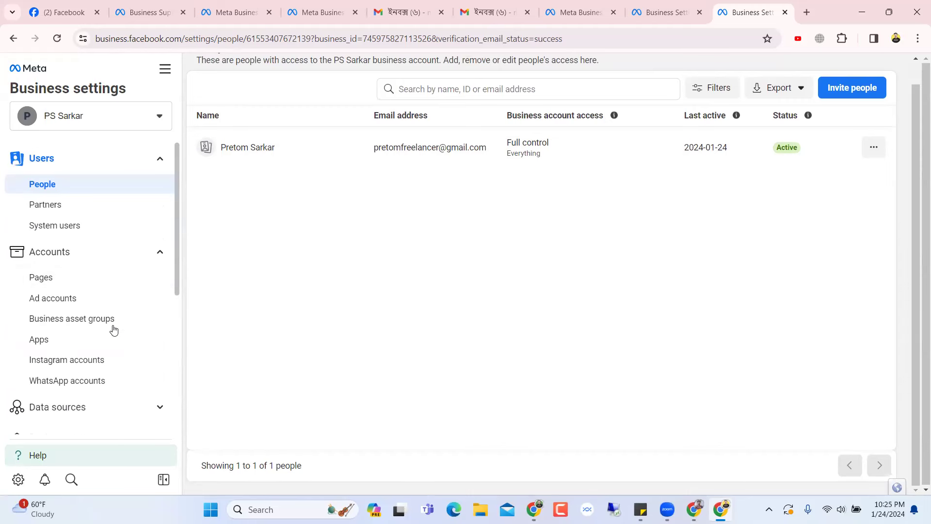
left_click(82, 284)
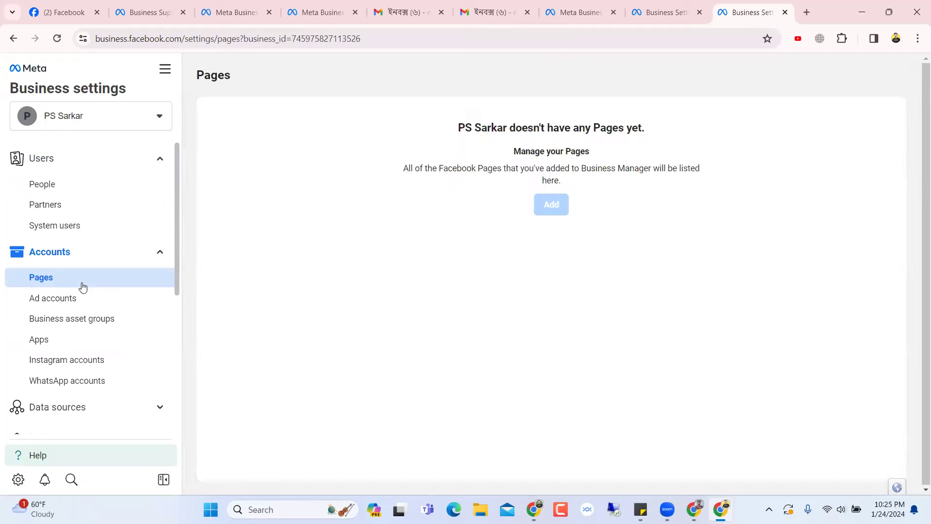
mouse_move(552, 366)
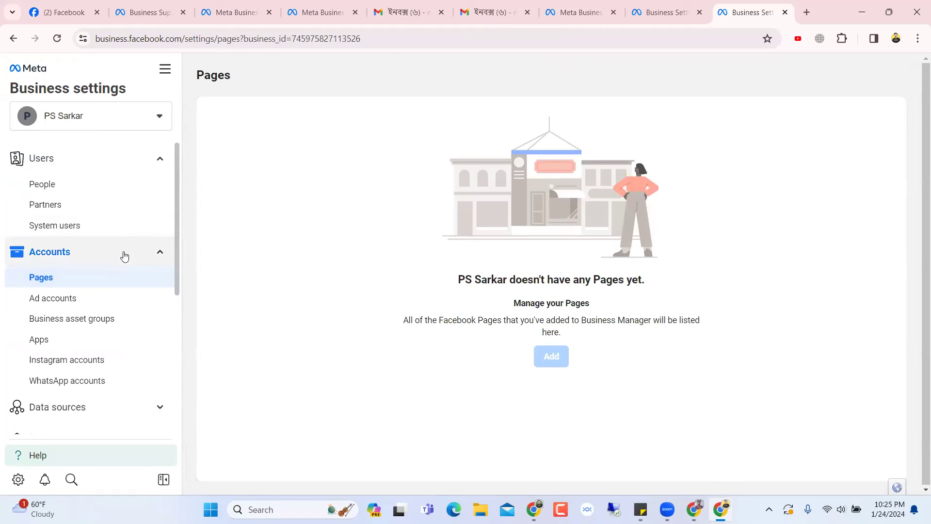
left_click(95, 167)
left_click(97, 167)
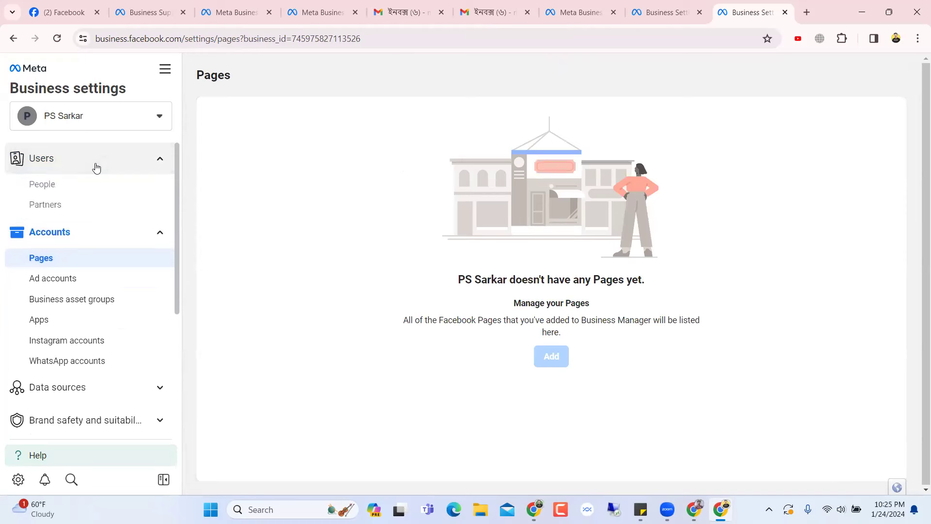
left_click(165, 68)
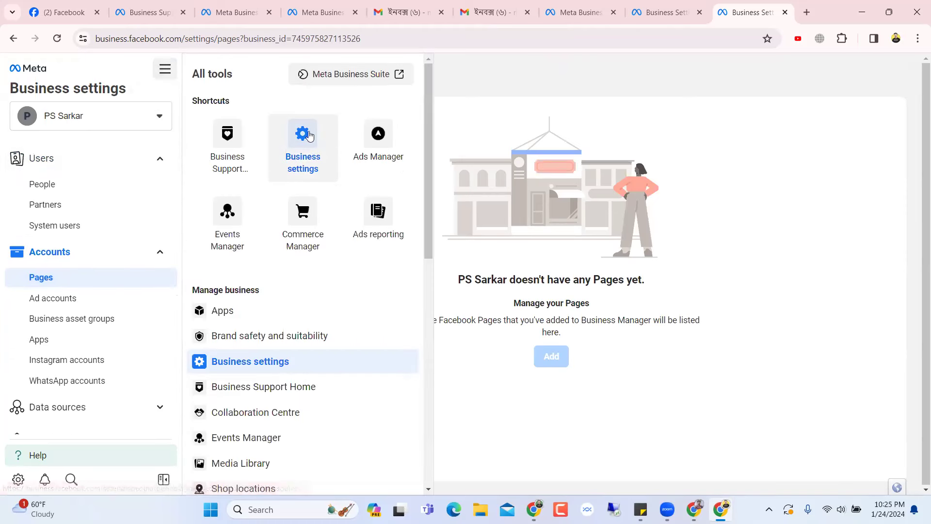
scroll(291, 249, "down", 4)
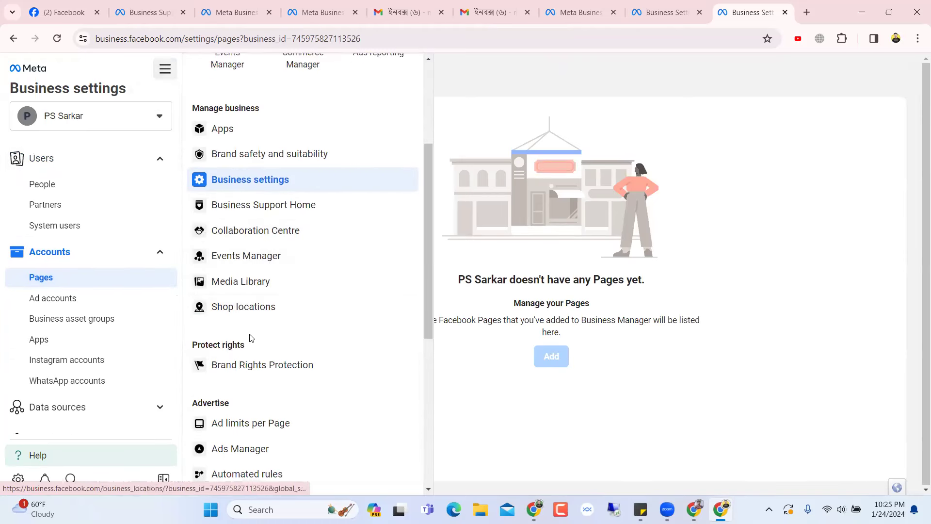
left_click(292, 212)
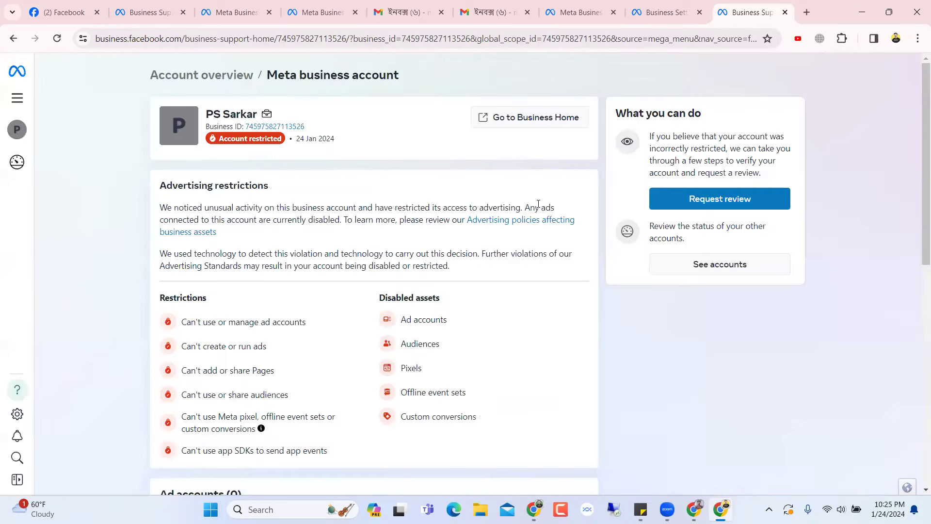
scroll(394, 269, "down", 8)
scroll(386, 266, "up", 8)
scroll(318, 159, "down", 1)
scroll(318, 159, "up", 1)
left_click(669, 13)
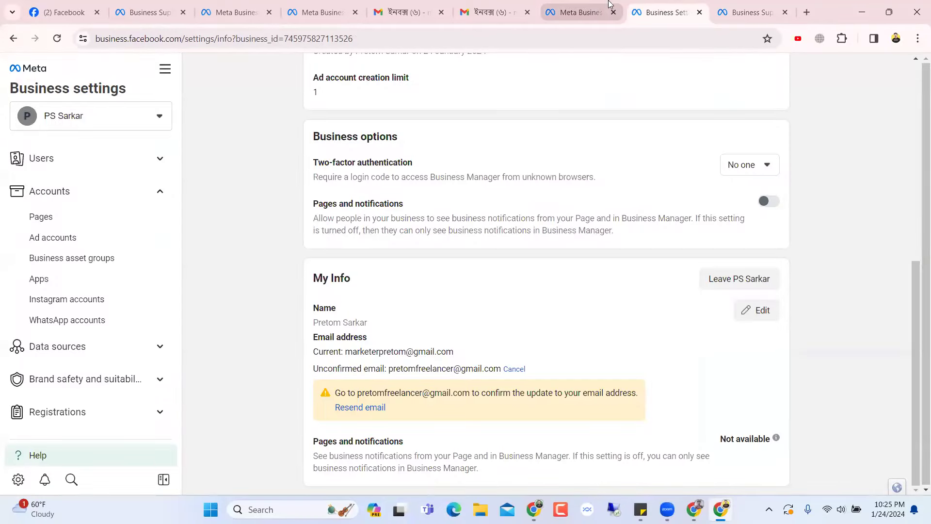
scroll(174, 199, "down", 3)
scroll(194, 185, "up", 3)
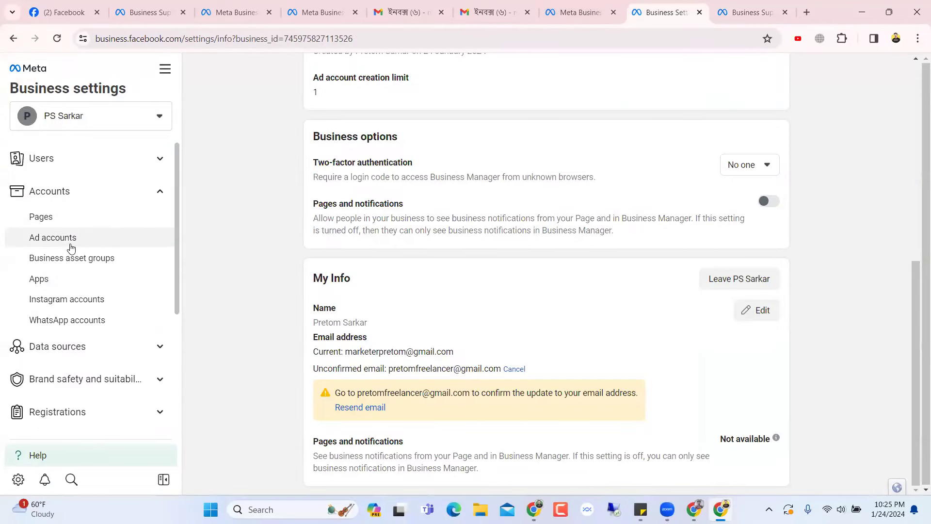
left_click(74, 242)
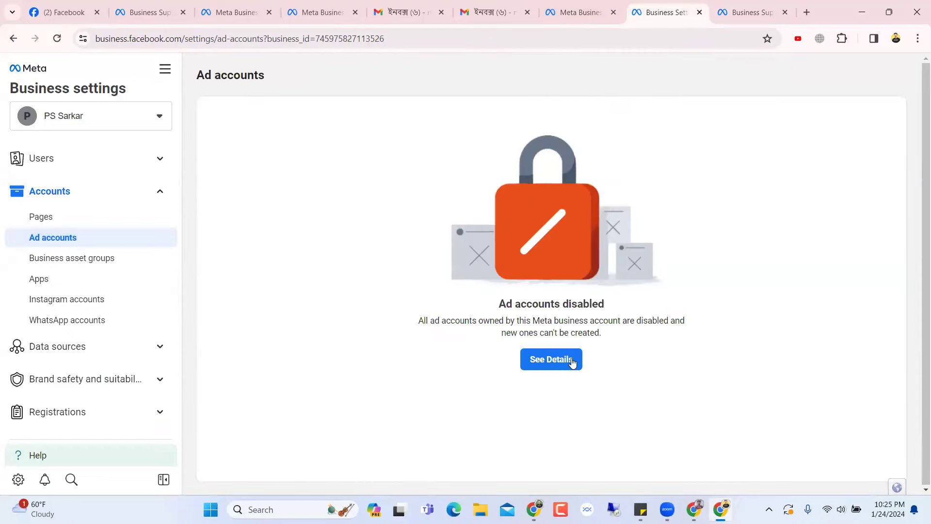
left_click(757, 4)
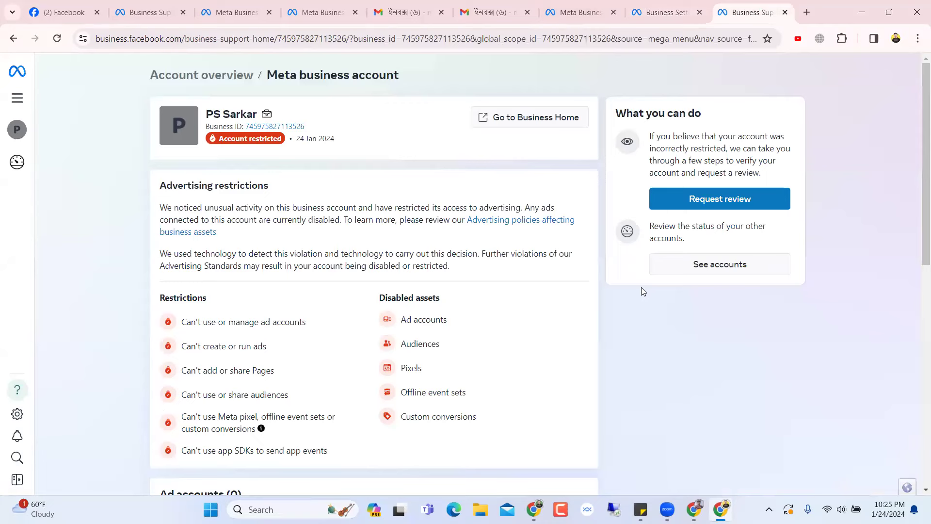
scroll(640, 284, "down", 8)
scroll(640, 284, "up", 8)
scroll(705, 316, "down", 8)
scroll(705, 316, "up", 8)
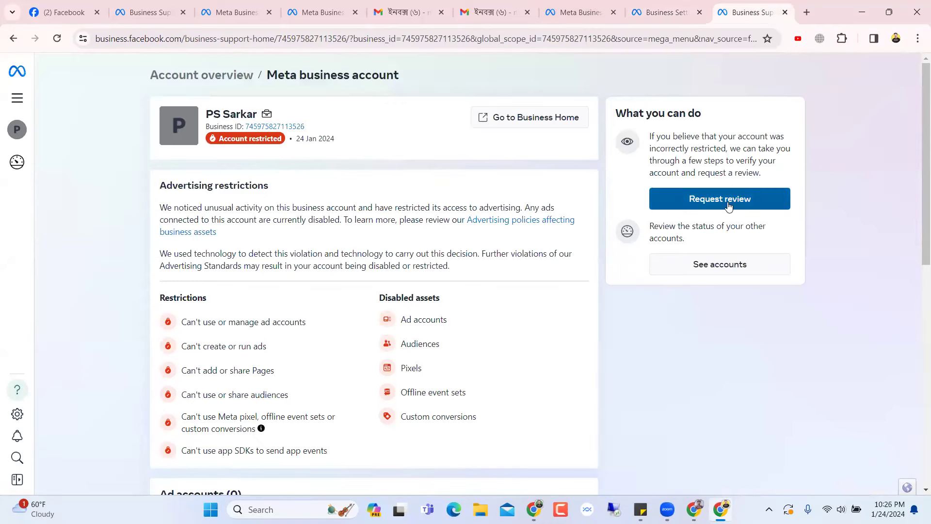
Request and confirm a review of the account restriction, then start the reCAPTCHA.
left_click(728, 209)
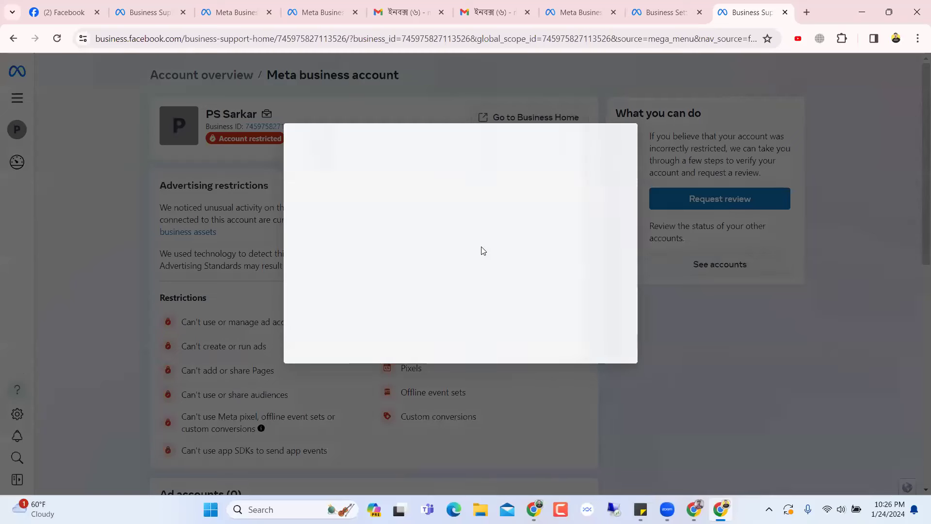
left_click(592, 362)
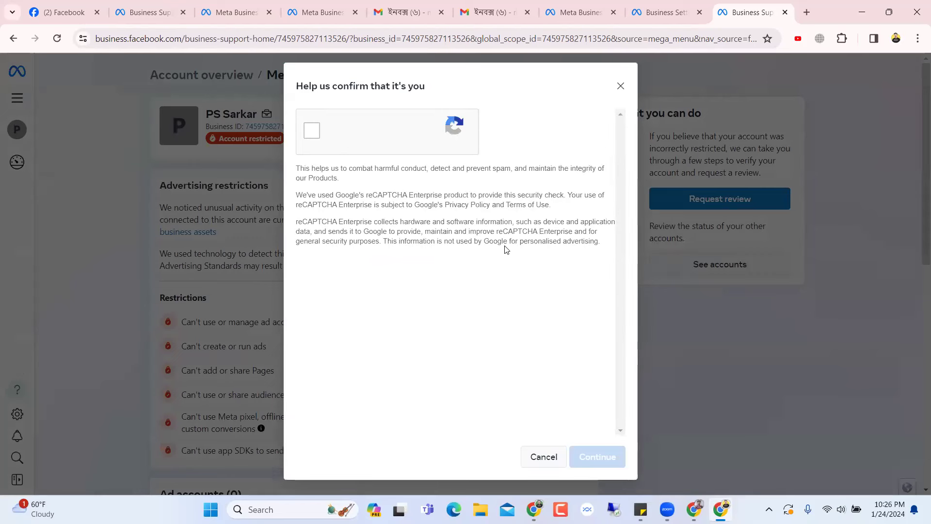
left_click(316, 132)
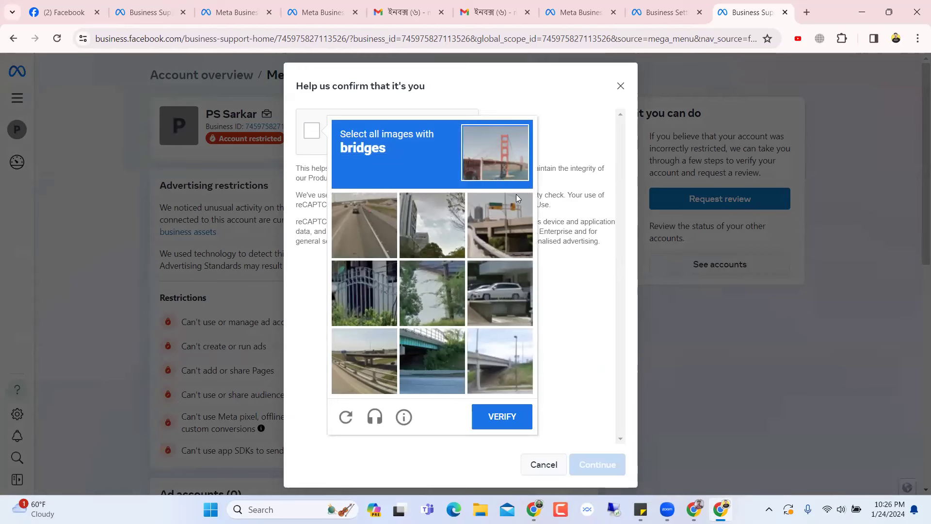
Pass the reCAPTCHA by selecting the three bottom bridge images, then continue.
left_click(377, 370)
left_click(436, 362)
left_click(487, 364)
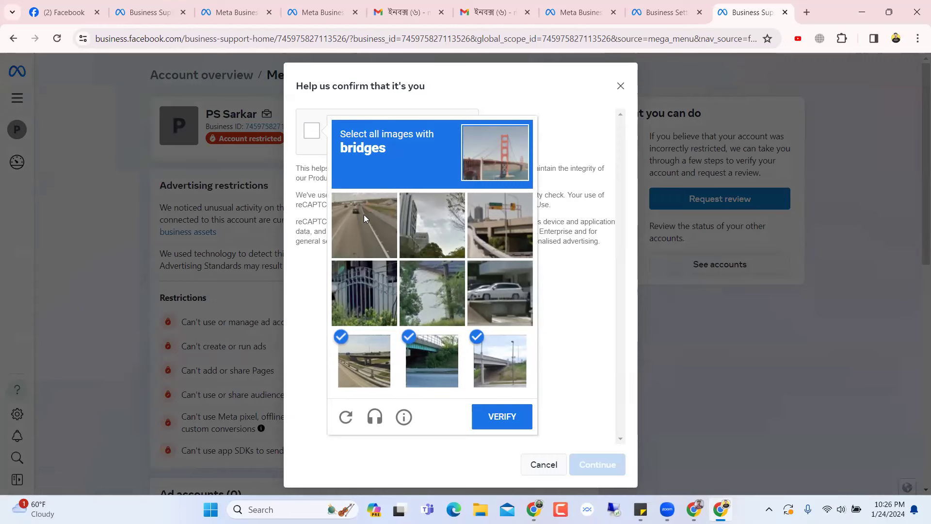
left_click(514, 419)
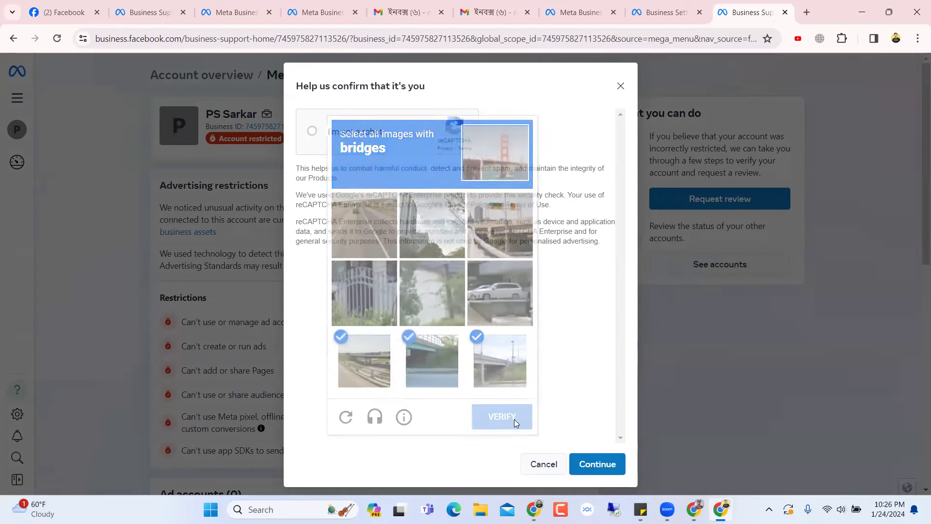
left_click(597, 455)
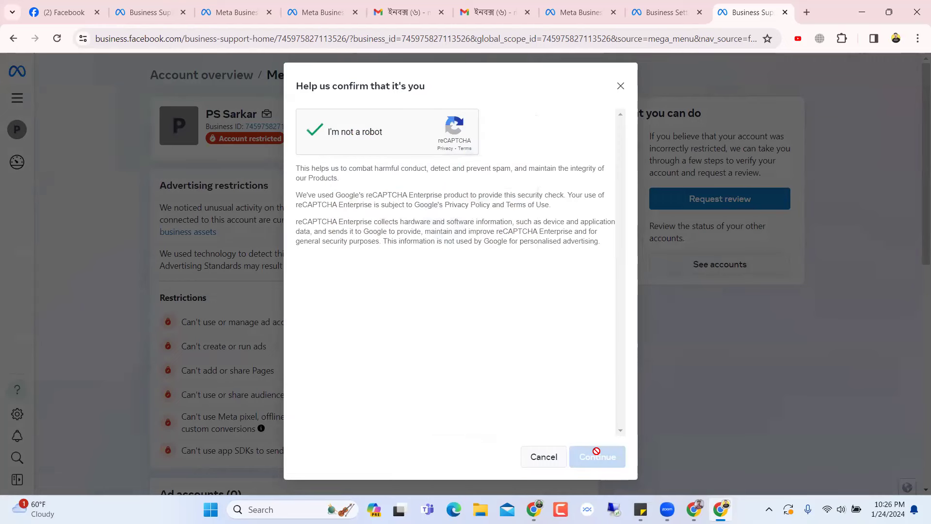
left_click(406, 194)
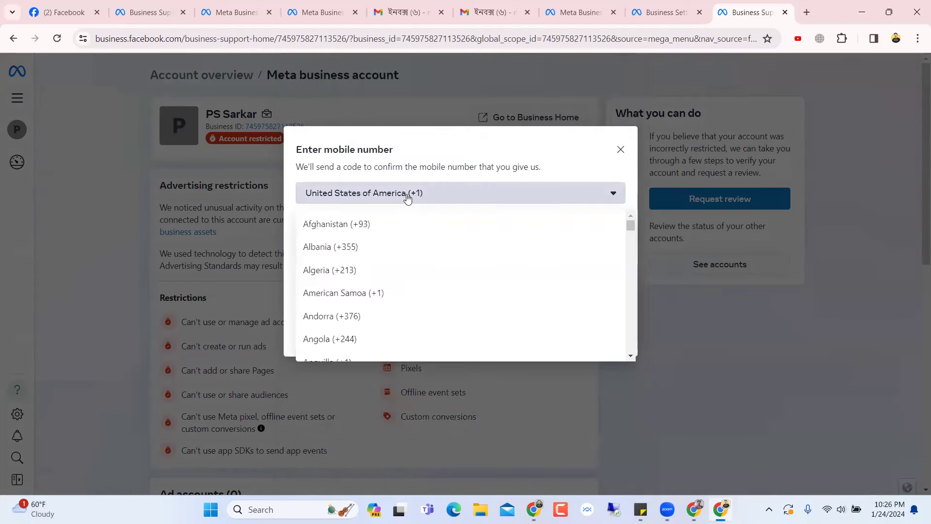
Choose Bangladesh (+880), enter the mobile number, and request the code by SMS.
scroll(376, 279, "down", 9)
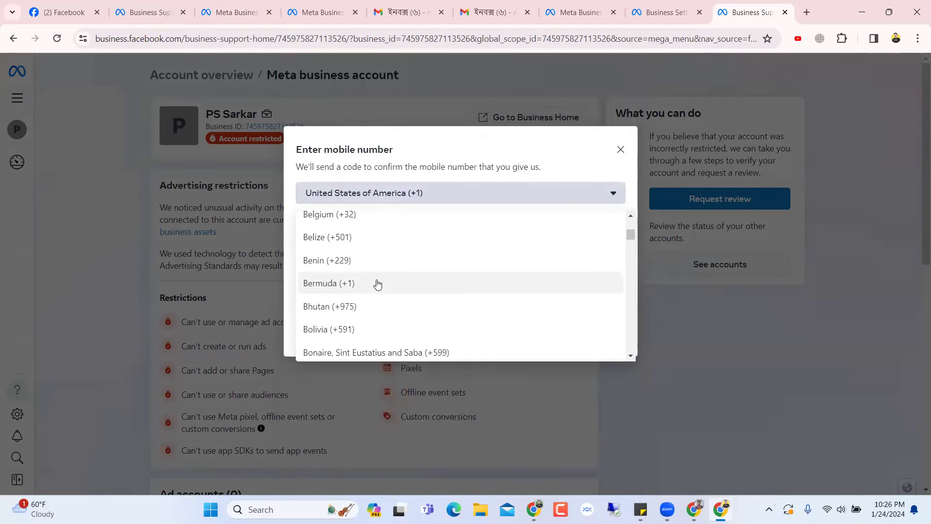
scroll(376, 281, "up", 3)
scroll(374, 270, "down", 5)
scroll(355, 242, "up", 5)
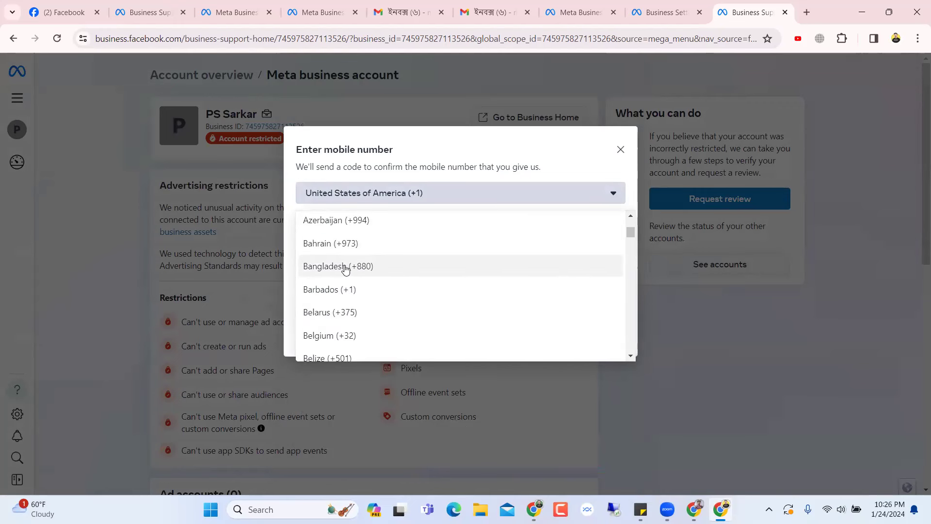
left_click(345, 266)
left_click(368, 226)
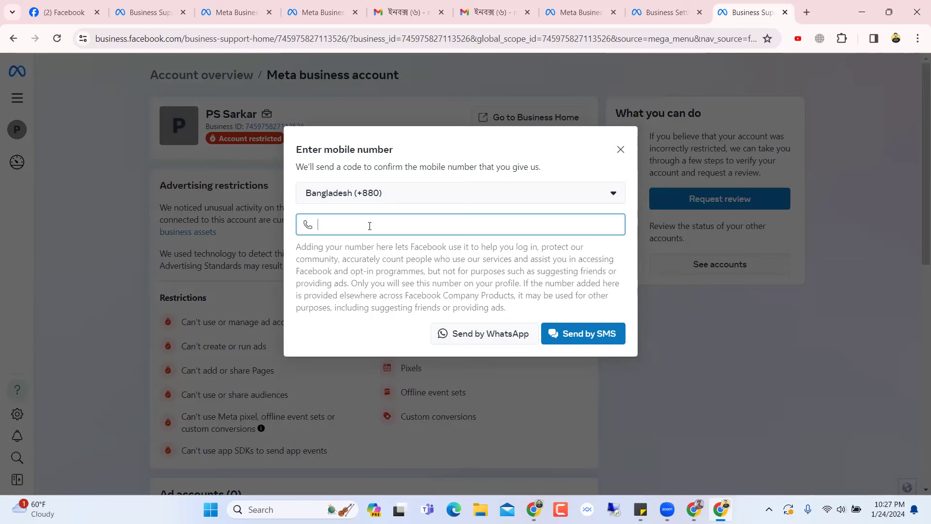
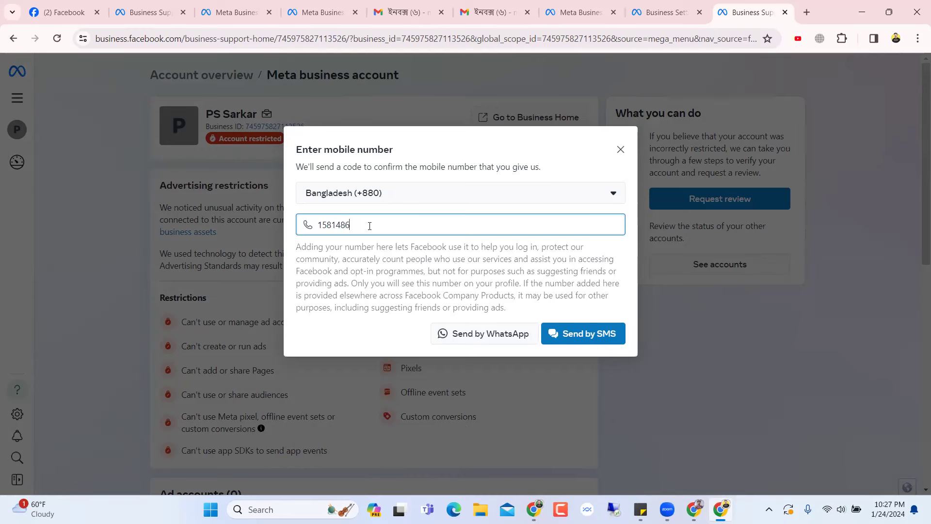
left_click(594, 334)
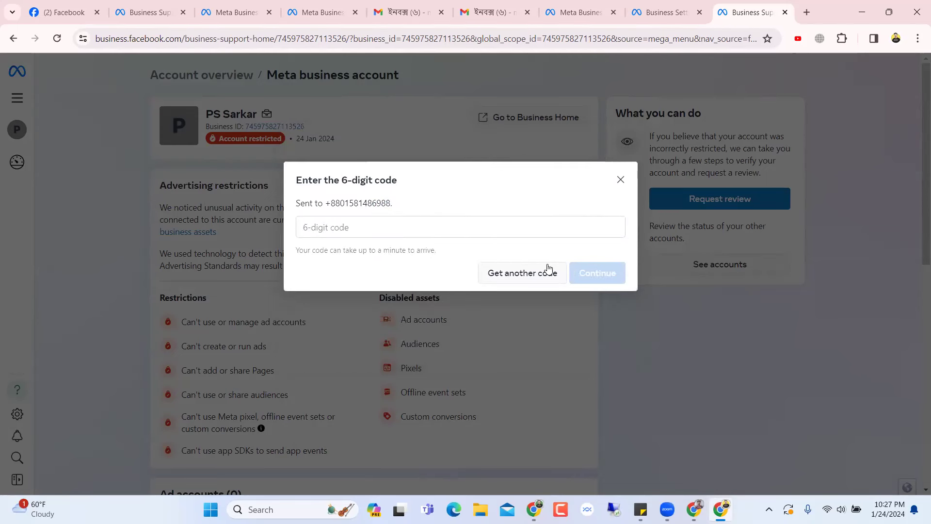
Enter the texted 6-digit confirmation code and continue to the Upload your ID step.
left_click(403, 222)
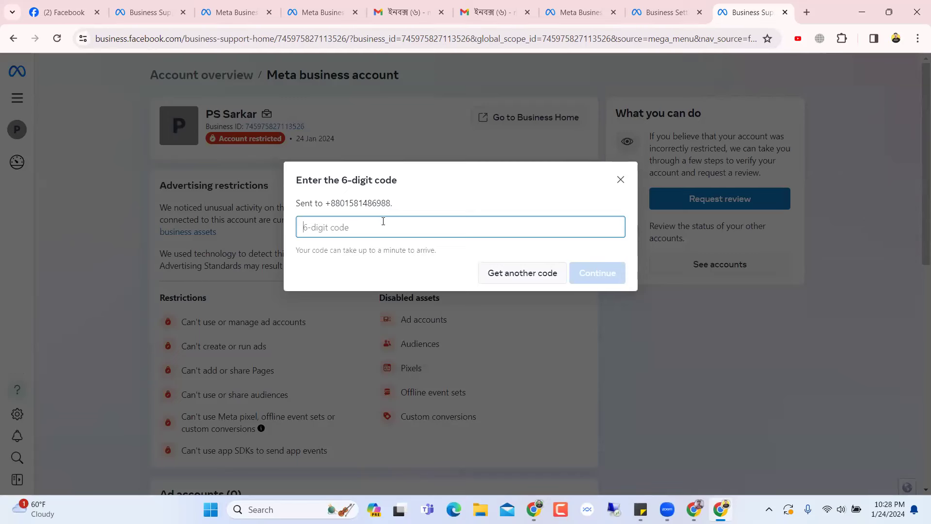
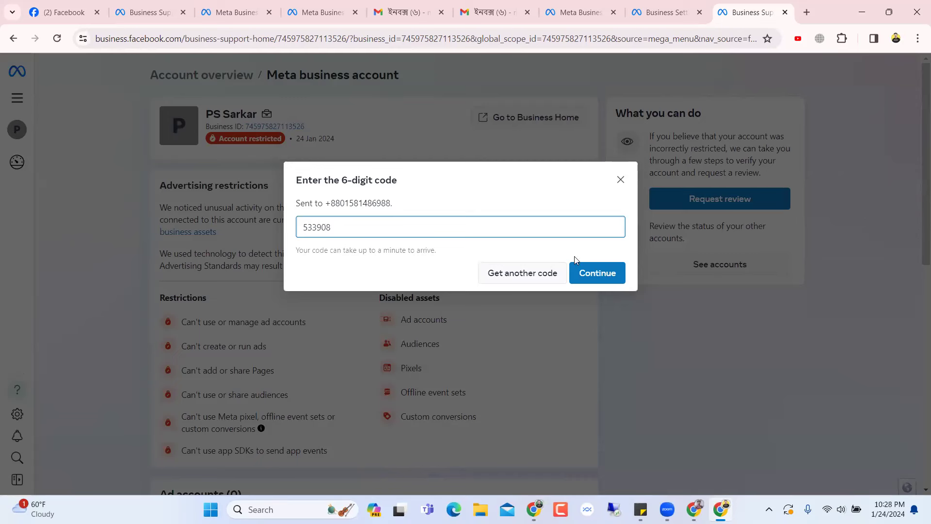
left_click(604, 271)
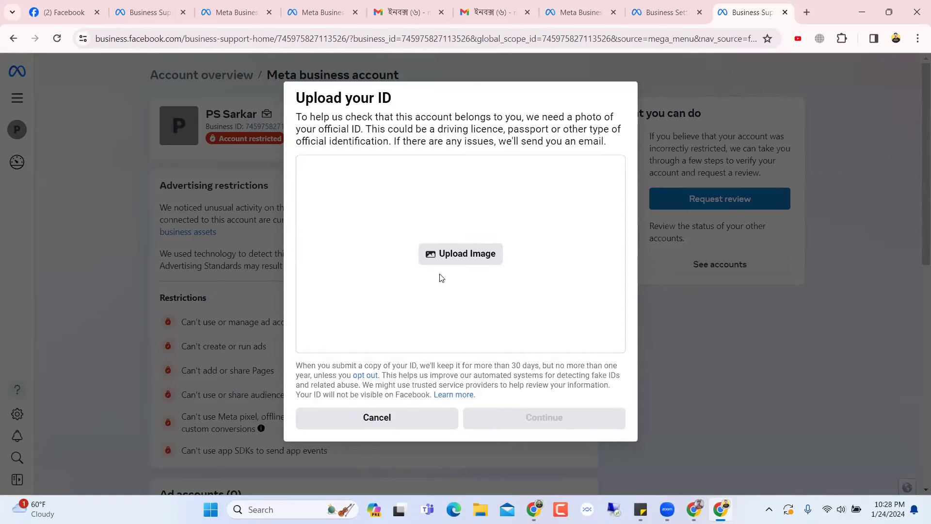
left_click(450, 258)
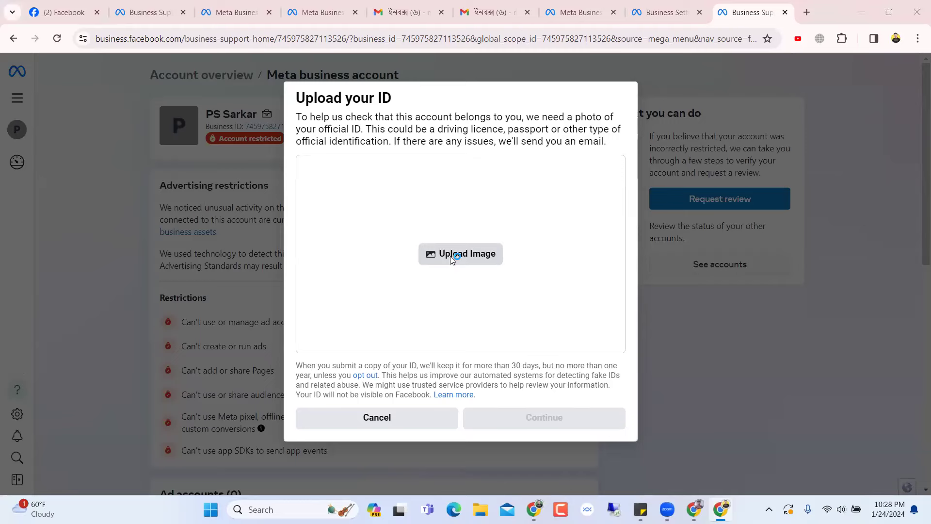
scroll(451, 260, "down", 15)
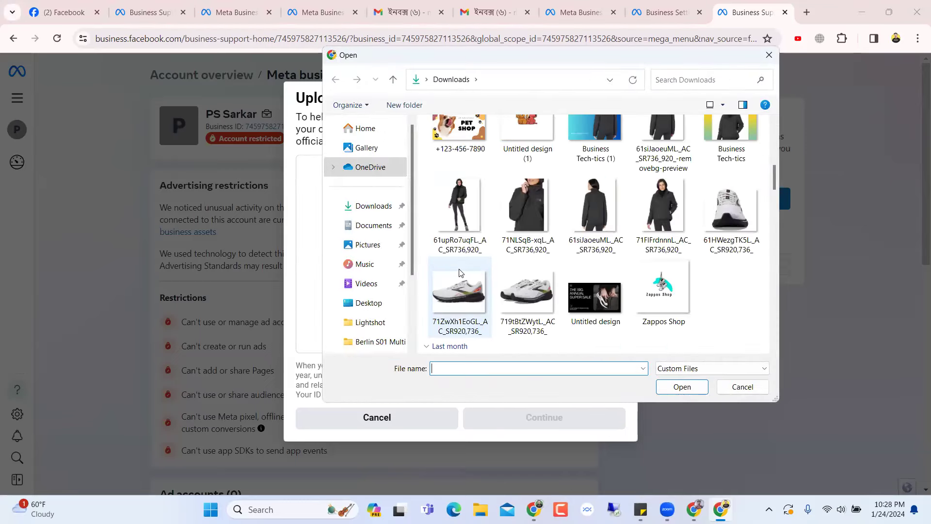
scroll(460, 271, "down", 5)
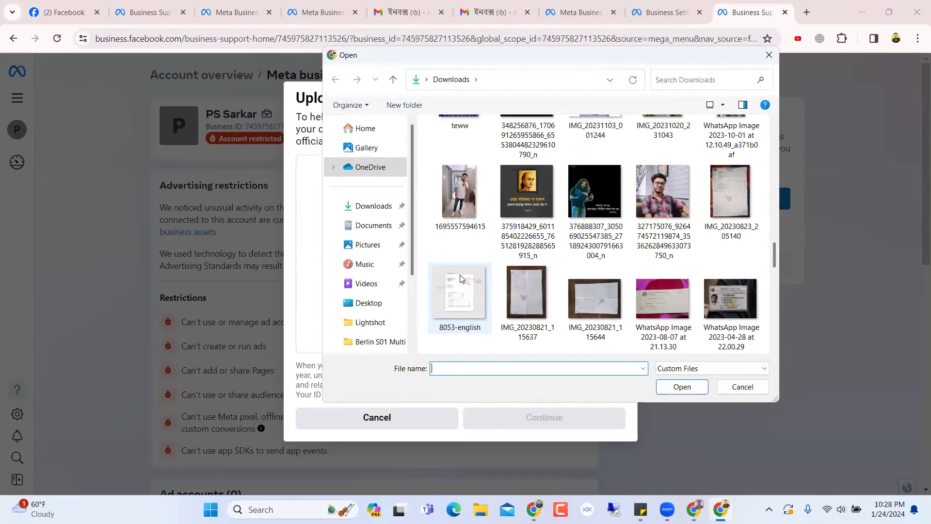
scroll(460, 278, "down", 4)
scroll(461, 277, "up", 2)
scroll(461, 277, "down", 2)
scroll(460, 278, "down", 6)
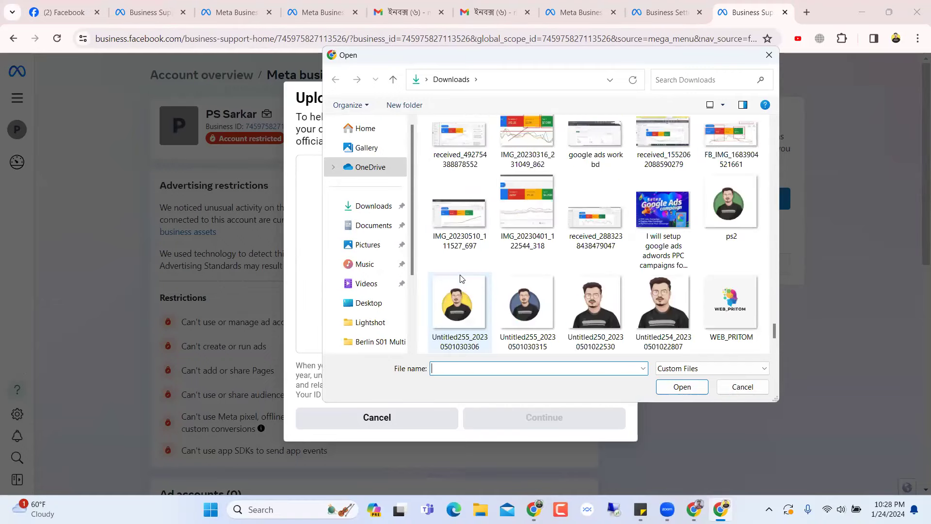
scroll(461, 279, "down", 2)
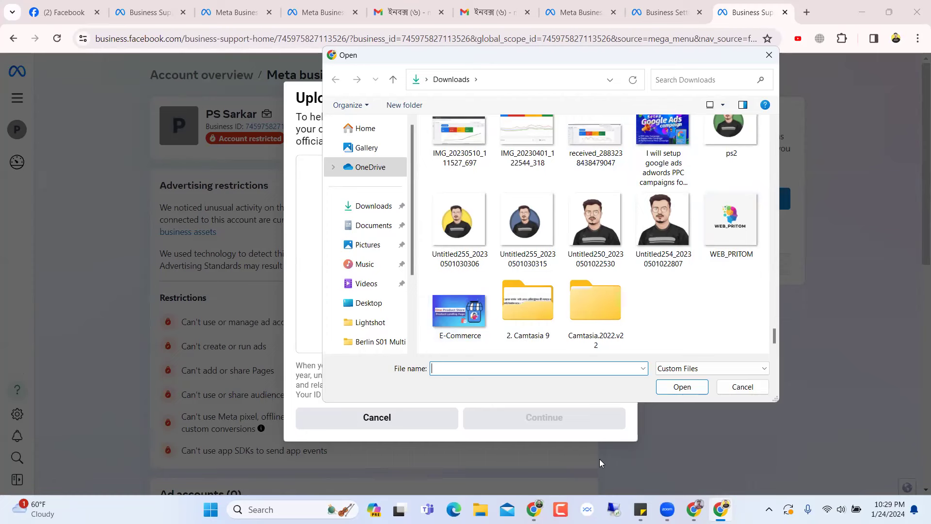
key("Escape")
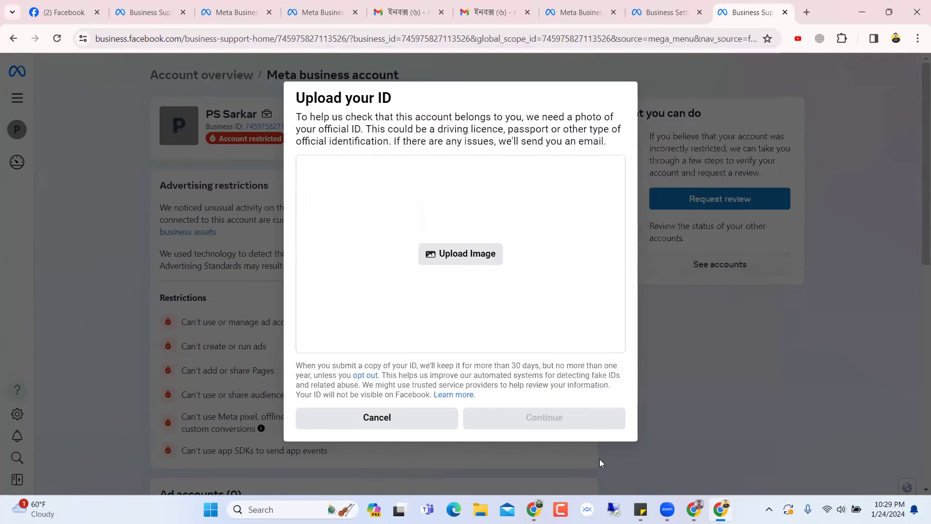
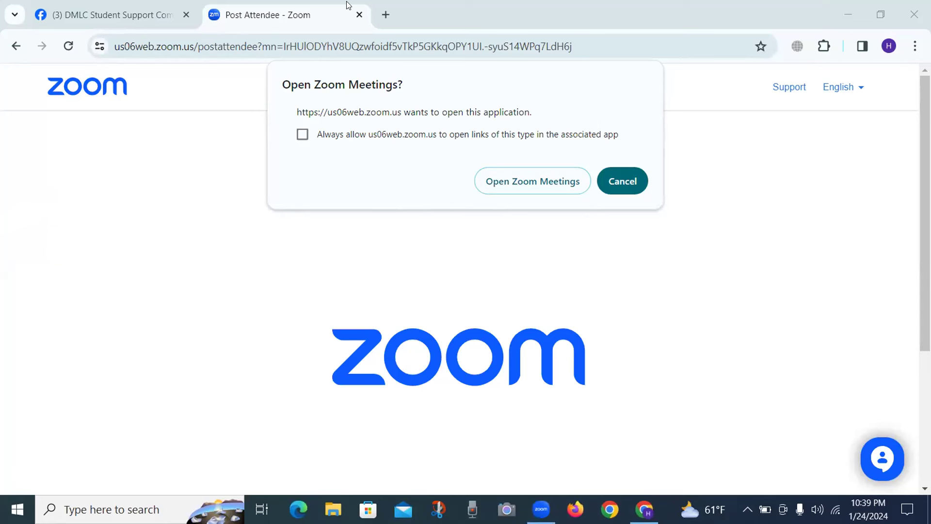
Open a fresh blank Chrome tab after leaving the Zoom class meeting.
left_click(385, 15)
Load business.facebook.com in the new tab, discarding the autocomplete suggestion.
left_click(408, 46)
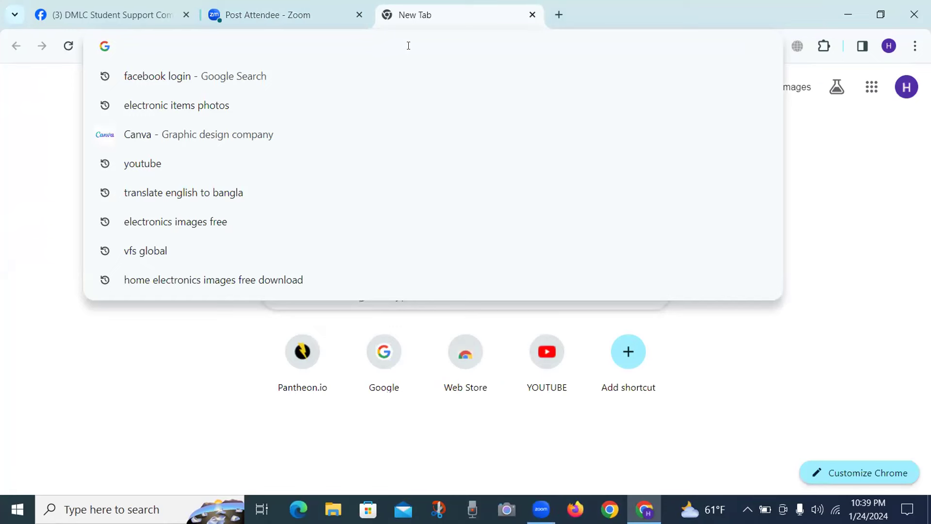
type("business")
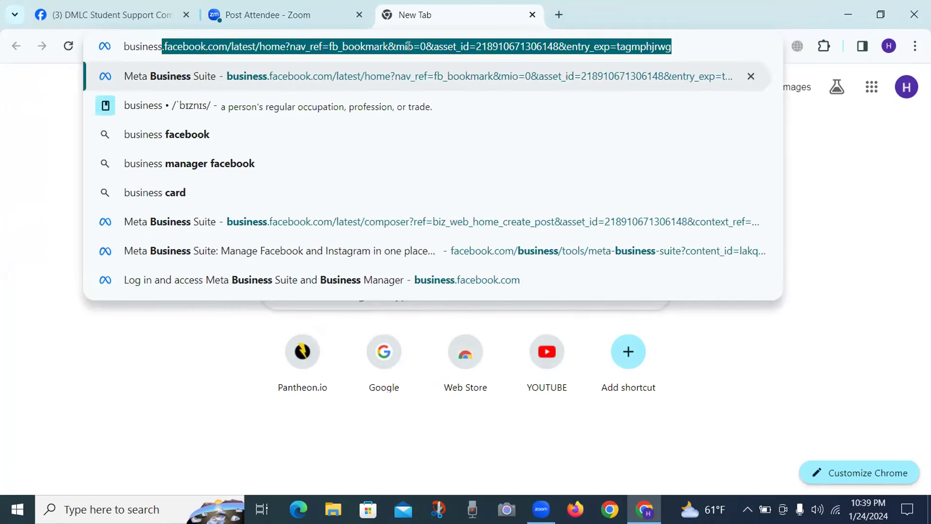
type(".")
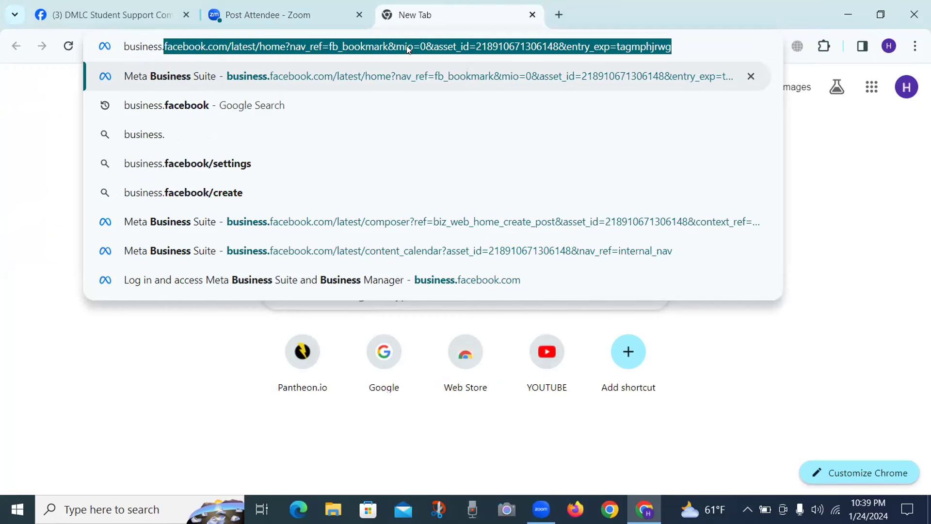
type("face")
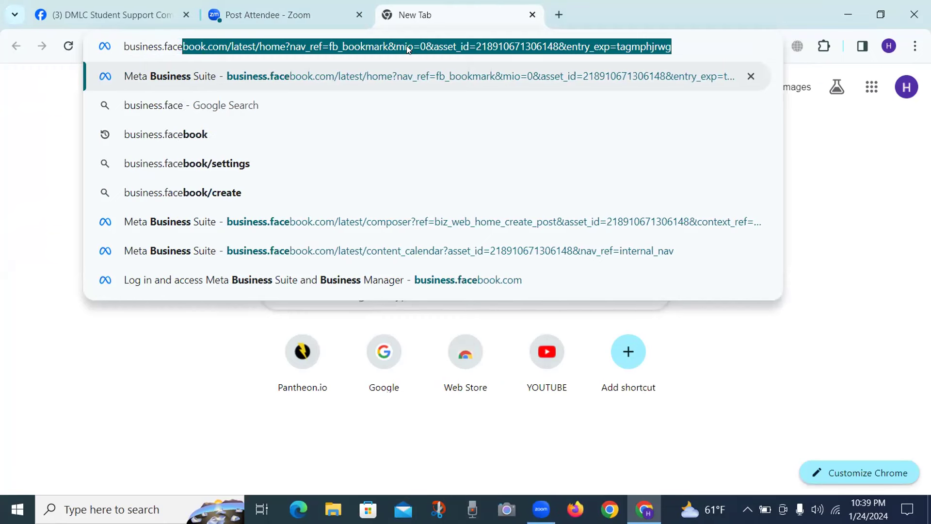
type("book.com")
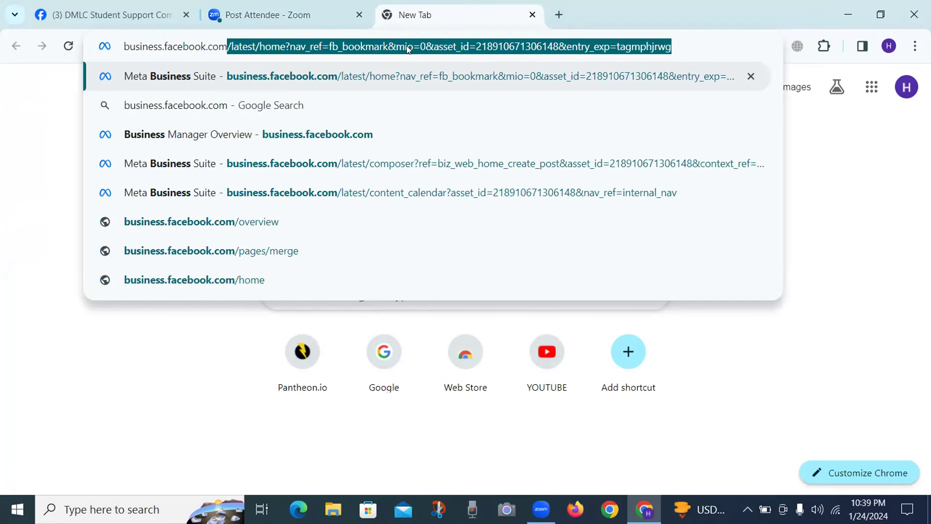
key("Delete")
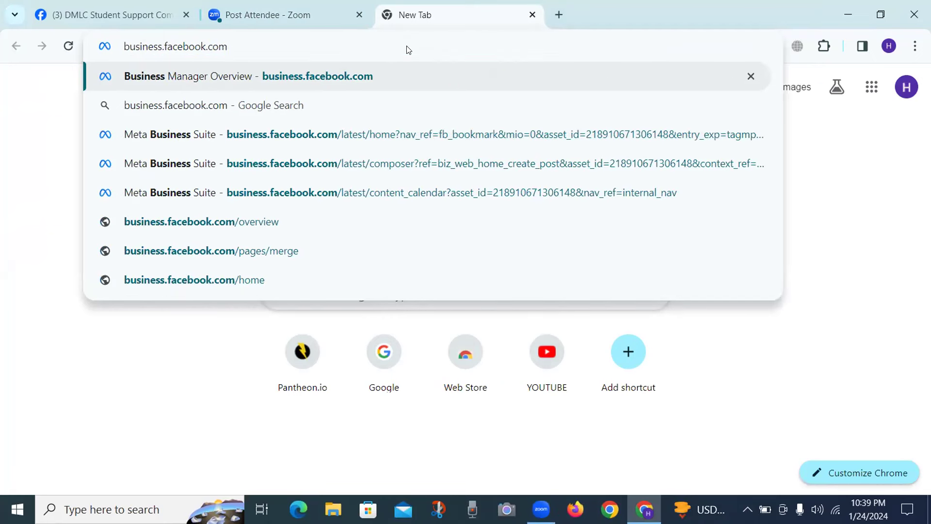
key("Return")
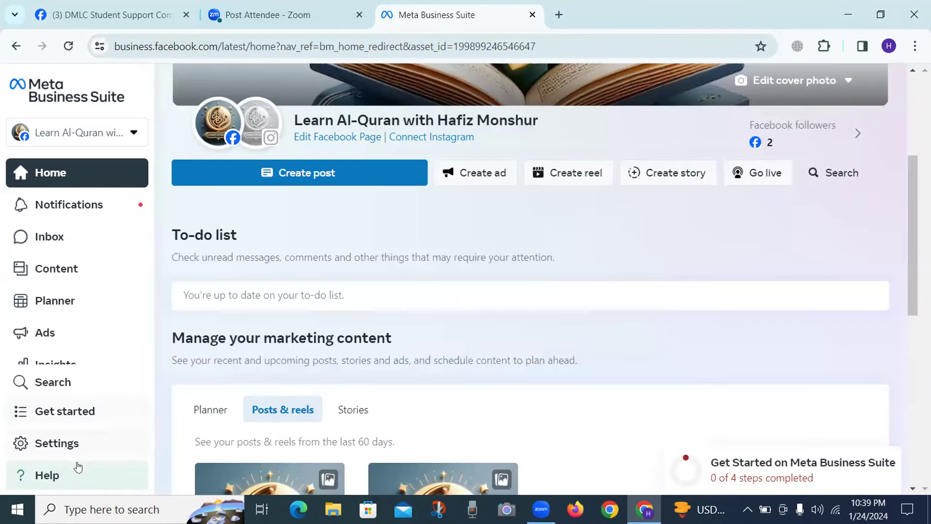
Go to Business Manager from the Help menu in the left sidebar.
left_click(78, 470)
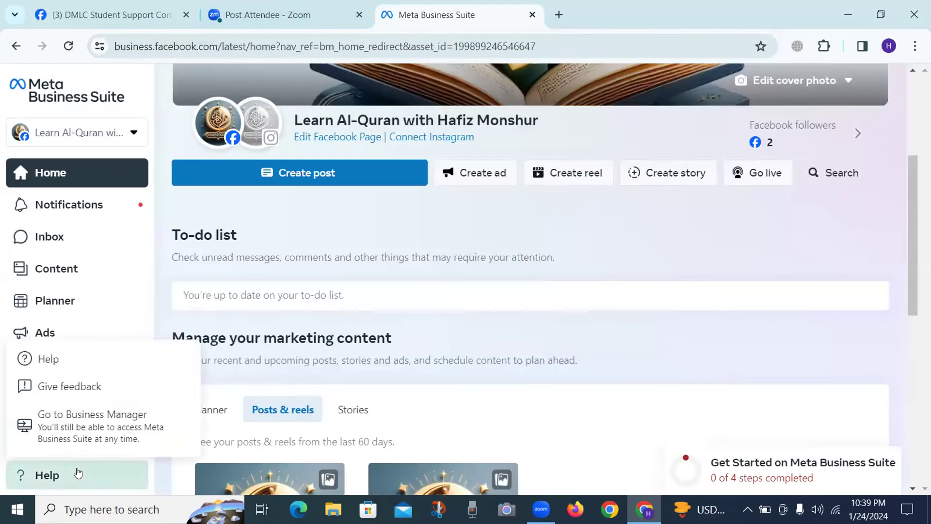
left_click(88, 437)
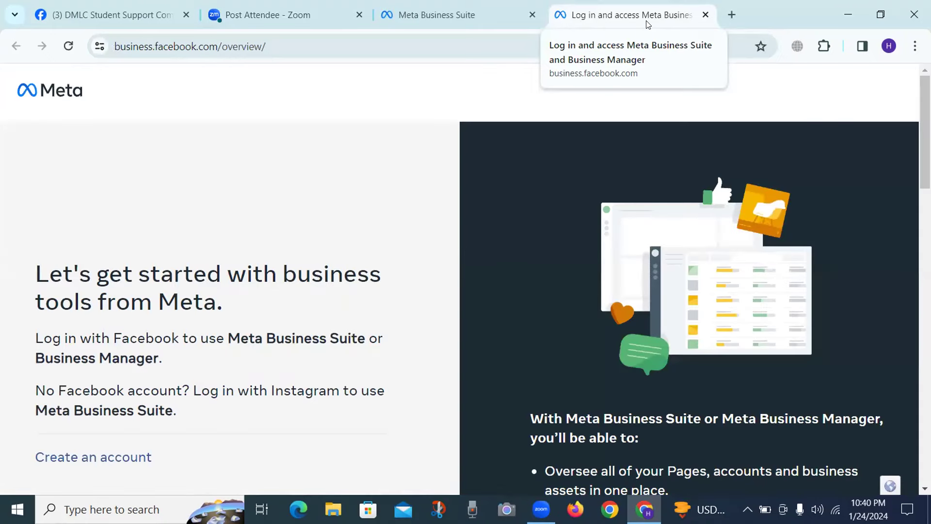
Start a new business account, copying the owner's name into the business name field.
left_click(124, 457)
left_click(376, 265)
left_click(373, 208)
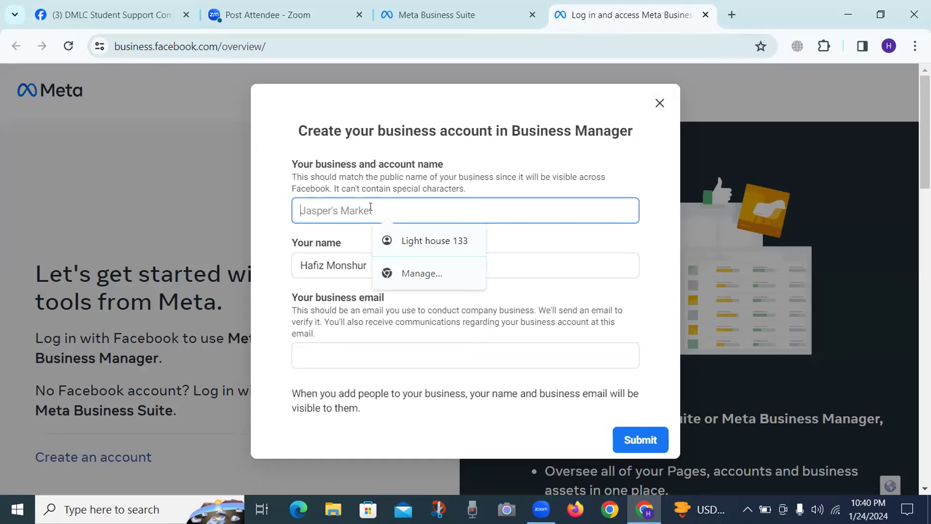
triple_click(350, 268)
key("ctrl+c")
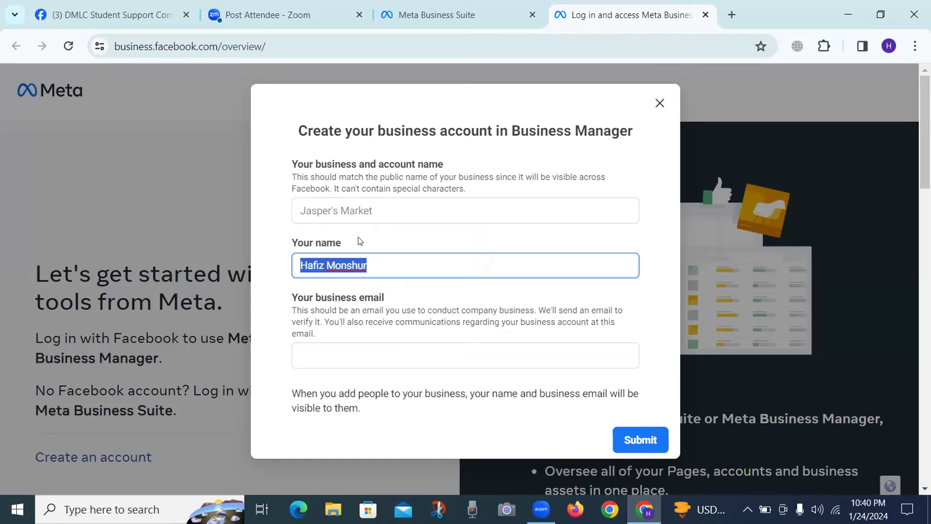
left_click(358, 200)
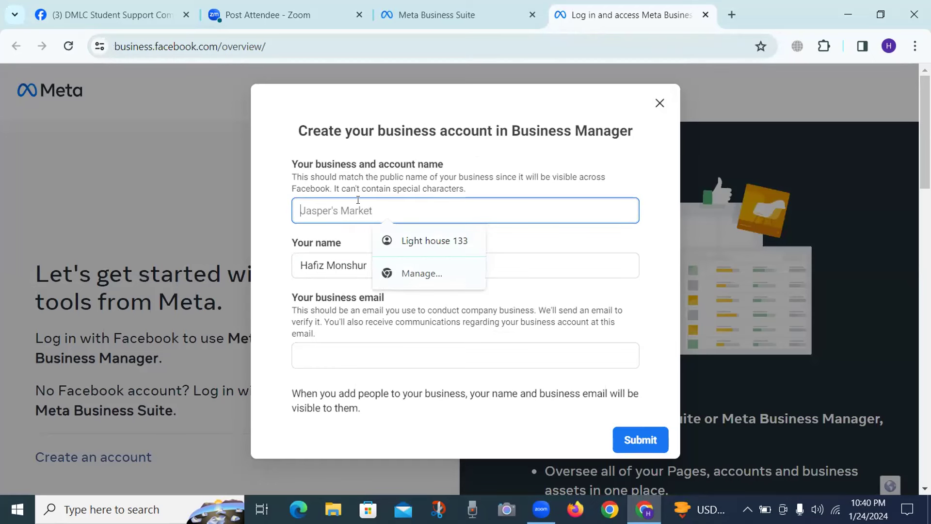
key("ctrl+v")
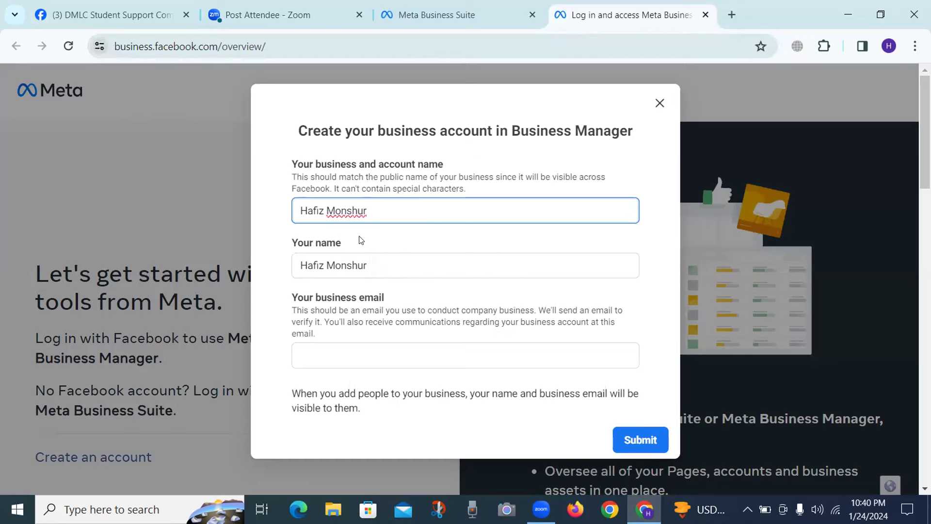
Copy the Gmail address from the Google account panel into business email and submit.
left_click(359, 348)
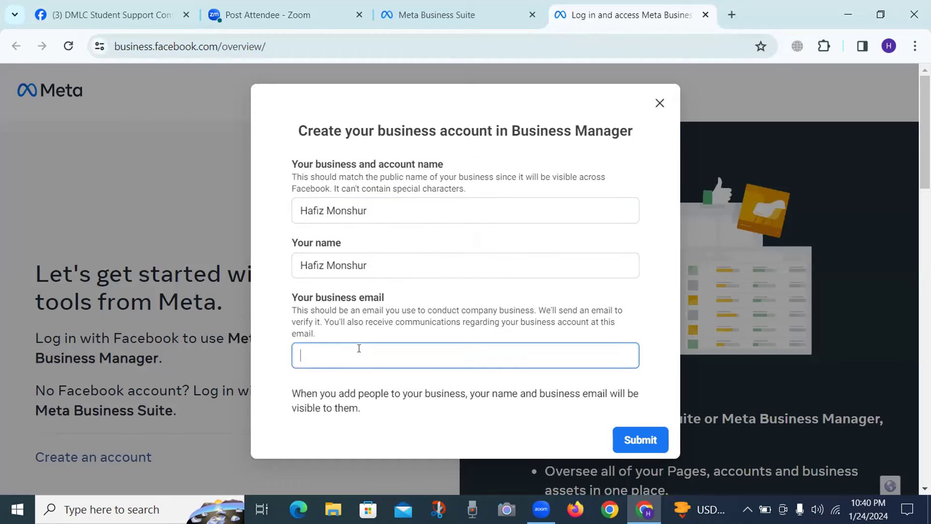
left_click(732, 15)
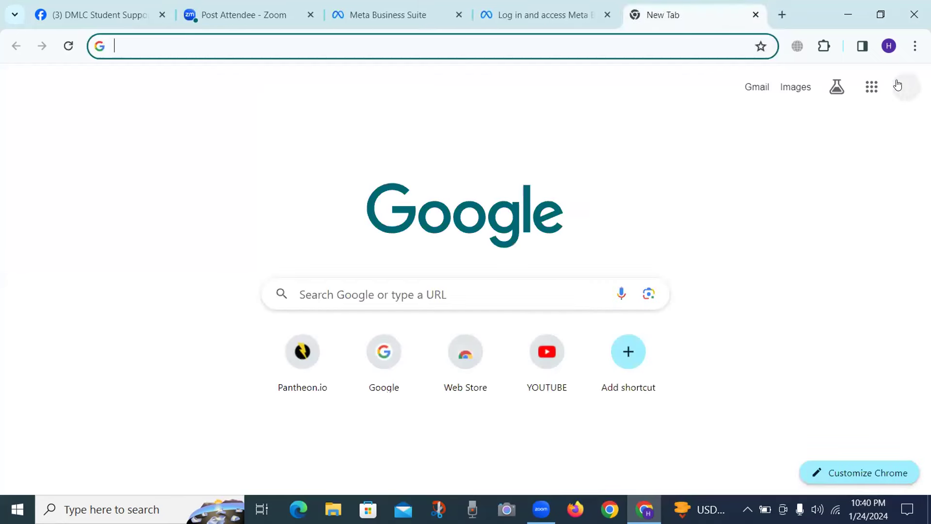
left_click(905, 86)
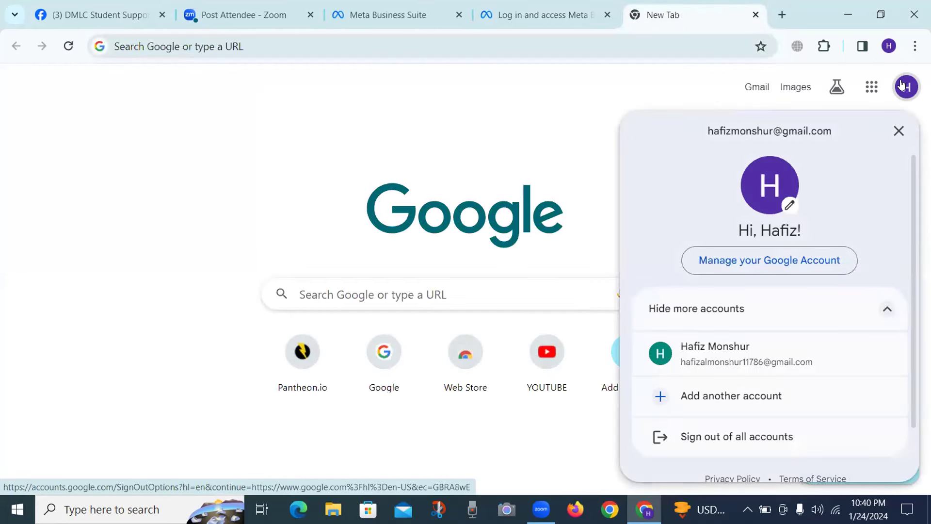
double_click(805, 129)
triple_click(806, 129)
key("ctrl+c")
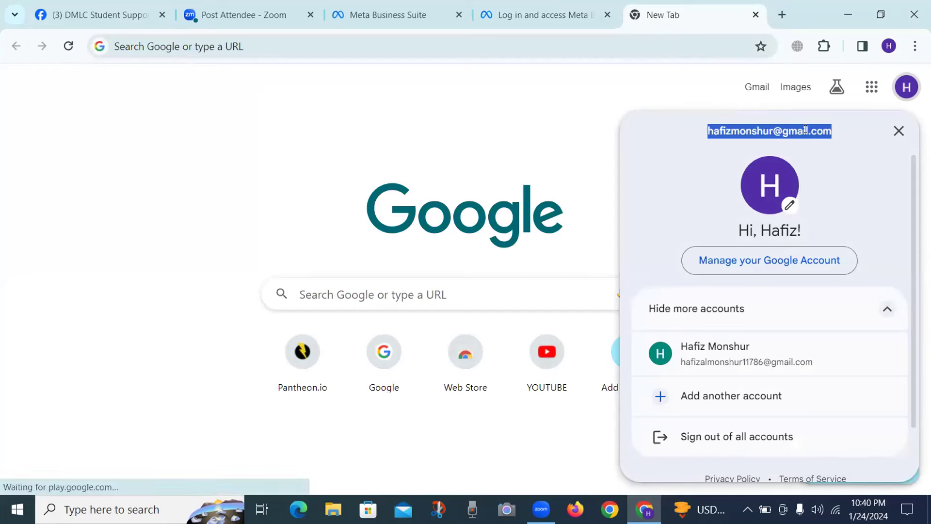
left_click(555, 6)
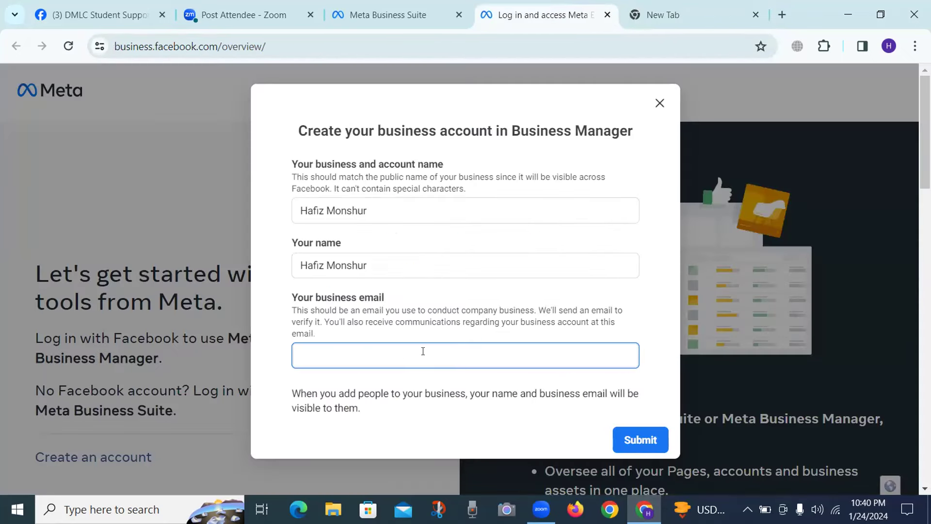
key("ctrl+v")
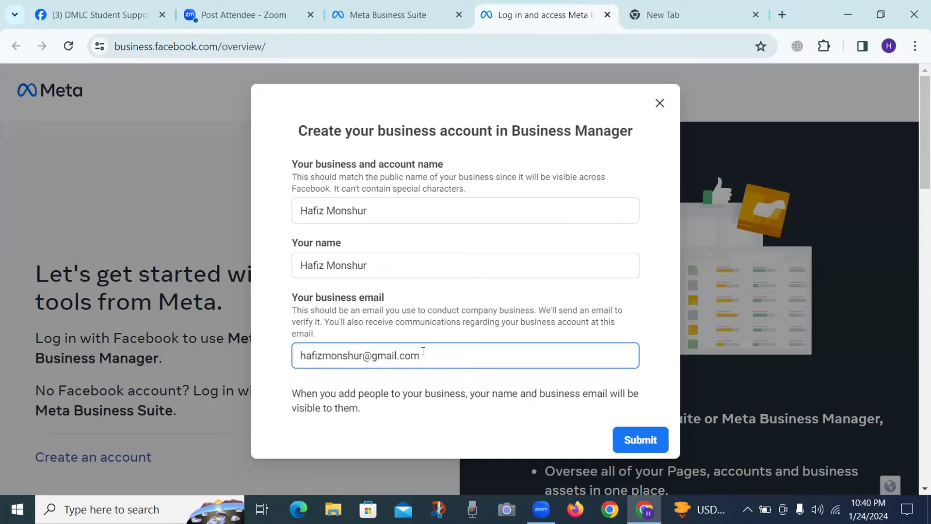
left_click(623, 439)
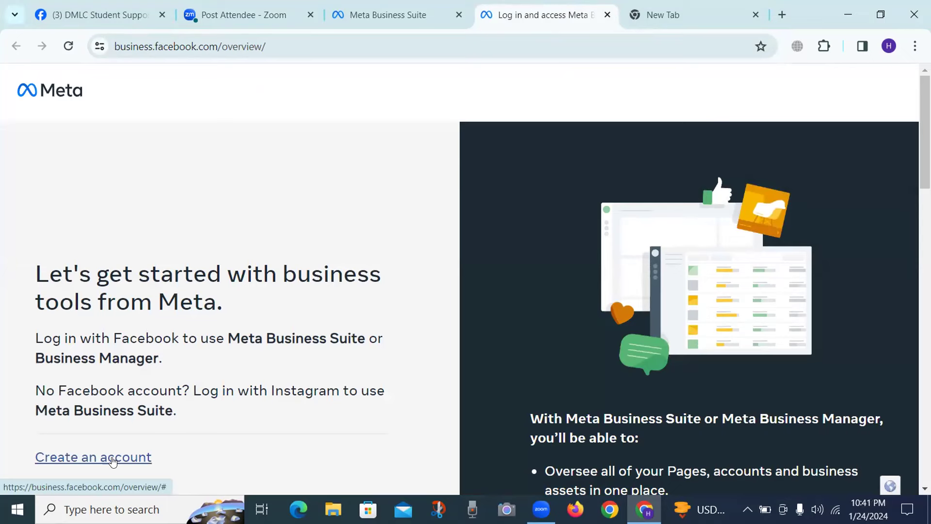
Resubmit the form with the email and owner's name, getting a duplicate business name error.
left_click(113, 458)
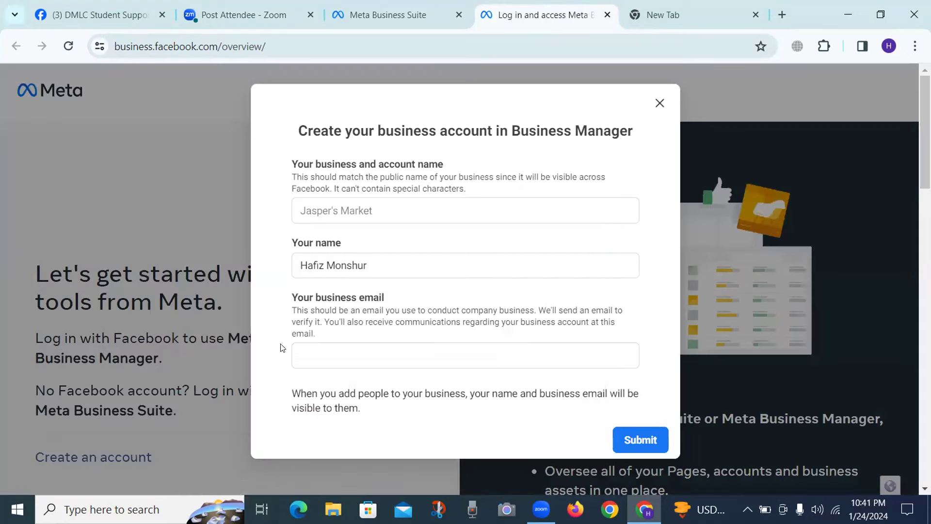
left_click(362, 352)
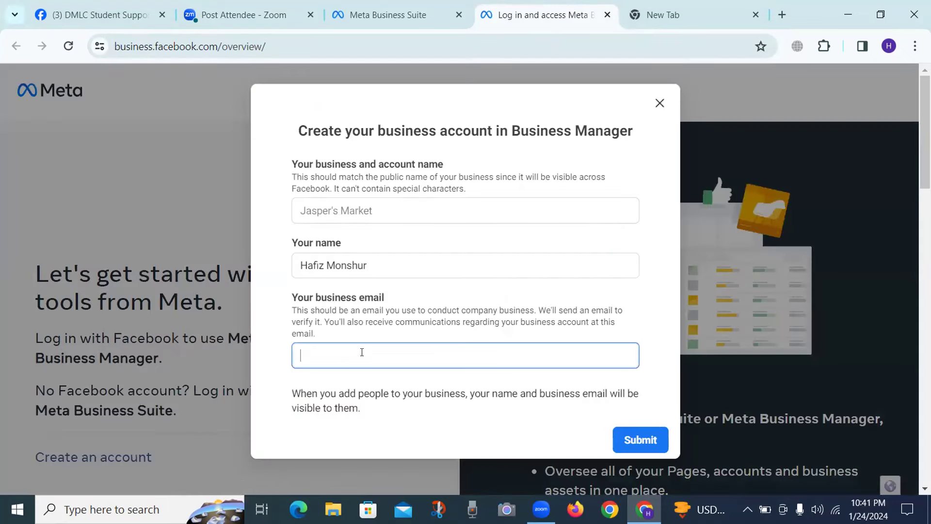
key("ctrl+v")
left_click(370, 264)
triple_click(370, 261)
key("ctrl+c")
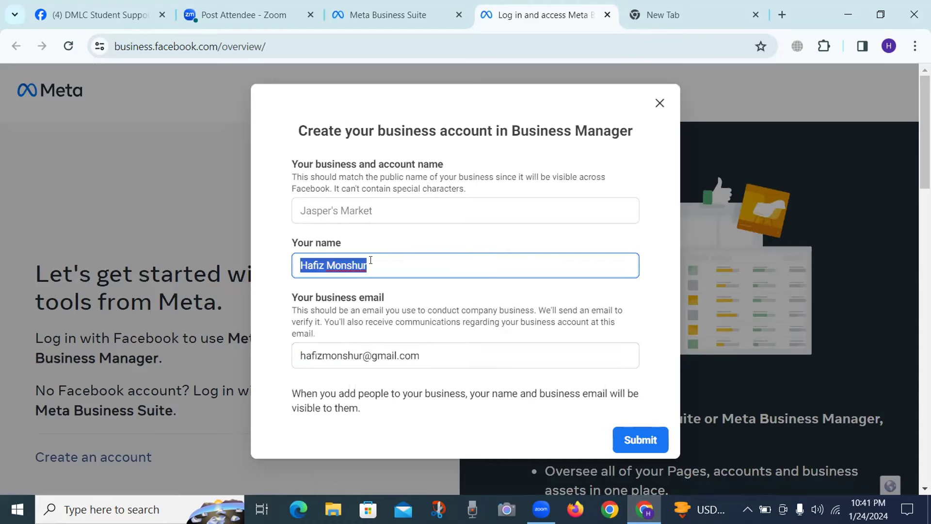
left_click(378, 205)
key("ctrl+v")
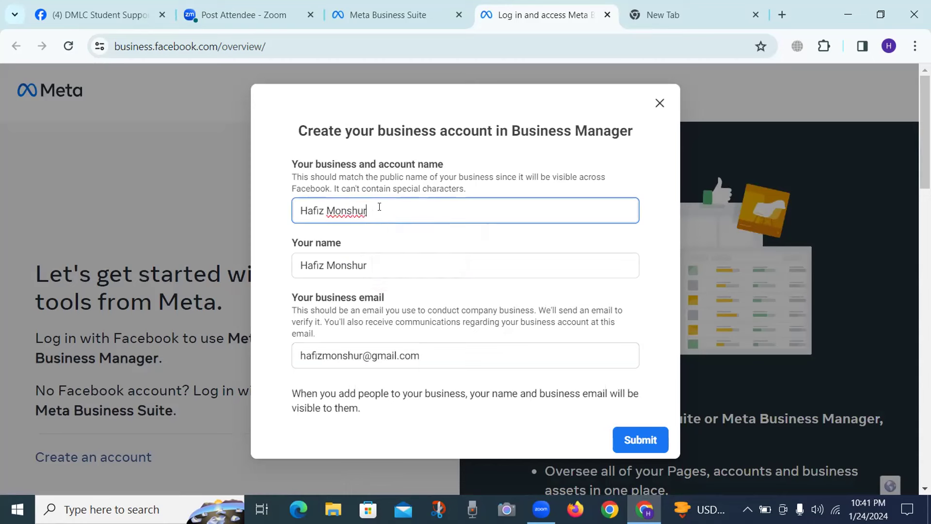
left_click(633, 443)
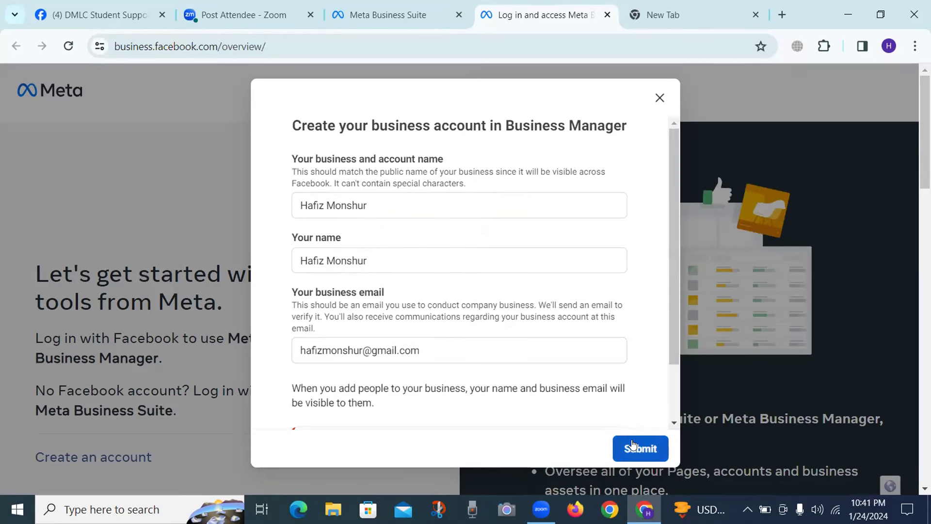
scroll(509, 314, "down", 5)
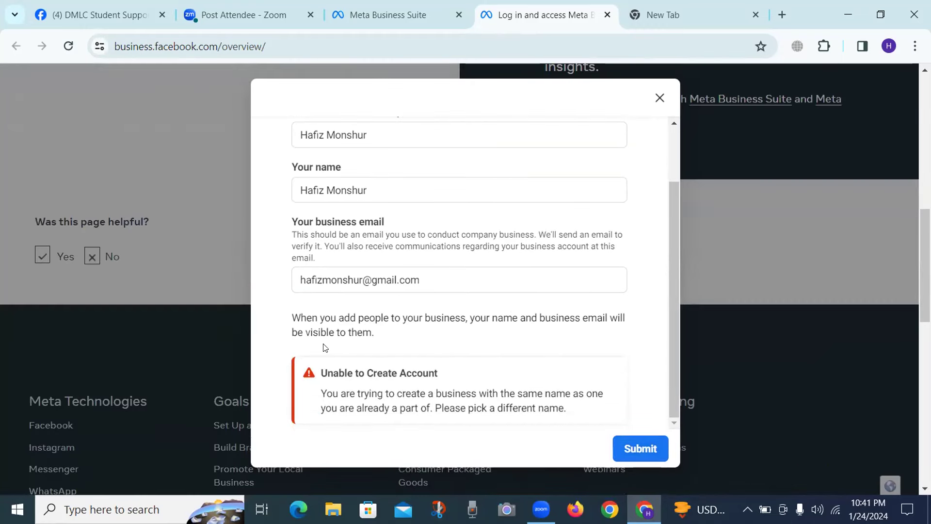
scroll(461, 390, "up", 10)
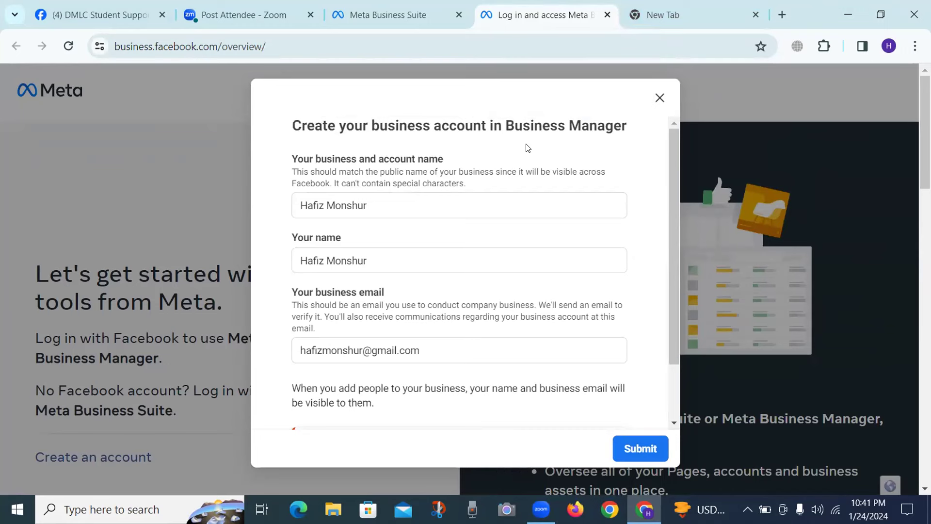
Open Gmail from the Google apps menu in the other tab.
left_click(672, 7)
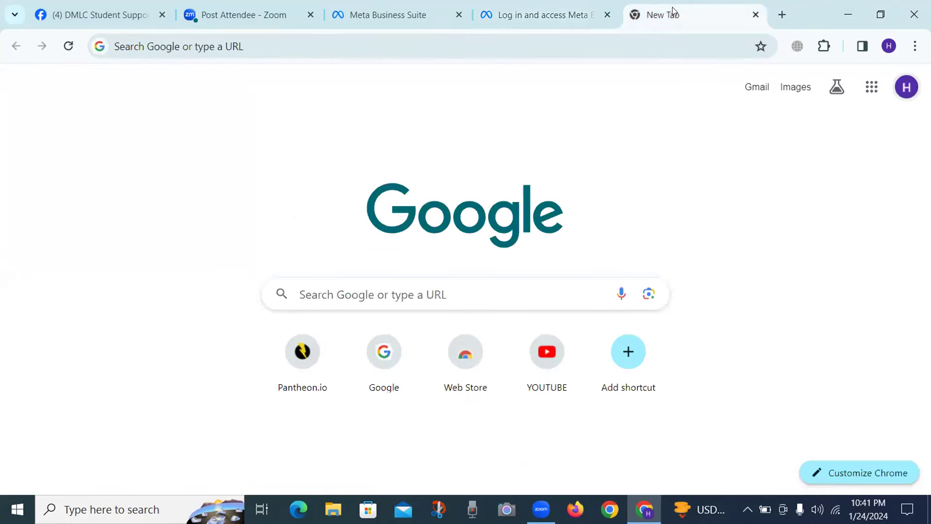
left_click(871, 87)
scroll(809, 287, "down", 5)
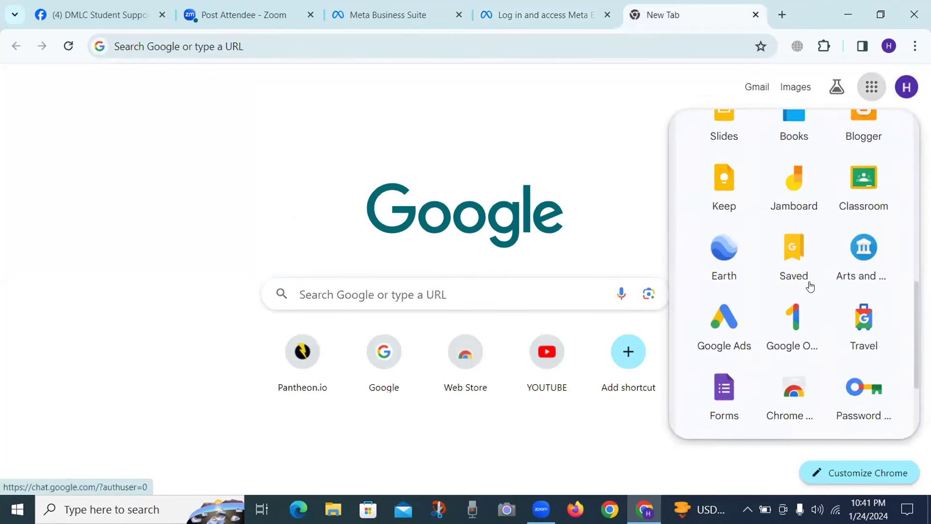
scroll(809, 287, "up", 5)
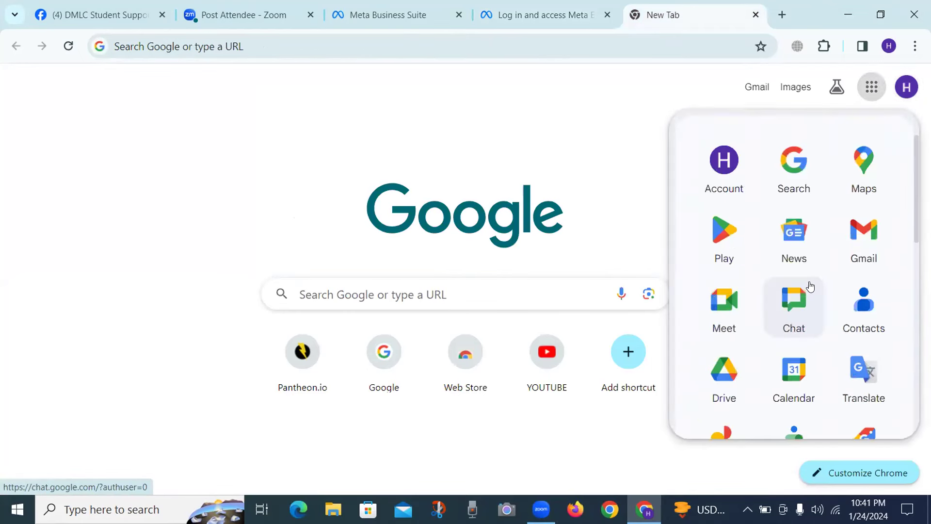
left_click(719, 235)
left_click(855, 236)
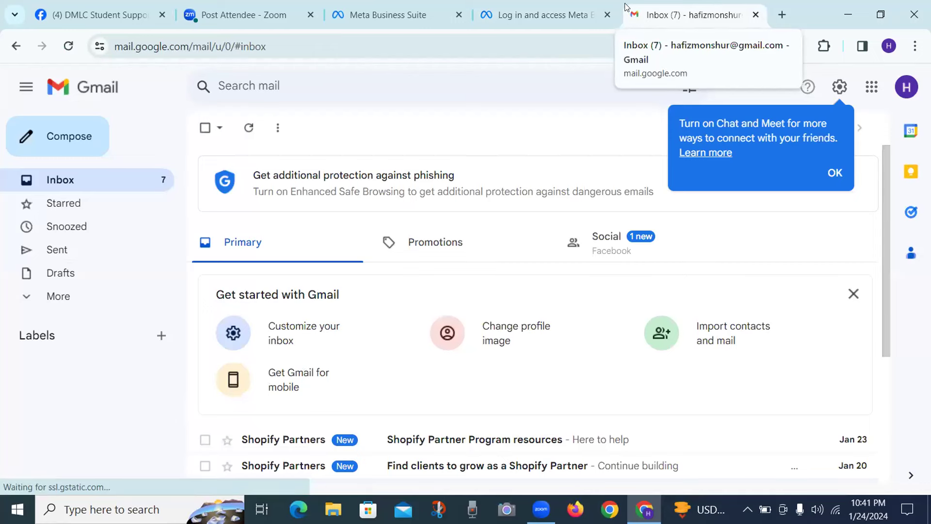
left_click(576, 5)
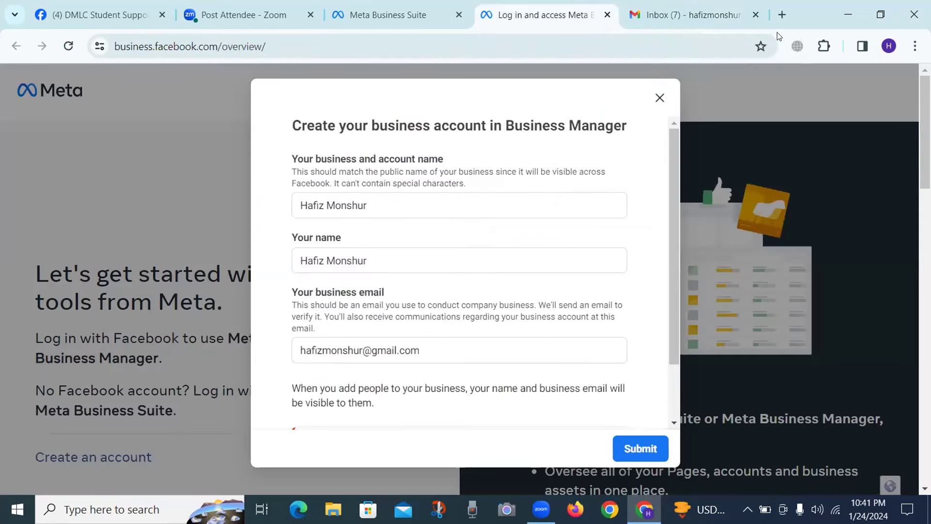
Switch the Browsec VPN on with Singapore as the virtual location.
left_click(797, 47)
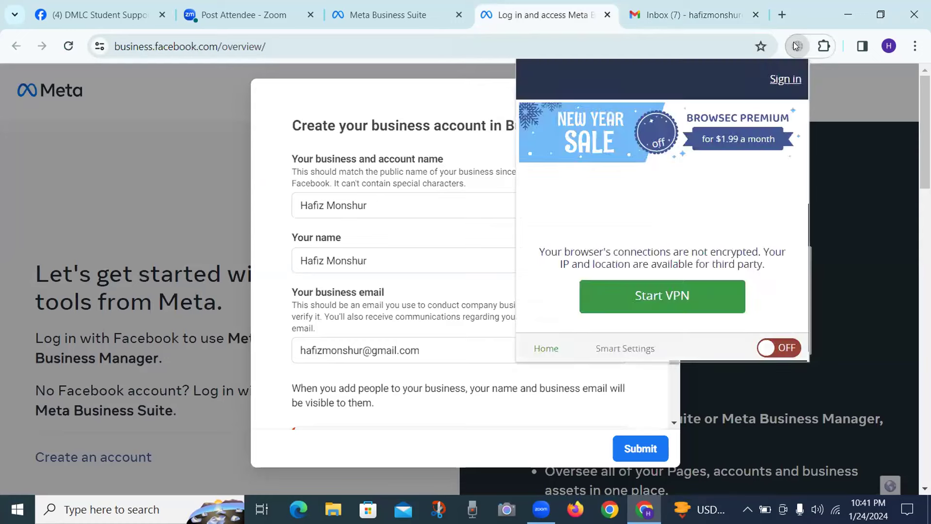
left_click(771, 343)
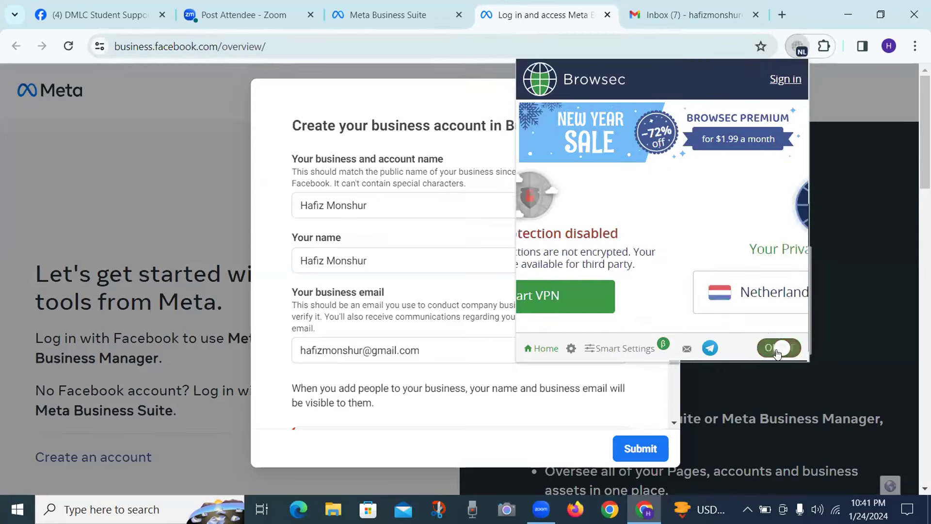
left_click(779, 349)
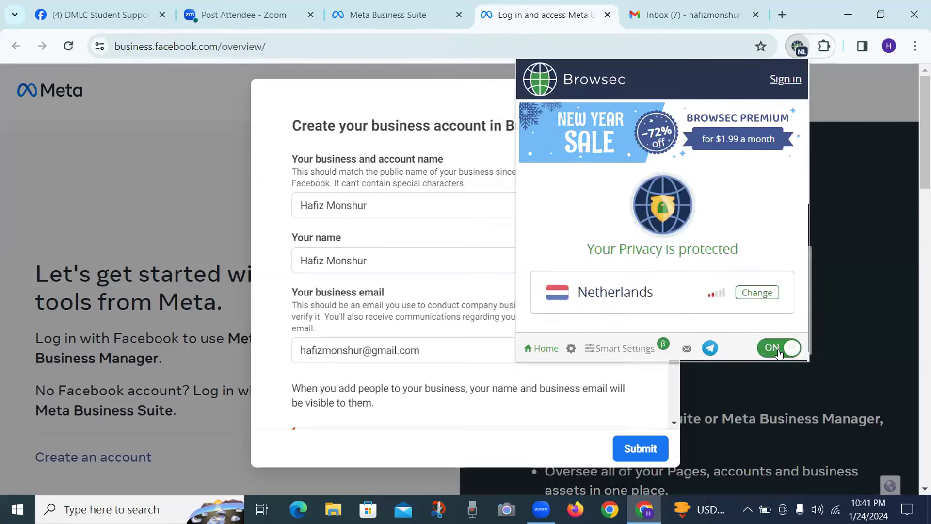
left_click(660, 288)
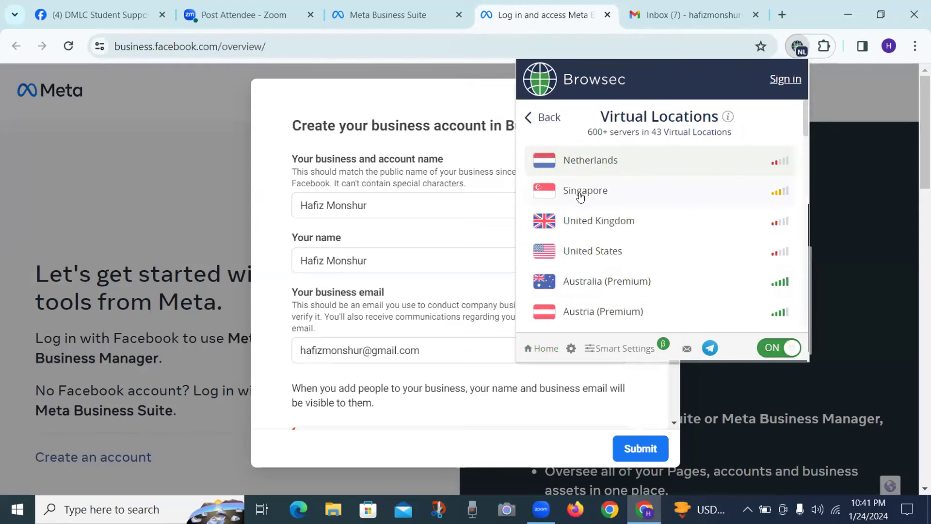
left_click(599, 192)
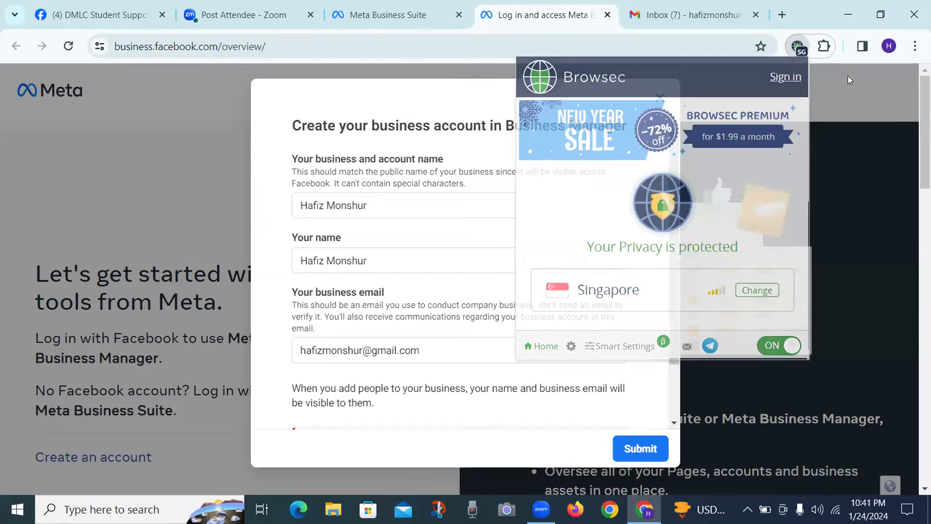
left_click(847, 76)
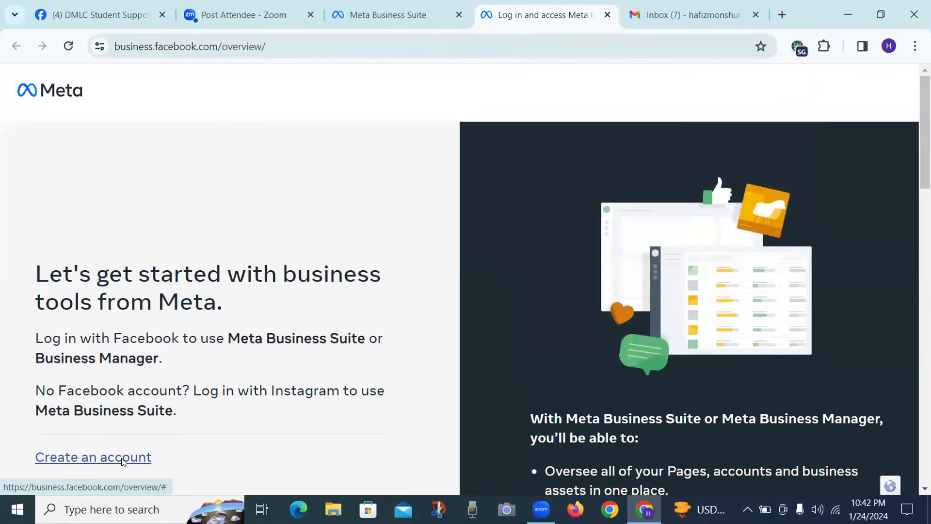
Reopen the account form and paste the Gmail address into Business email.
left_click(122, 458)
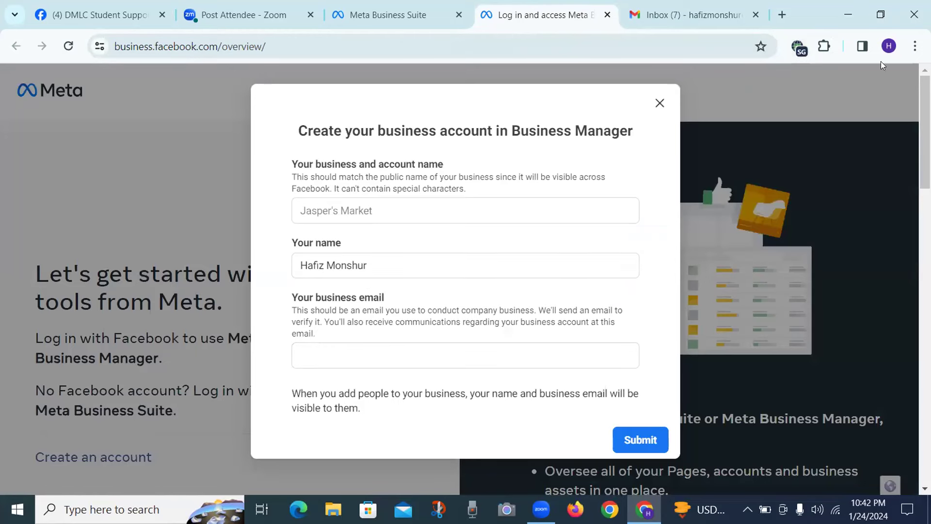
left_click(694, 12)
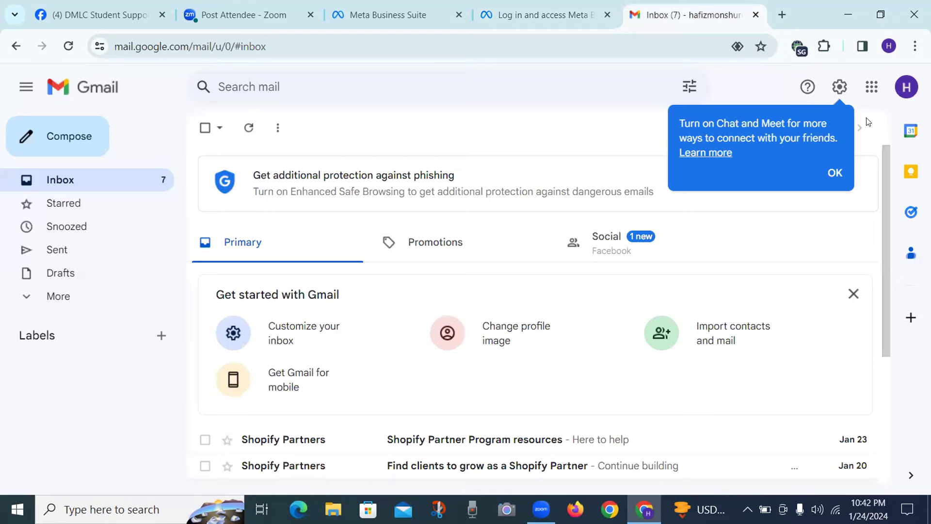
left_click(905, 88)
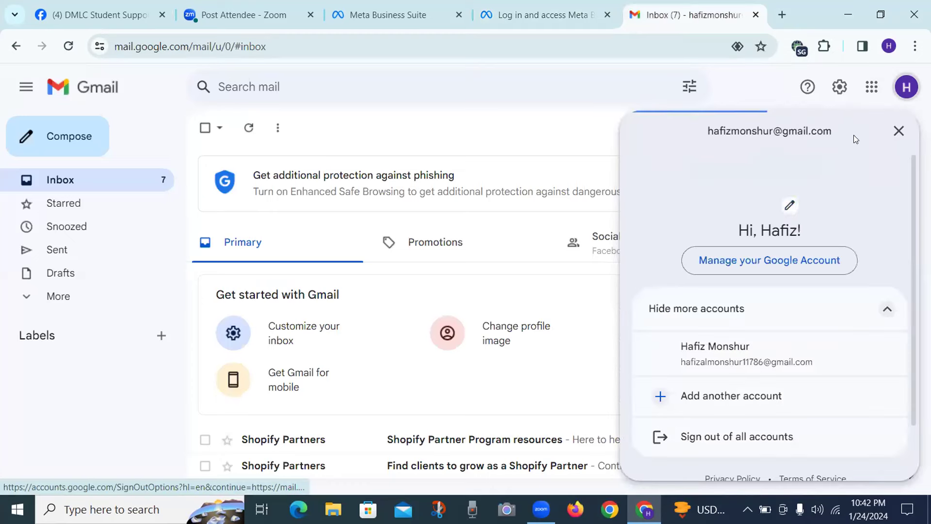
triple_click(777, 130)
key("ctrl+c")
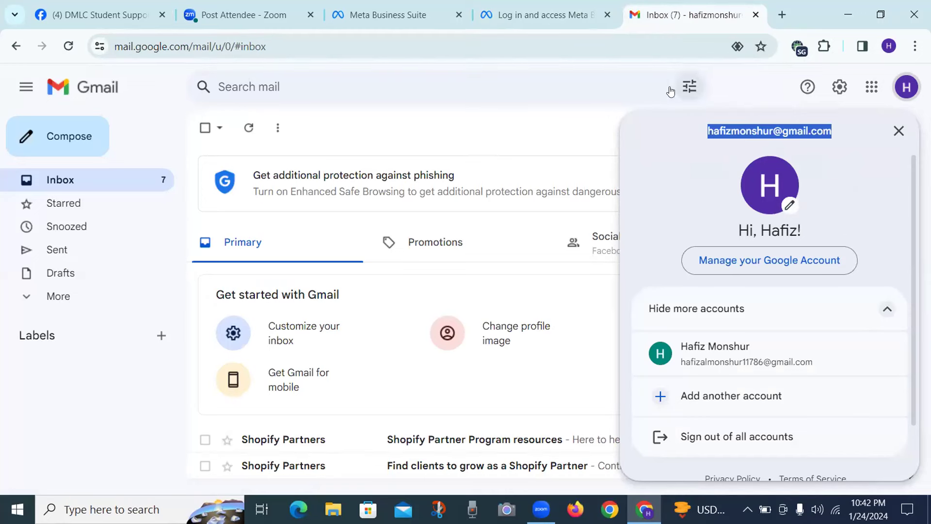
left_click(539, 15)
left_click(391, 349)
key("ctrl+v")
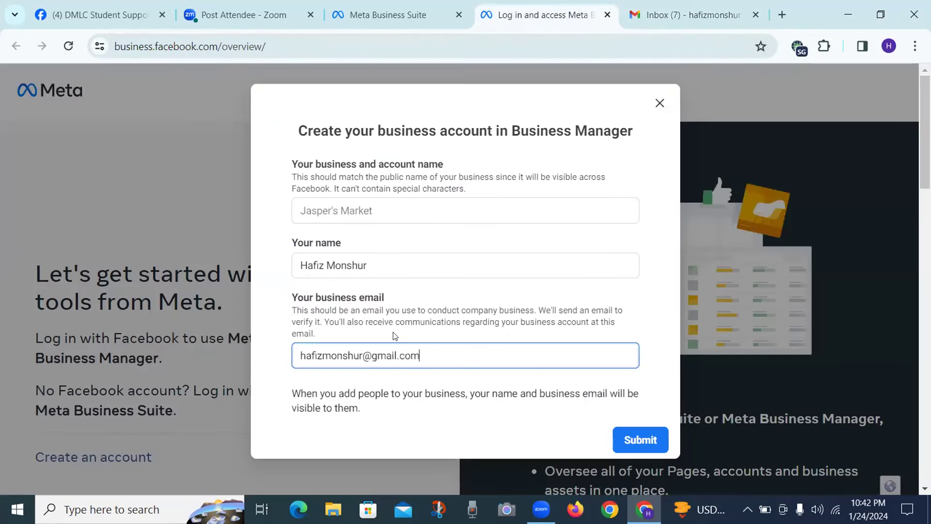
Name the business 'Digital Marketing' plus the owner's first name, dropping the surname, and submit.
triple_click(374, 262)
key("ctrl+c")
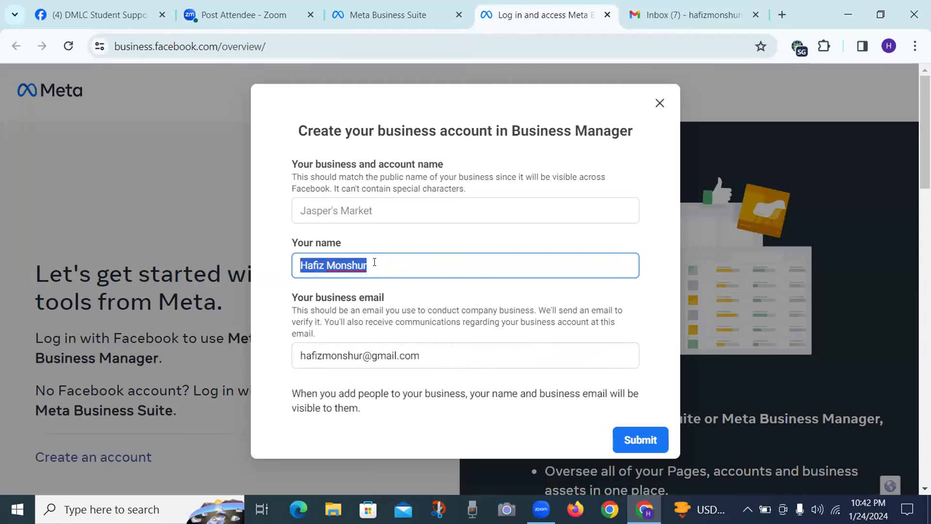
left_click(397, 203)
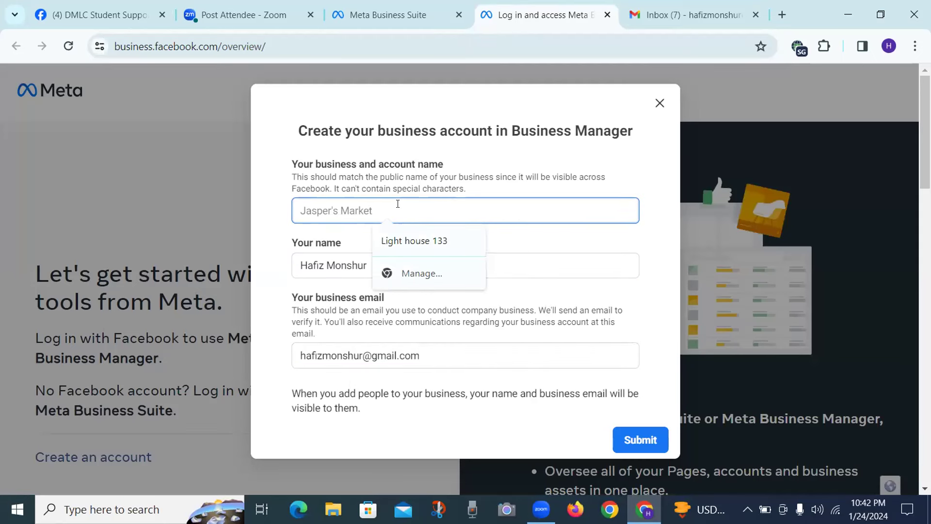
key("ctrl+v")
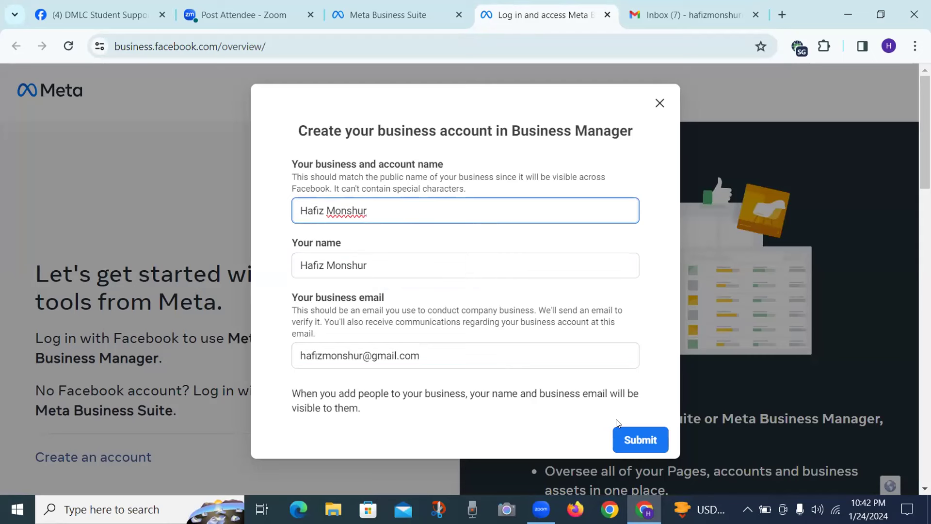
left_click(299, 208)
type("Digital ")
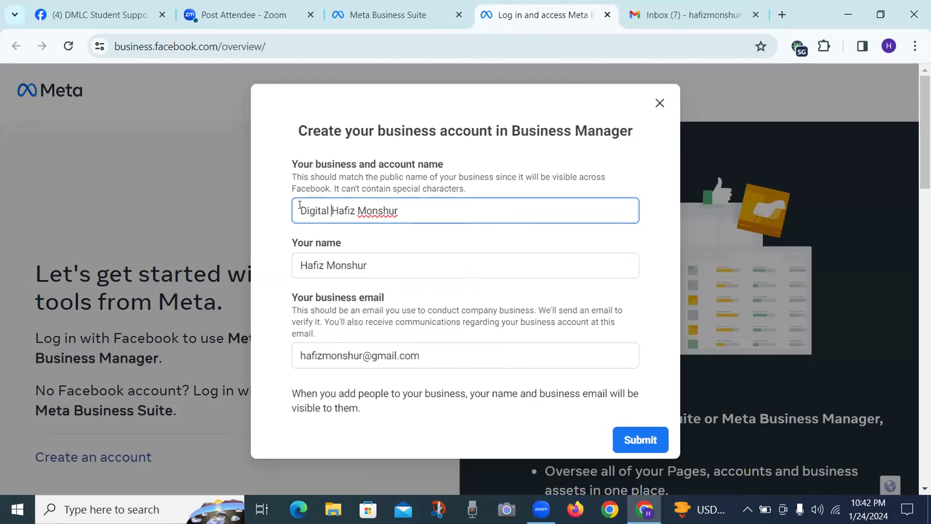
type("marketin")
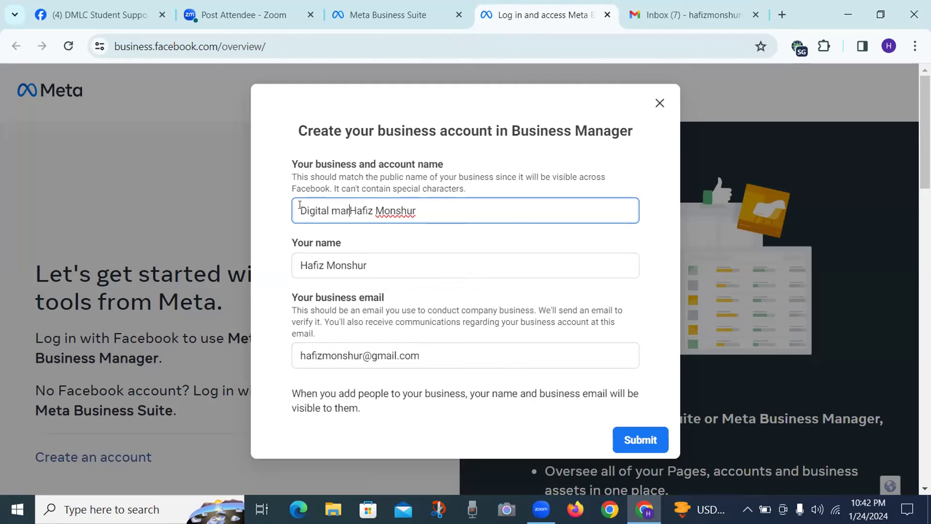
type("g")
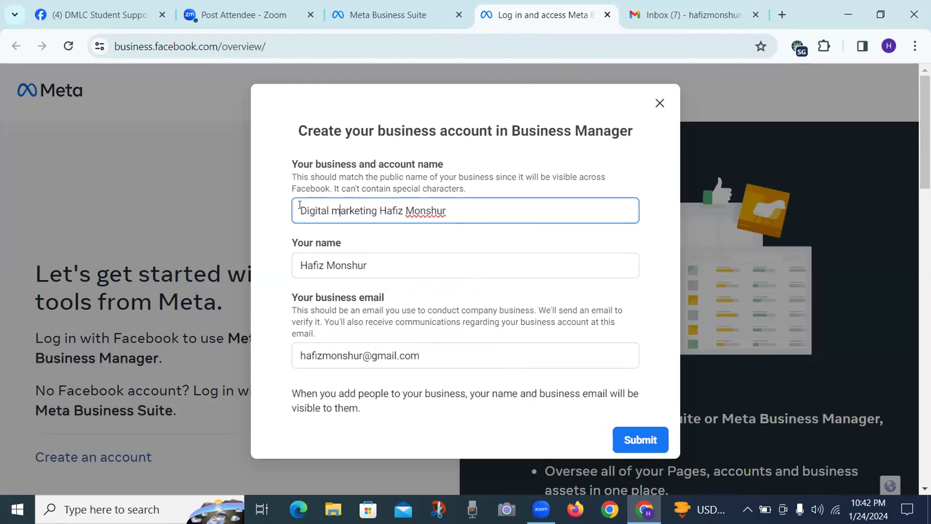
key("BackSpace")
type("M")
left_click(404, 206)
left_click_drag(439, 211, 452, 207)
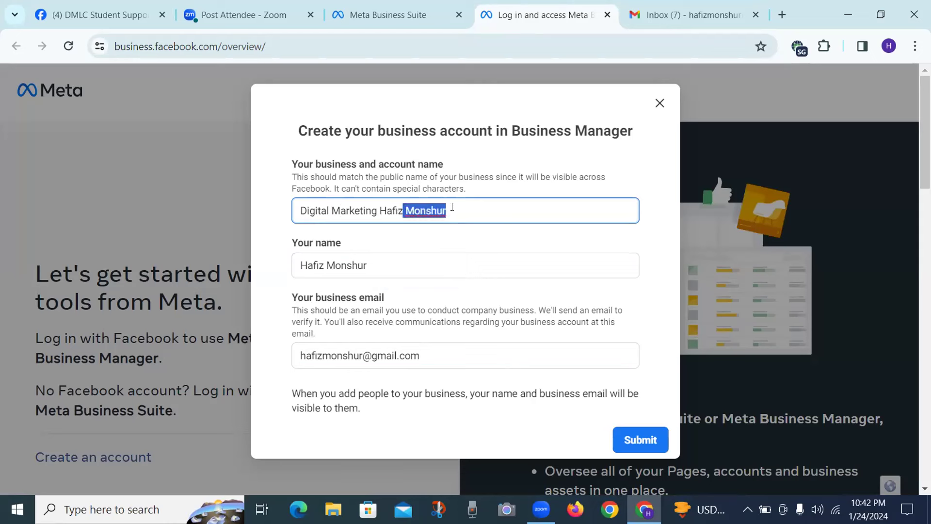
key("BackSpace")
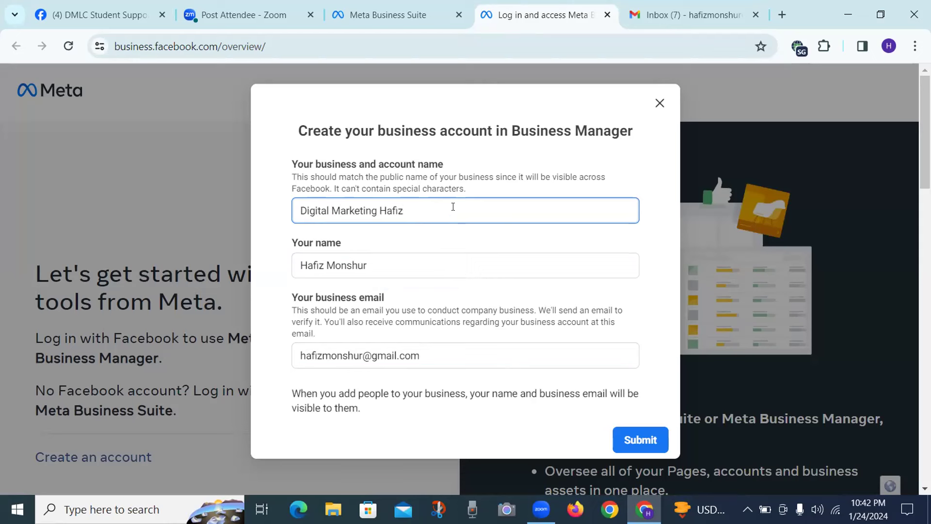
left_click(646, 439)
left_click(646, 439)
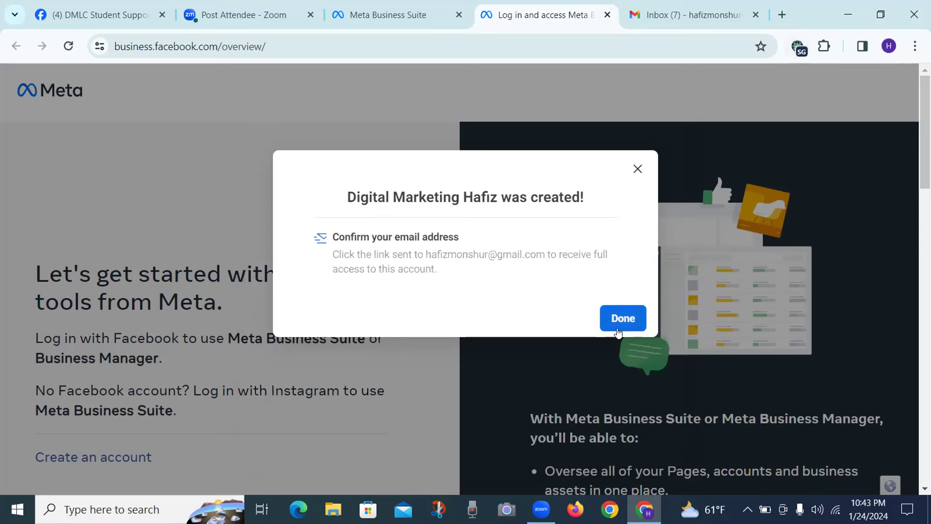
Finish to the Business Suite home, switch the Browsec VPN off, and return to Gmail.
left_click(626, 309)
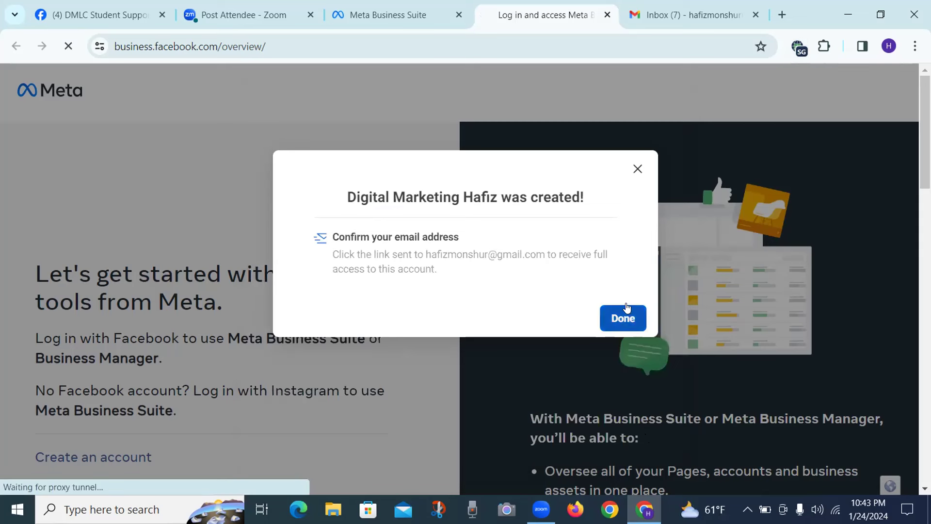
left_click(796, 48)
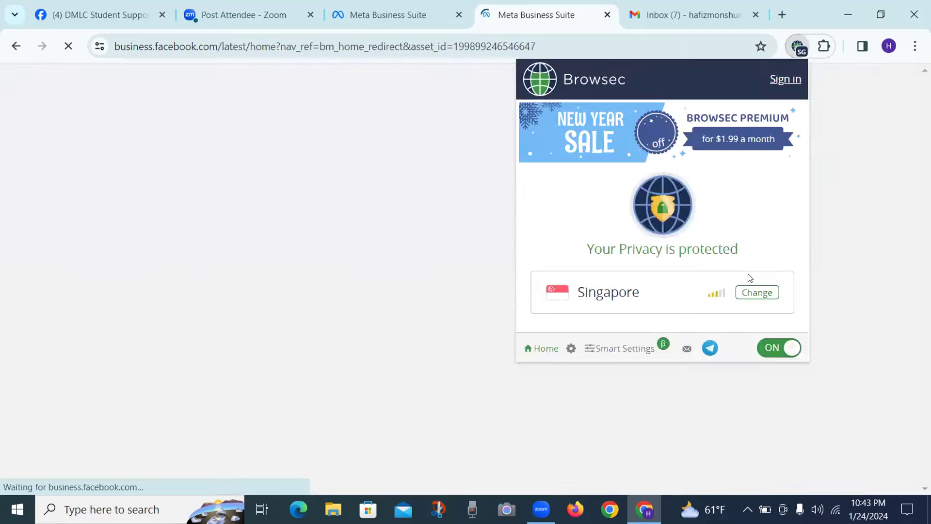
left_click(778, 348)
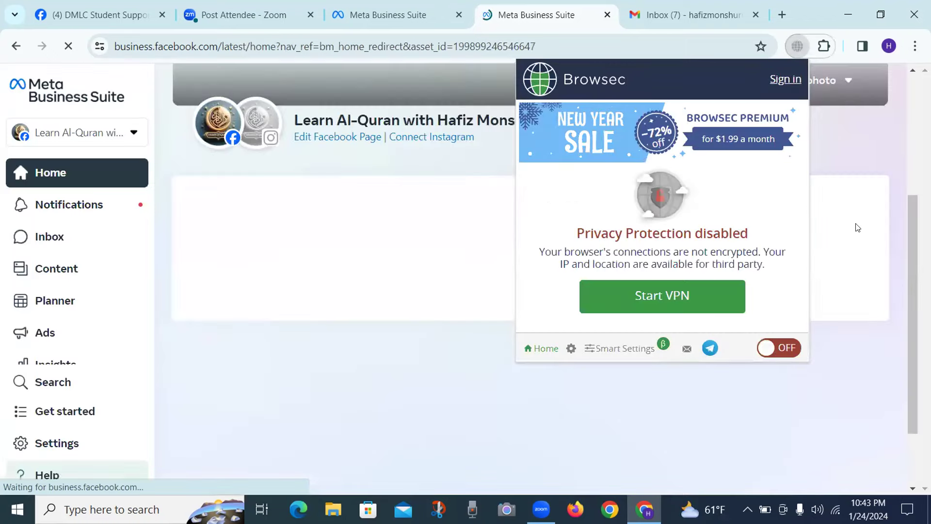
left_click(164, 199)
left_click(700, 10)
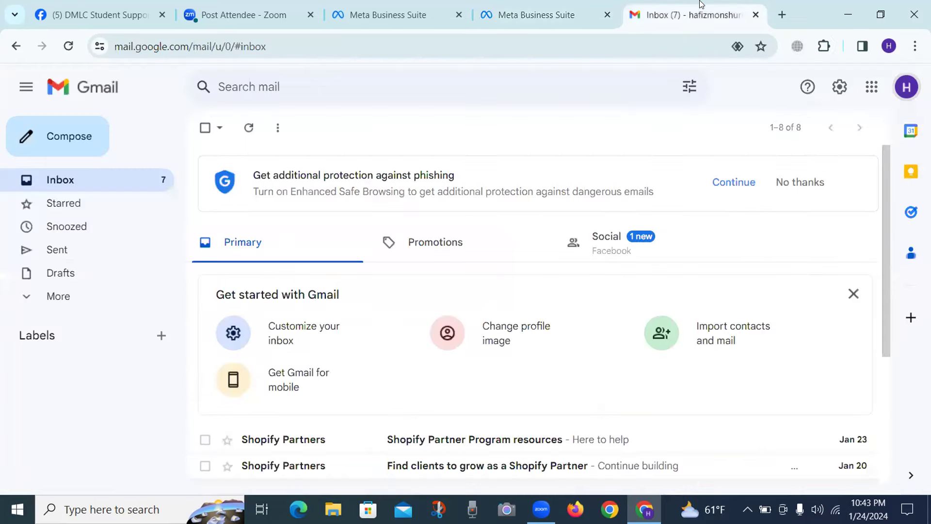
Confirm the business email via Facebook's message in Gmail's Social category.
left_click(604, 243)
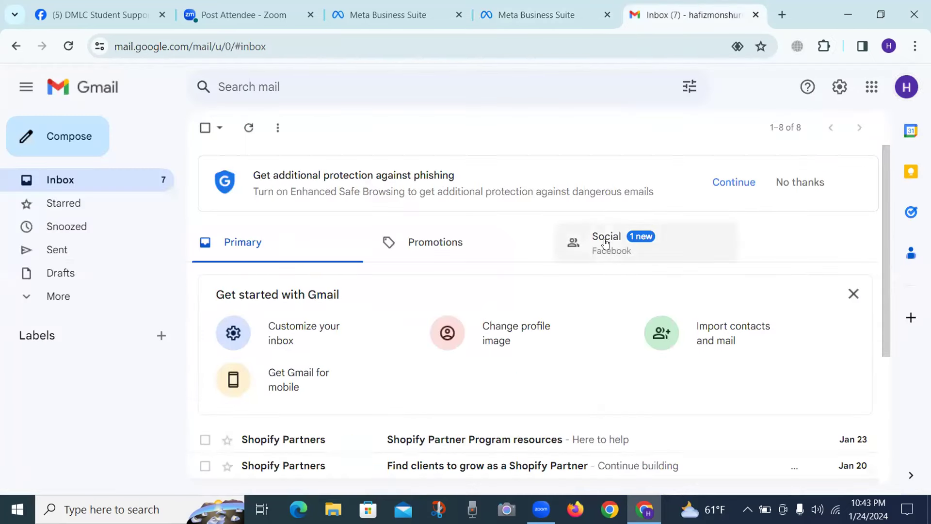
scroll(491, 327, "down", 1)
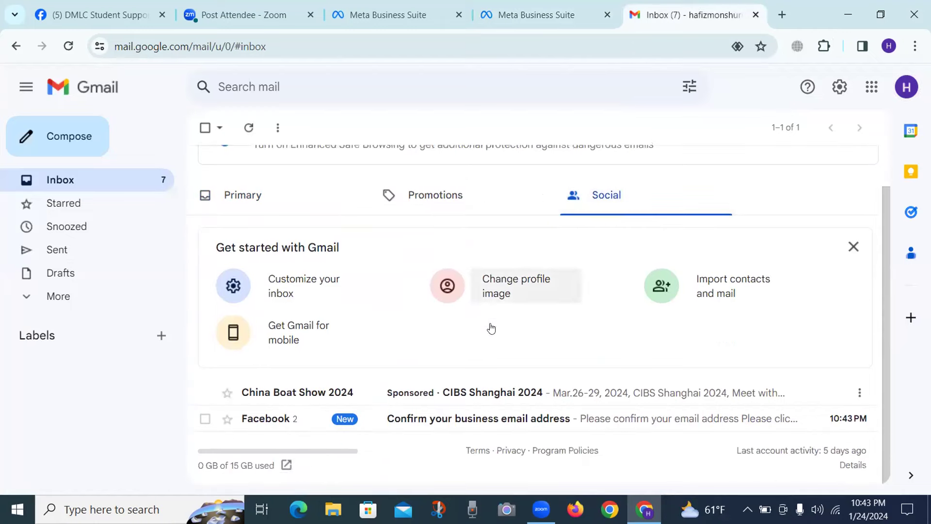
left_click(443, 420)
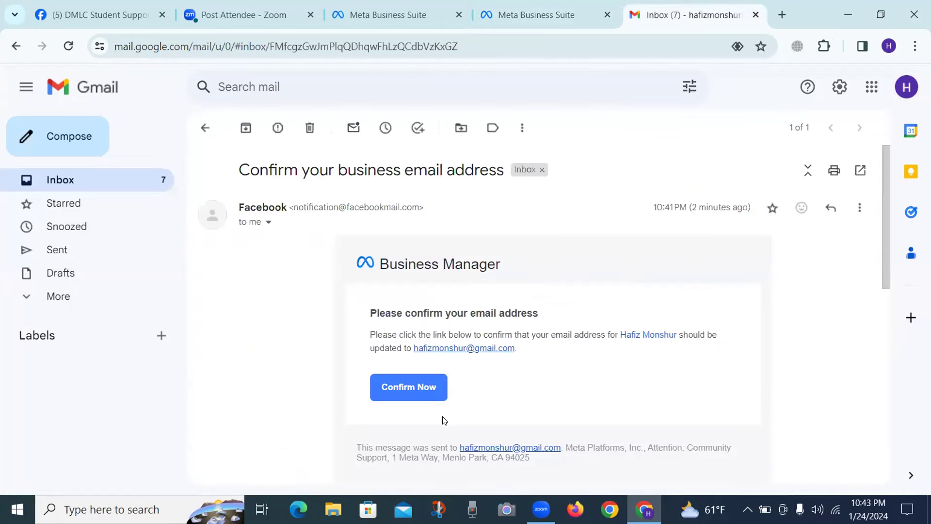
left_click(418, 386)
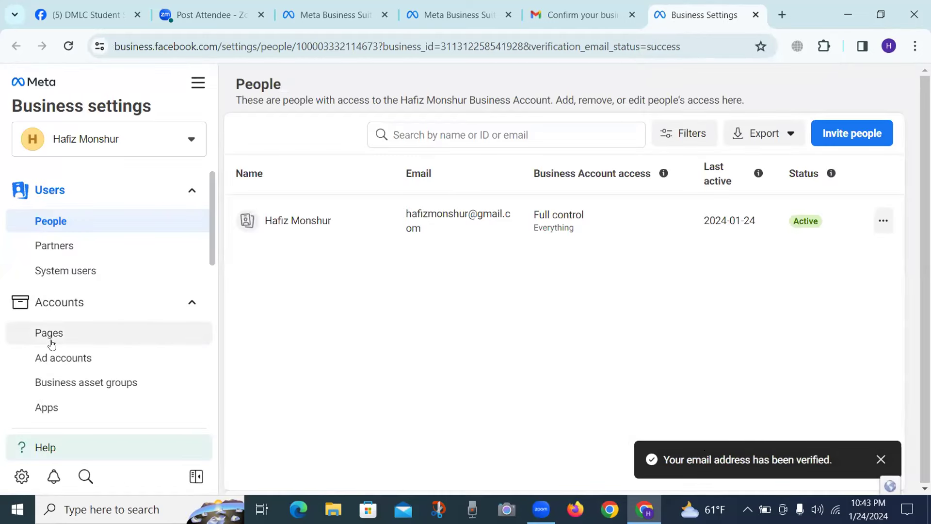
Open Ad accounts in Business settings and view details of the disabled ad accounts notice.
left_click(55, 356)
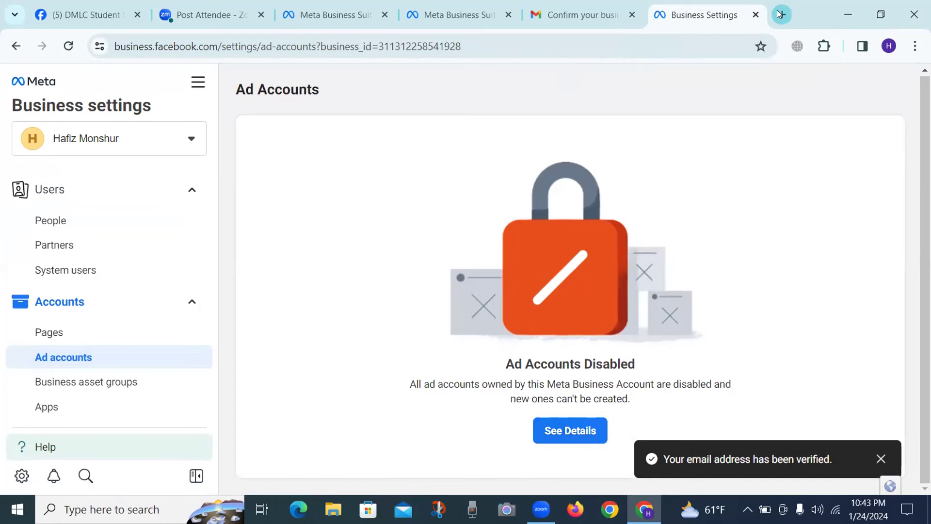
left_click(589, 432)
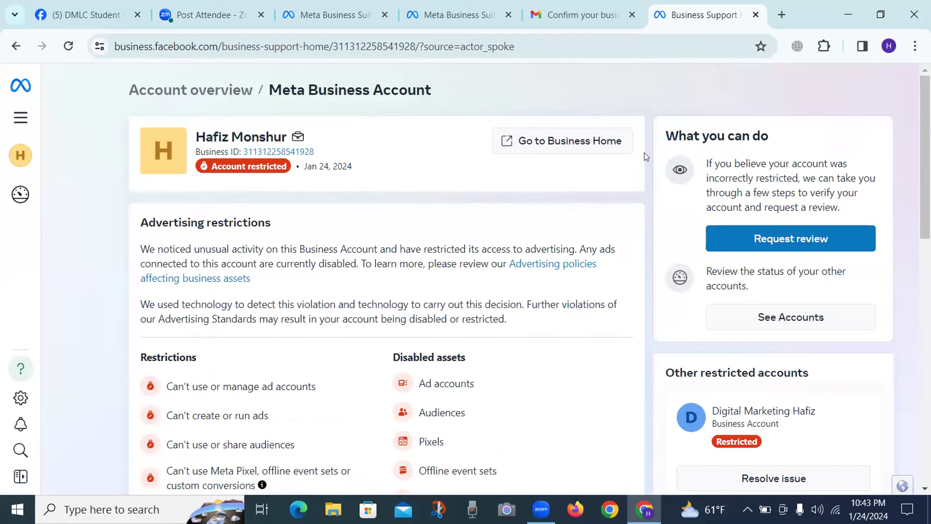
Request a review of the restricted business account, then start a new empty browser tab.
left_click(769, 245)
left_click(775, 245)
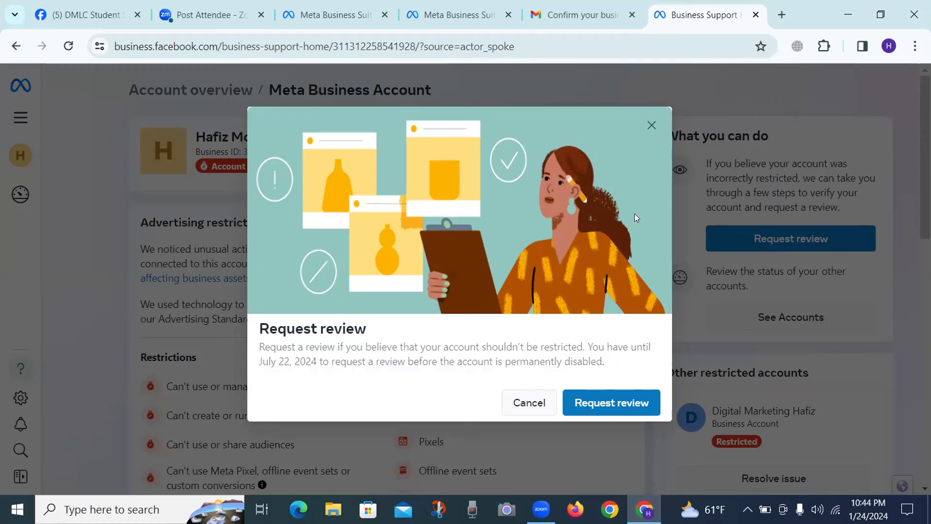
left_click(781, 15)
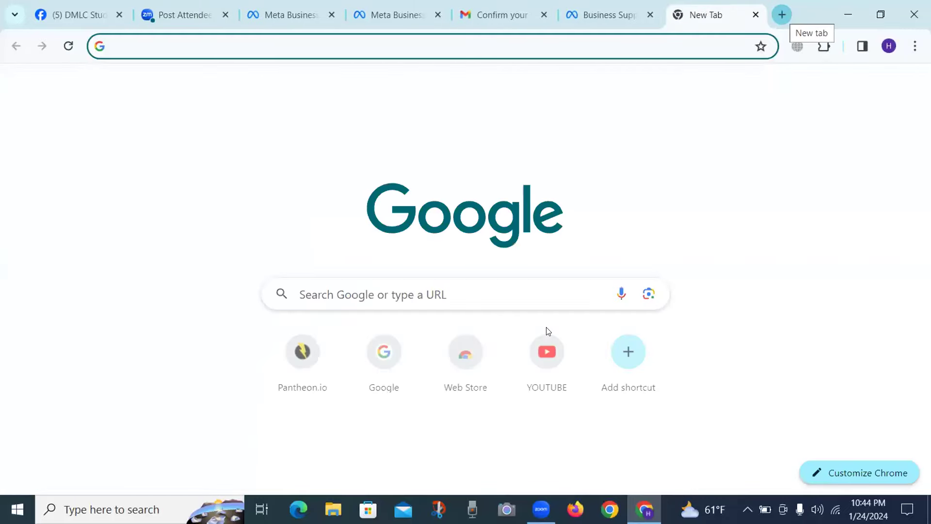
Go to facebook.com in the new Chrome tab to load the home feed.
left_click(490, 47)
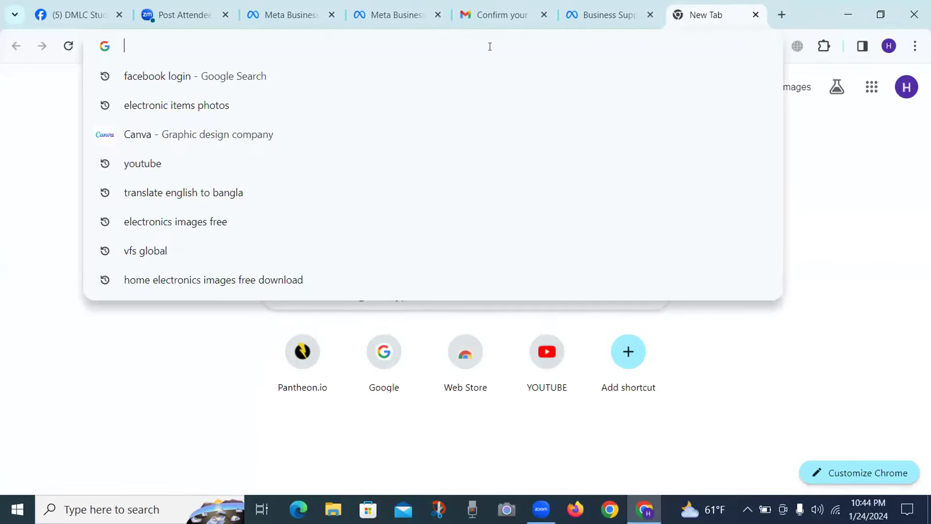
type("faceb")
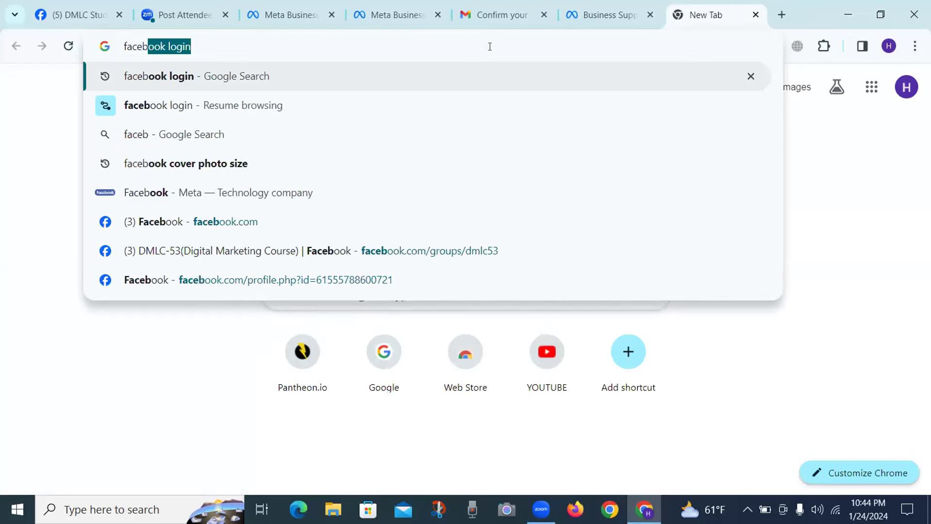
type("ook")
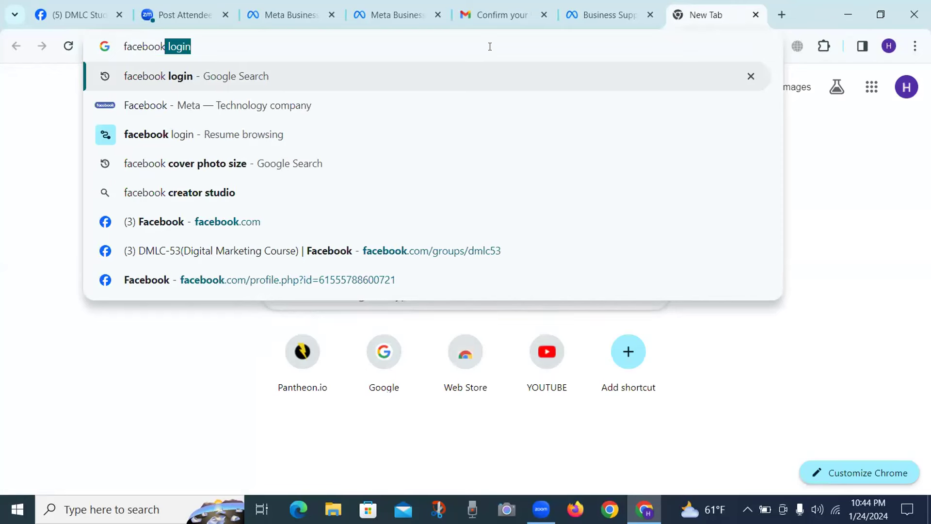
key("BackSpace")
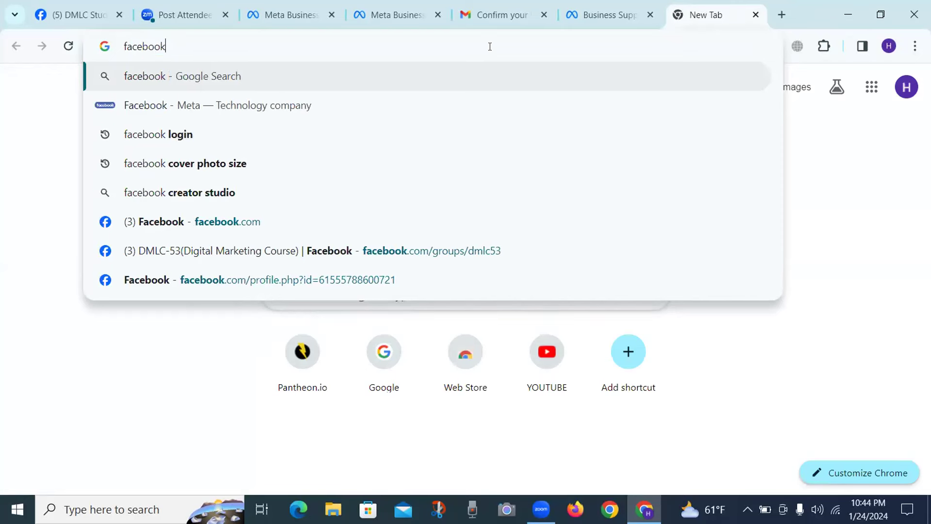
type(".com")
key("Return")
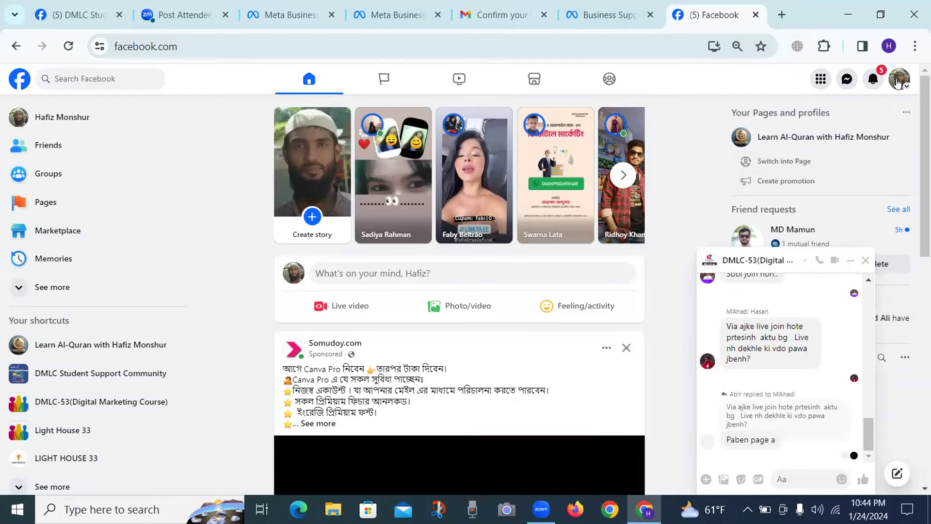
Reach Meta Accounts Center from the avatar menu's Settings & privacy > Settings page.
left_click(898, 83)
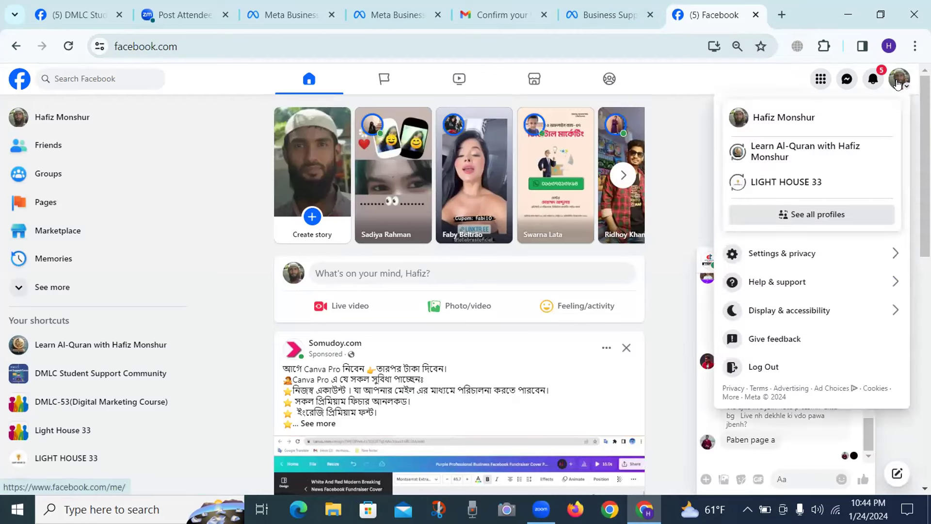
left_click(815, 252)
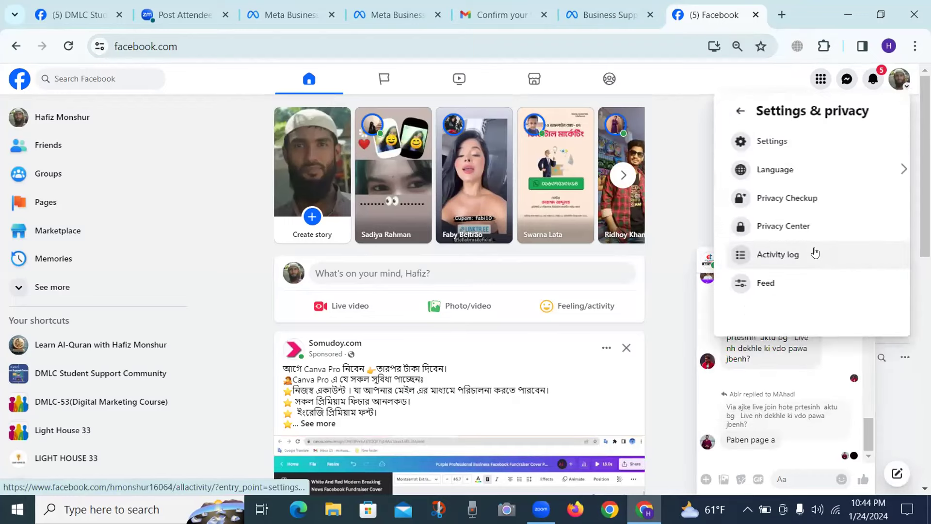
left_click(795, 145)
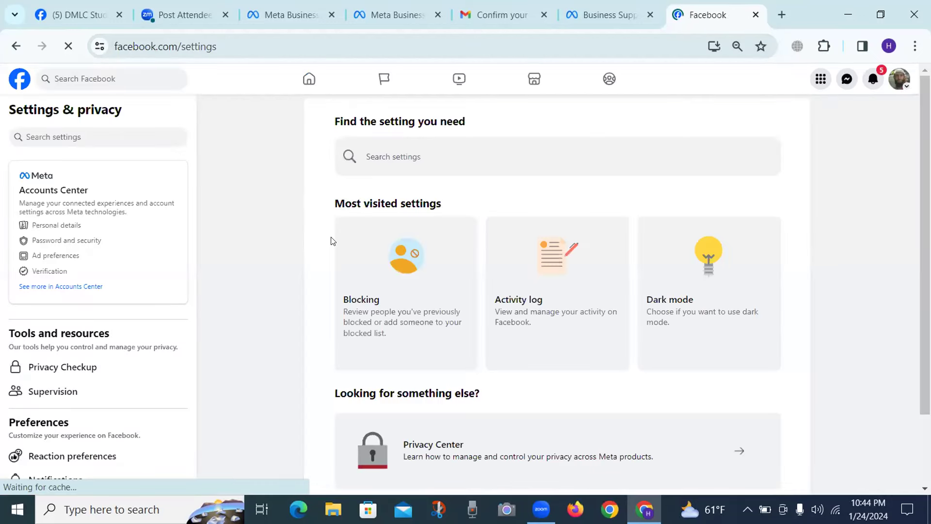
left_click(48, 224)
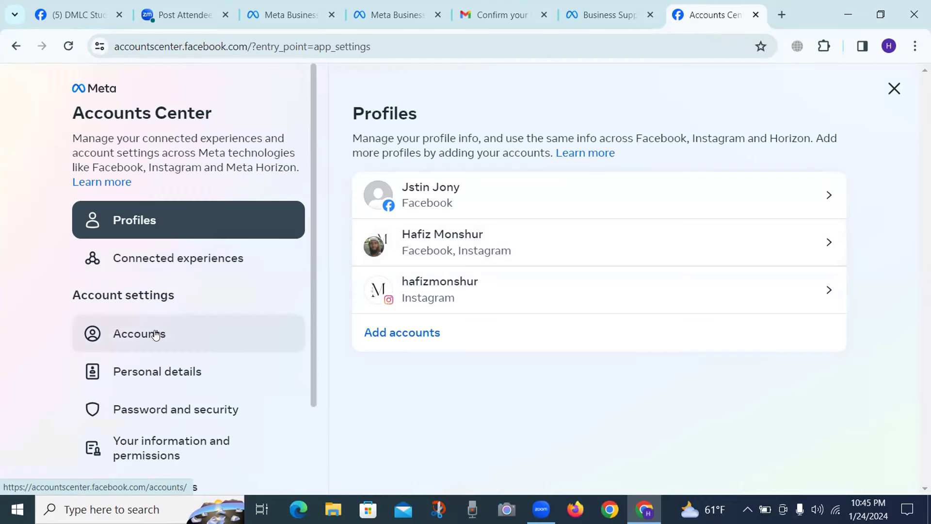
Browse Personal details and Profiles, then open the Name form of the shared Facebook/Instagram profile.
left_click(172, 377)
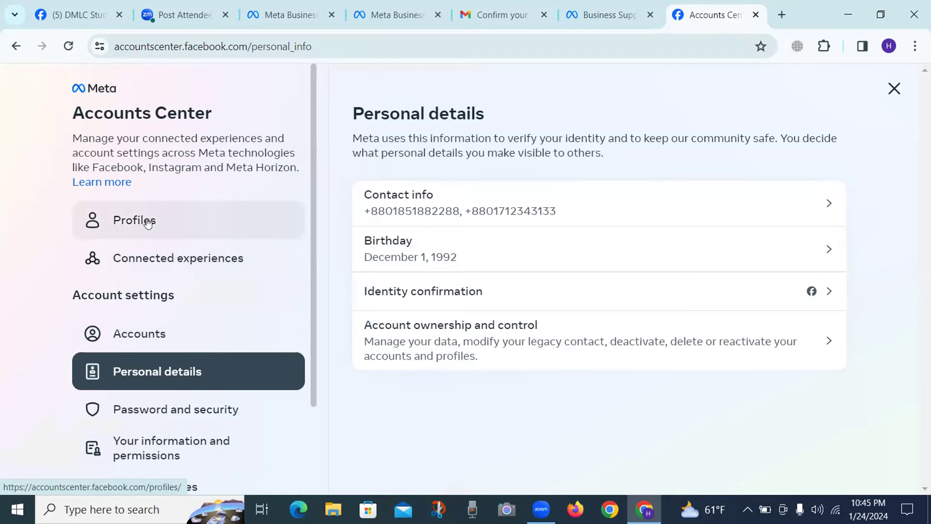
left_click(139, 332)
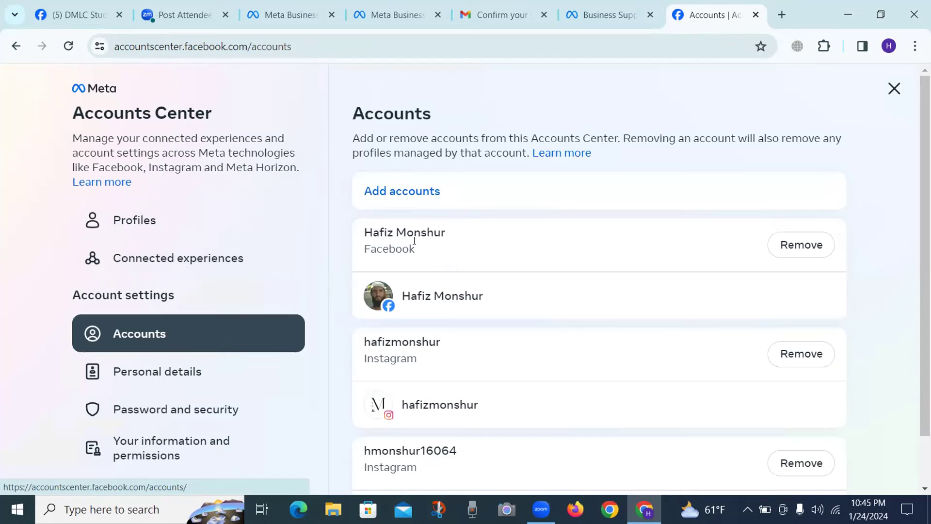
left_click(126, 236)
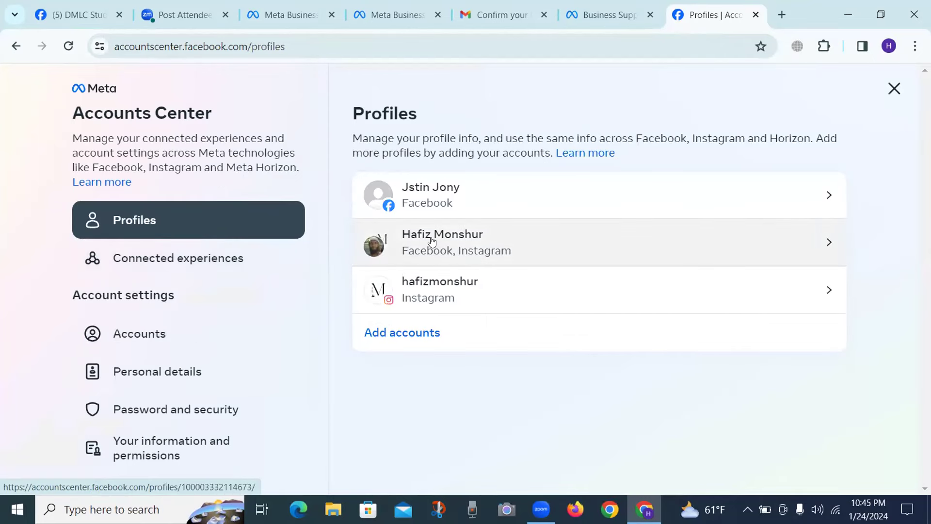
left_click(428, 243)
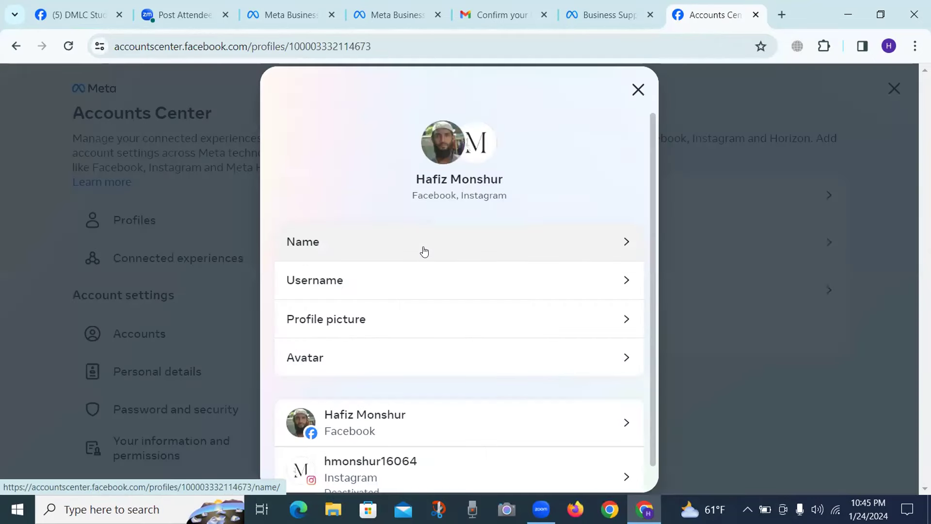
scroll(403, 286, "down", 2)
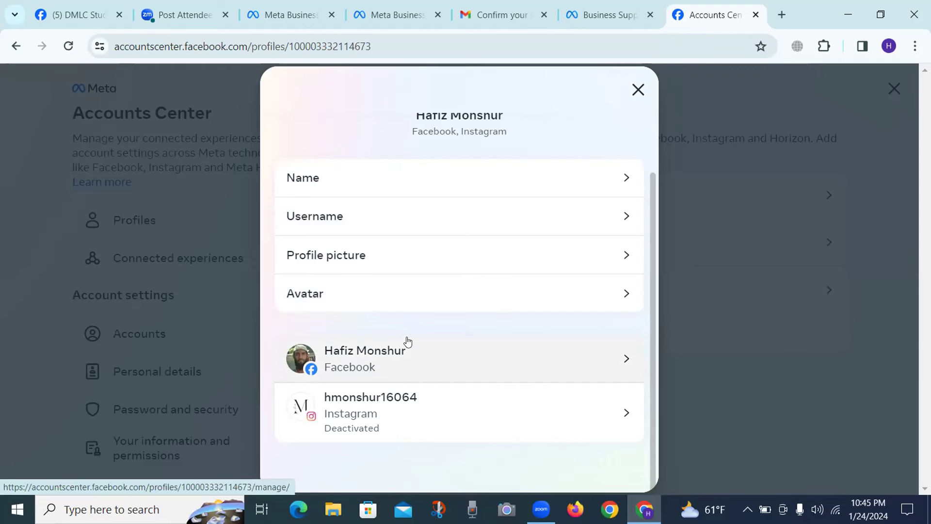
left_click(421, 350)
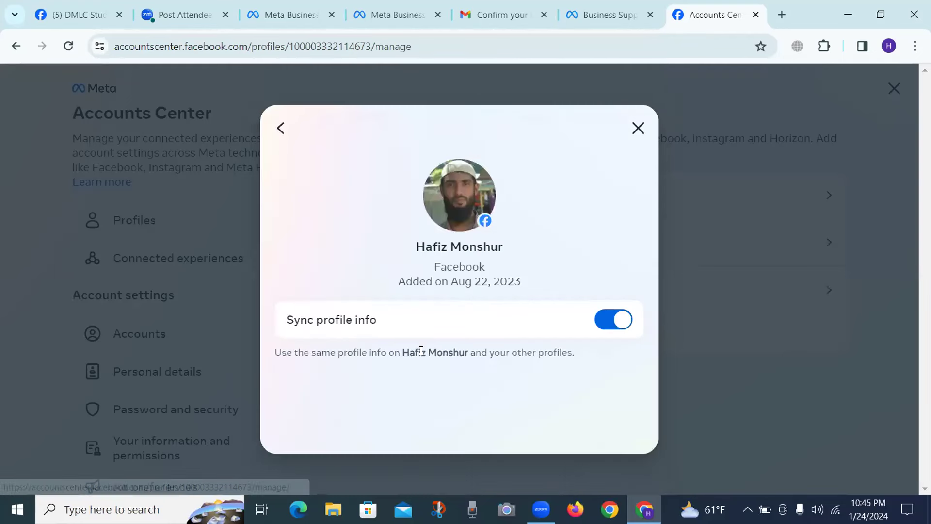
left_click(281, 129)
left_click(373, 239)
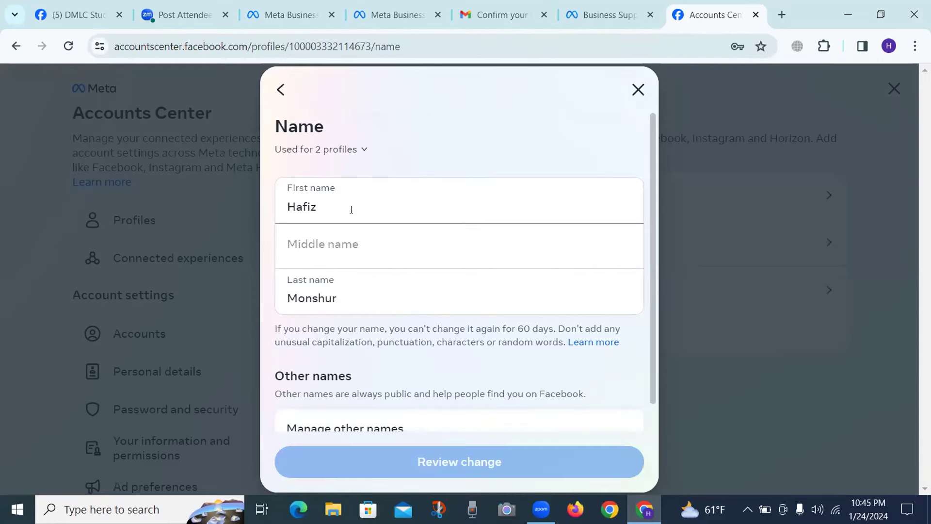
Clear the First name field and enter the new two-word first name.
left_click(343, 202)
double_click(344, 203)
left_click(344, 203)
double_click(344, 202)
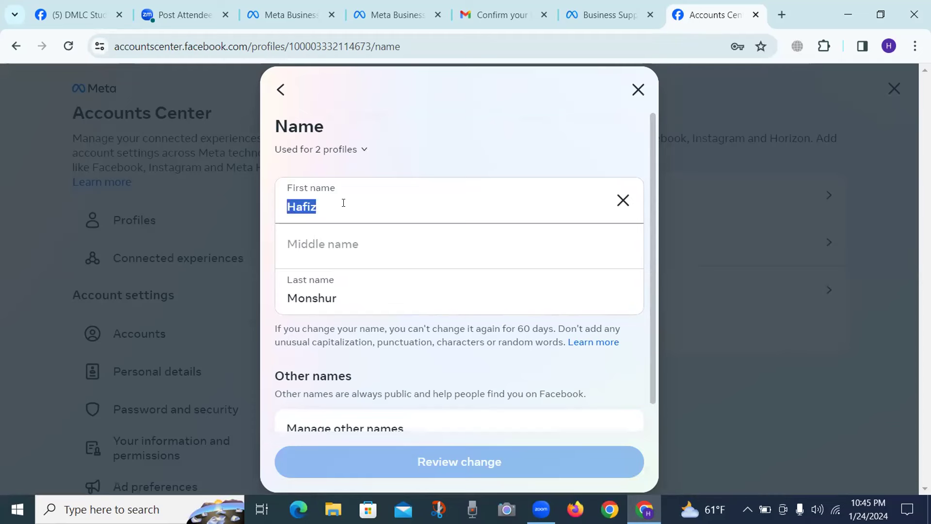
key("BackSpace")
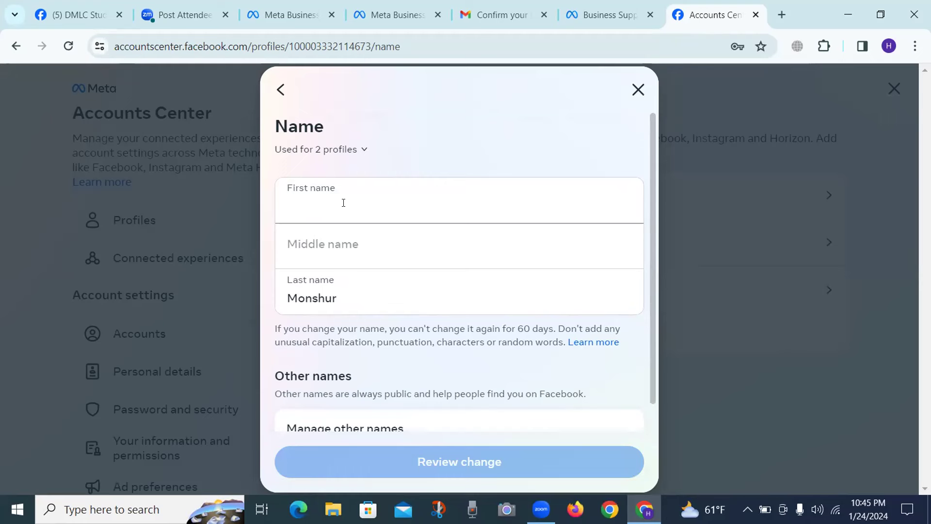
type("A")
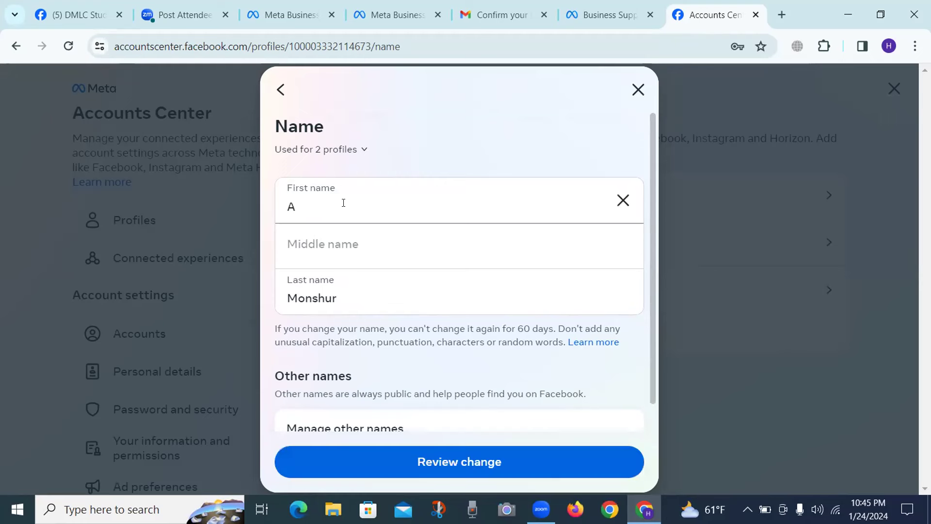
type("bdullah al")
Check the edited first name and proceed to the Review change name preview.
left_click(339, 206)
scroll(377, 201, "down", 1)
scroll(378, 202, "up", 1)
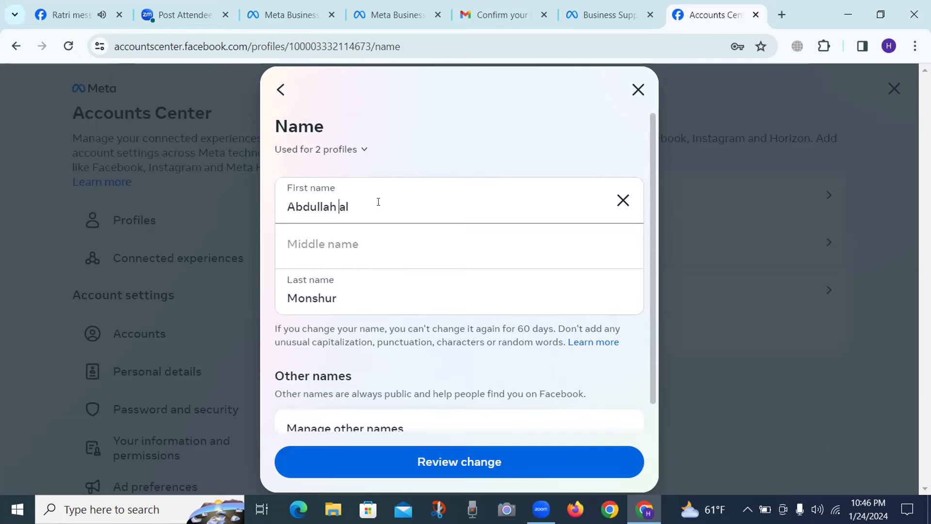
left_click_drag(358, 202, 284, 202)
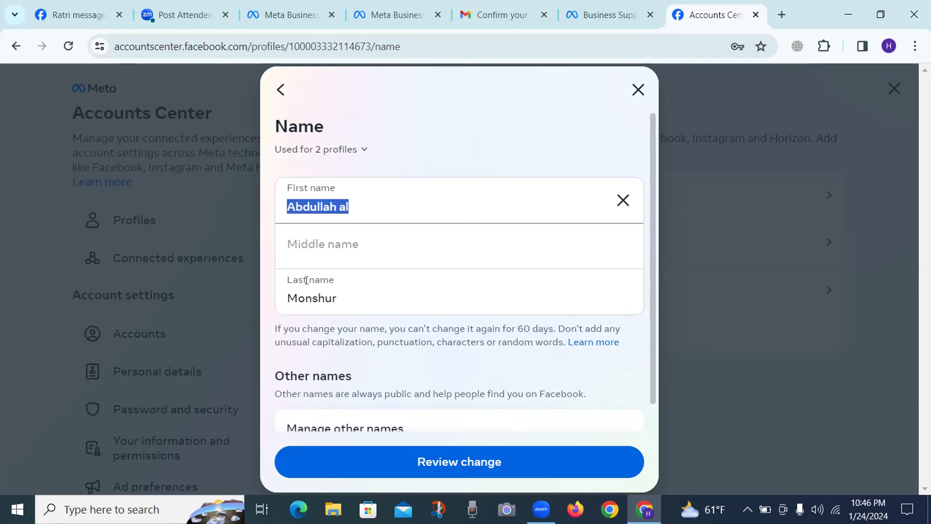
left_click(383, 209)
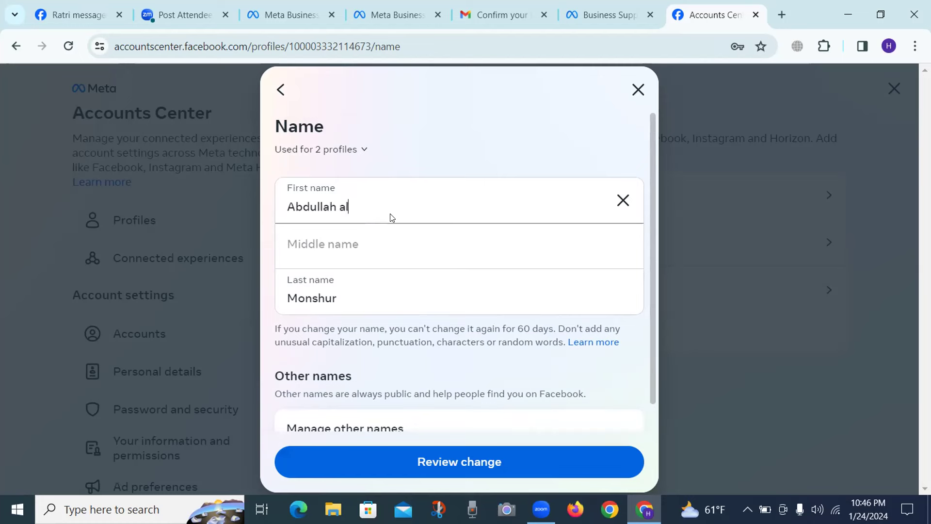
scroll(437, 258, "down", 1)
left_click(444, 468)
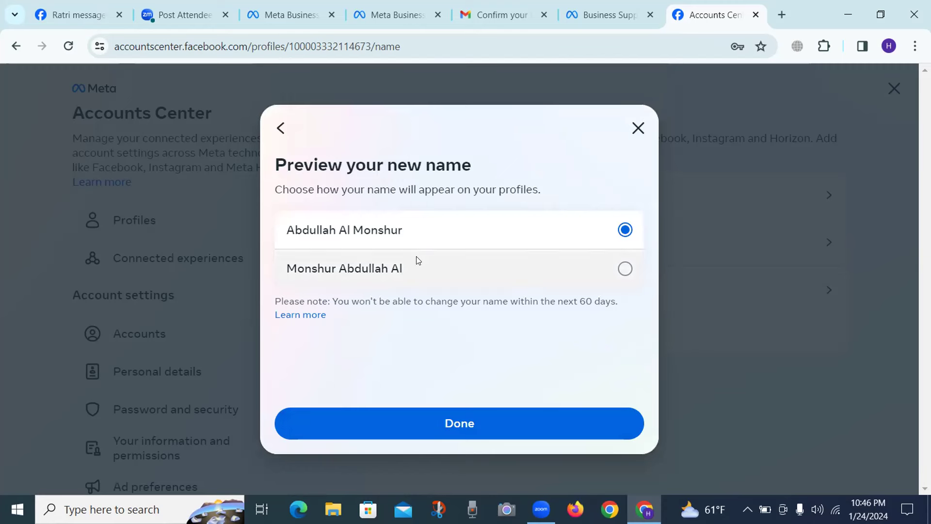
Attempt saving the new name twice, dismiss both Something Went Wrong errors, and return to Business Support.
left_click(493, 430)
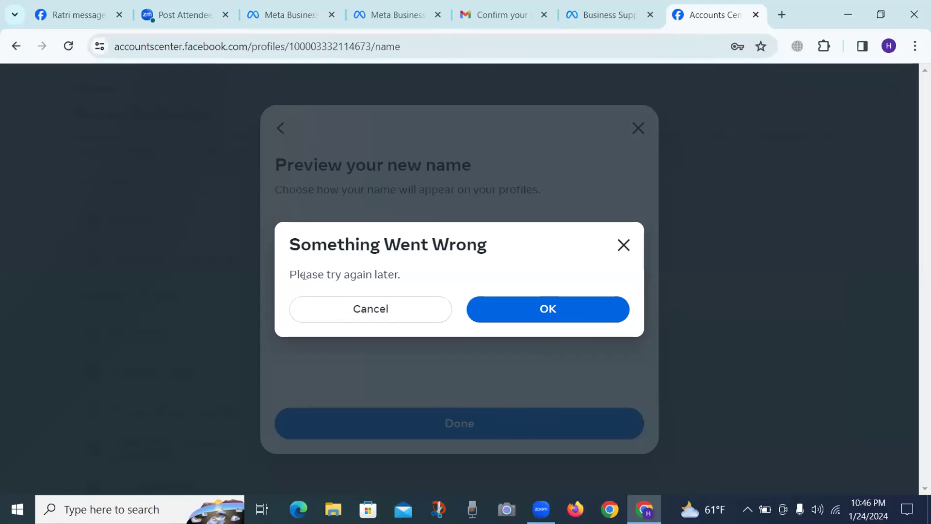
left_click(546, 308)
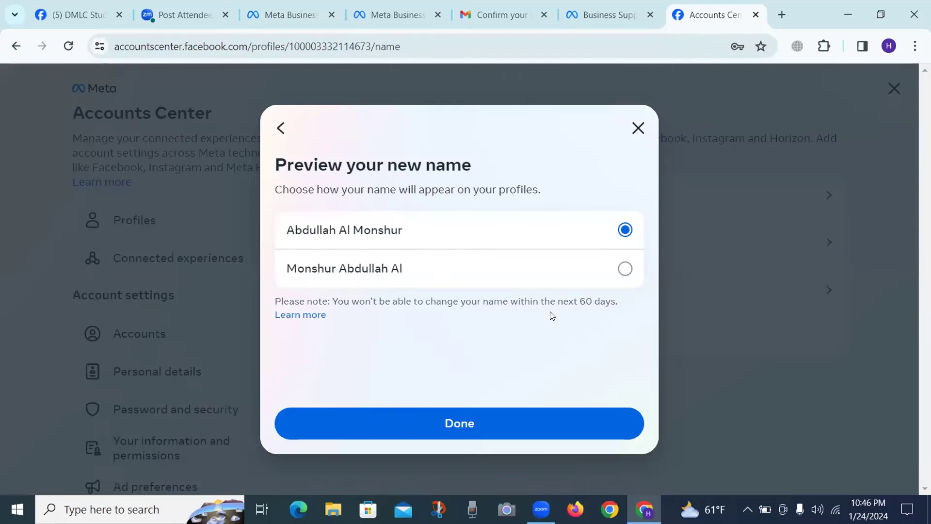
left_click(496, 432)
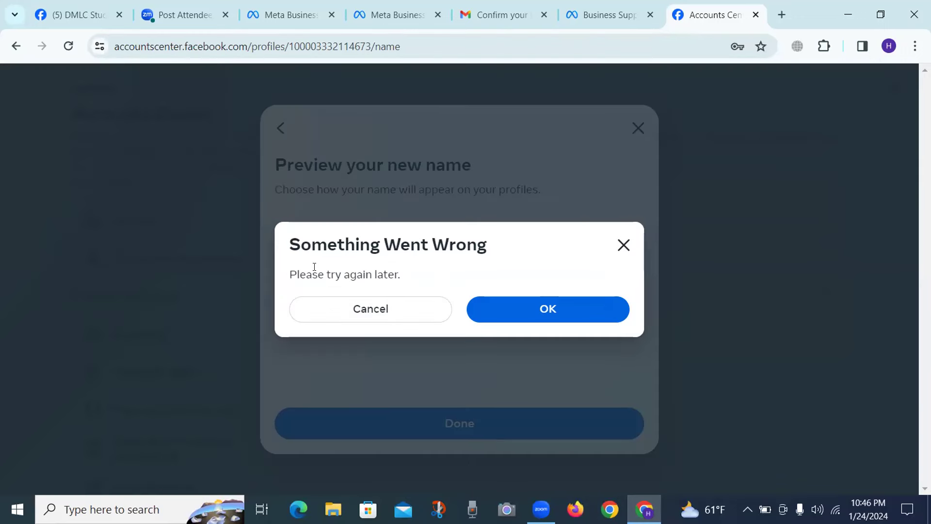
left_click(535, 309)
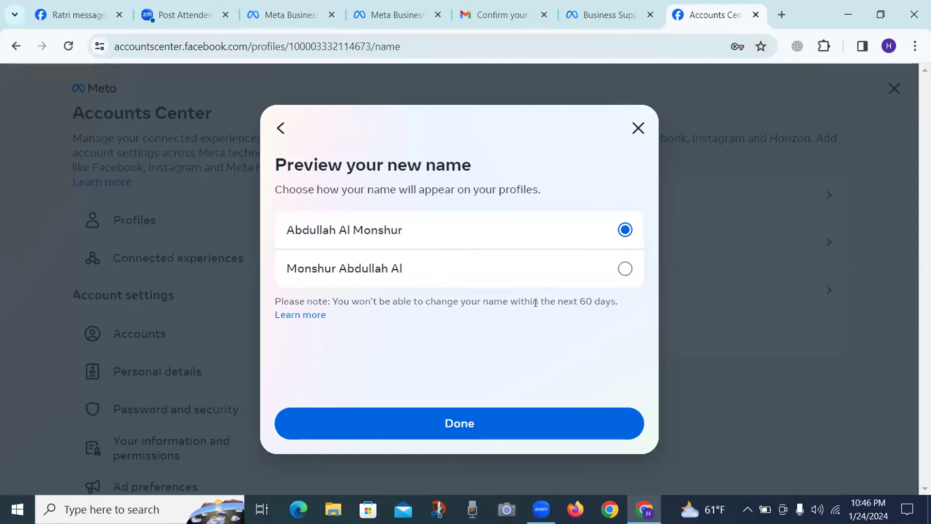
left_click(638, 128)
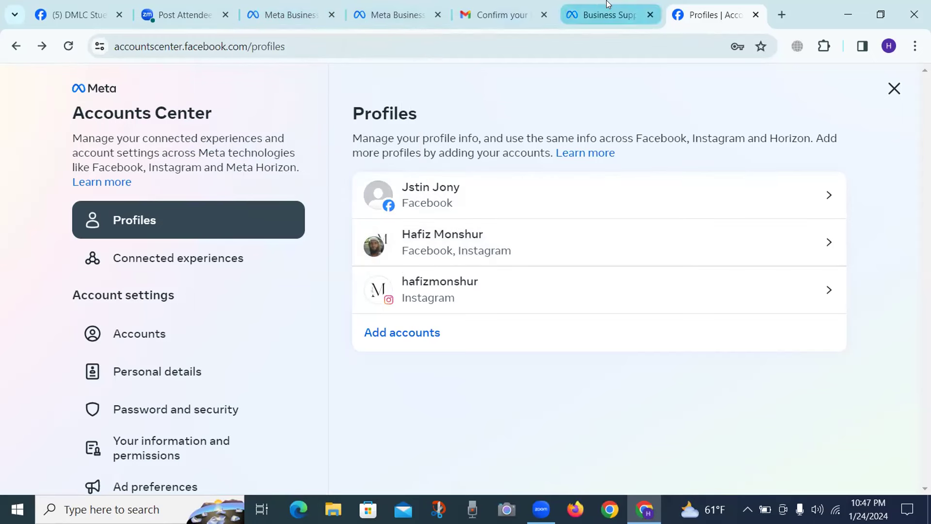
left_click(636, 7)
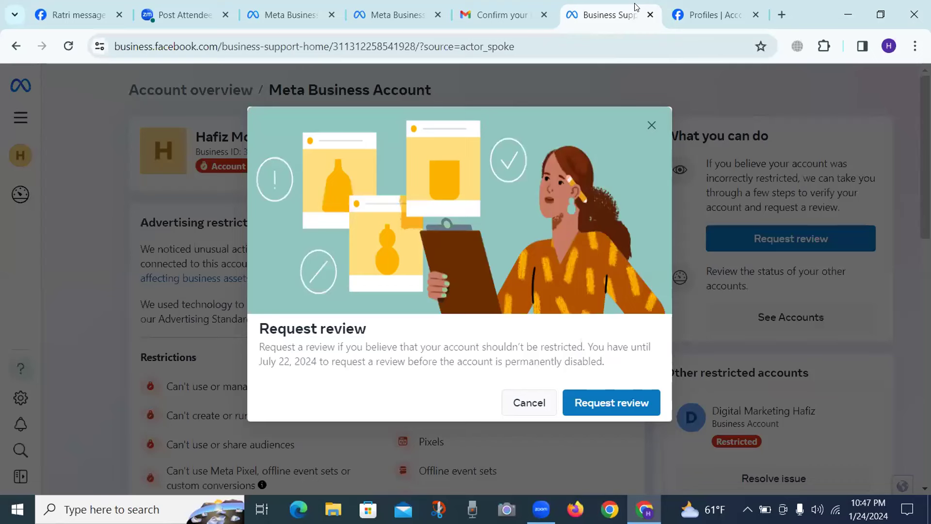
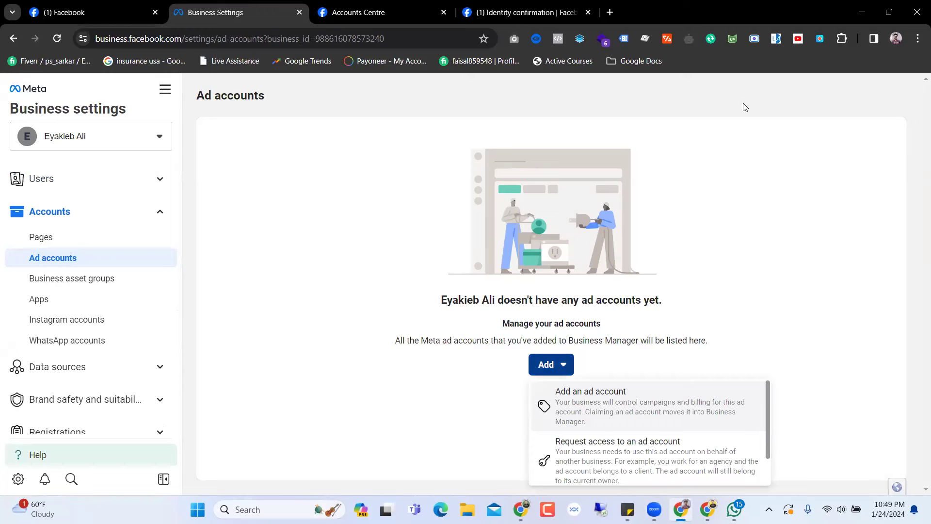
Open Chrome's menu to zoom the Ad accounts page out.
left_click(917, 39)
Zoom the page out two steps and choose Add > Create a new ad account.
left_click(837, 276)
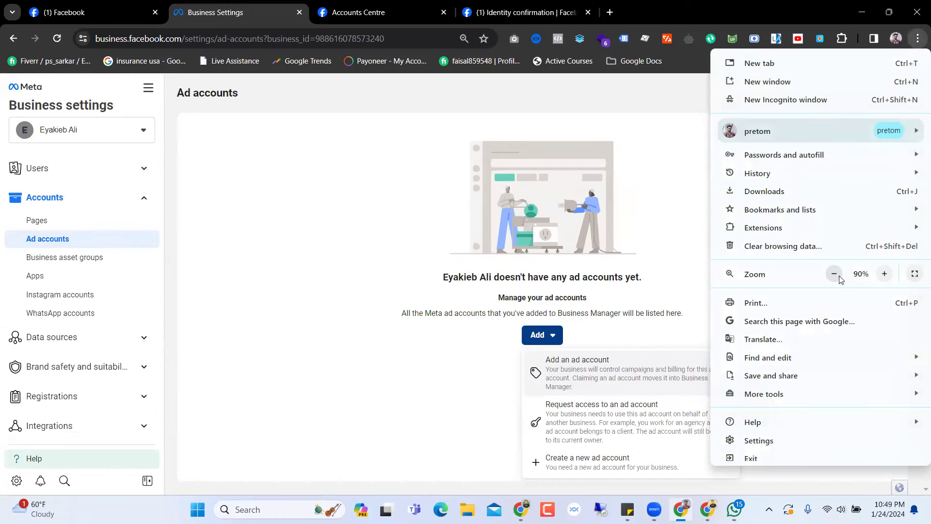
left_click(835, 274)
left_click(331, 274)
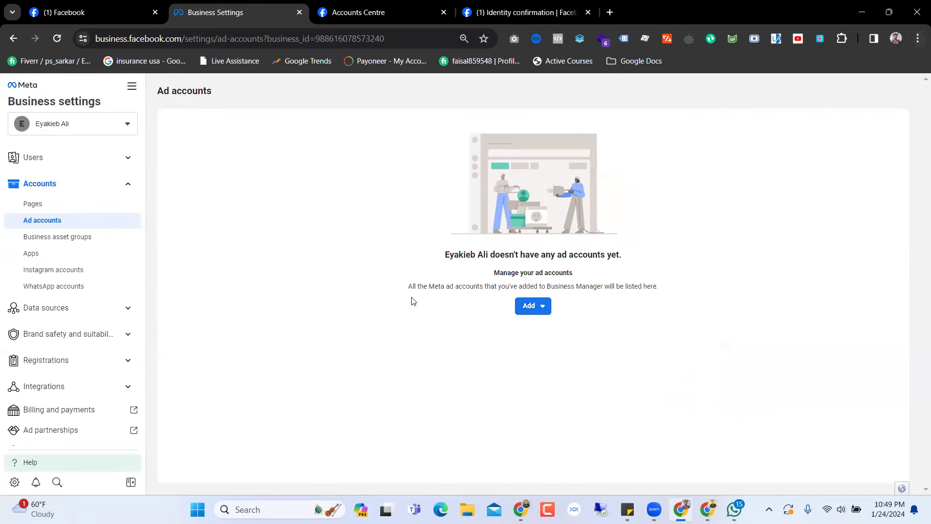
left_click(530, 305)
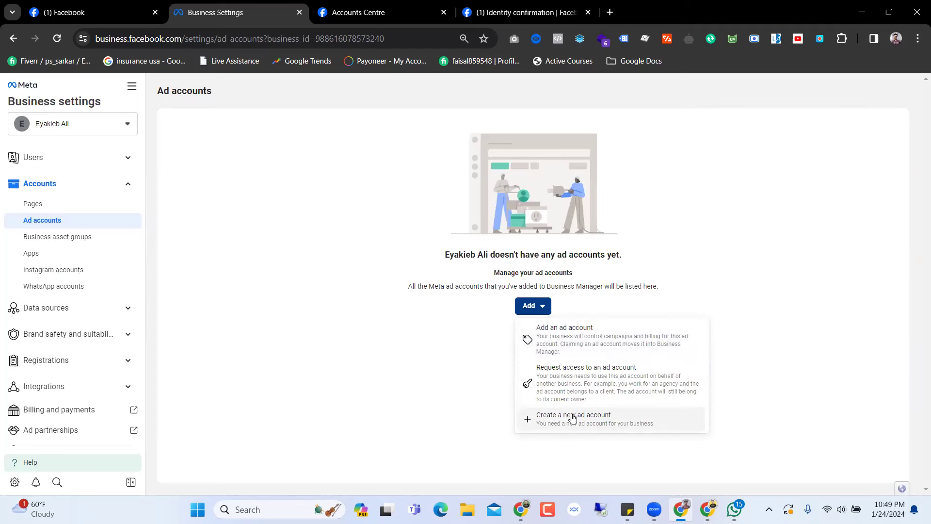
left_click(610, 416)
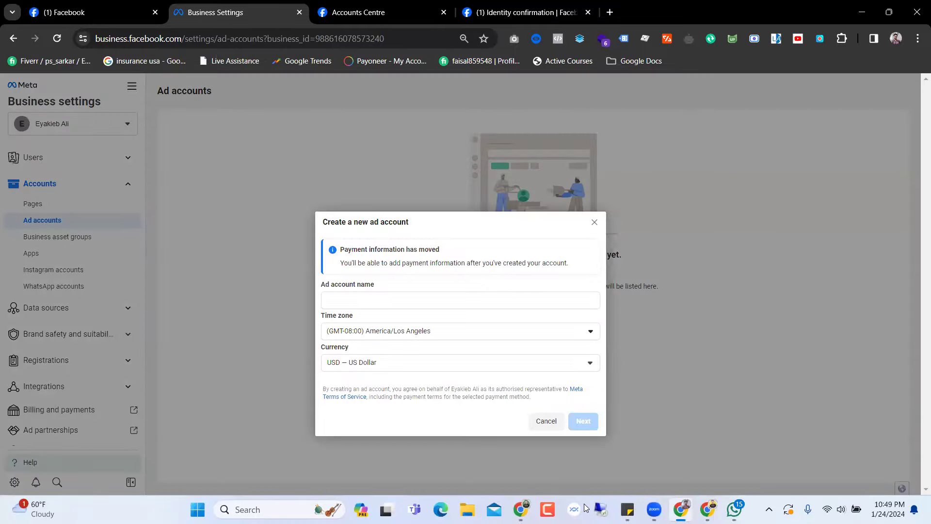
Restore the browser page zoom to full size.
left_click(917, 38)
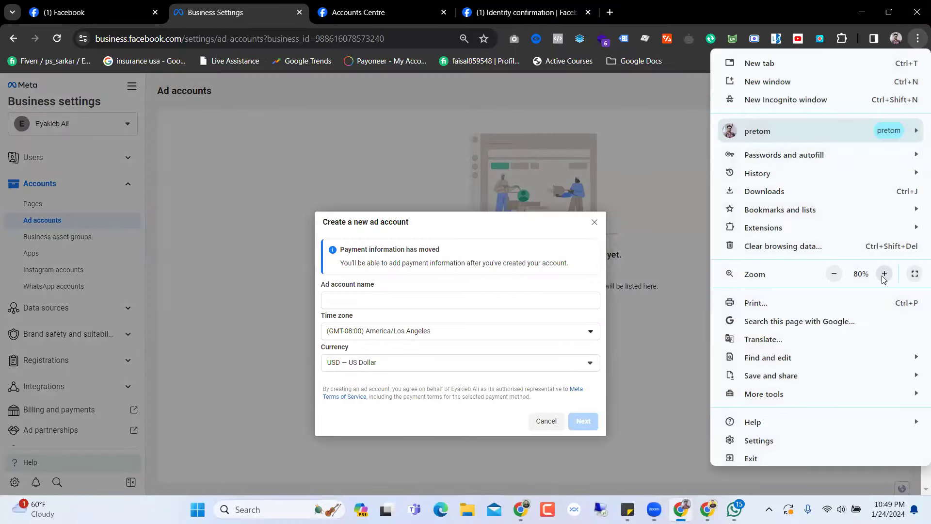
left_click(884, 274)
left_click(884, 274)
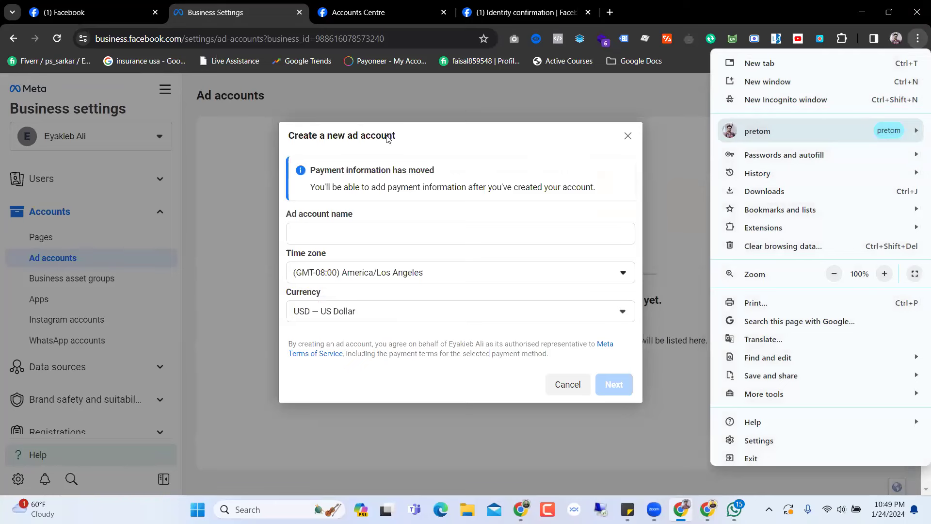
left_click(387, 136)
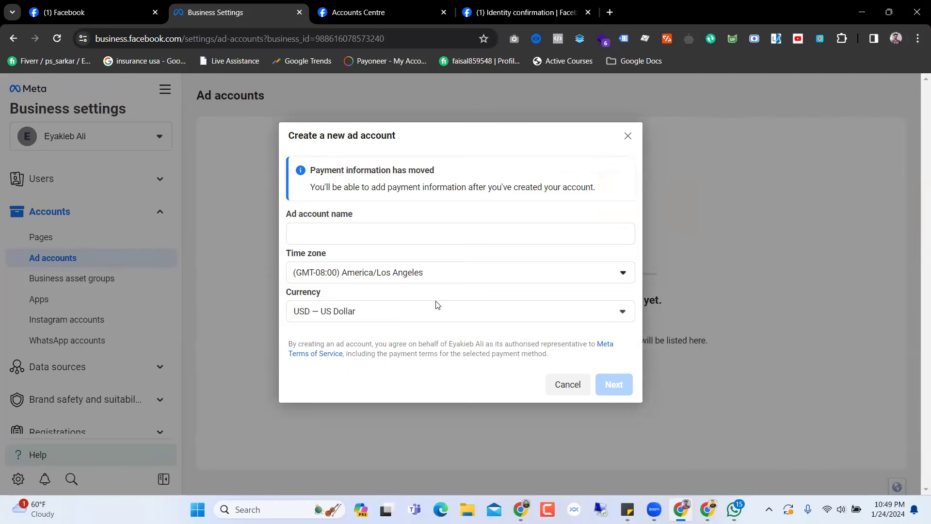
Enter the new ad account's name and browse the time zone list.
left_click(412, 234)
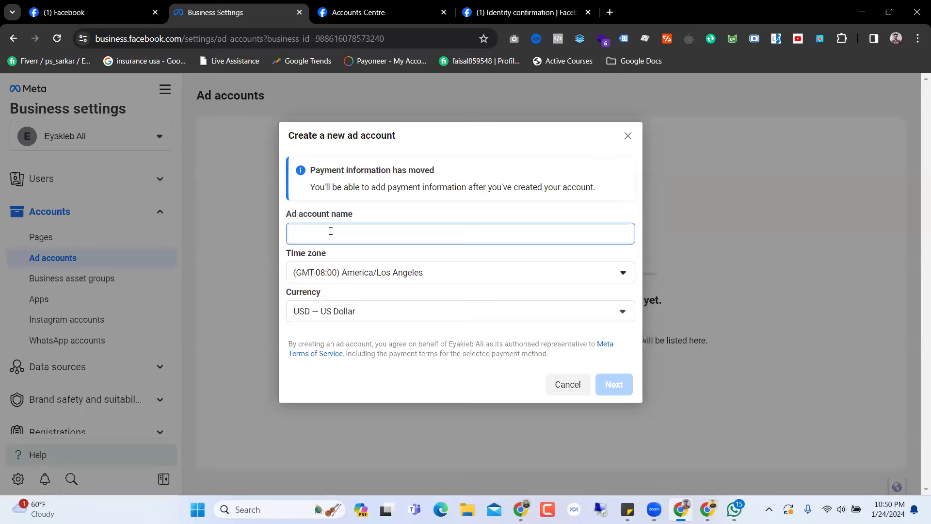
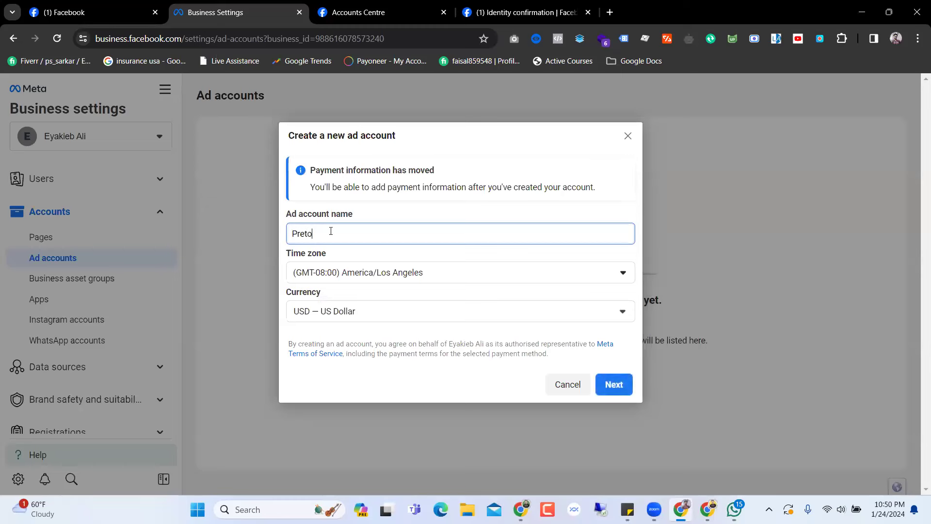
left_click(370, 272)
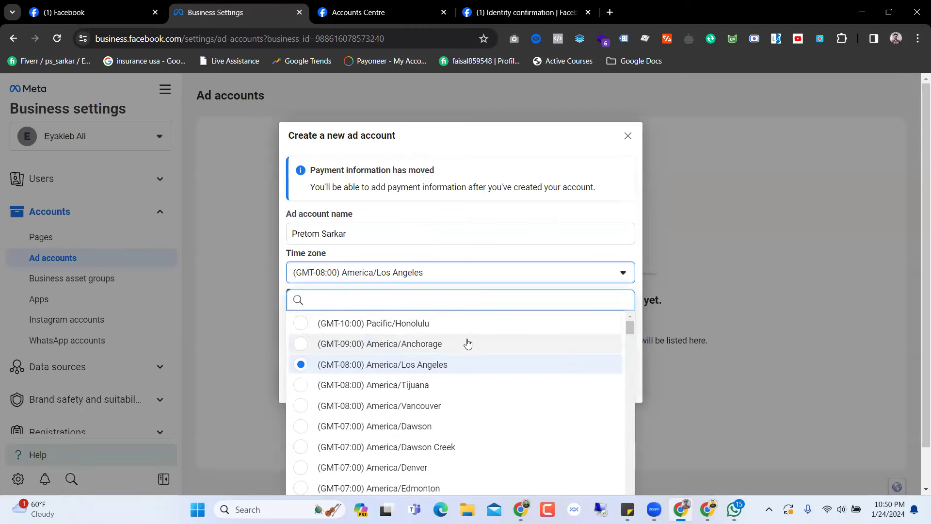
scroll(465, 342, "down", 9)
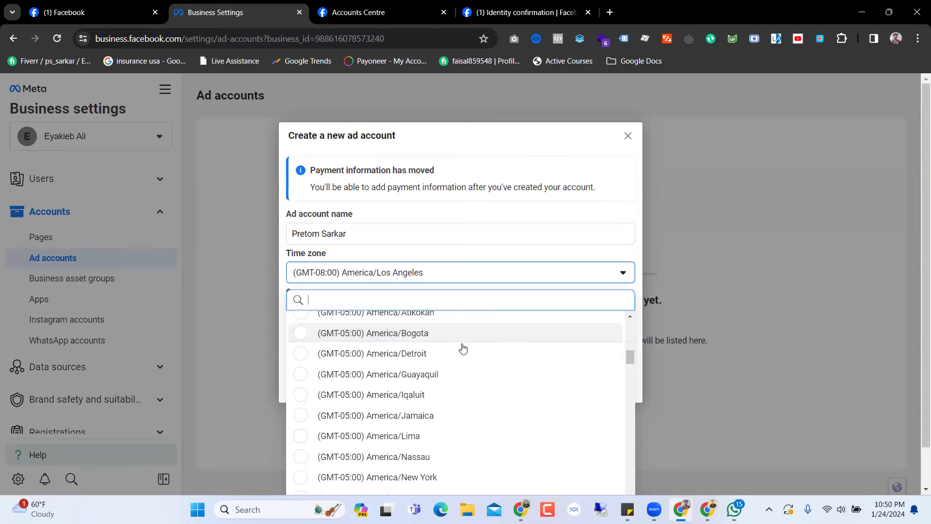
scroll(461, 347, "down", 8)
scroll(403, 349, "down", 1)
scroll(409, 371, "down", 12)
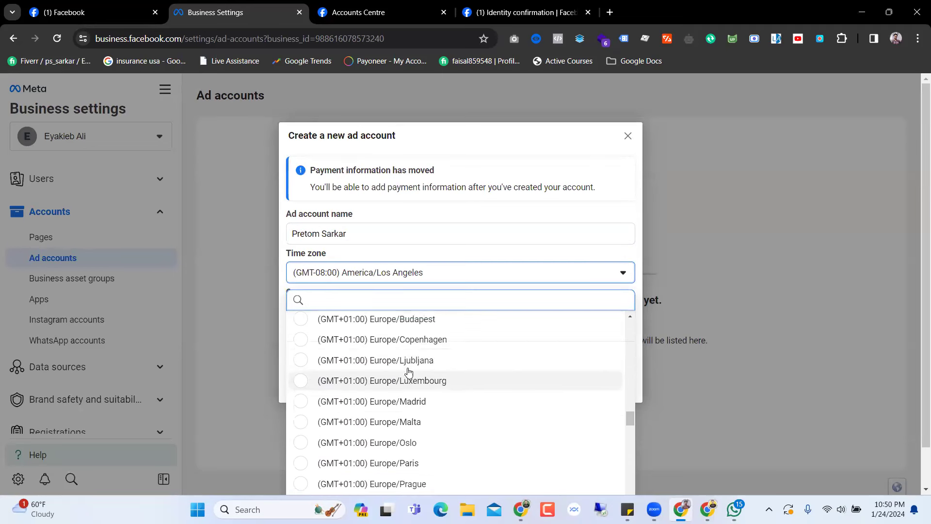
scroll(436, 340, "up", 6)
Set the time zone to (GMT+06:00) Asia/Dhaka using a 'd' search.
left_click(429, 270)
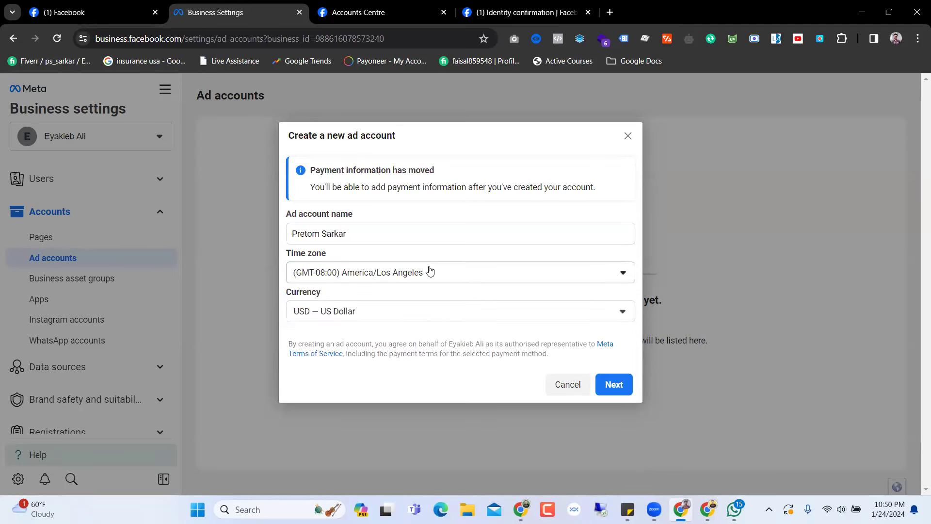
left_click(427, 275)
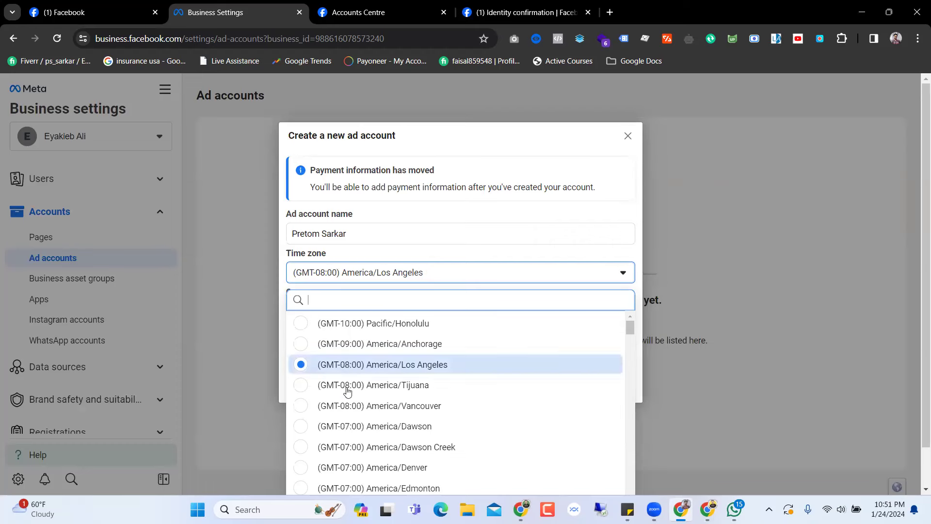
scroll(422, 355, "down", 8)
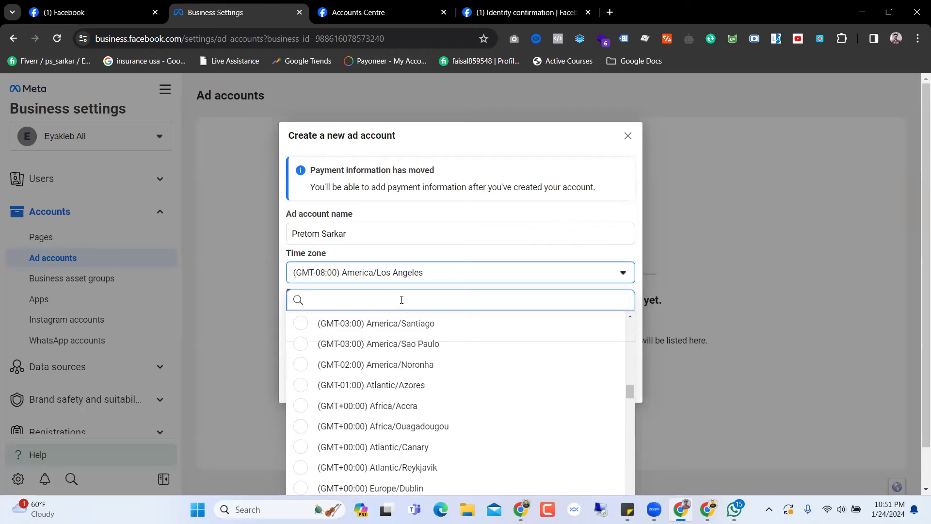
type("d")
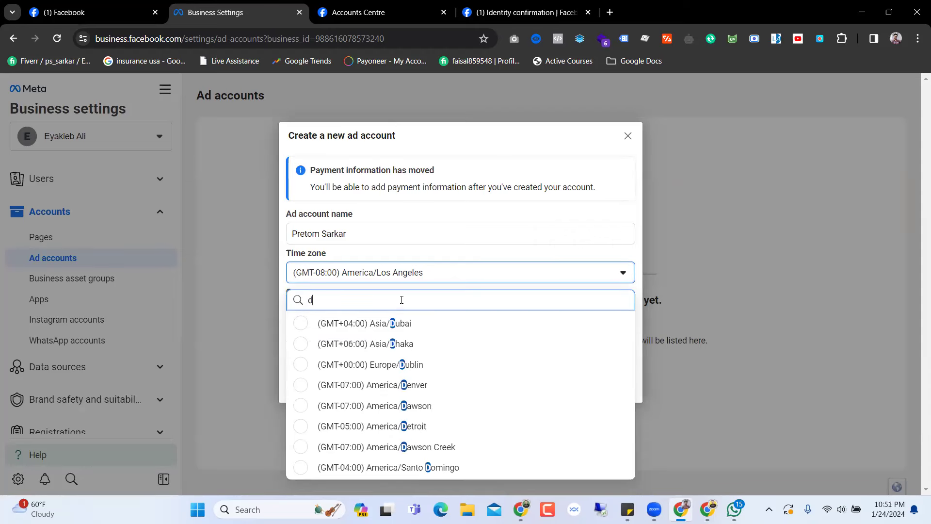
left_click(395, 343)
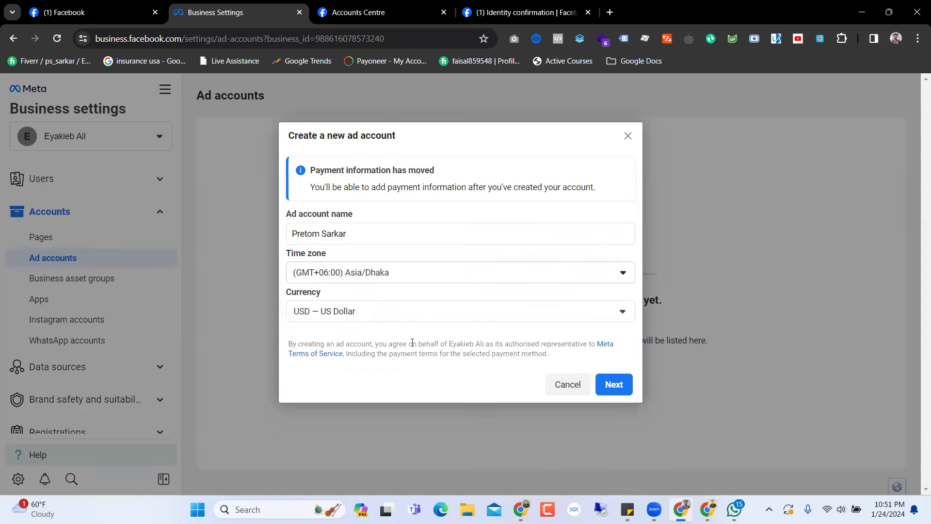
left_click(375, 311)
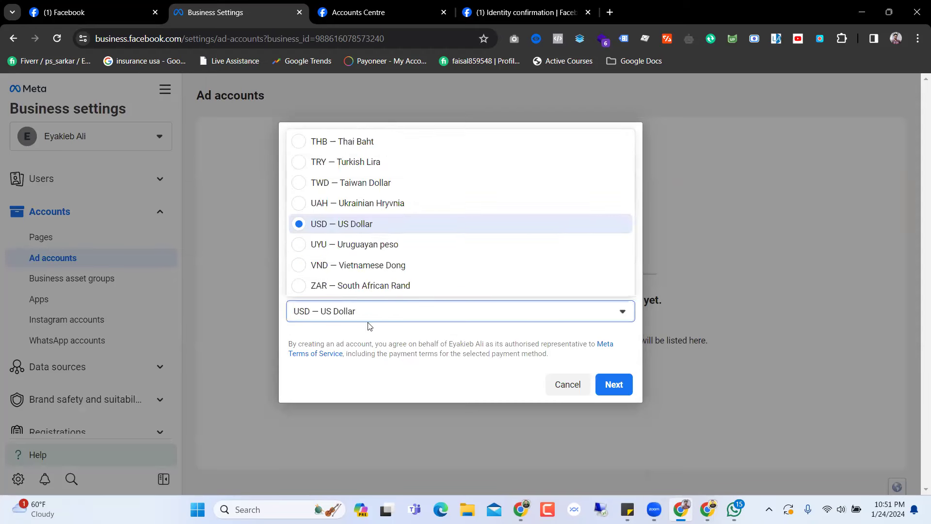
Try Bangladeshi Taka as the ad account's currency.
left_click(372, 318)
left_click(372, 318)
scroll(384, 265, "up", 15)
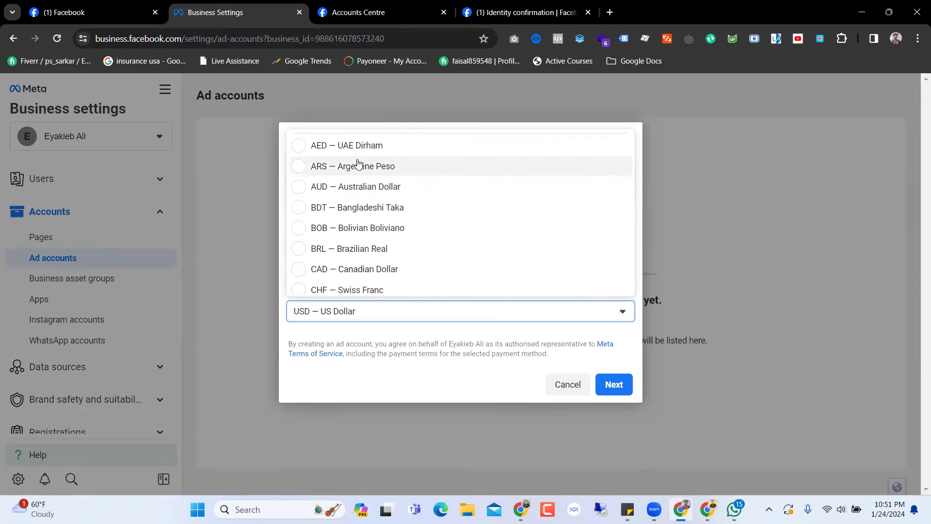
left_click(373, 208)
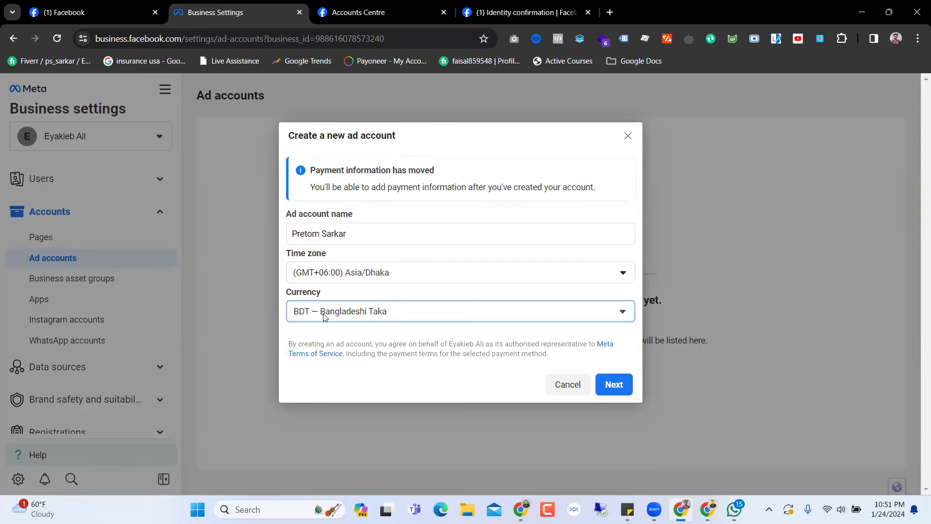
Change the currency back to USD — US Dollar.
left_click(375, 310)
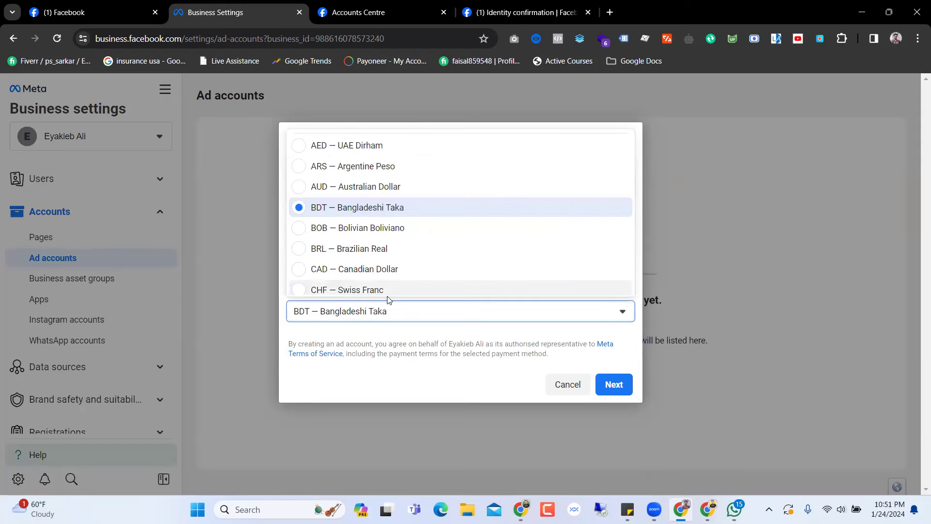
scroll(419, 291, "down", 4)
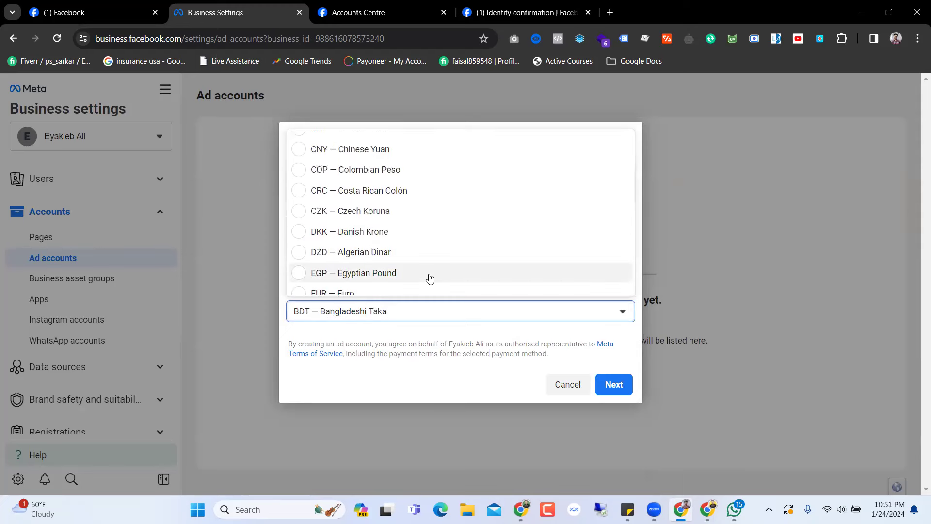
scroll(398, 245, "down", 4)
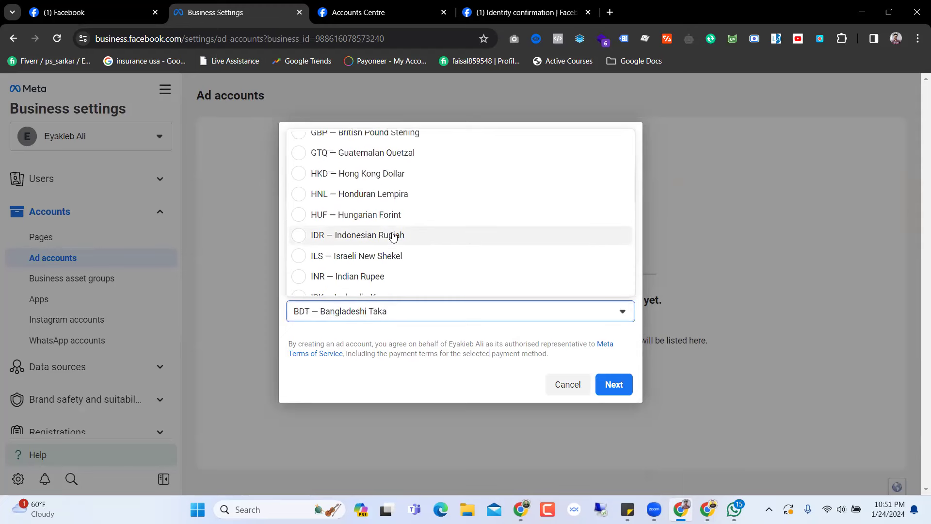
scroll(393, 236, "up", 2)
scroll(395, 230, "down", 1)
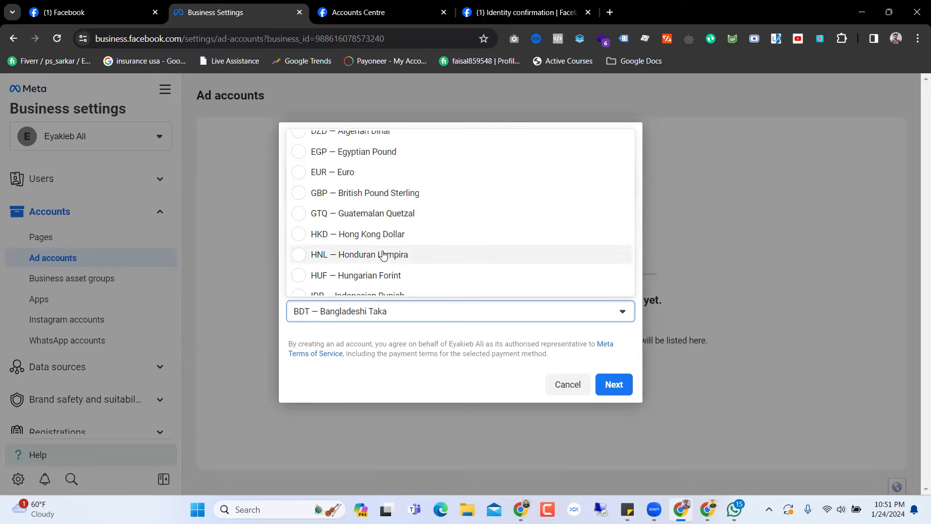
scroll(385, 255, "down", 5)
scroll(384, 261, "down", 5)
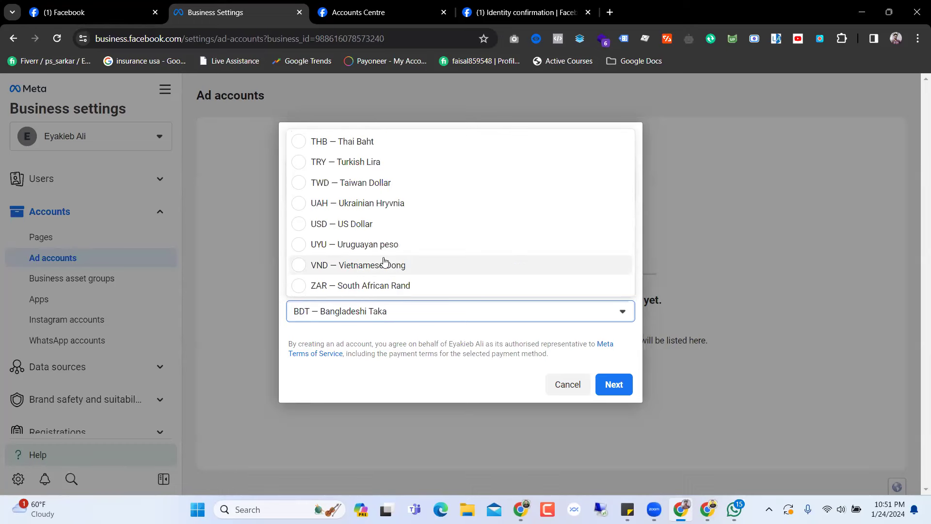
left_click(362, 229)
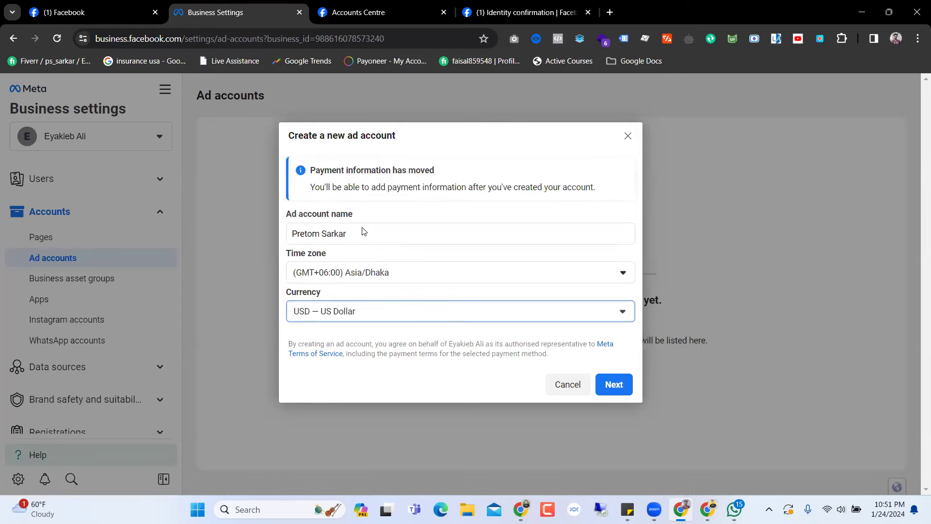
Continue, mark the account as used for My business, and create it.
left_click(618, 385)
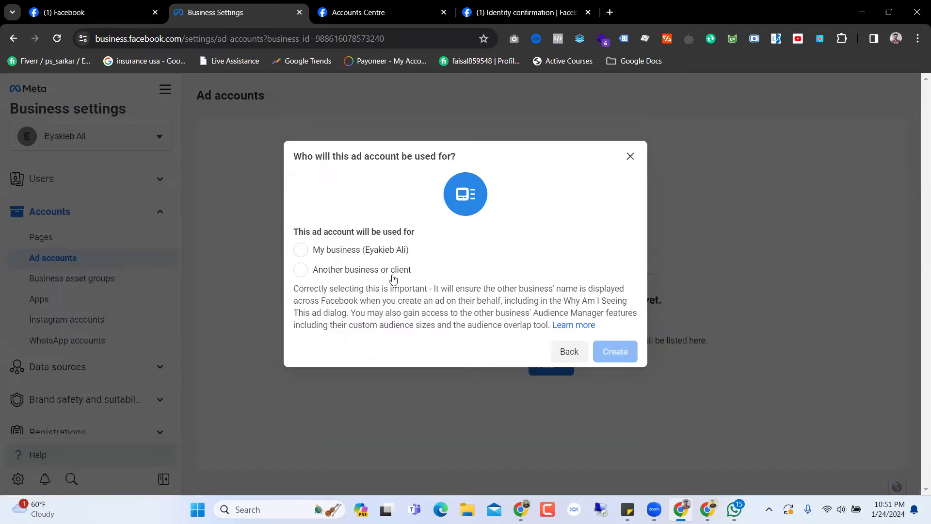
left_click(332, 252)
left_click(627, 351)
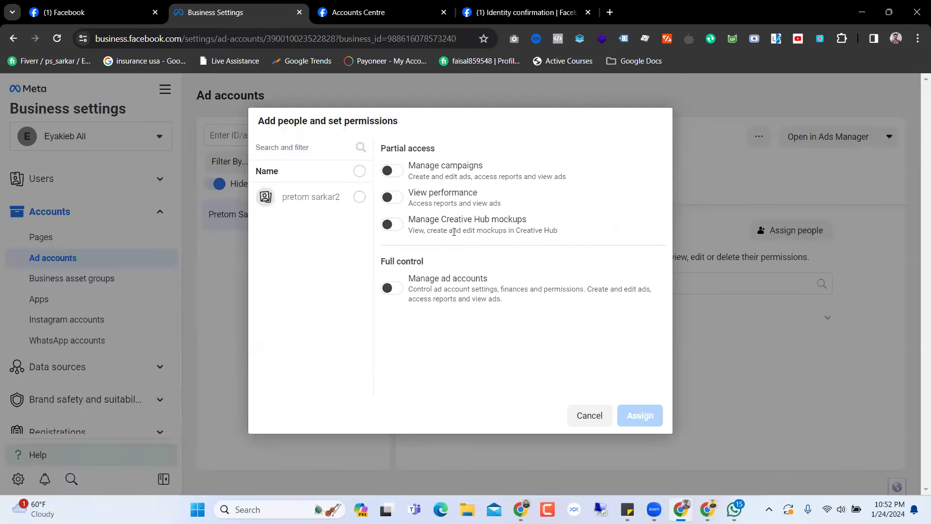
Select the listed person, enable Manage ad accounts, and assign them to the account.
left_click(357, 173)
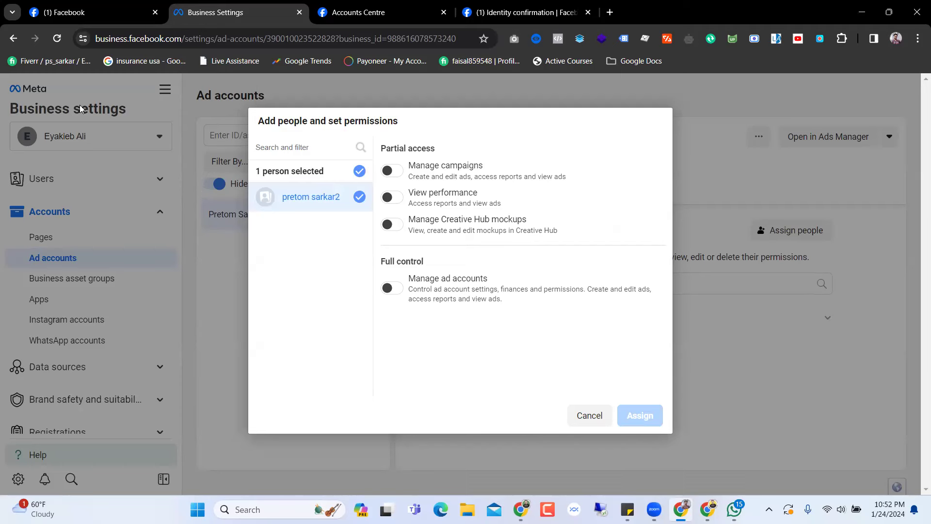
left_click(399, 289)
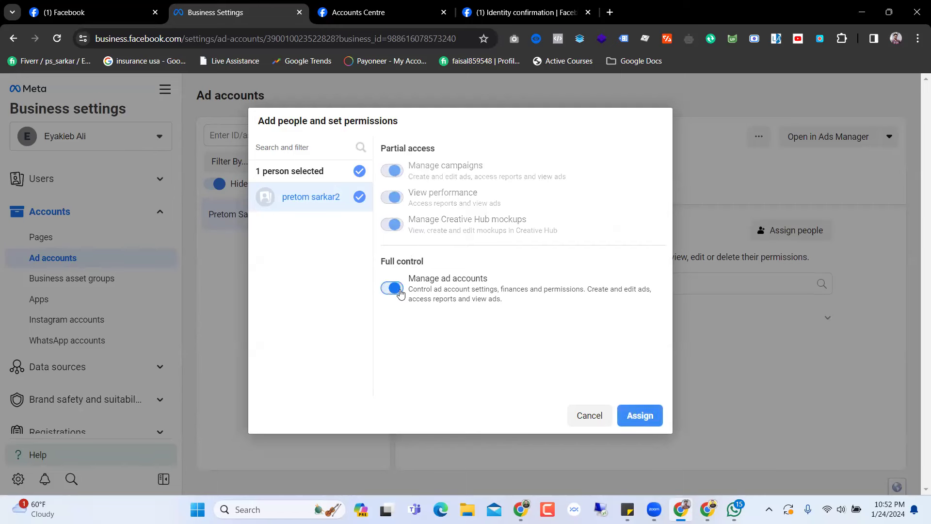
left_click(638, 418)
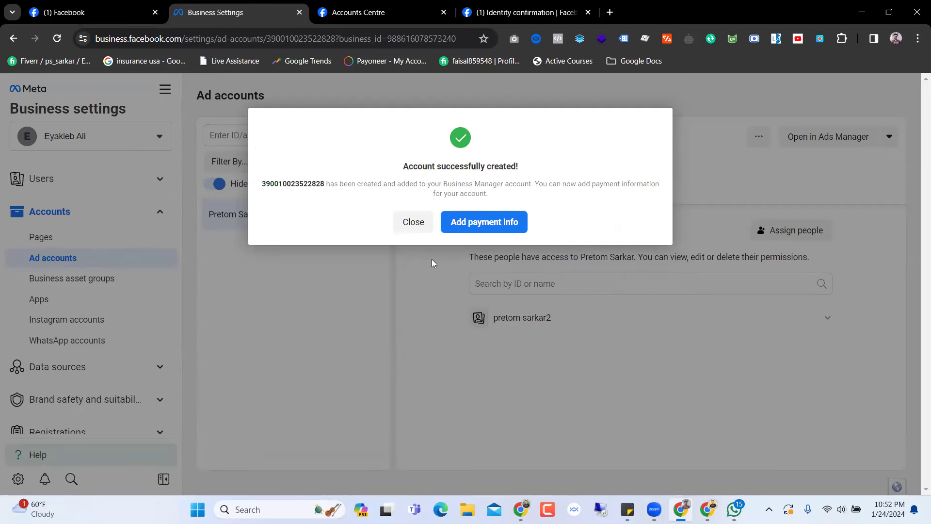
left_click(414, 226)
Exit the creation flow and show View Payment Methods in the account's extra menu.
left_click(505, 225)
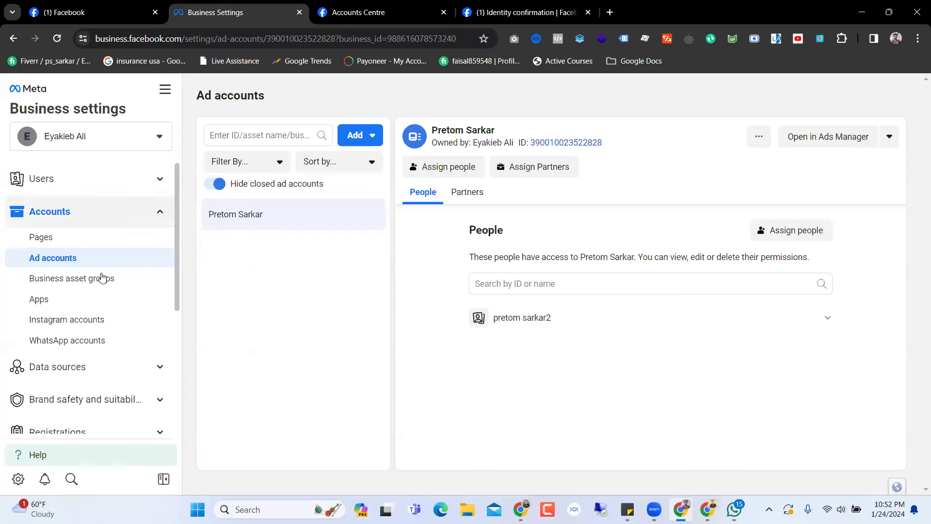
mouse_move(175, 245)
left_mouse_down()
mouse_move(175, 321)
mouse_move(173, 234)
left_mouse_up()
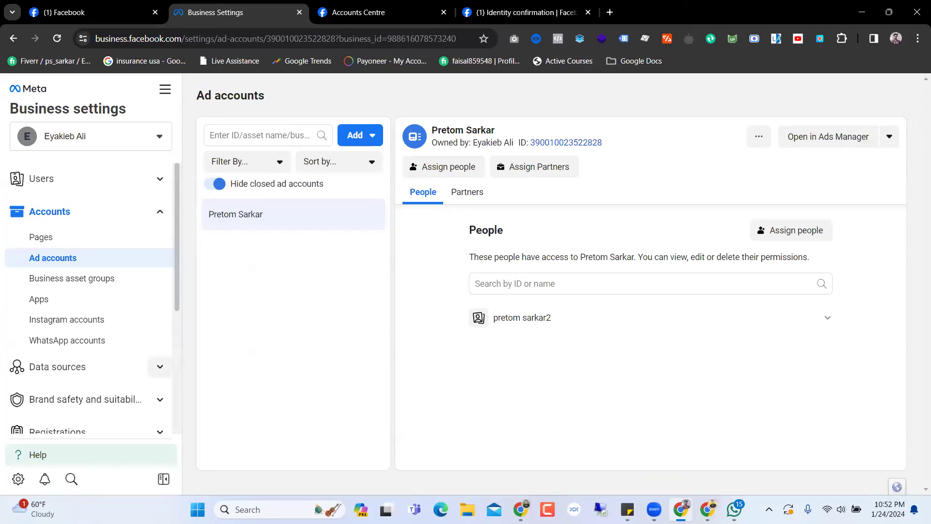
left_click(888, 139)
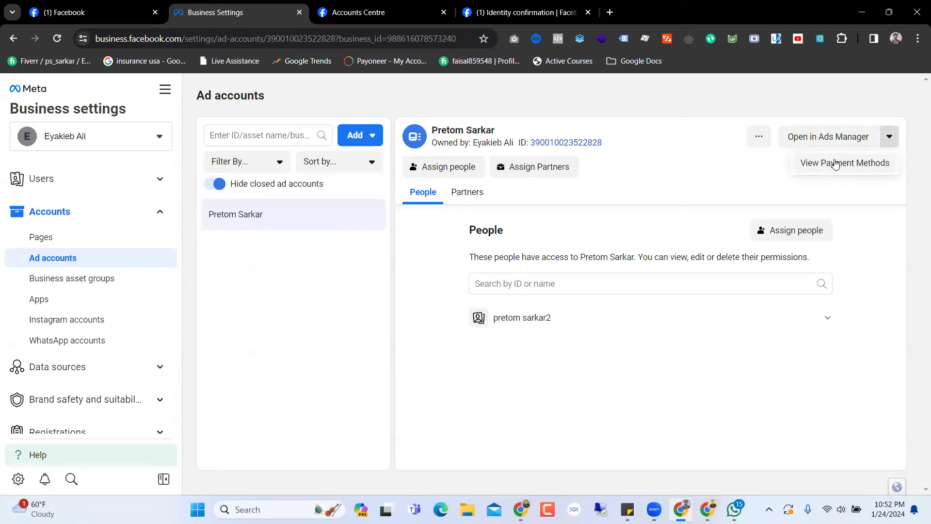
left_click(722, 174)
left_click(891, 137)
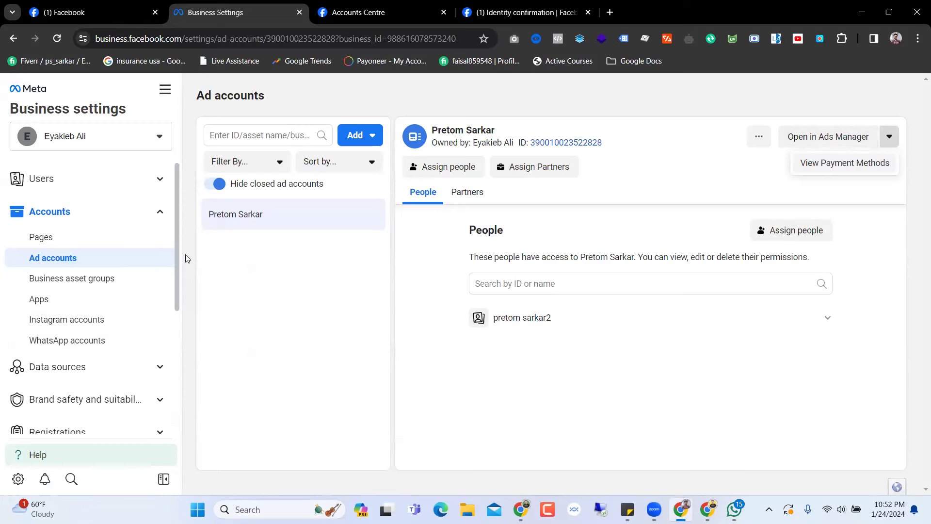
left_click(902, 230)
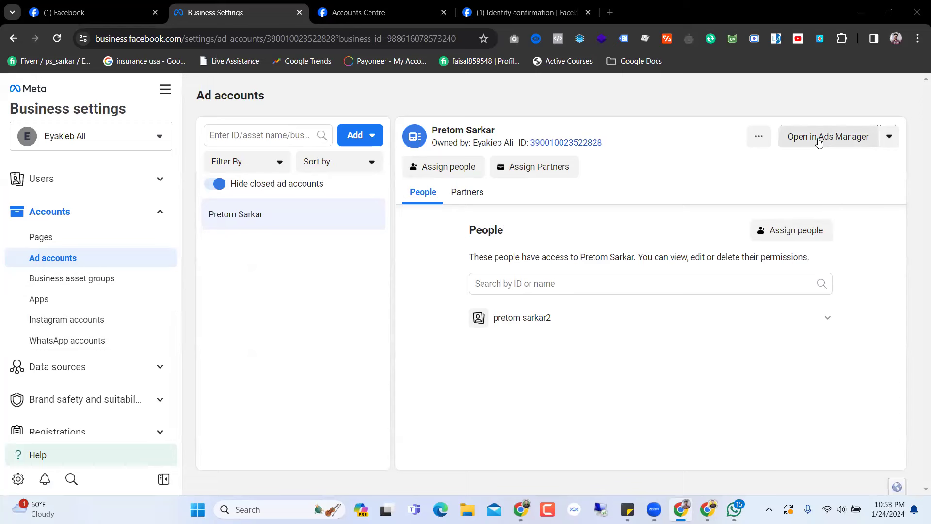
left_click(890, 140)
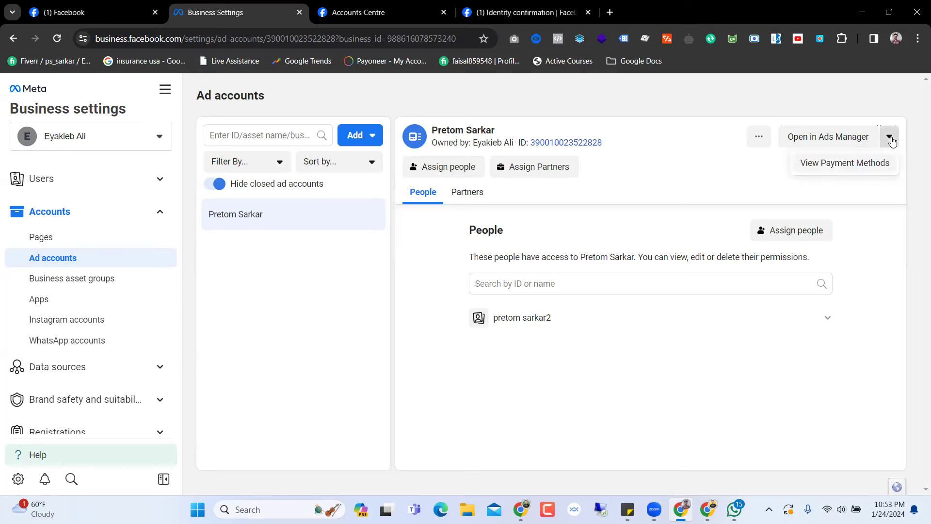
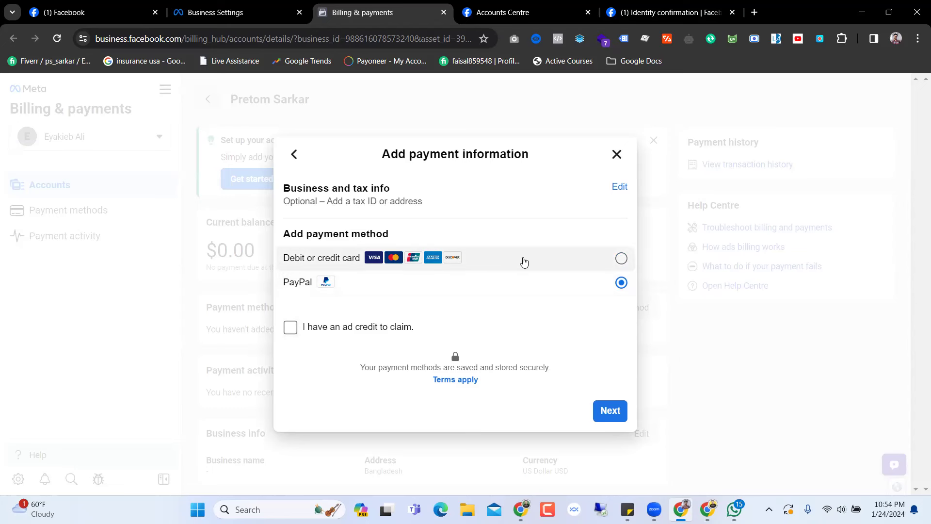
Choose debit or credit card, view the card details form, and close it without adding a card.
left_click(483, 264)
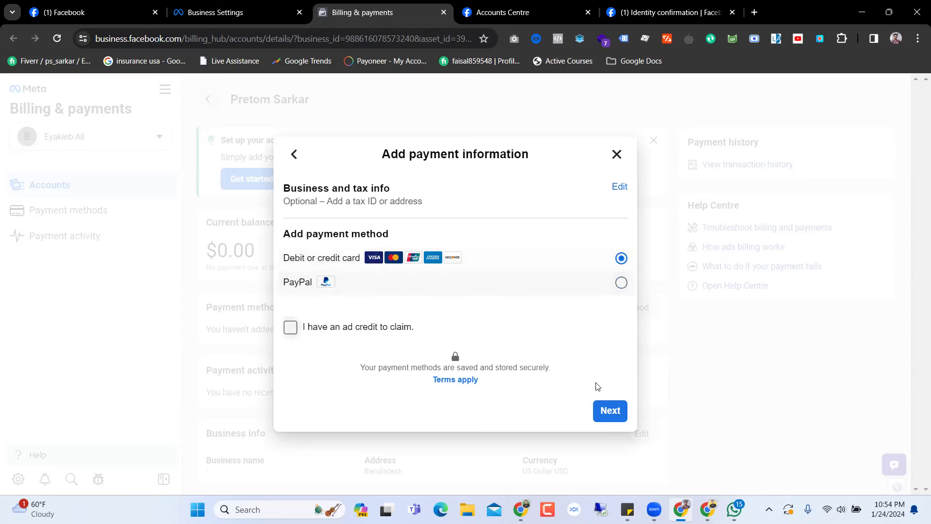
left_click(610, 411)
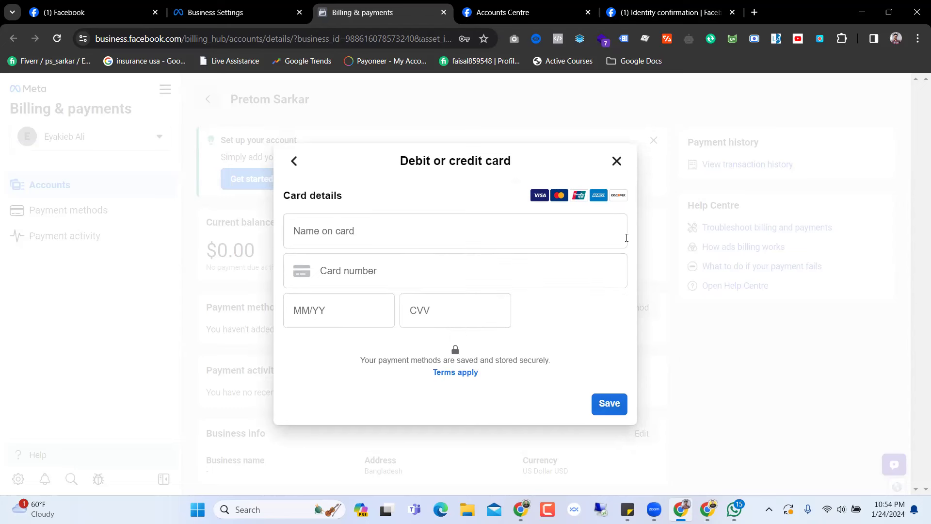
left_click(616, 161)
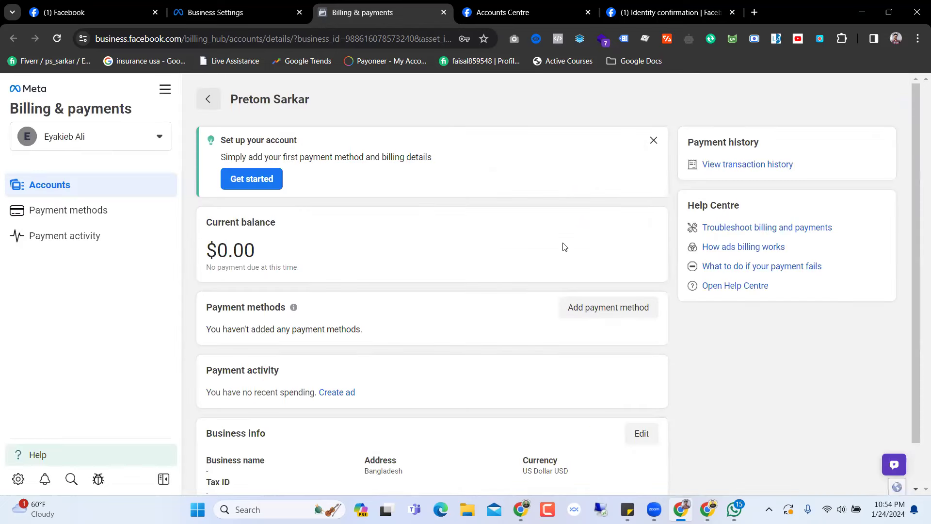
Copy the ad account billing page's web address from the address bar.
scroll(563, 247, "down", 2)
scroll(565, 257, "up", 2)
scroll(562, 262, "down", 1)
scroll(562, 261, "up", 1)
scroll(677, 126, "down", 1)
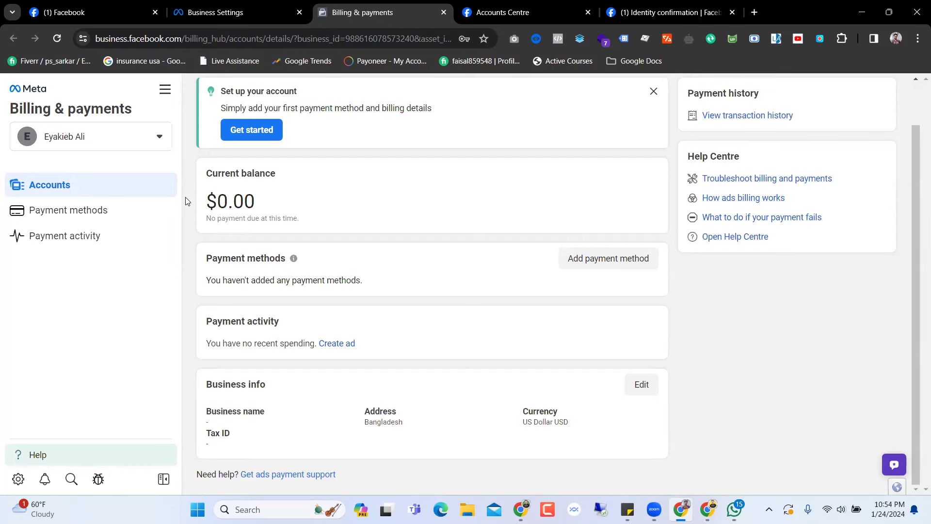
scroll(185, 196, "up", 1)
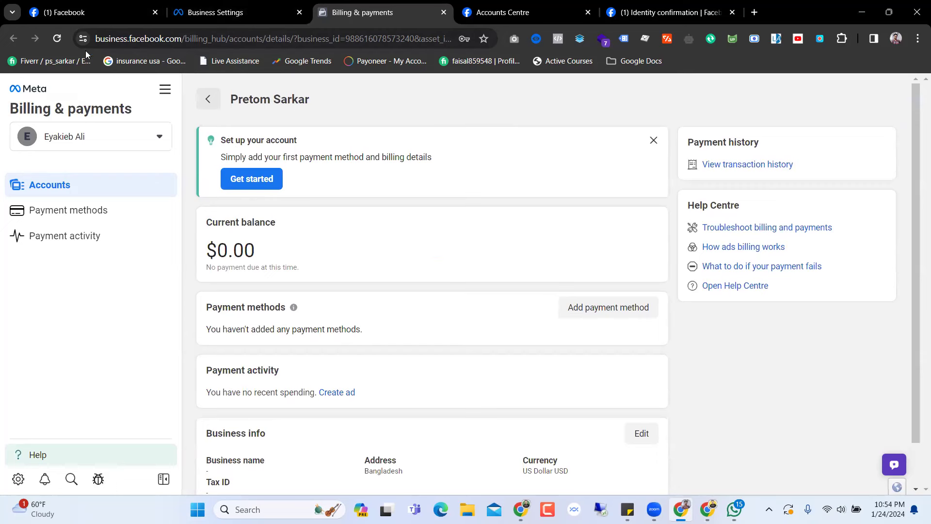
left_click(321, 39)
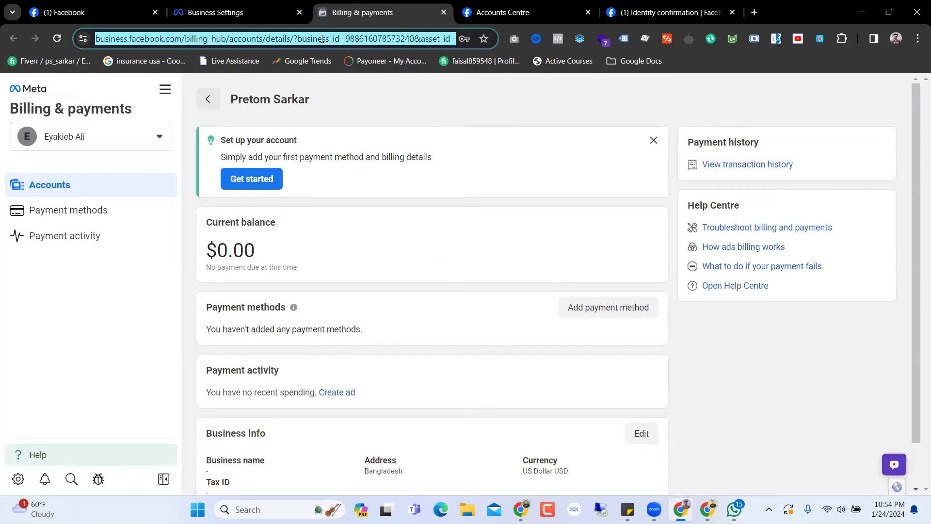
right_click(320, 39)
left_click(371, 151)
Leave the $0.00-balance billing overview and return to the list of ad accounts.
left_click(522, 122)
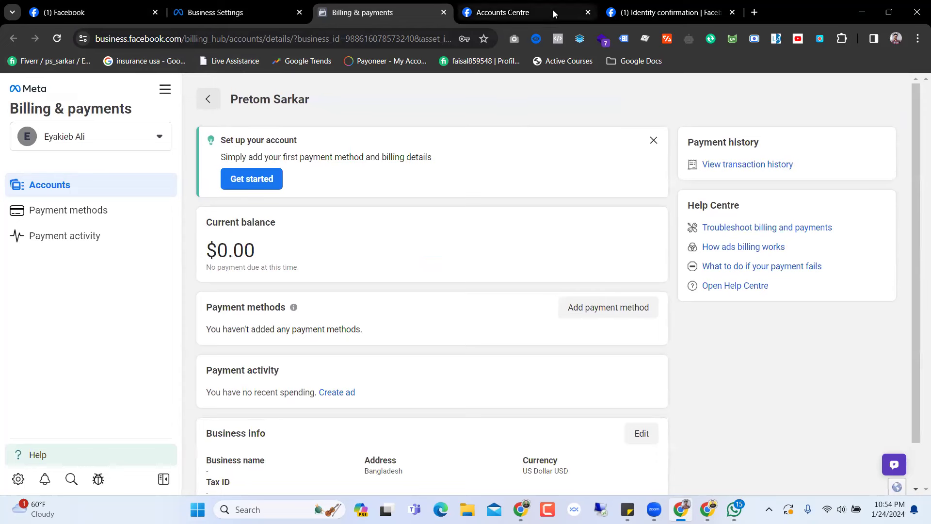
mouse_move(554, 13)
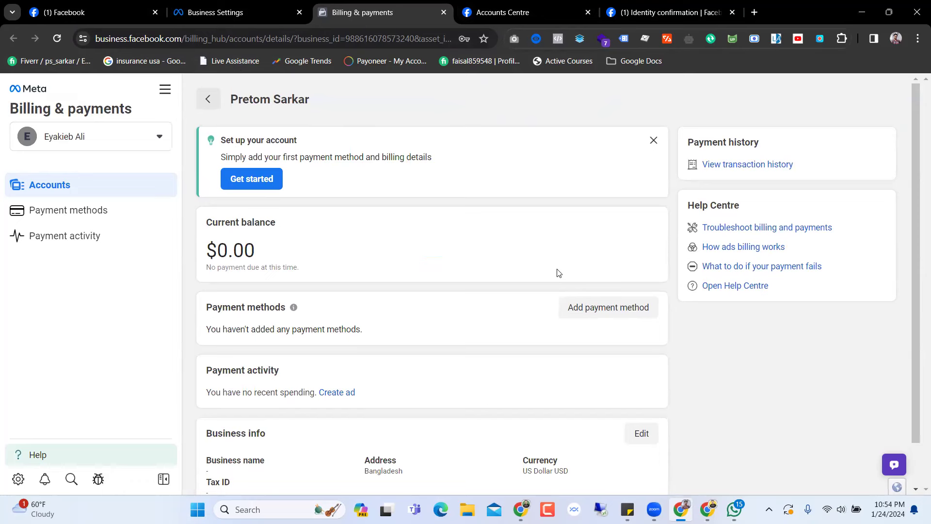
scroll(557, 273, "down", 1)
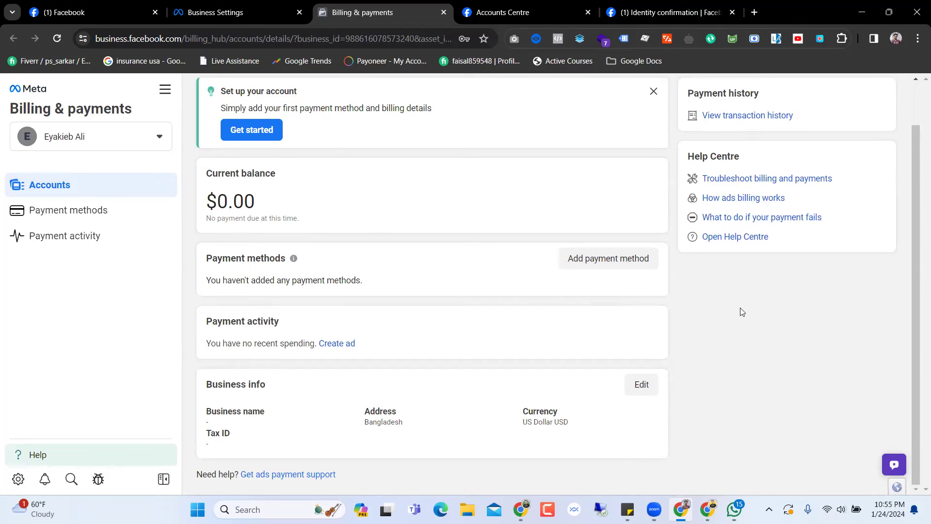
scroll(733, 312, "up", 1)
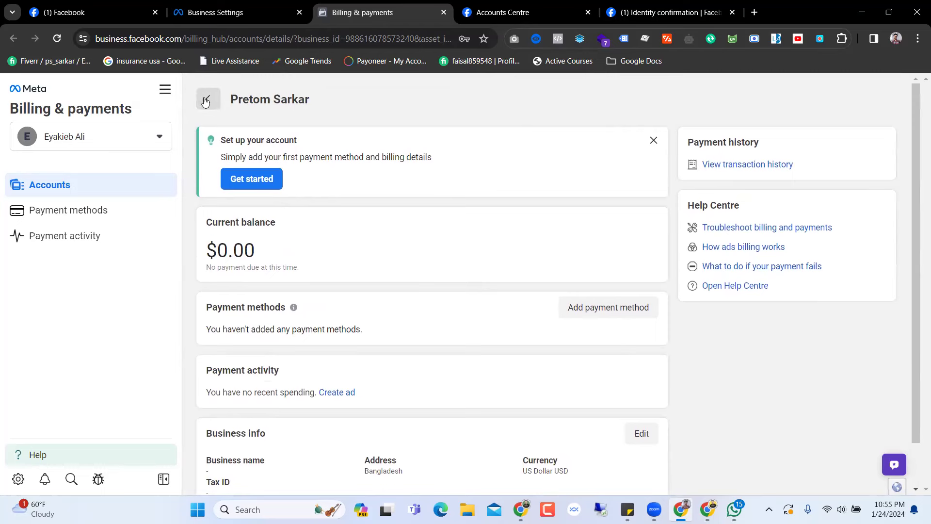
left_click(205, 99)
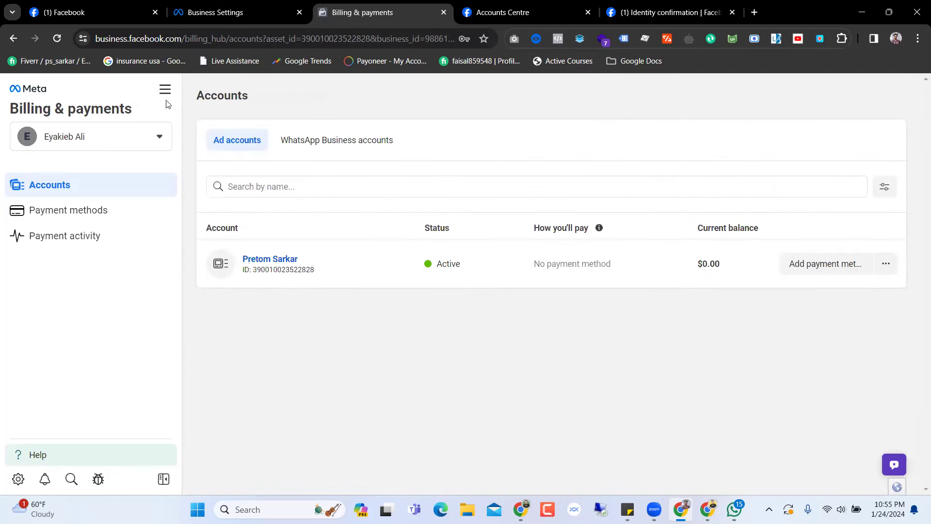
Go to Business settings' Pages section and show the options for adding a Page.
left_click(164, 89)
left_click(220, 158)
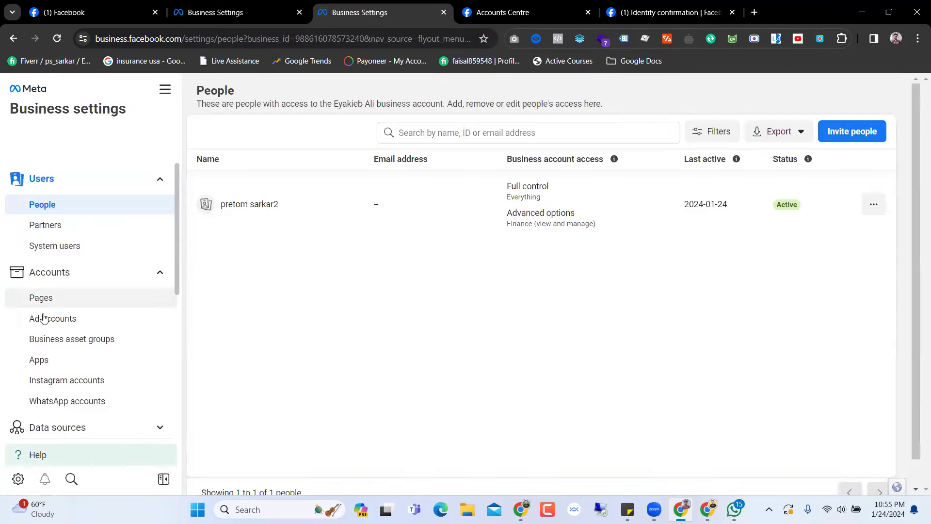
left_click(45, 300)
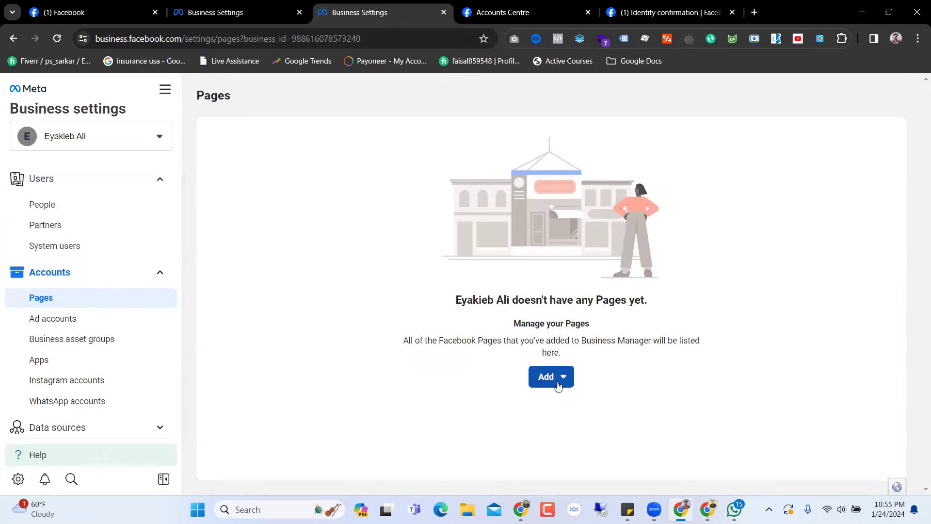
left_click(555, 382)
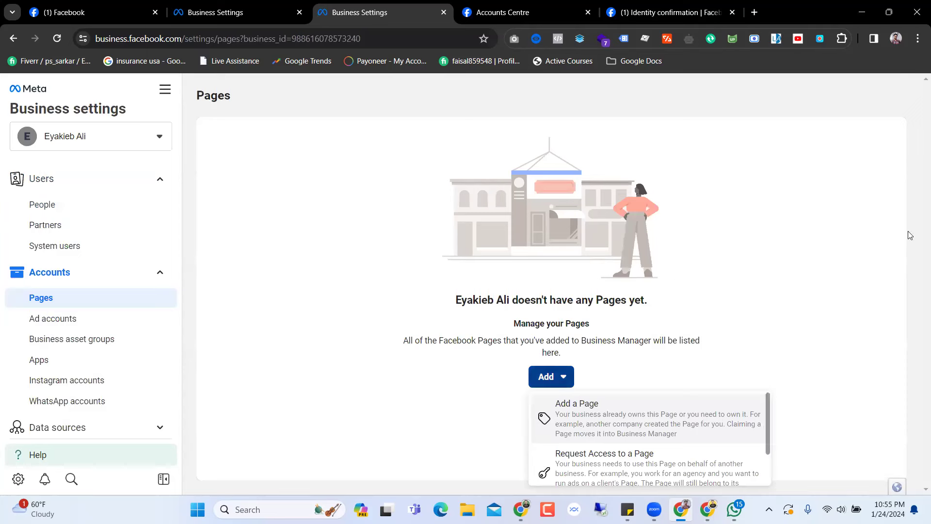
scroll(748, 411, "down", 1)
scroll(747, 411, "up", 1)
scroll(747, 412, "down", 1)
scroll(748, 412, "up", 1)
Zoom the browser page out to 80%.
left_click(918, 38)
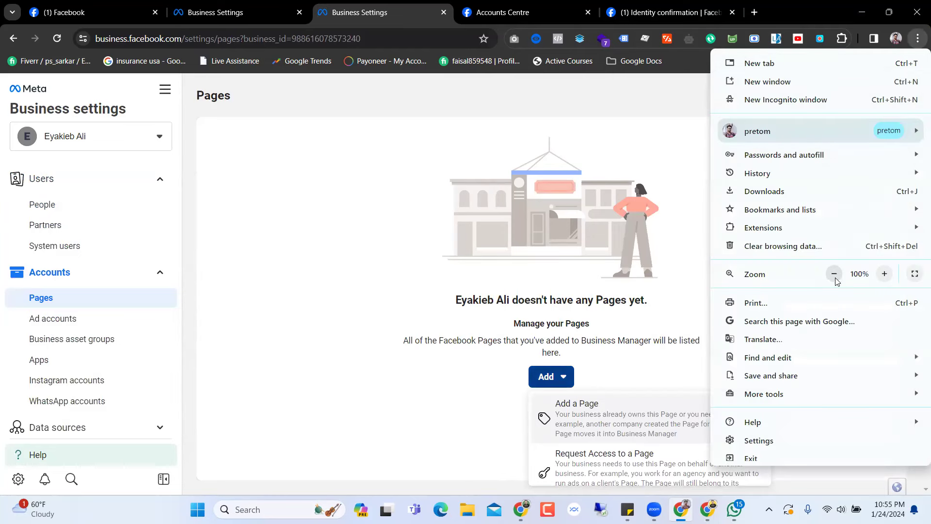
left_click(834, 274)
left_click(834, 275)
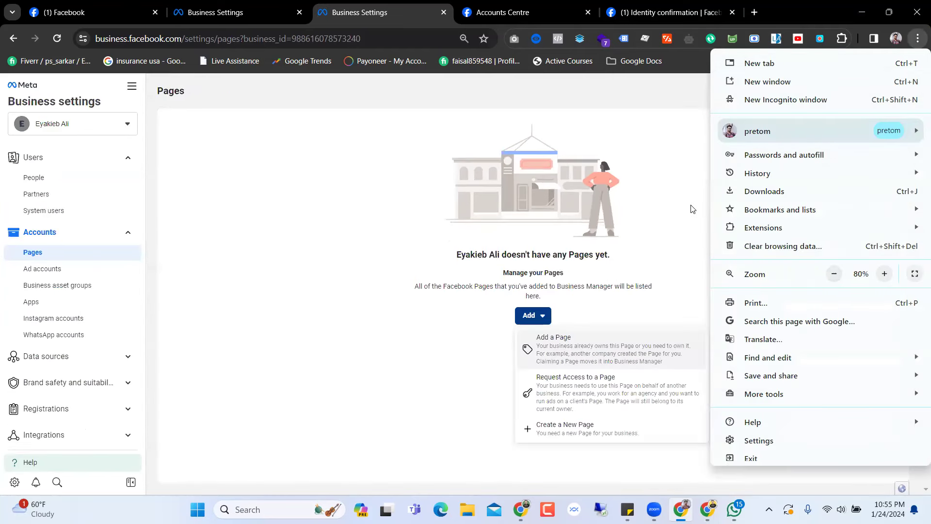
left_click(698, 218)
Start adding an existing Facebook Page, then go to Accounts Centre's profiles list.
left_click(531, 315)
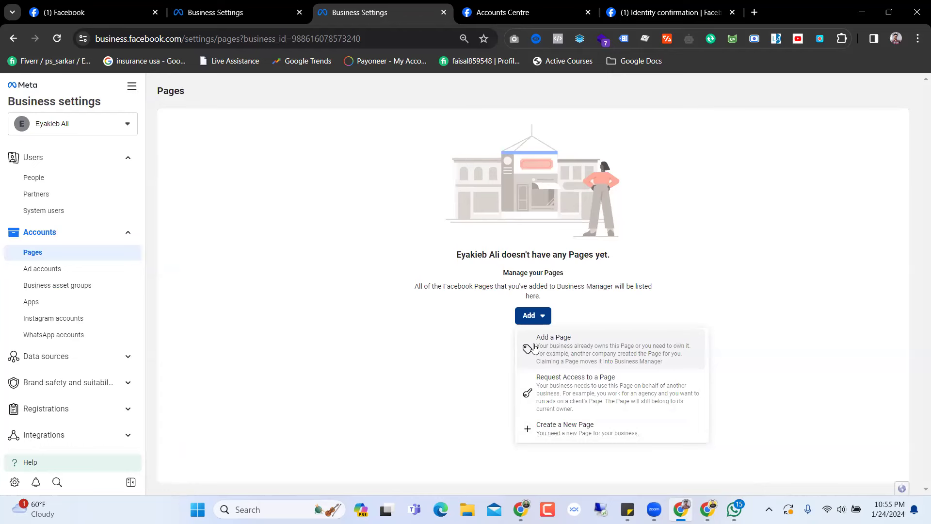
left_click(592, 346)
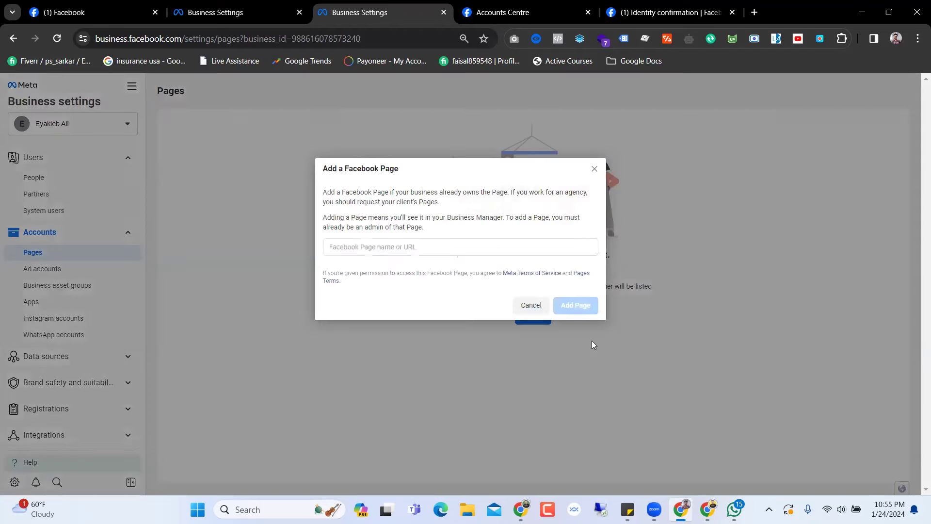
left_click(493, 244)
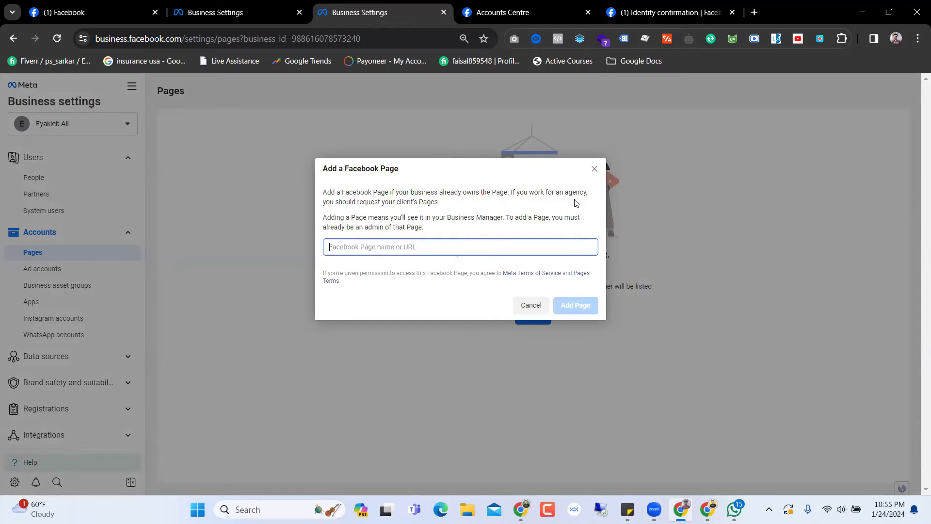
left_click(527, 4)
left_click(13, 38)
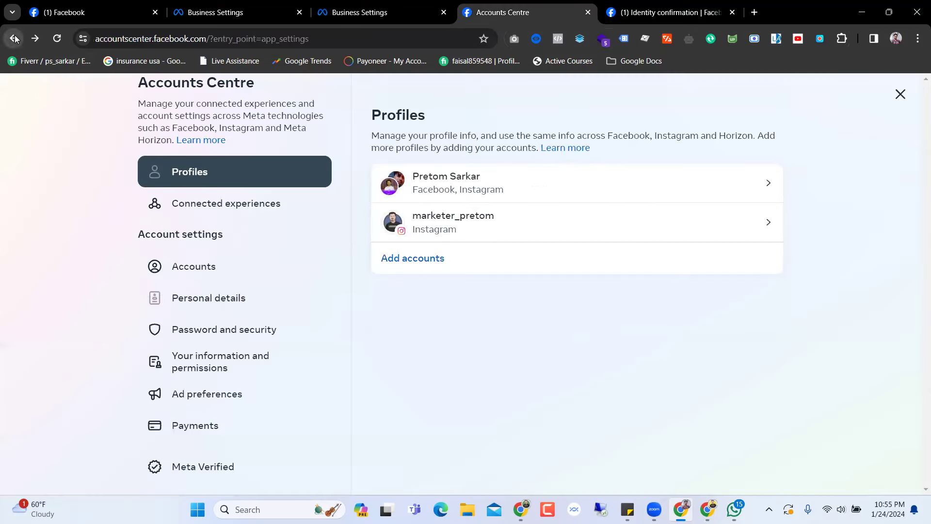
Switch the Facebook account over to the Zappos Shop Page profile.
left_click(12, 40)
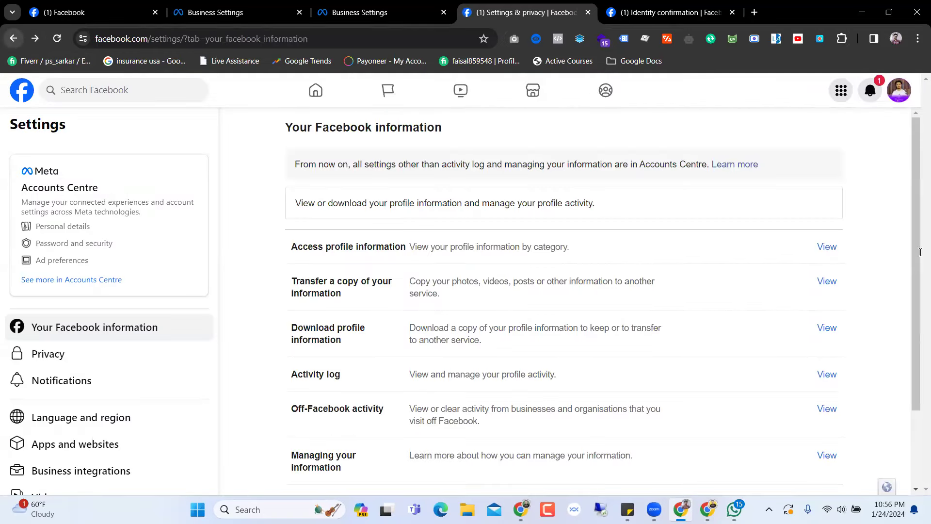
left_click(900, 88)
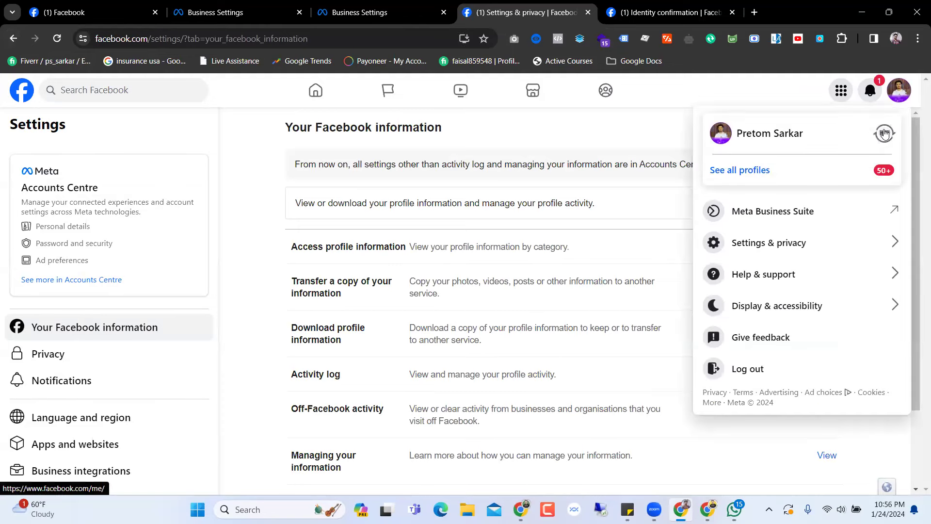
left_click(828, 168)
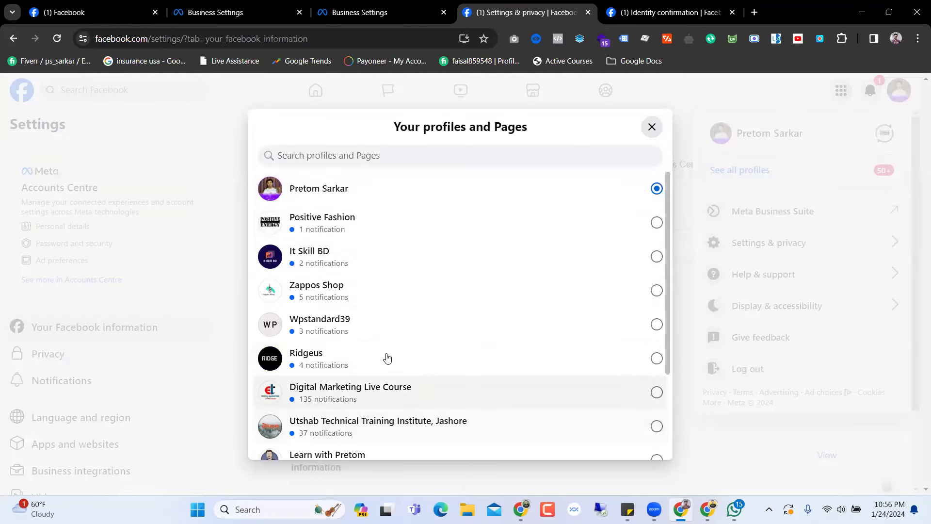
scroll(387, 358, "down", 1)
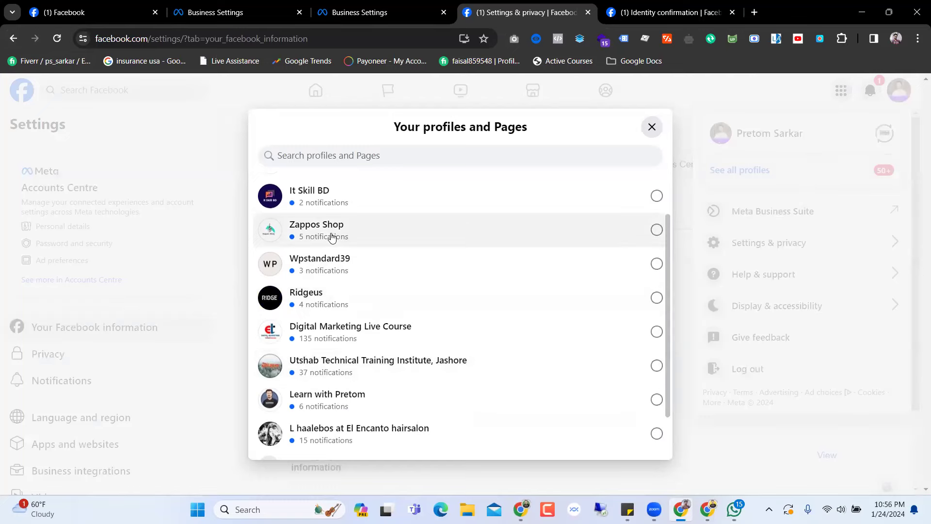
left_click(401, 236)
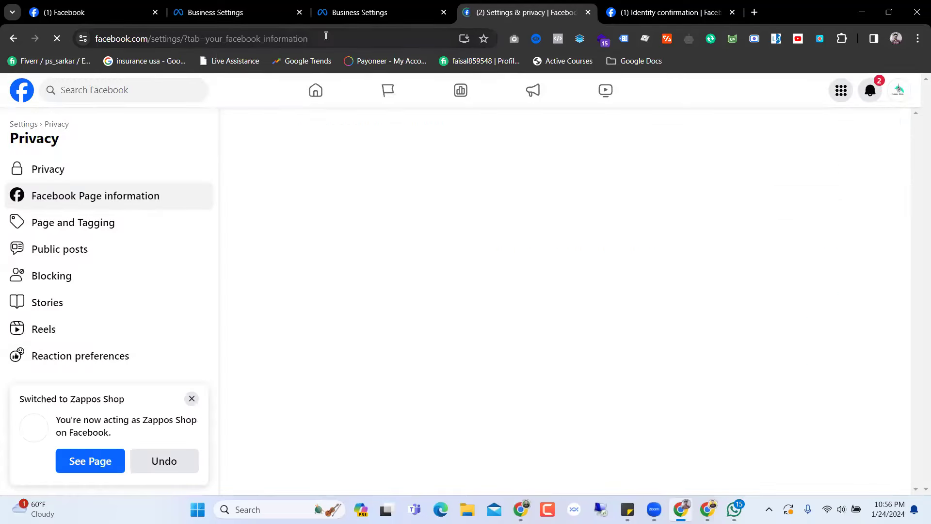
Open the Zappos Shop page at facebook.com/ZapposShop/, select its URL, and return to Business Settings.
left_click(324, 102)
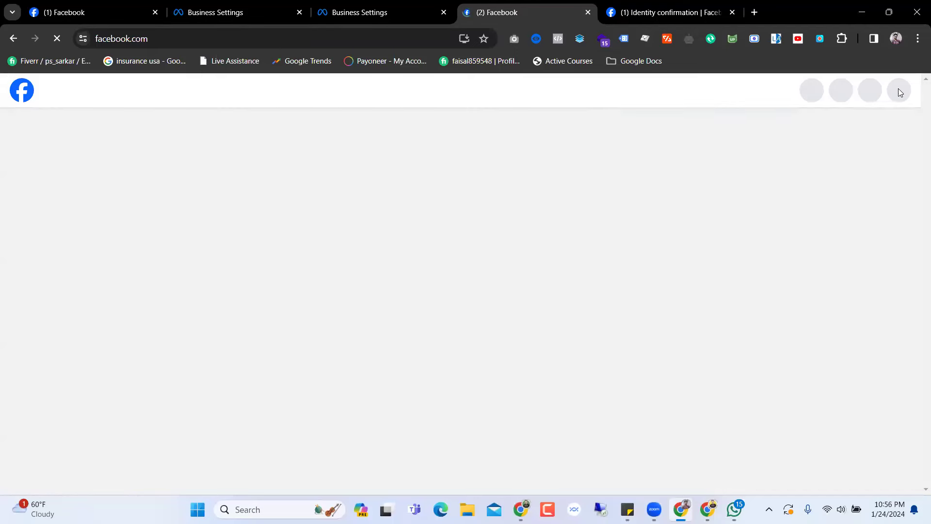
left_click(897, 91)
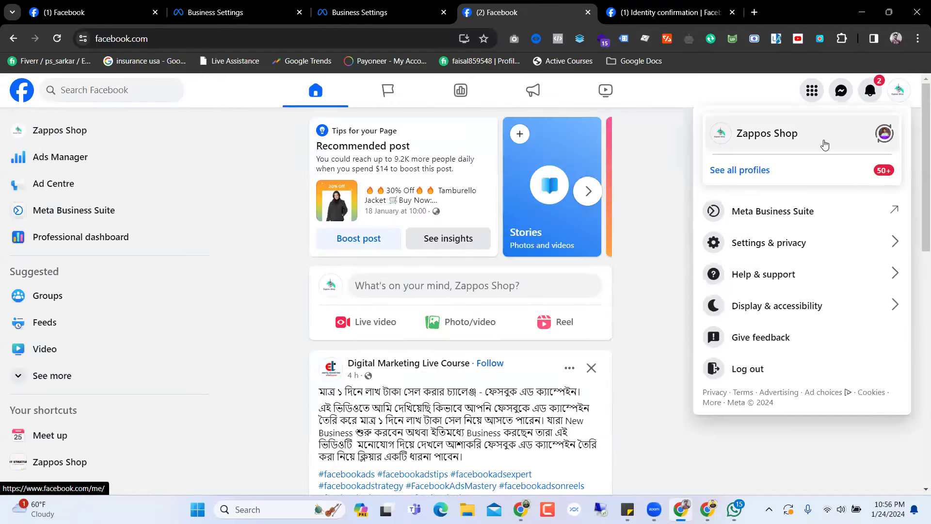
left_click(825, 144)
left_click(320, 34)
key("ctrl+c")
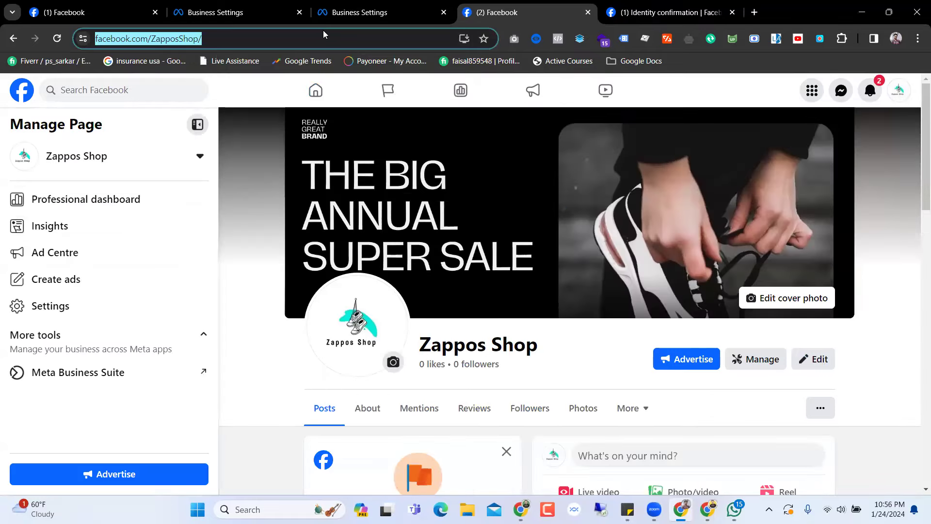
left_click(353, 12)
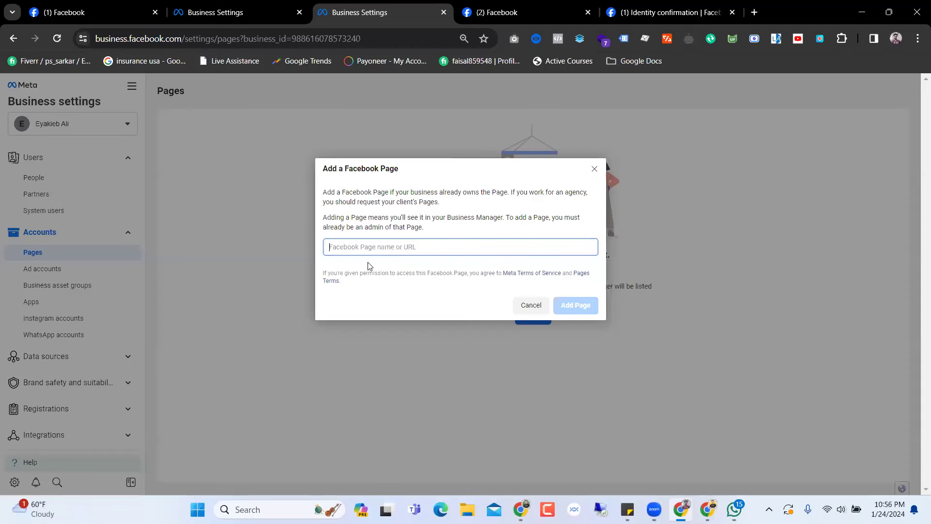
Paste the Zappos Shop page address into the field and restore browser zoom to 100%.
key("ctrl+v")
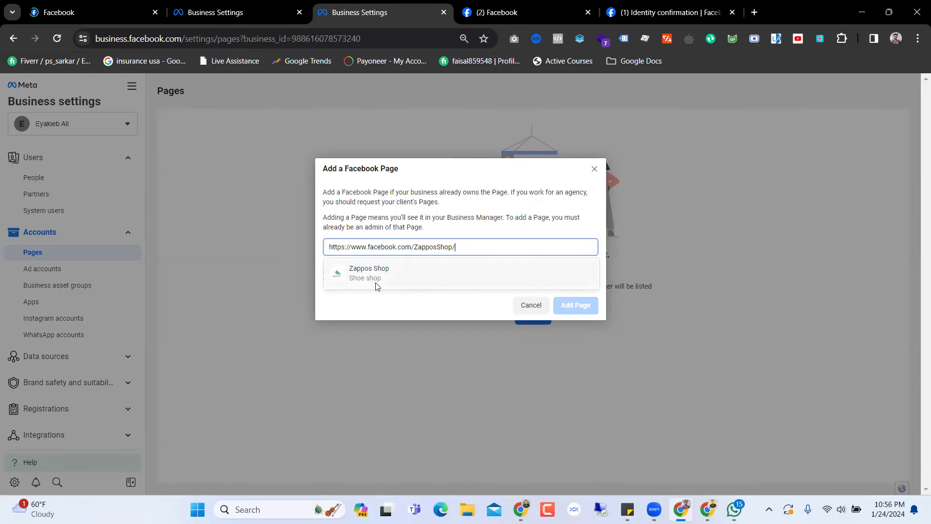
left_click(917, 39)
left_click(884, 273)
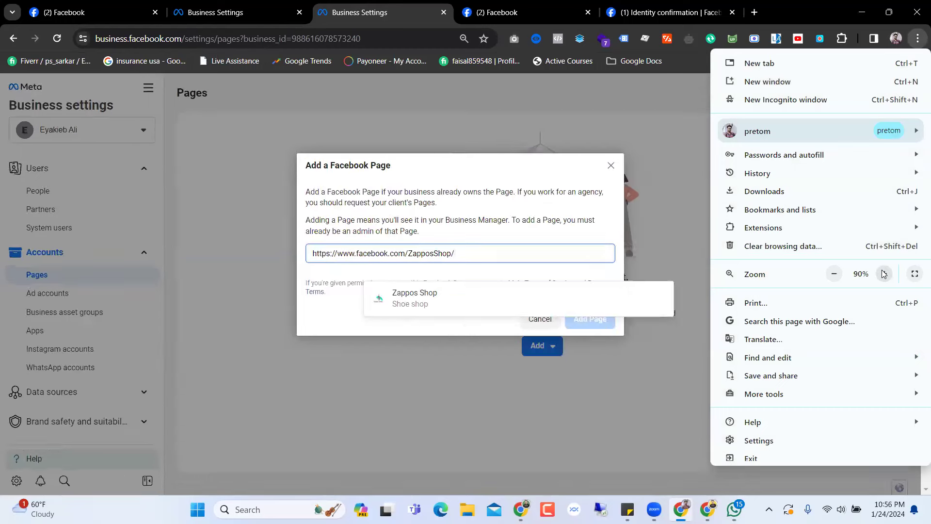
left_click(884, 273)
Pick the Zappos Shop suggestion, add the Page, and dismiss the confirmation.
left_click(405, 303)
left_click(364, 262)
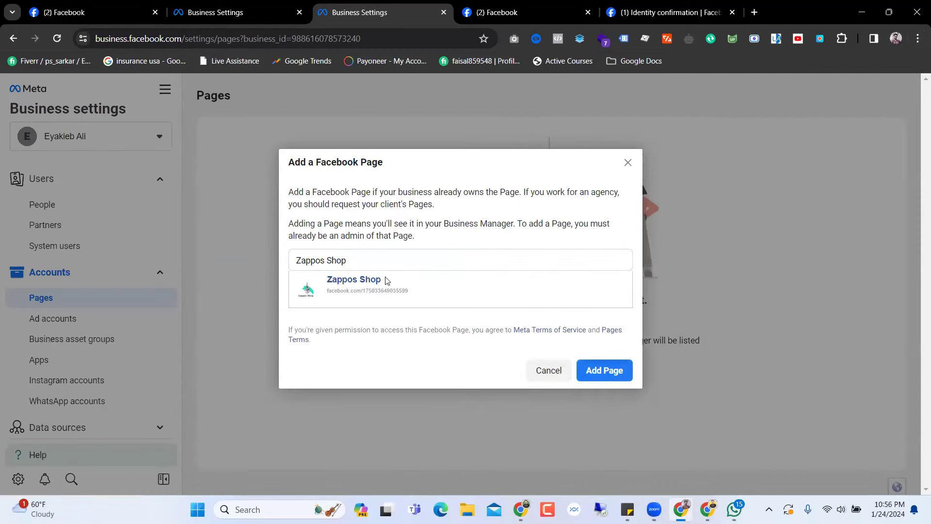
left_click(612, 373)
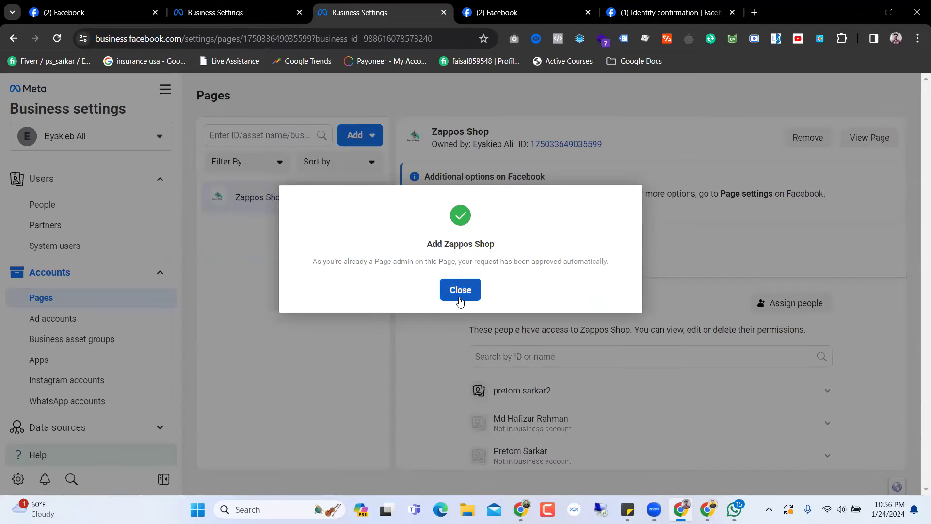
left_click(463, 296)
scroll(514, 287, "down", 1)
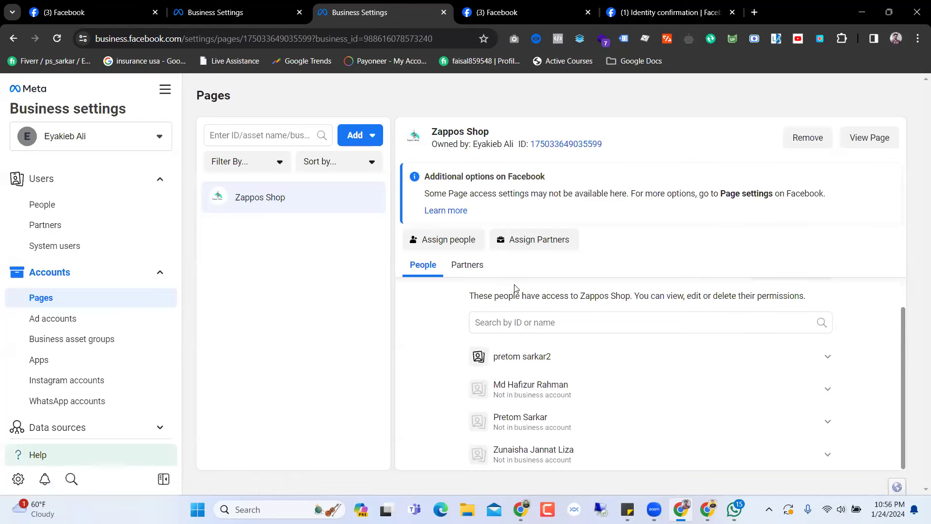
scroll(515, 288, "up", 1)
Assign both people content, messages, community activity, ads and insights access to Zappos Shop.
left_click(450, 241)
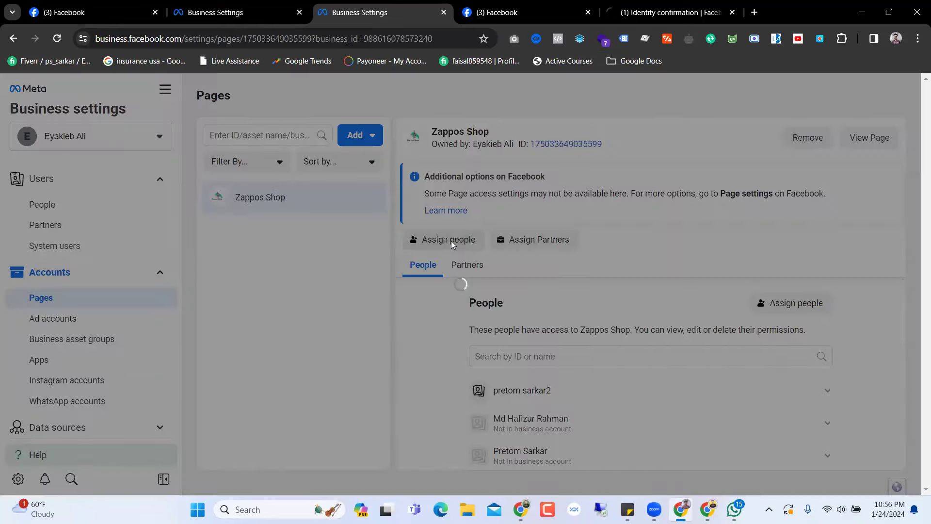
left_click(374, 187)
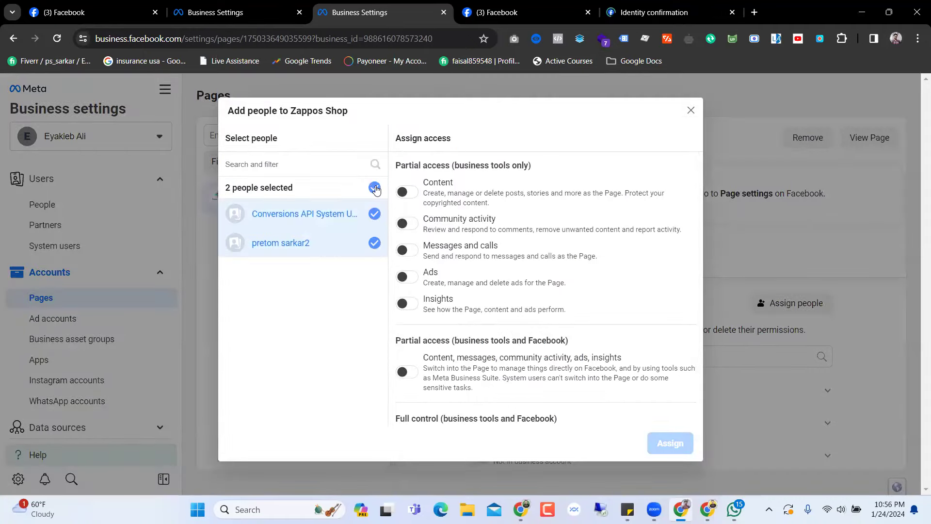
left_click(690, 110)
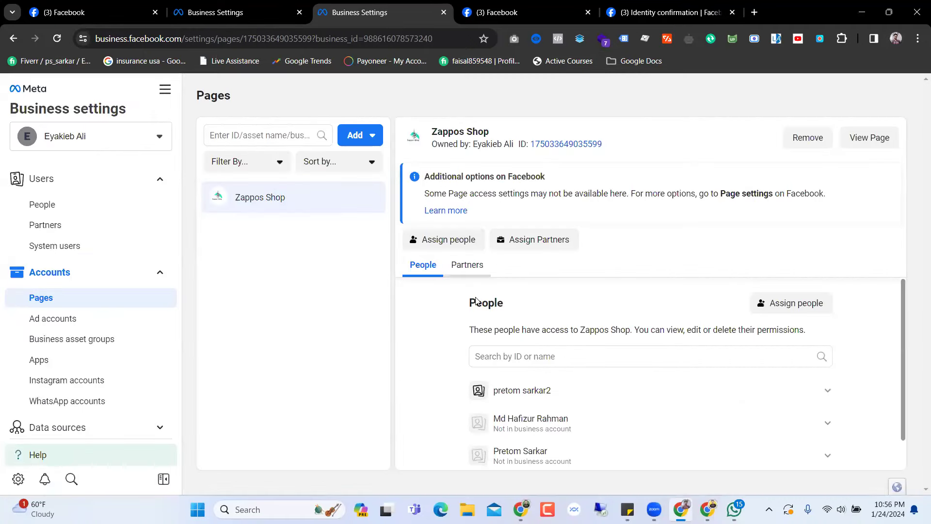
left_click(448, 244)
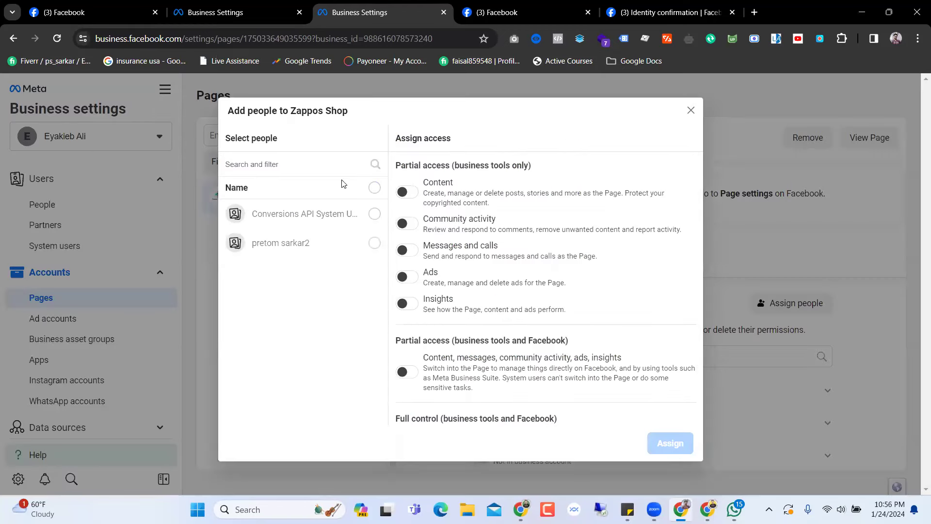
left_click(375, 187)
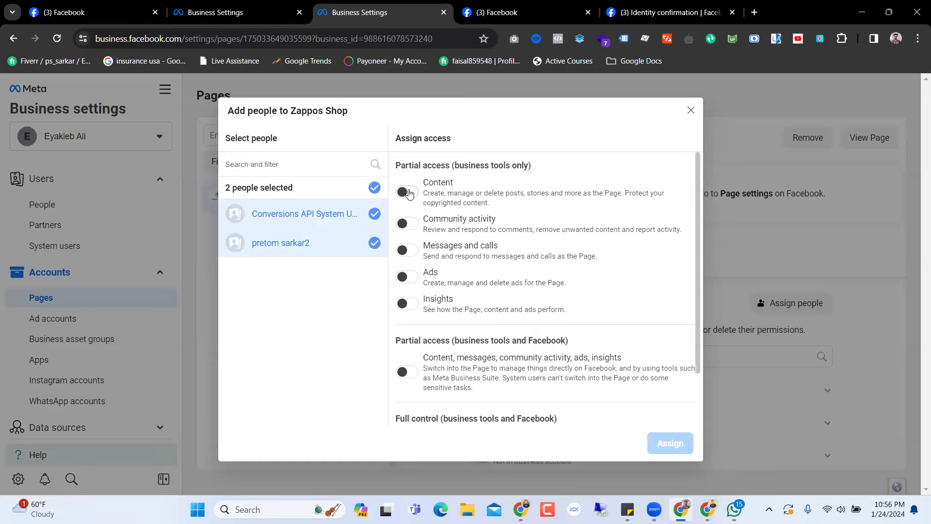
left_click(409, 193)
left_click(406, 371)
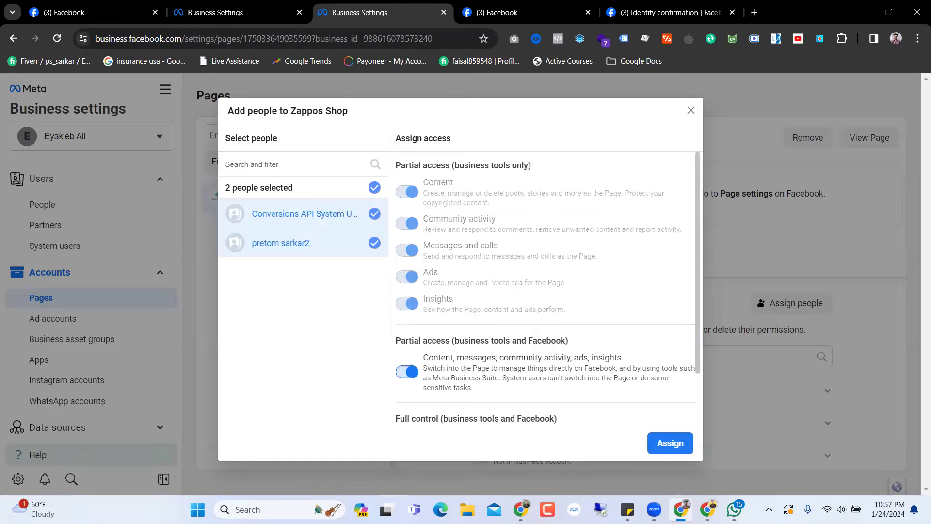
scroll(491, 280, "down", 2)
left_click(671, 442)
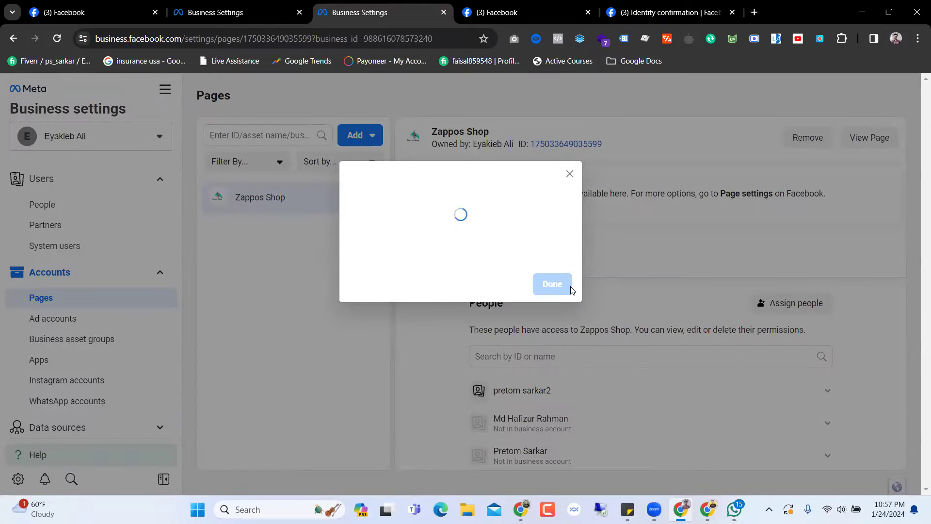
left_click(558, 264)
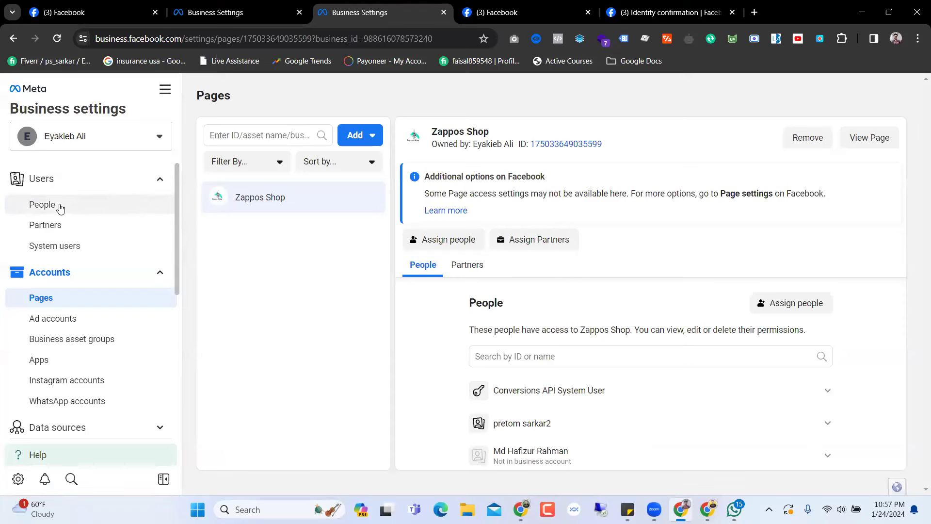
Open the People list under Users and bring up the Invite people form.
left_click(62, 209)
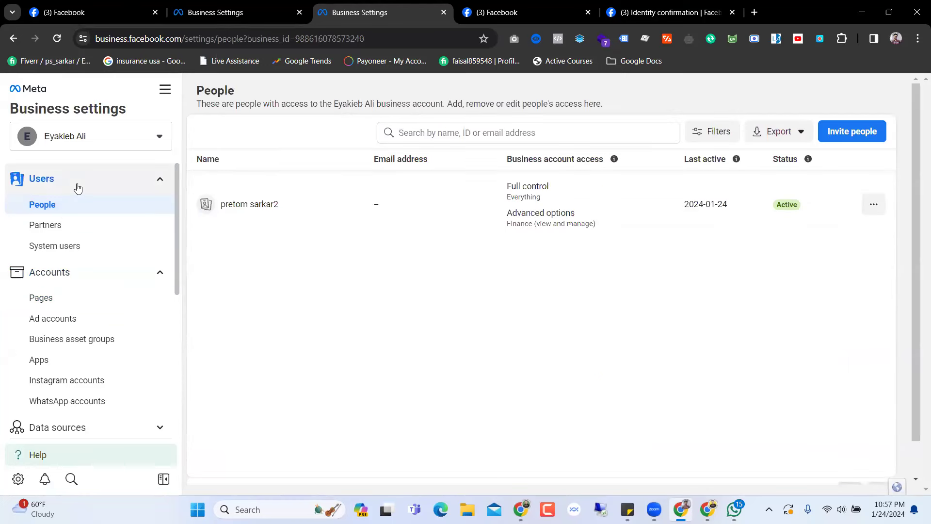
left_click(78, 188)
left_click(77, 186)
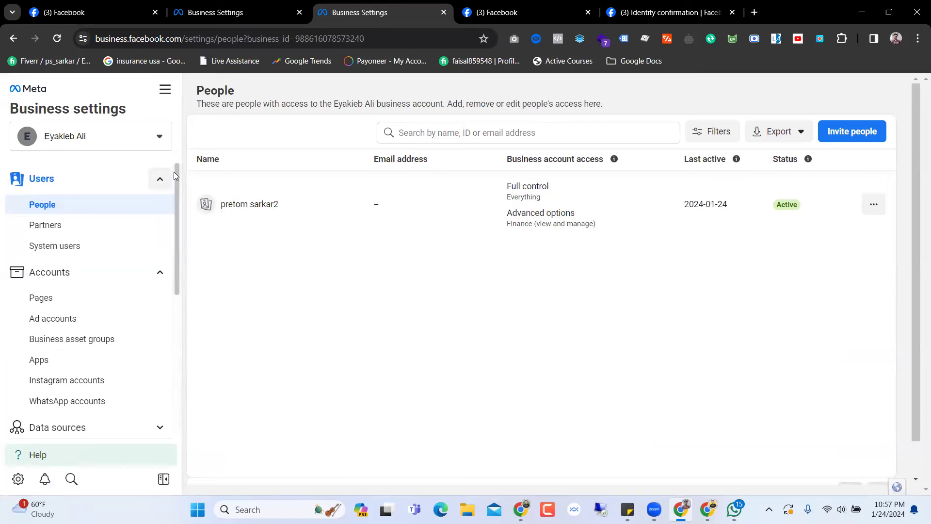
scroll(175, 204, "down", 3)
scroll(188, 214, "up", 3)
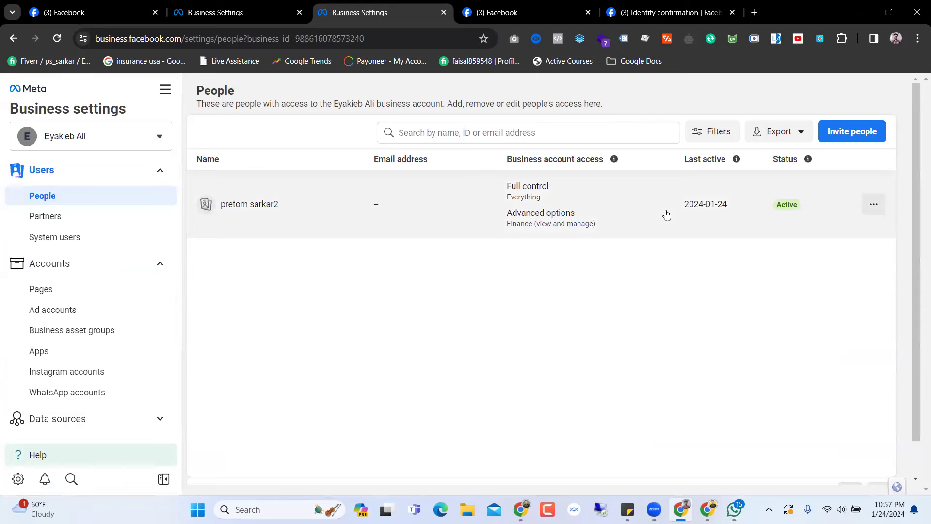
left_click(847, 135)
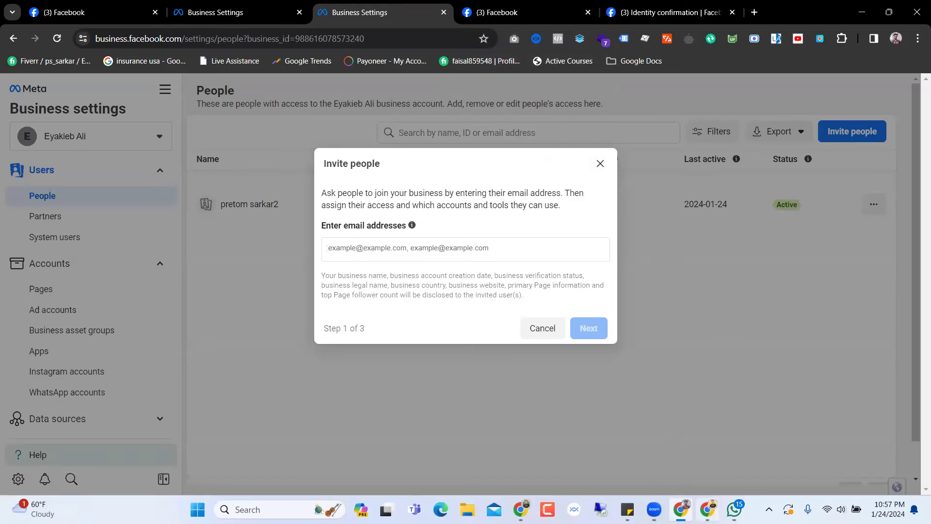
left_click(895, 38)
scroll(847, 394, "down", 1)
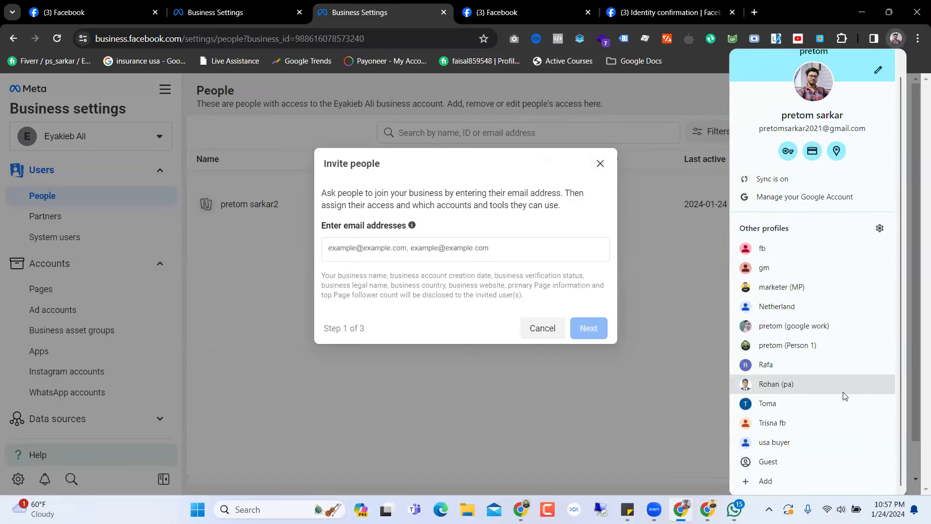
scroll(843, 393, "up", 1)
scroll(843, 392, "down", 1)
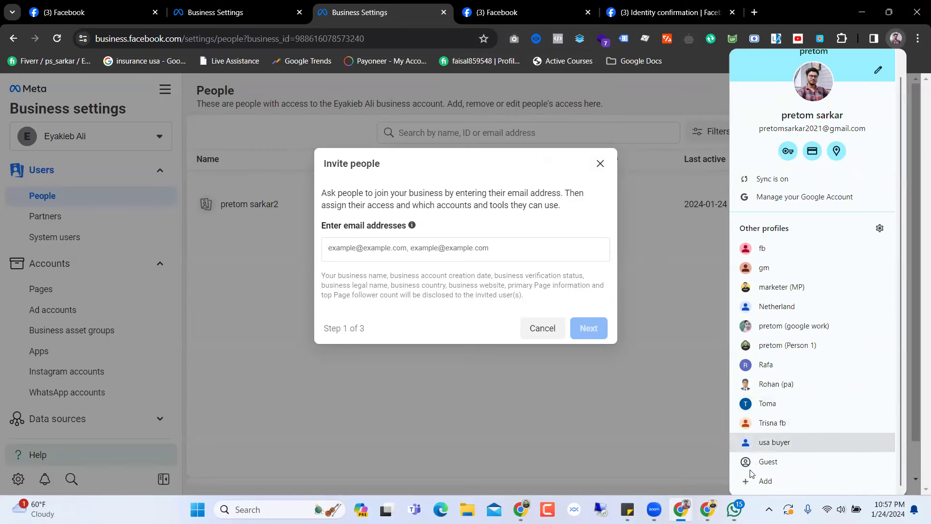
left_click(688, 451)
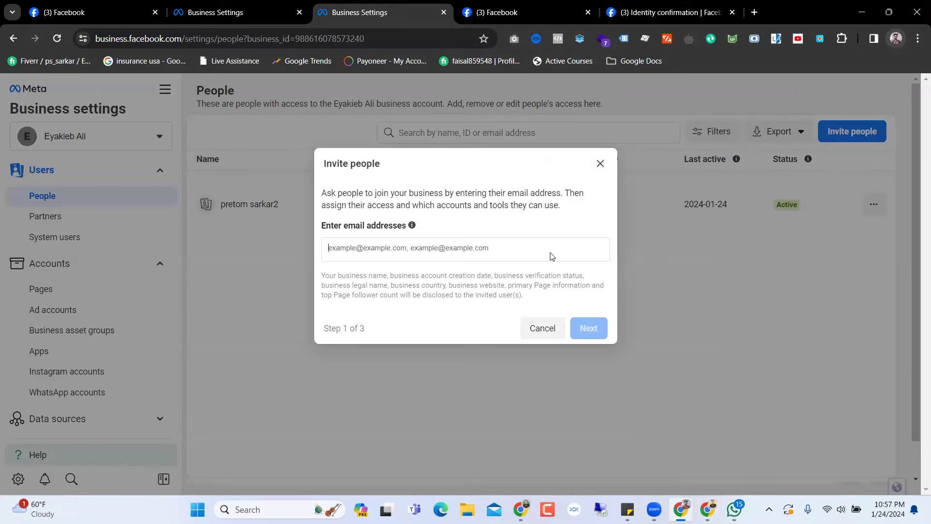
left_click(707, 509)
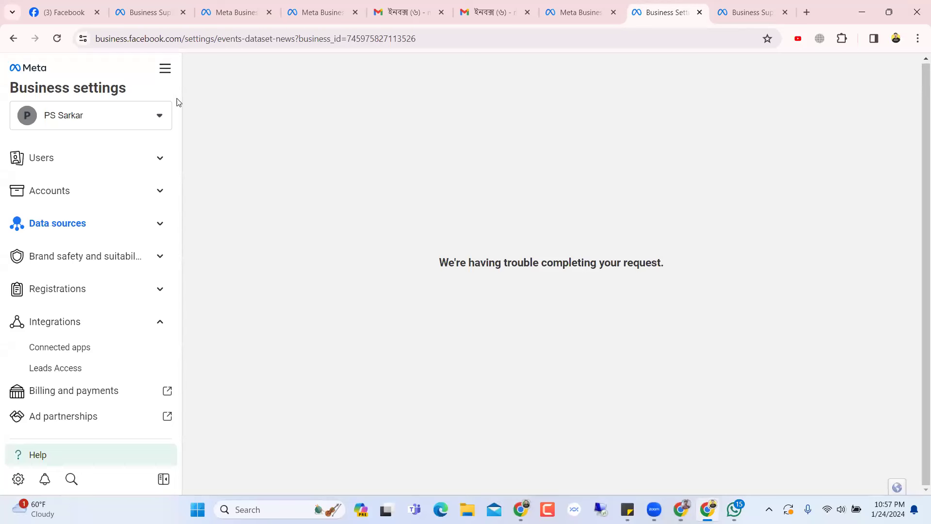
In a new tab, copy the signed-in Google account's e-mail and return to Business Settings.
left_click(684, 507)
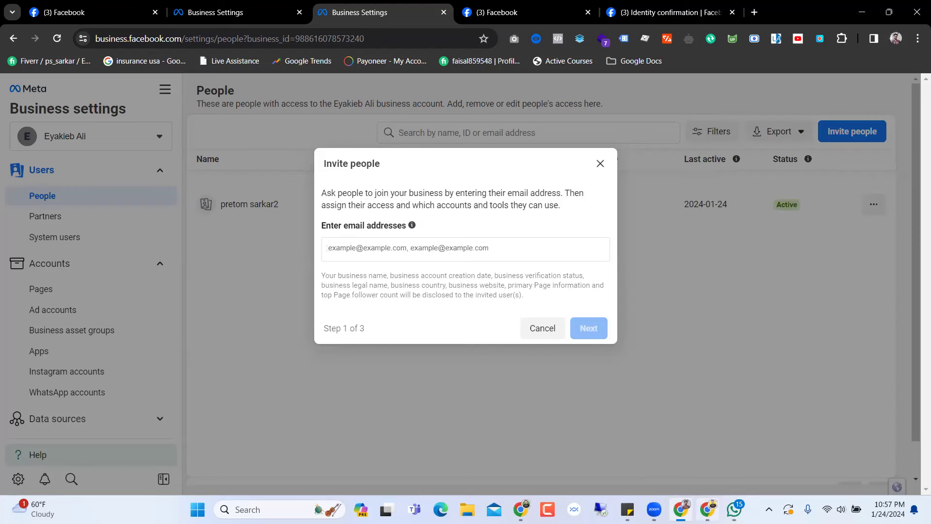
left_click(708, 509)
left_click(807, 12)
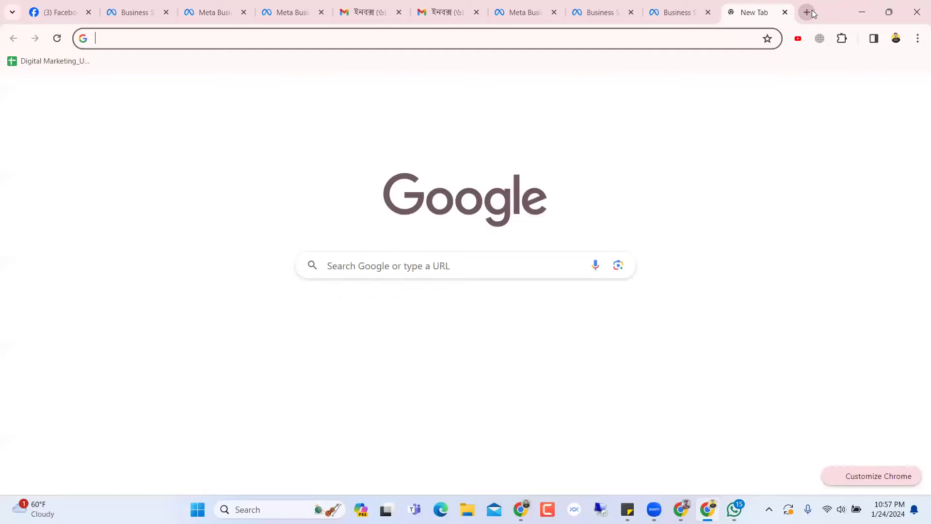
left_click(910, 93)
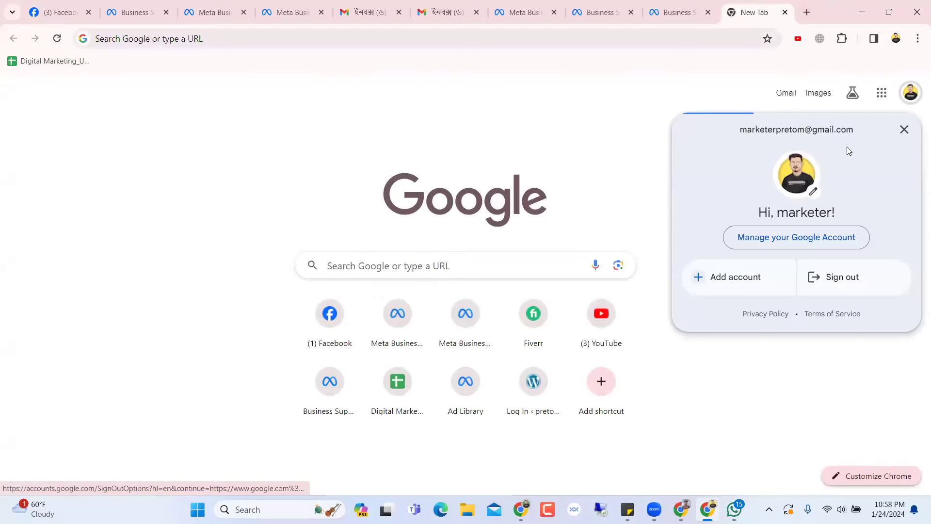
left_click_drag(854, 130, 739, 129)
right_click(840, 135)
left_click(779, 142)
key("alt+Tab")
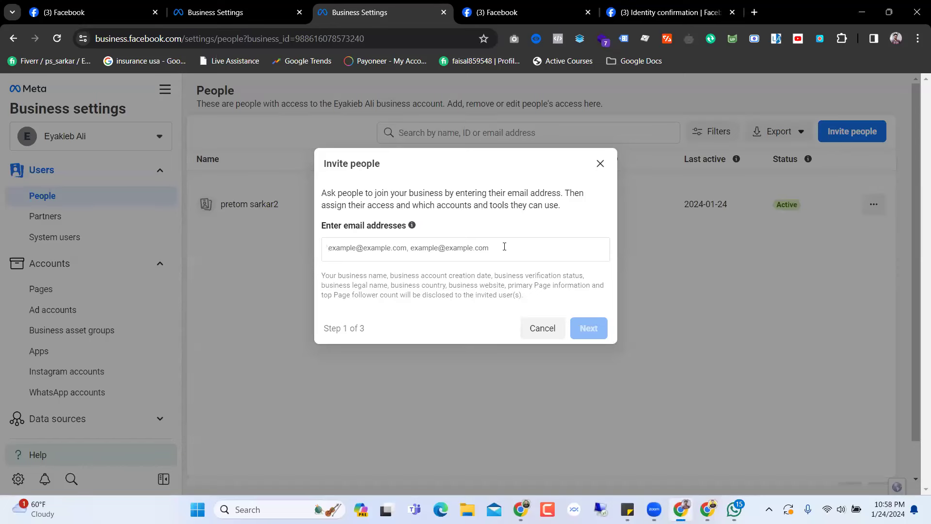
Paste the copied e-mail into the invite and give full control over Everything.
key("ctrl+v")
left_click(588, 329)
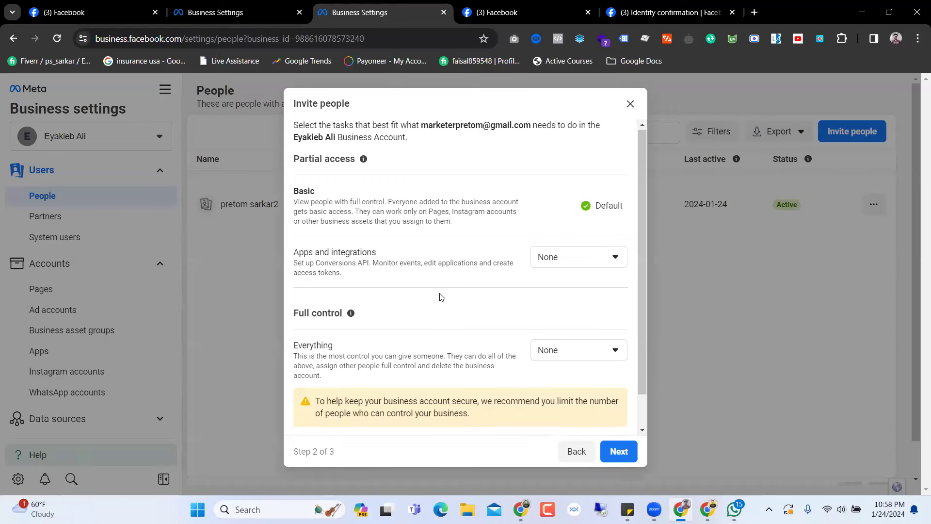
scroll(441, 297, "down", 1)
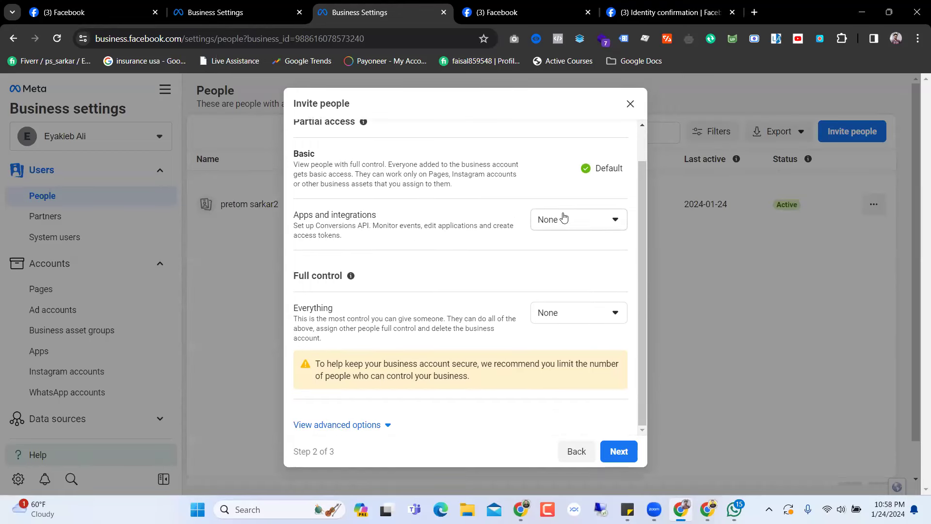
left_click(581, 320)
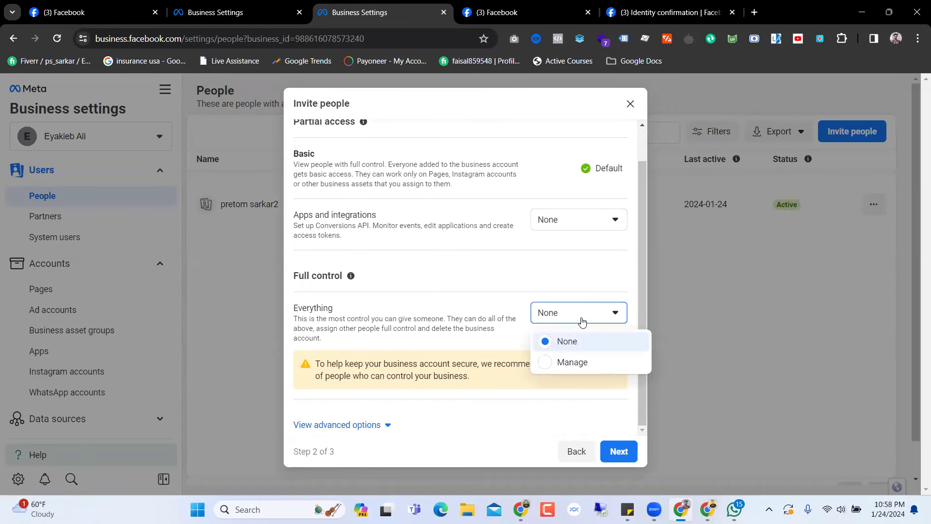
left_click(568, 362)
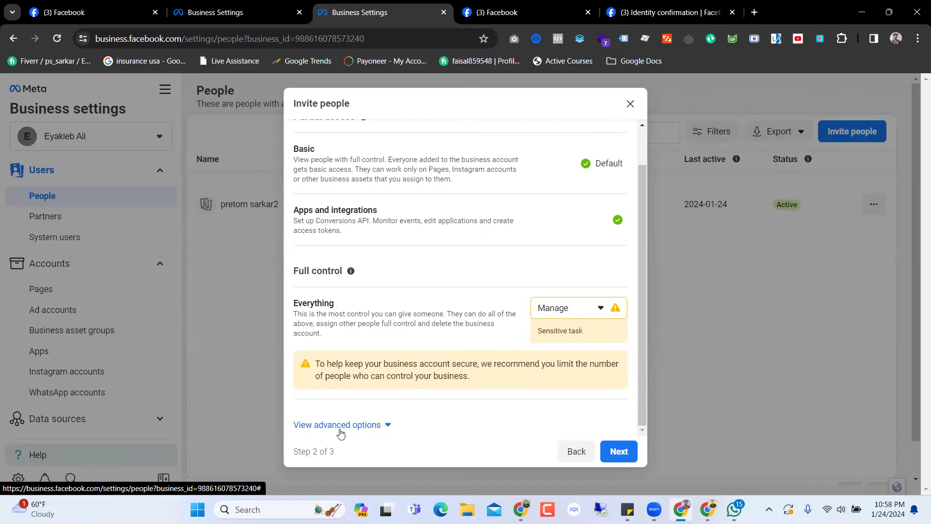
Under advanced options, set the invitee's Finance access to Manage.
left_click(376, 429)
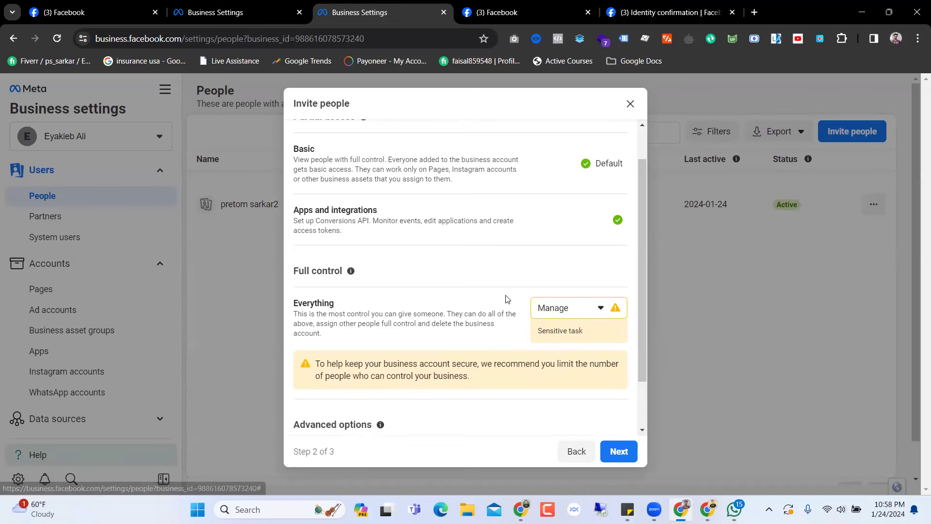
left_click(573, 406)
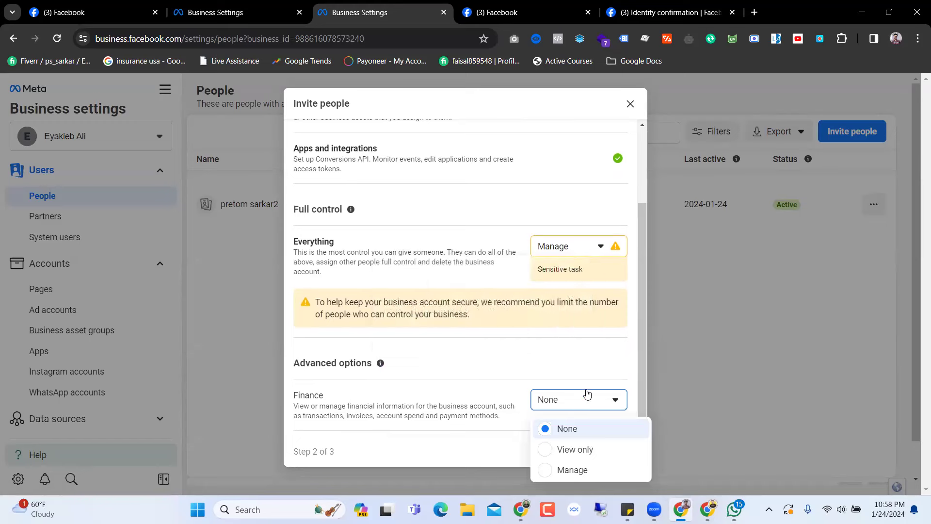
left_click(575, 469)
scroll(509, 294, "up", 3)
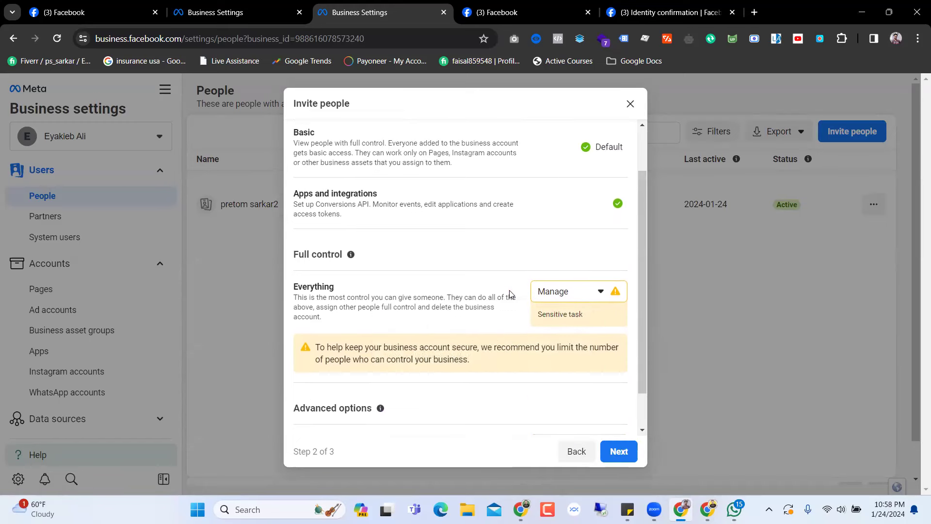
scroll(588, 234, "down", 3)
Give the invitee full control and Revenue access on the Zappos Shop page.
left_click(613, 454)
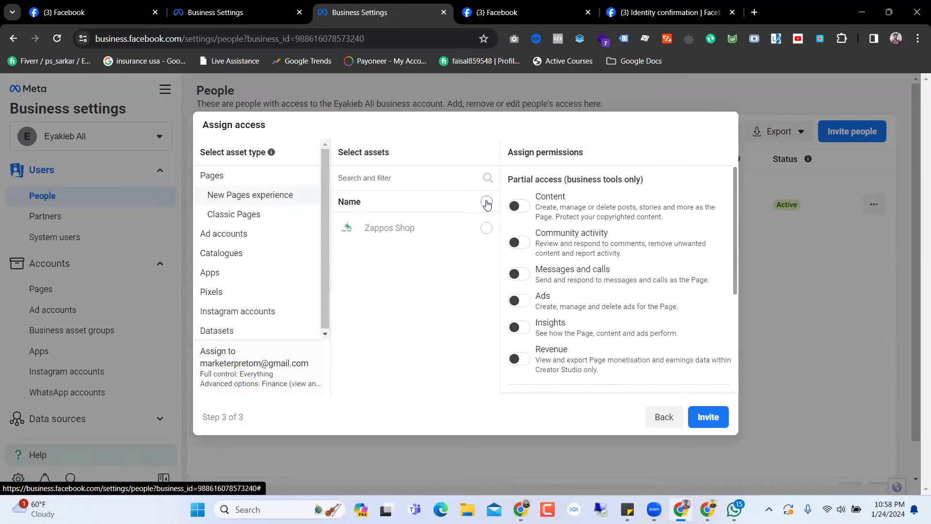
left_click(486, 202)
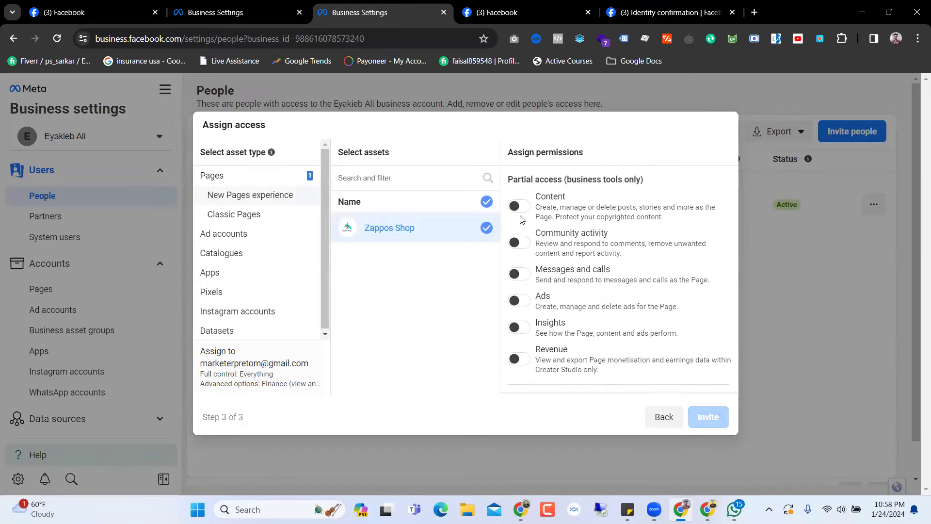
scroll(528, 237, "down", 4)
scroll(538, 230, "up", 3)
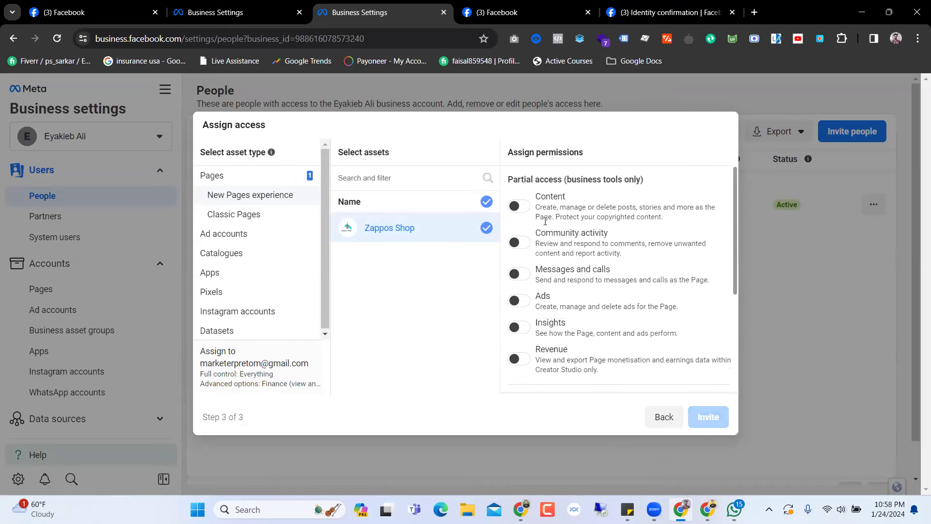
scroll(531, 210, "down", 3)
left_click(519, 358)
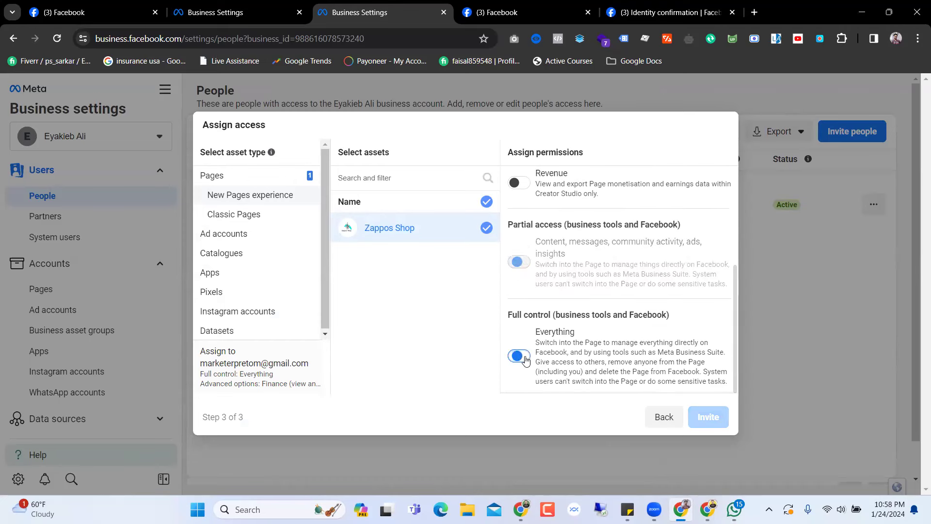
scroll(517, 361, "up", 3)
left_click(518, 360)
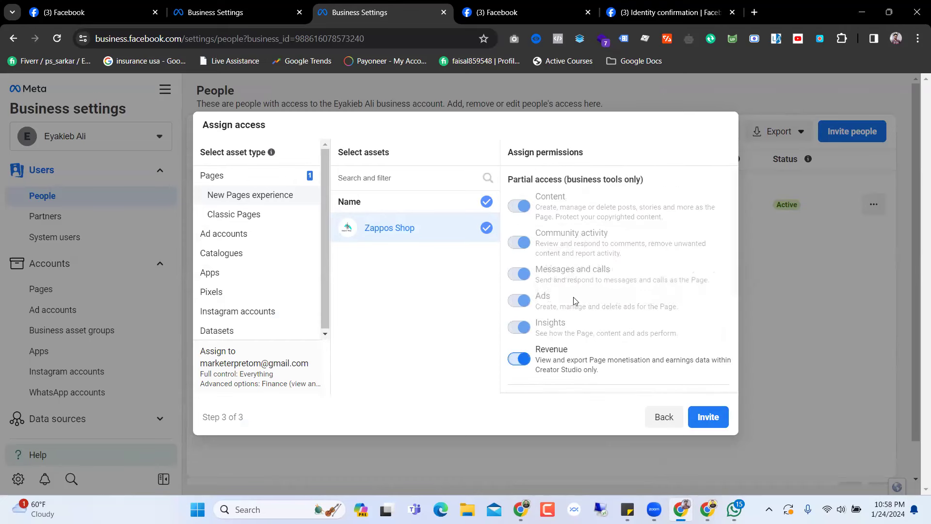
Give the invitee full control of the business's only ad account.
left_click(224, 234)
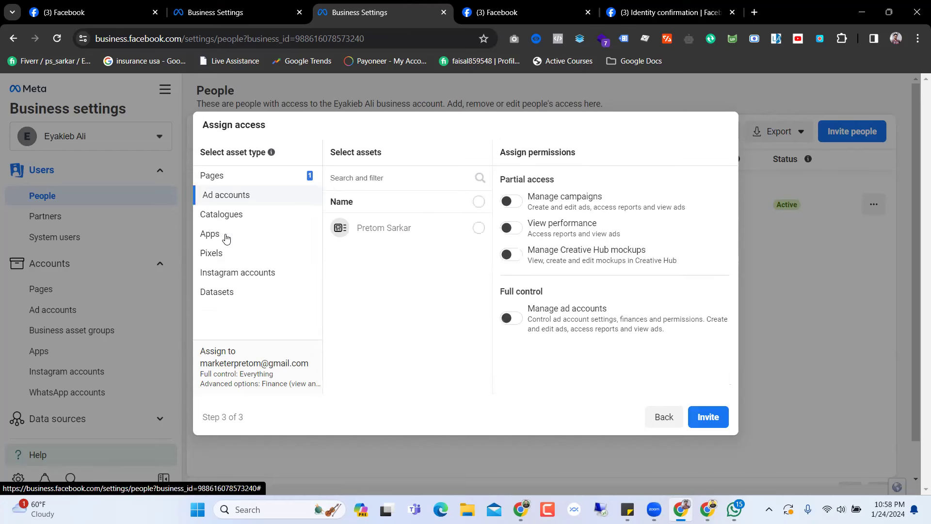
left_click(478, 201)
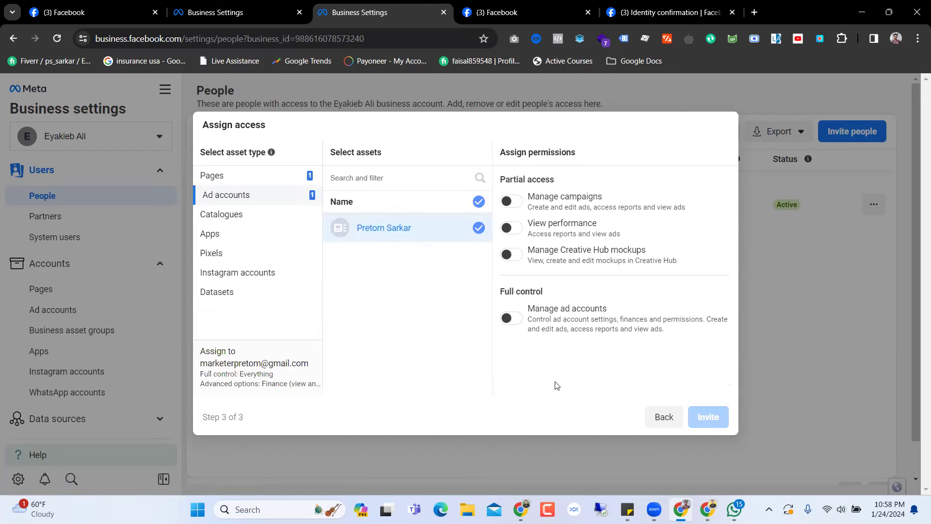
left_click(514, 318)
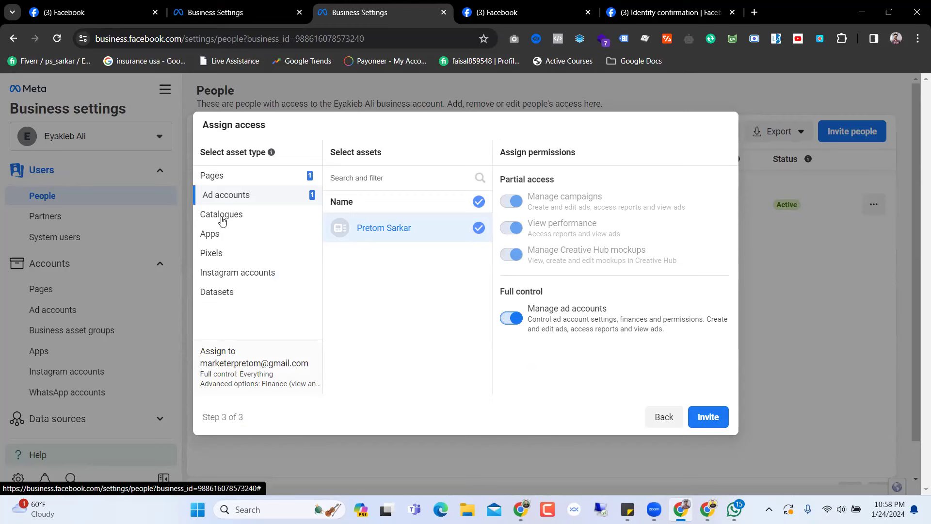
Check catalogues, apps, pixels and Instagram accounts, and review the page and ad account permissions.
left_click(222, 218)
left_click(215, 231)
left_click(213, 249)
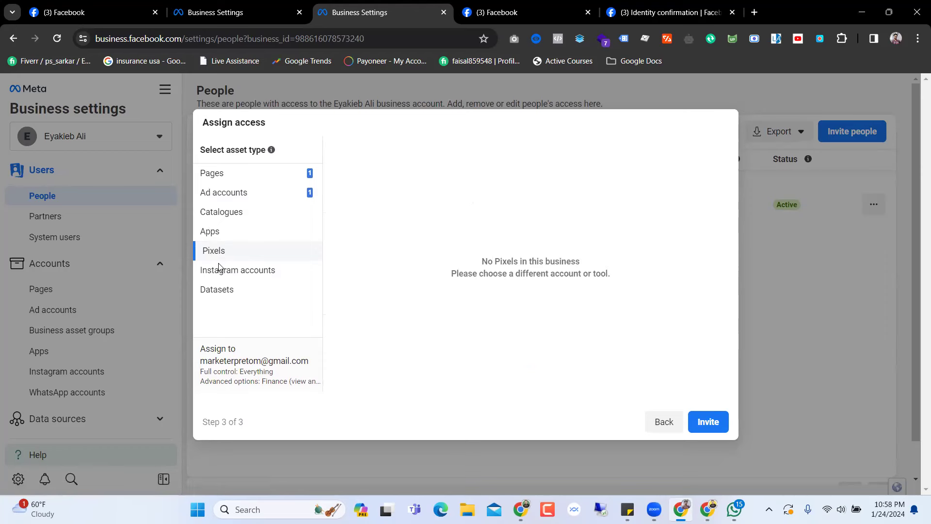
left_click(219, 268)
left_click(223, 289)
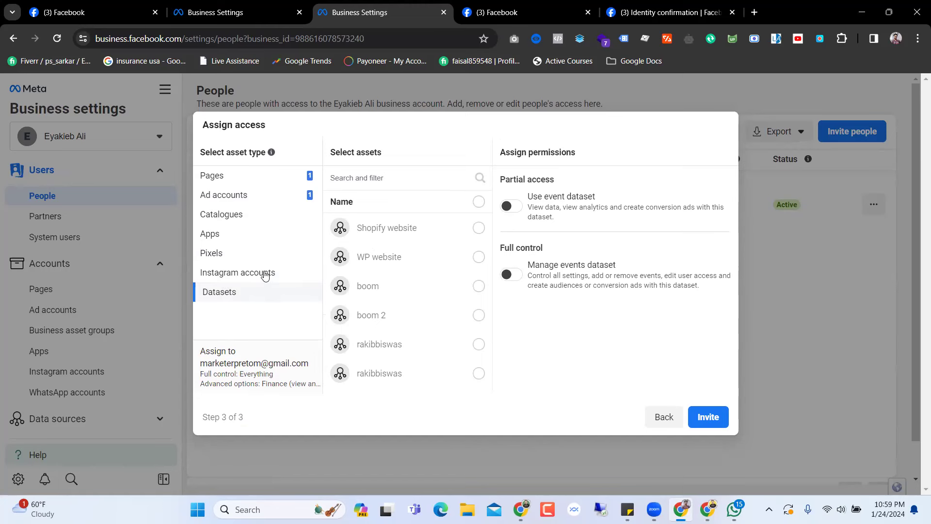
left_click(229, 214)
left_click(233, 194)
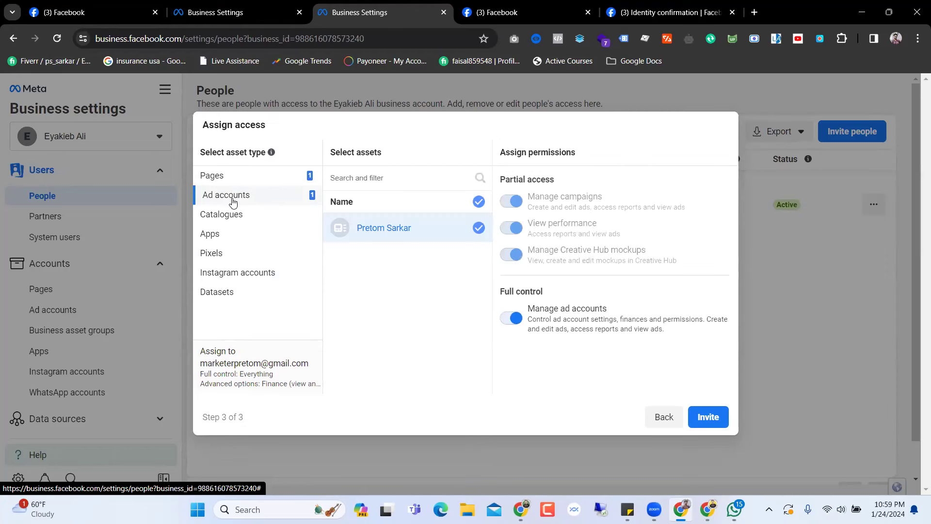
left_click(222, 178)
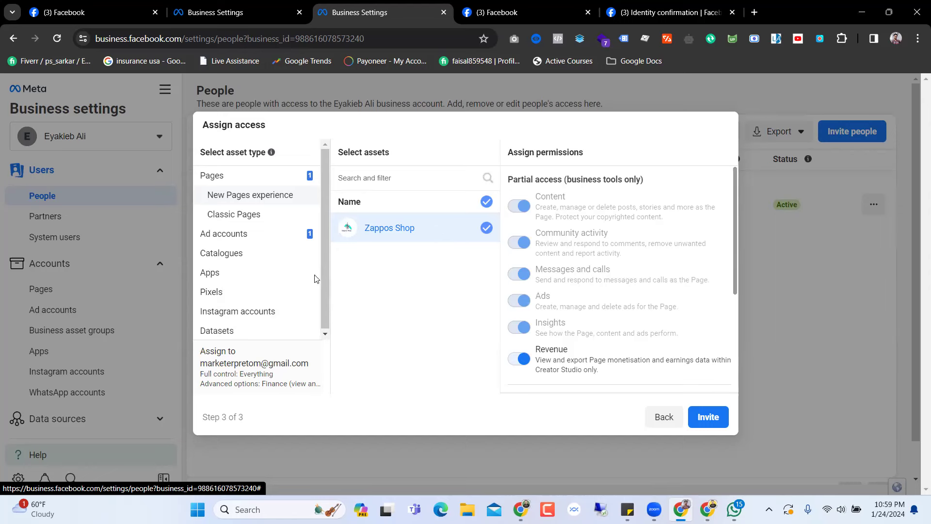
scroll(268, 291, "down", 1)
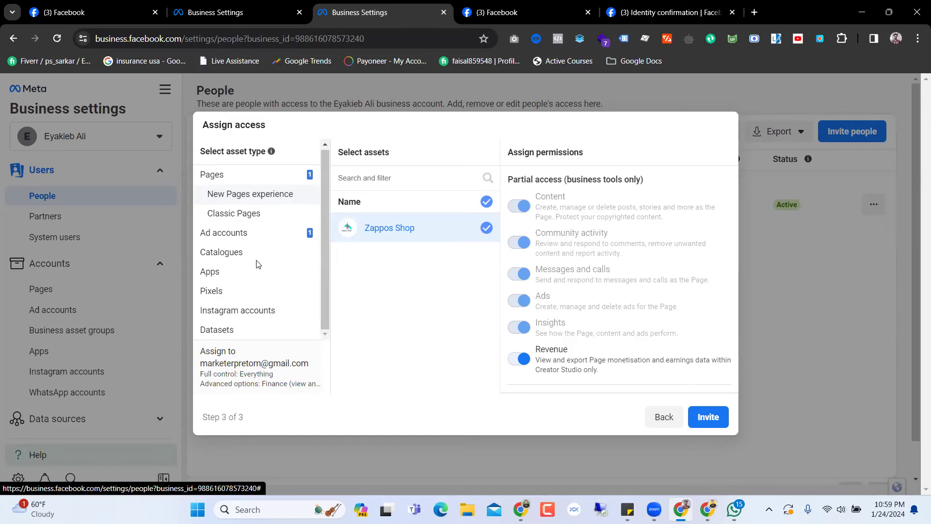
Select all six datasets with Use and Manage events dataset access, then send the invitation.
left_click(228, 332)
left_click(478, 201)
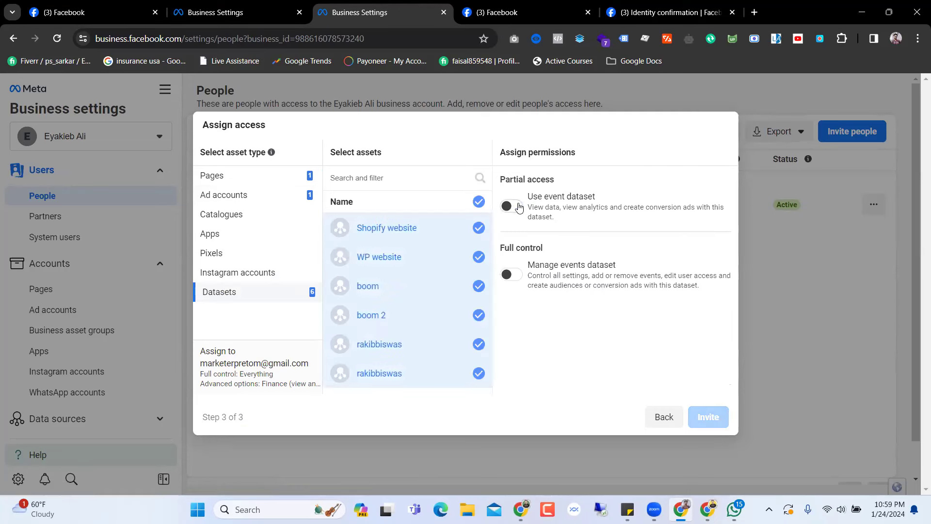
left_click(511, 206)
left_click(512, 274)
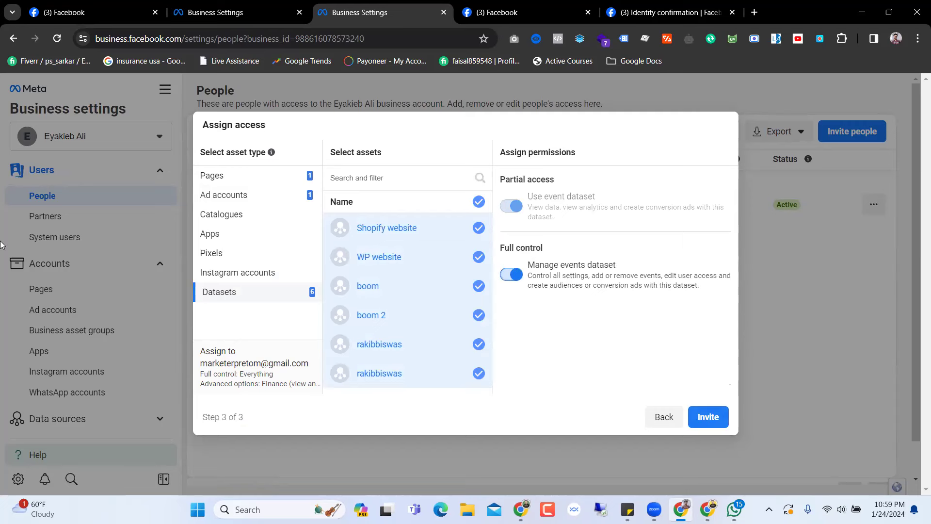
left_click(709, 416)
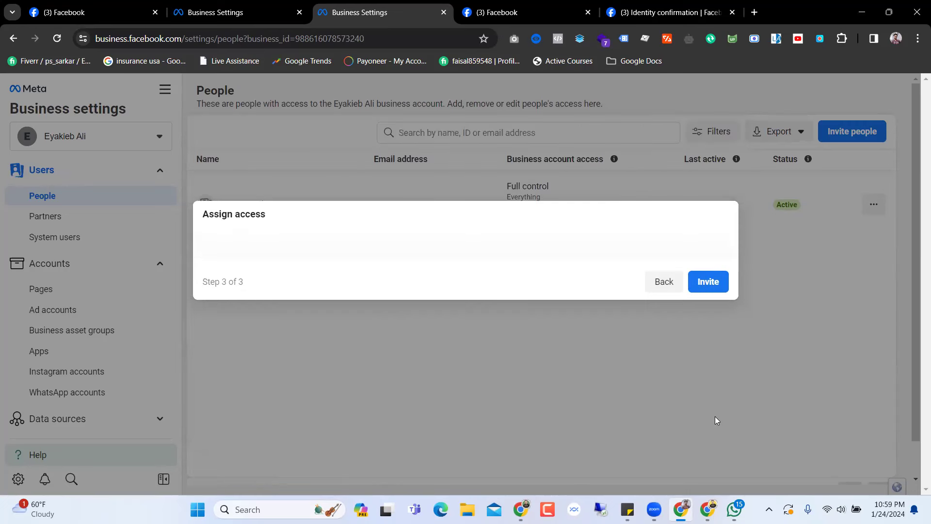
Retry the invitation, dismiss the request error, and switch to the other Chrome window's New Tab.
left_click(710, 283)
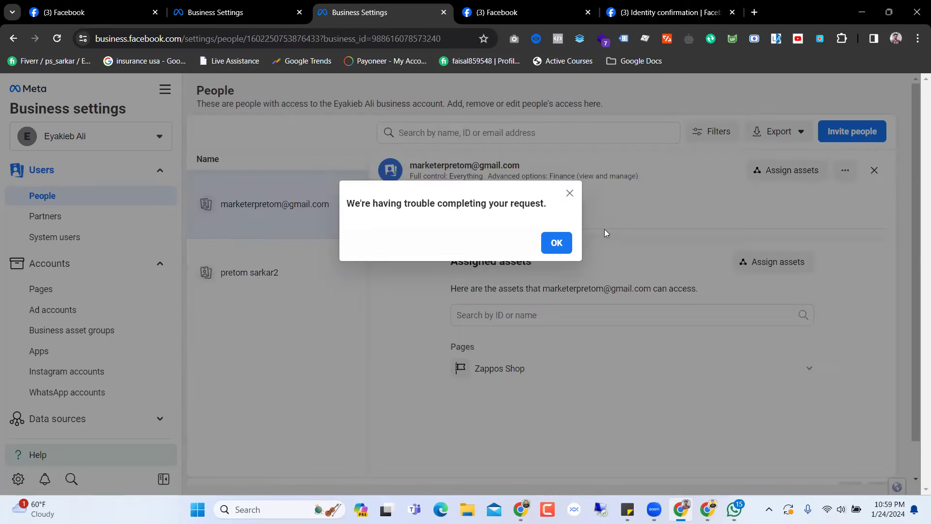
left_click(556, 241)
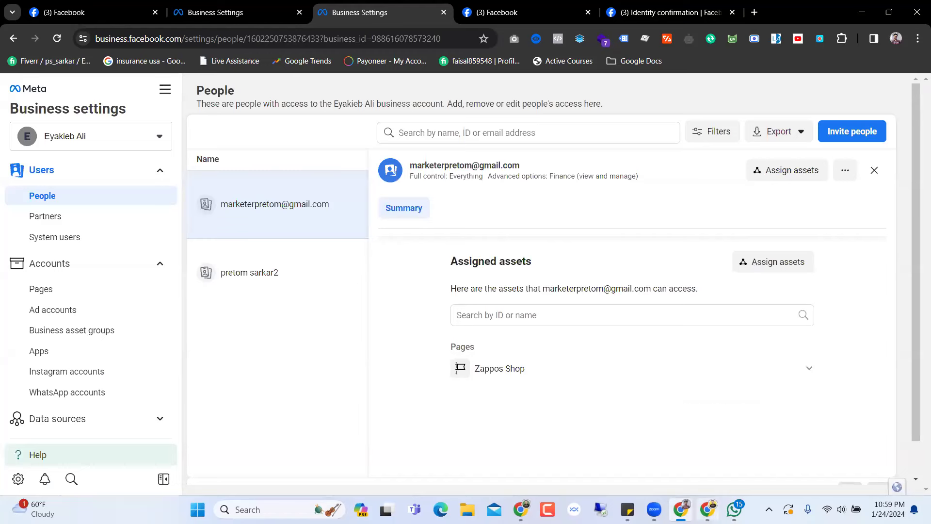
mouse_move(708, 509)
left_click(706, 436)
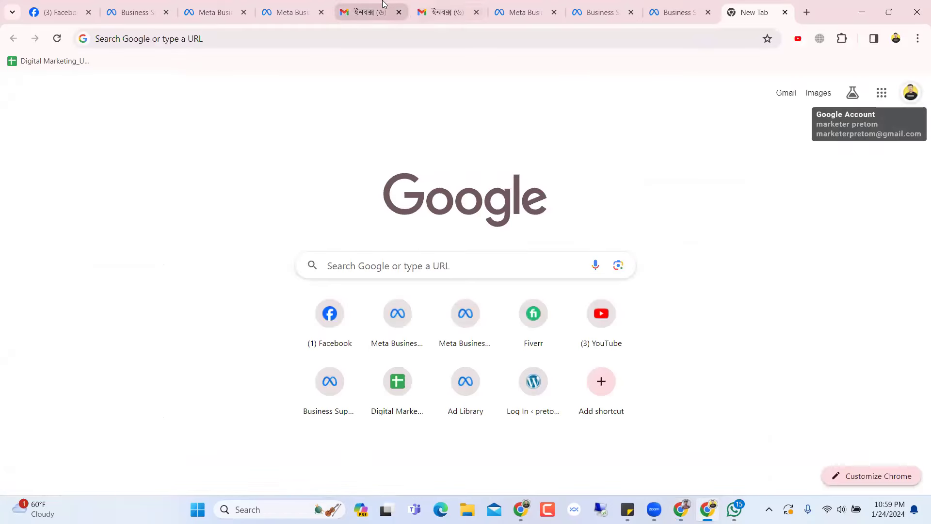
Refresh Gmail, open the Meta Business Suite invitation under Social, and follow Get started.
left_click(367, 12)
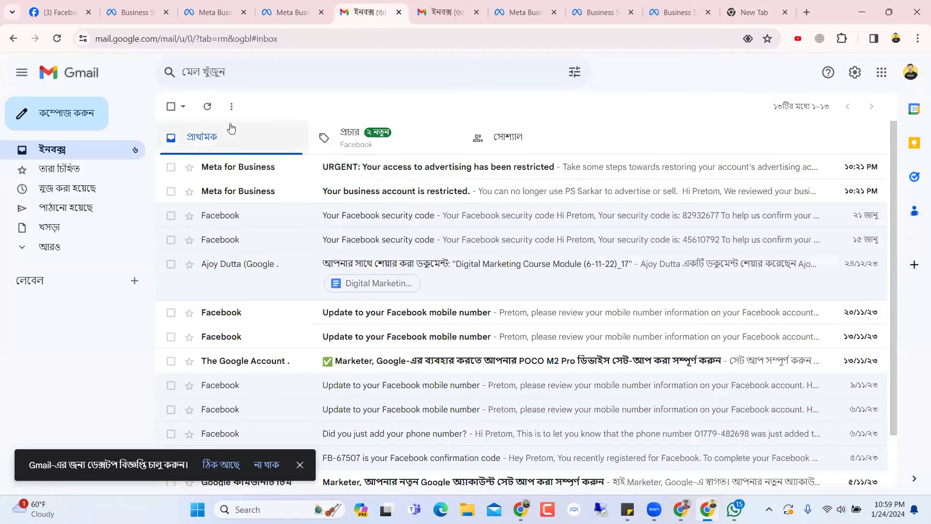
left_click(208, 107)
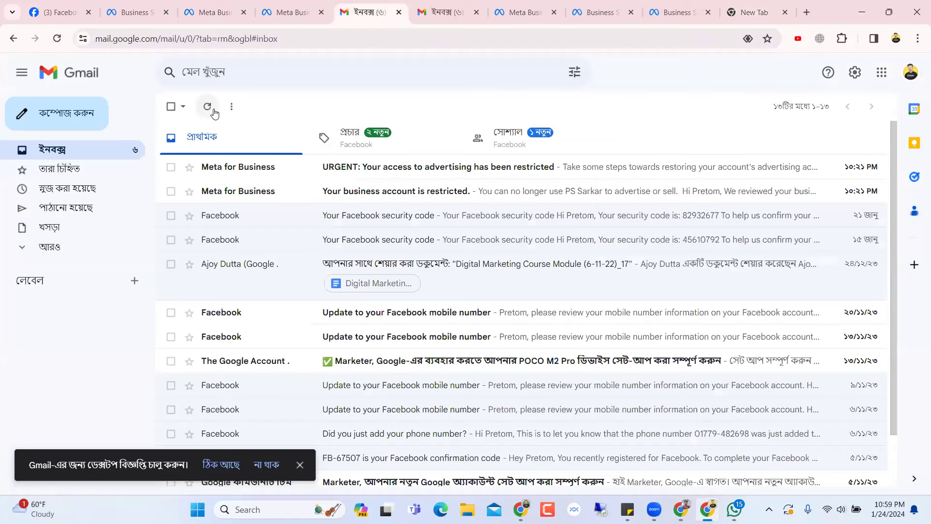
left_click(499, 147)
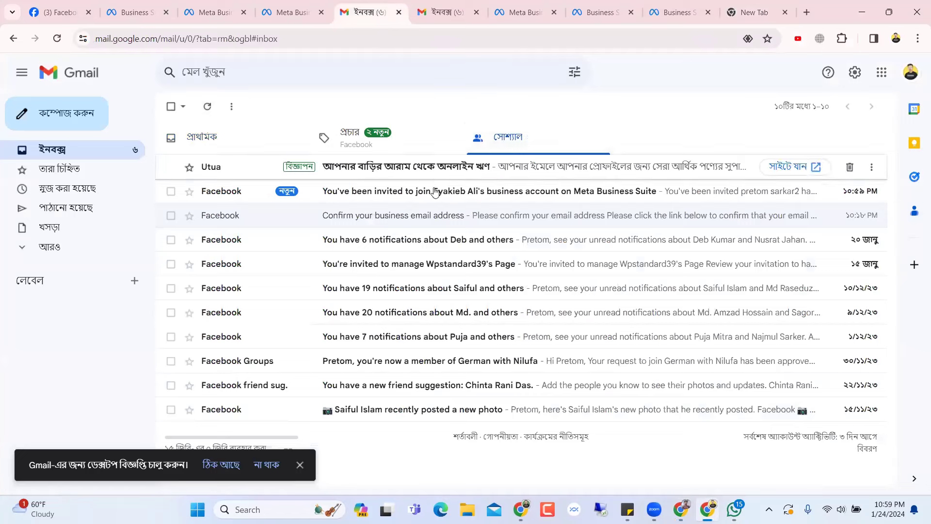
left_click(517, 197)
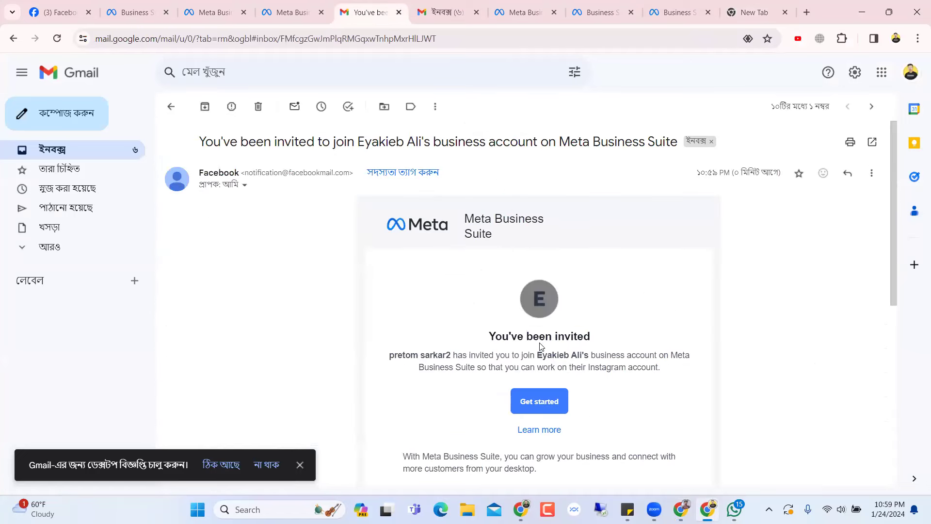
scroll(545, 352, "down", 5)
scroll(544, 350, "up", 4)
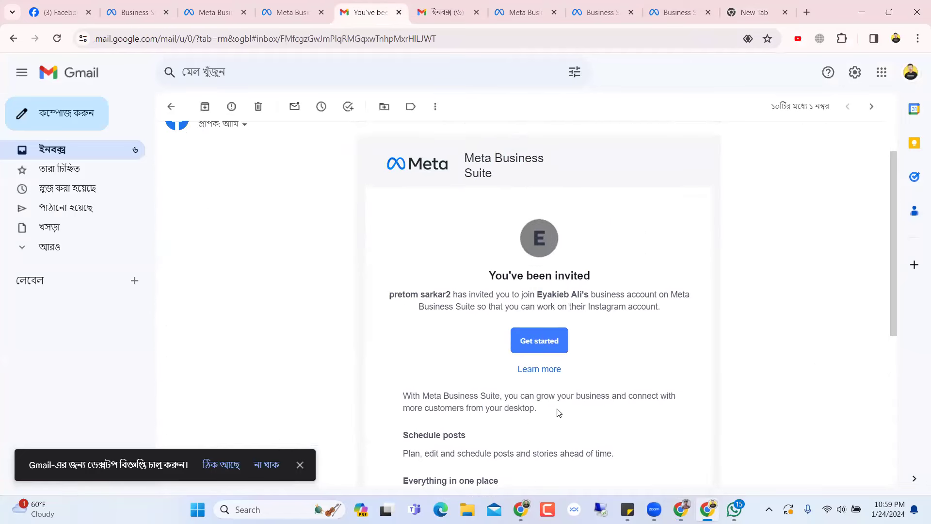
scroll(606, 373, "down", 5)
scroll(603, 369, "up", 5)
left_click(551, 343)
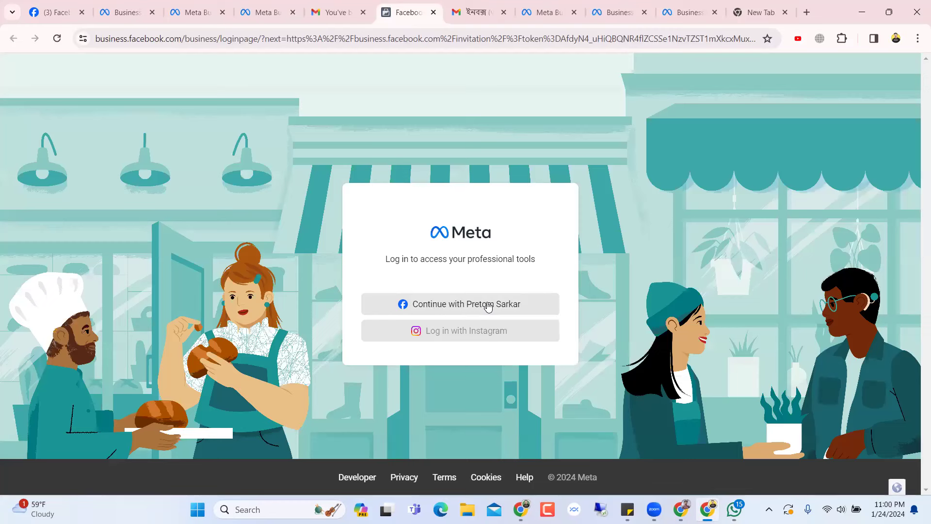
Log in with Facebook, enter your display name, and continue past the business details review.
left_click(513, 305)
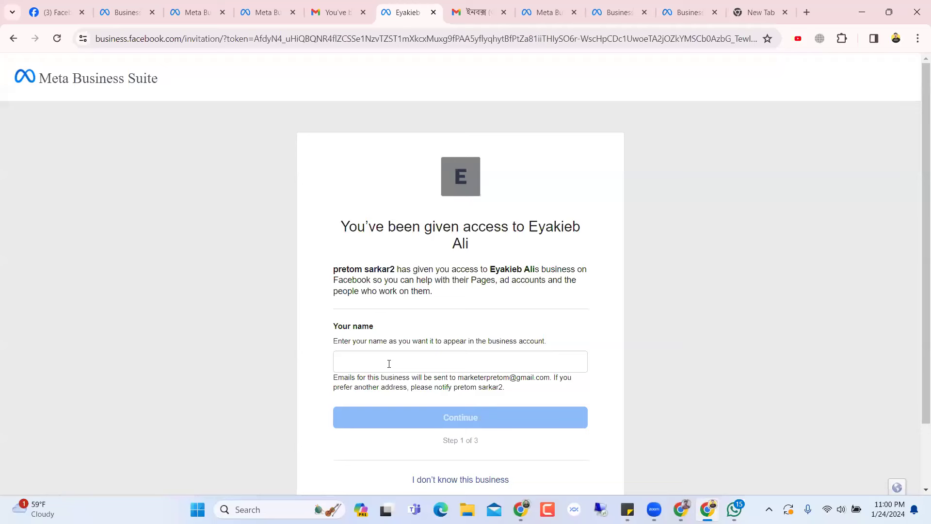
left_click(400, 358)
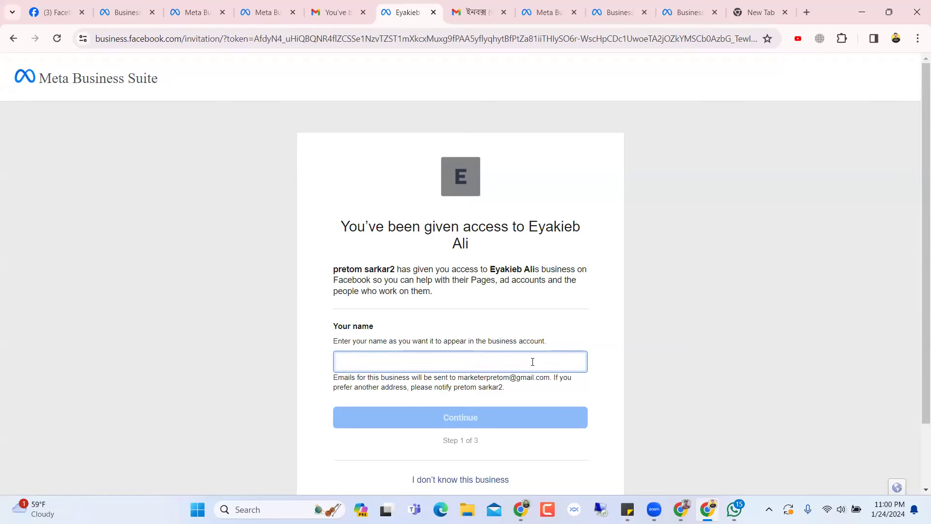
type("Pretom Sa")
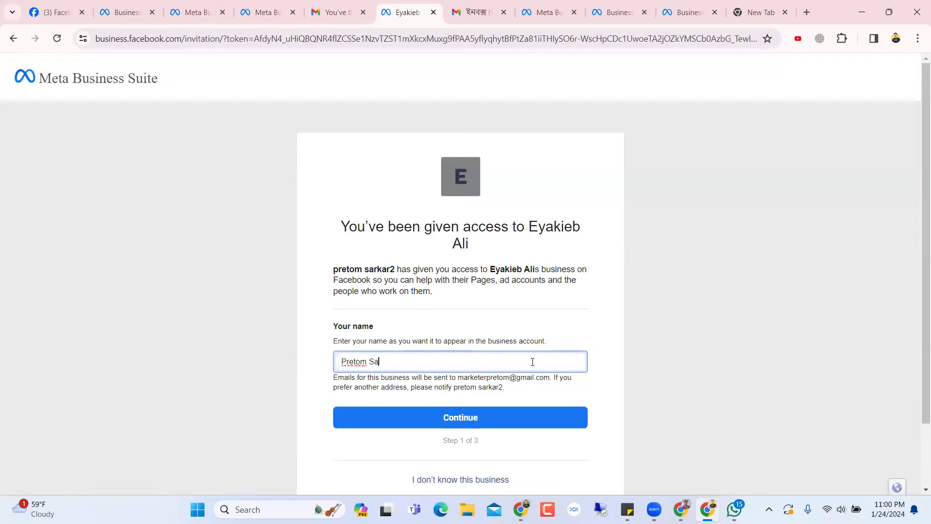
key("BackSpace")
key("BackSpace")
key("BackSpace")
key("BackSpace")
key("BackSpace")
key("BackSpace")
key("BackSpace")
key("BackSpace")
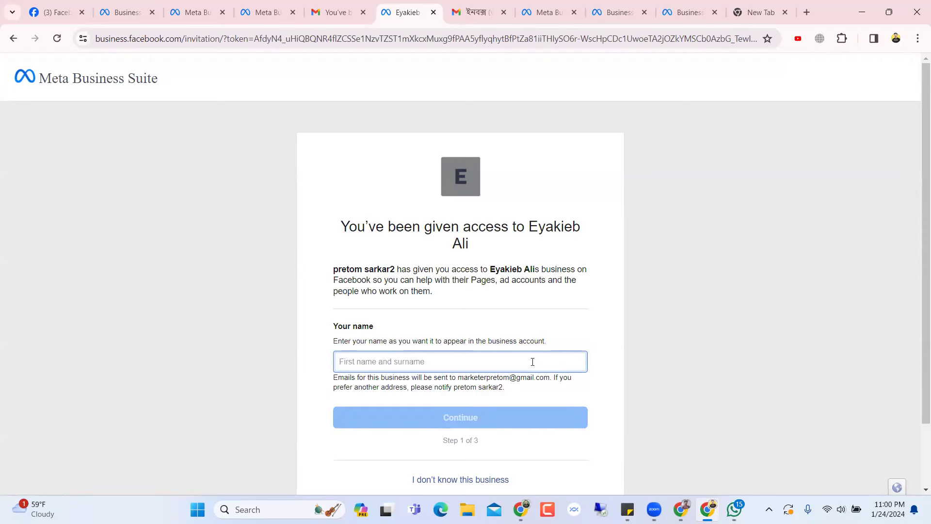
type("Ps Sarkar")
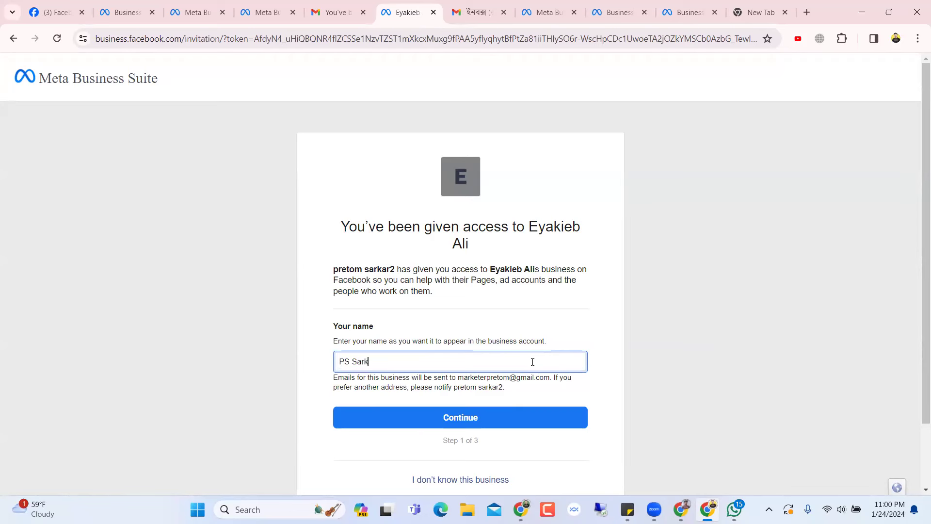
left_click(492, 417)
scroll(497, 409, "down", 4)
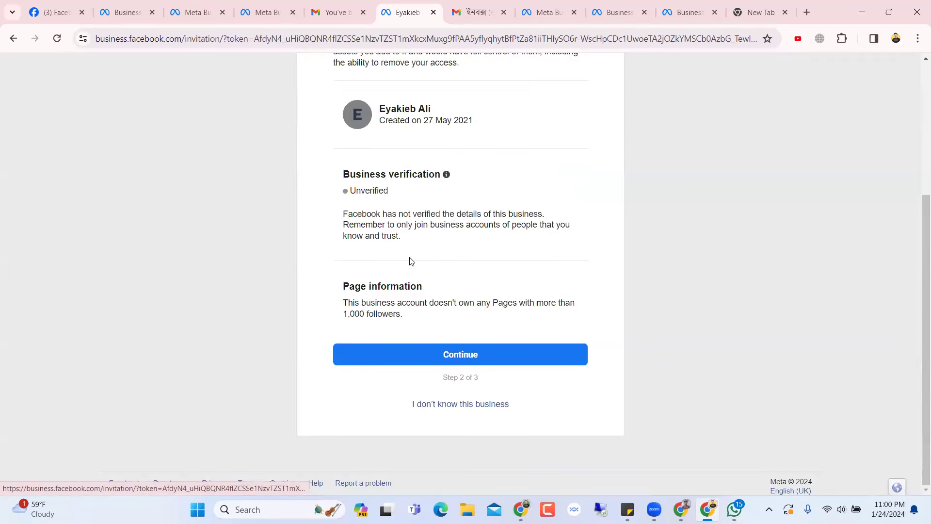
left_click(476, 357)
Accept the invitation and confirm with the account password to reach the Zappos Shop home.
left_click(478, 391)
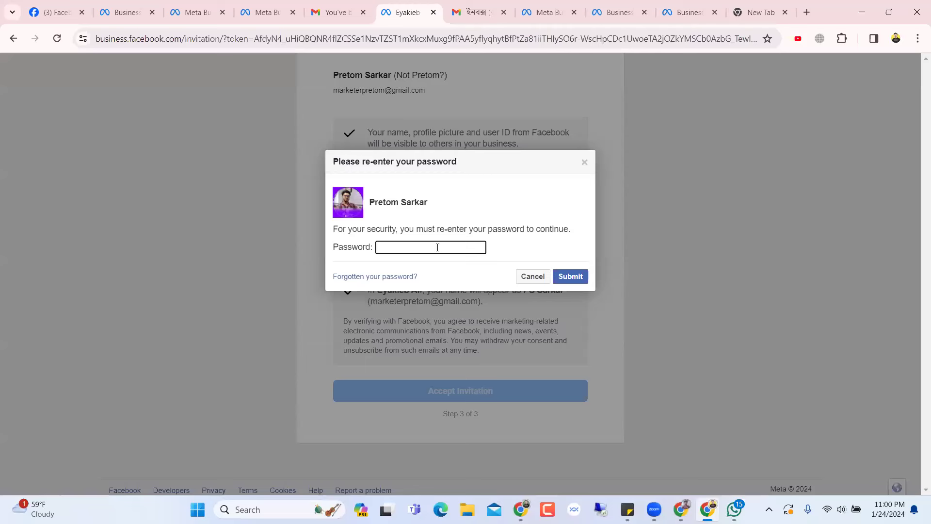
left_click(437, 247)
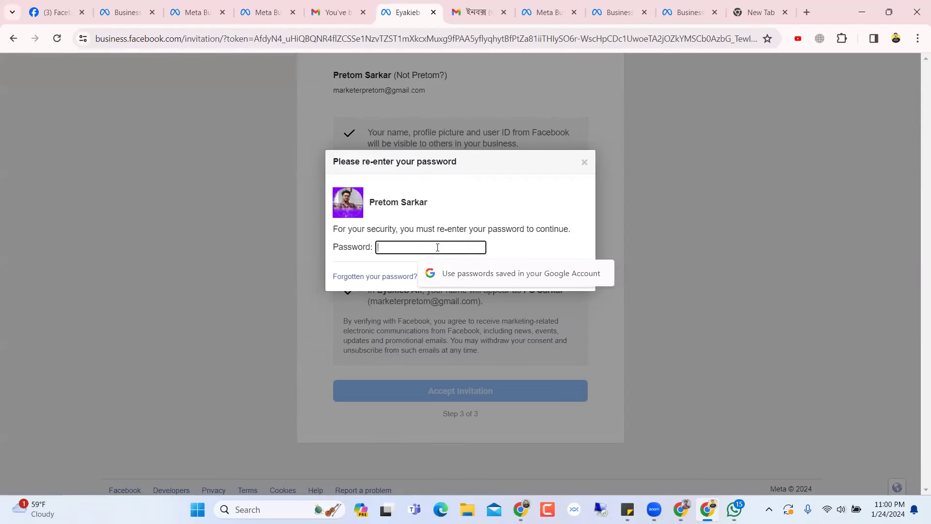
type("•")
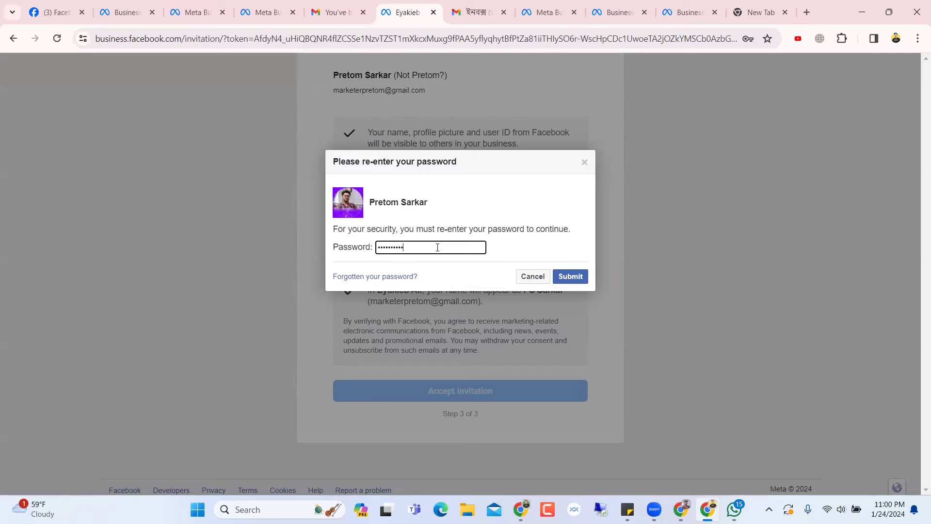
left_click(573, 276)
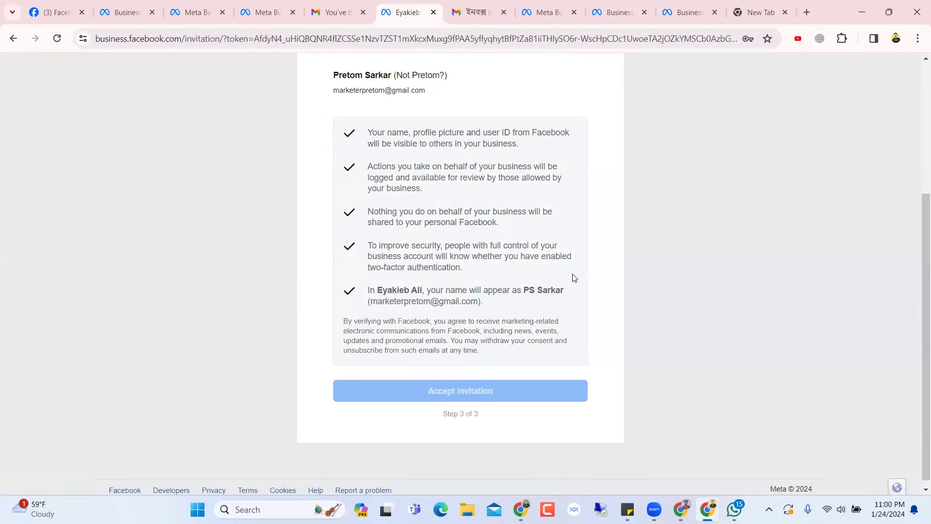
scroll(574, 277, "up", 4)
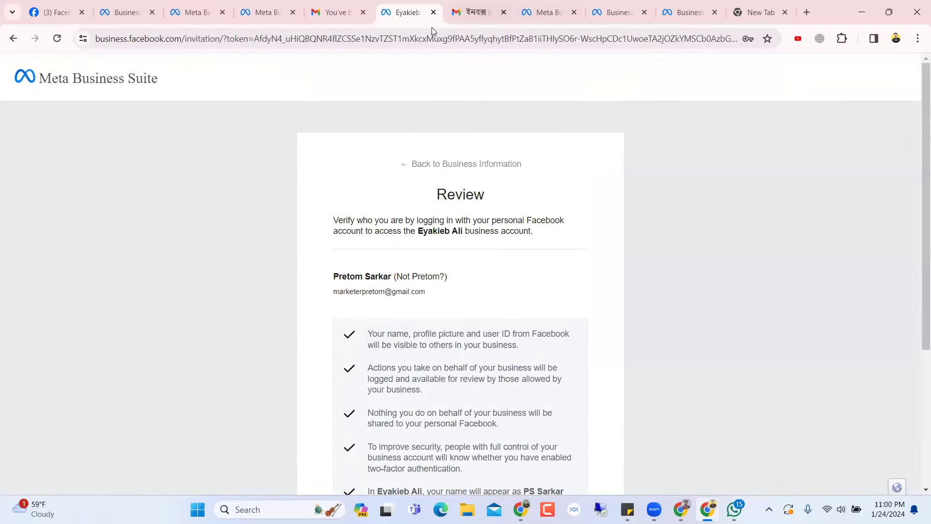
scroll(527, 182, "down", 4)
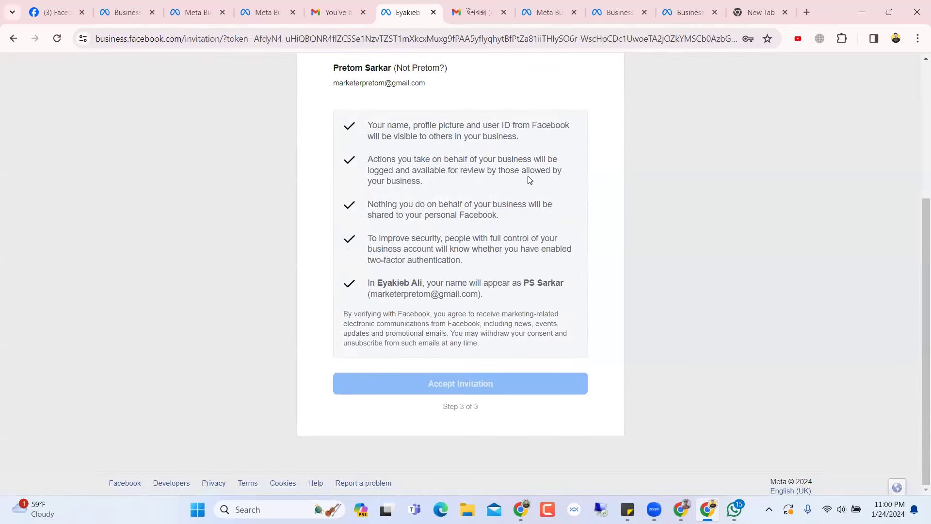
scroll(528, 169, "up", 4)
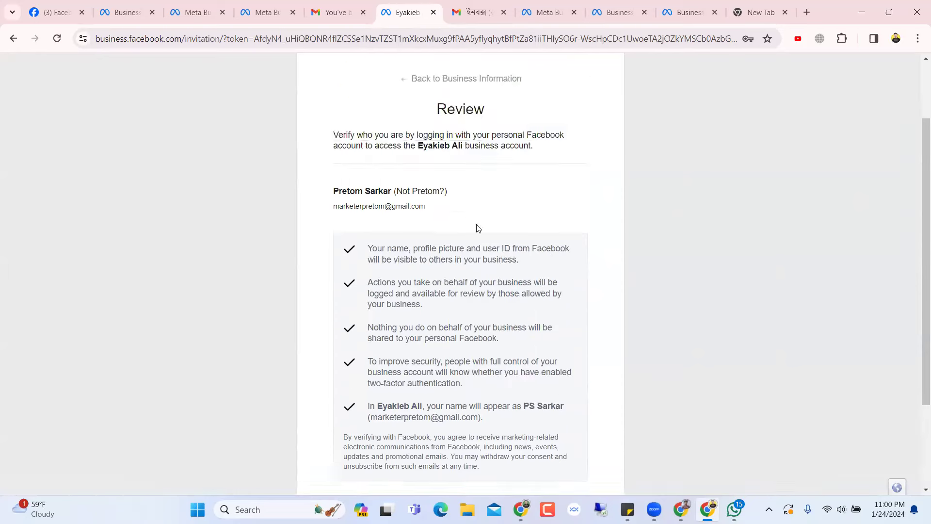
scroll(456, 210, "down", 4)
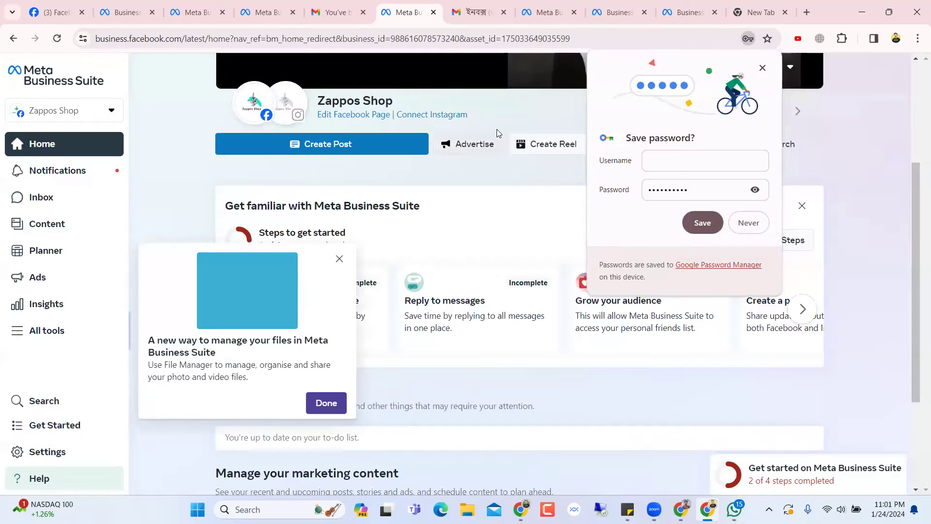
Decline saving the password, dismiss the File Manager tip, and open the business account switcher.
left_click(751, 224)
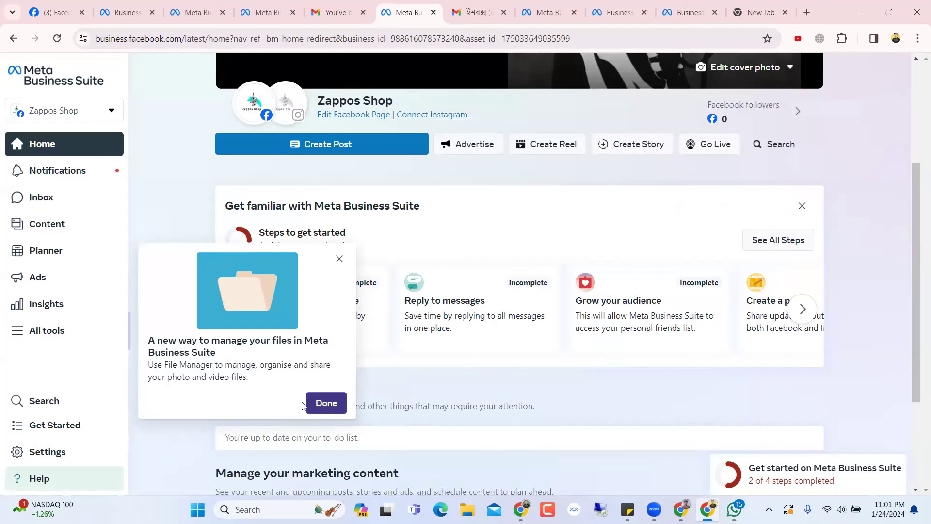
left_click(326, 402)
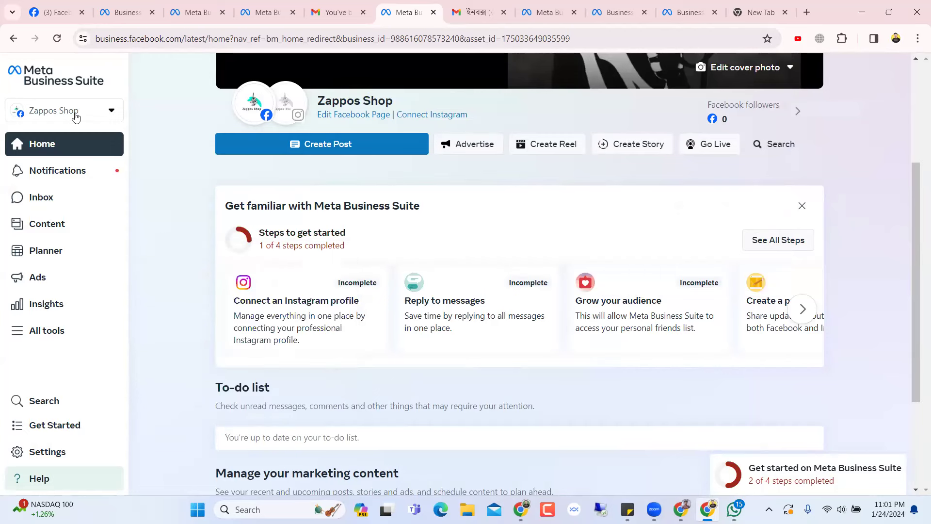
left_click(102, 111)
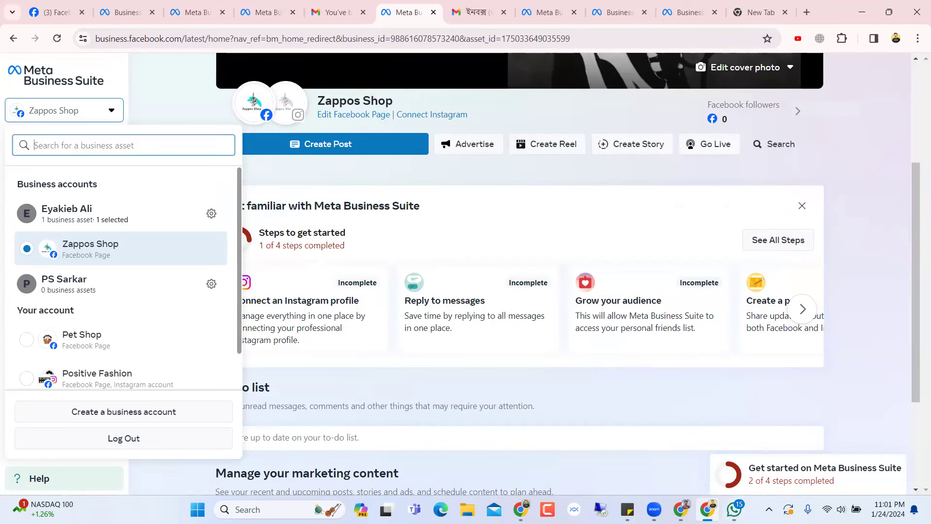
Reopen the business account list and open the account's Settings to its People section.
left_click(681, 510)
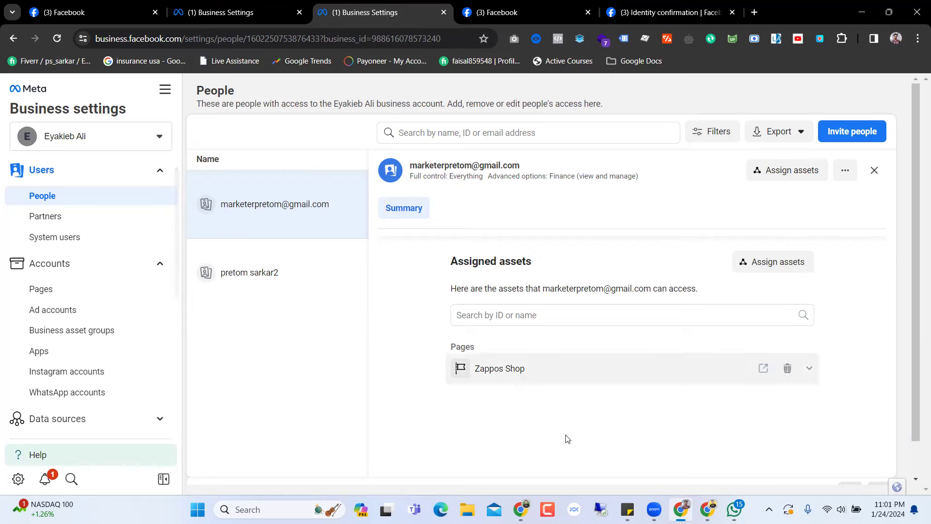
left_click(707, 509)
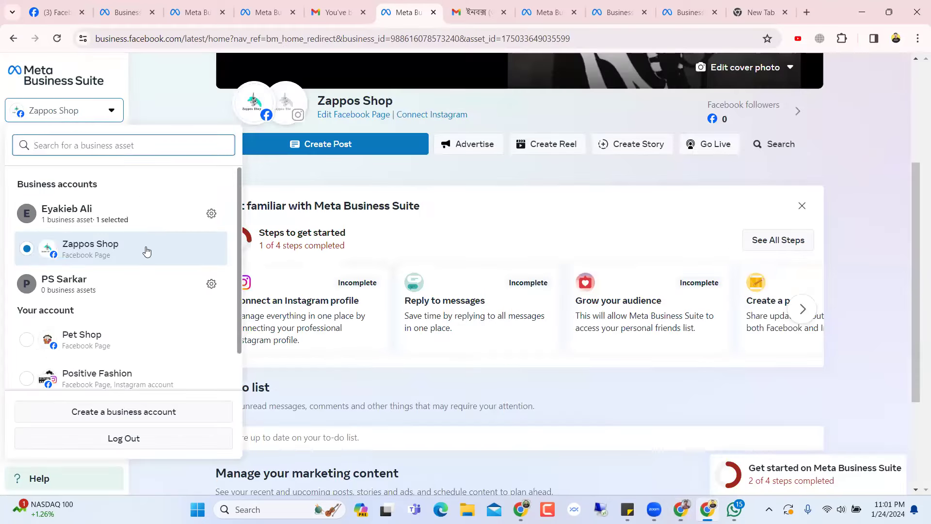
left_click(130, 90)
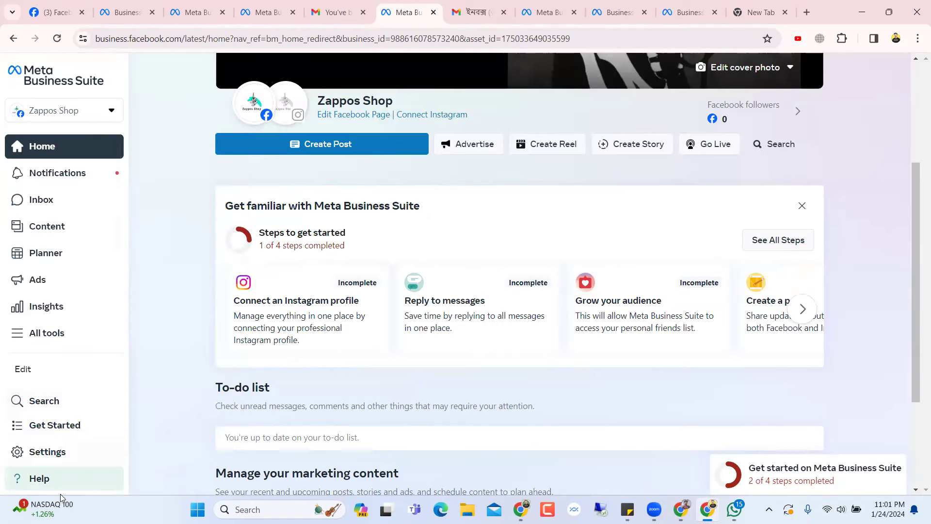
left_click(68, 479)
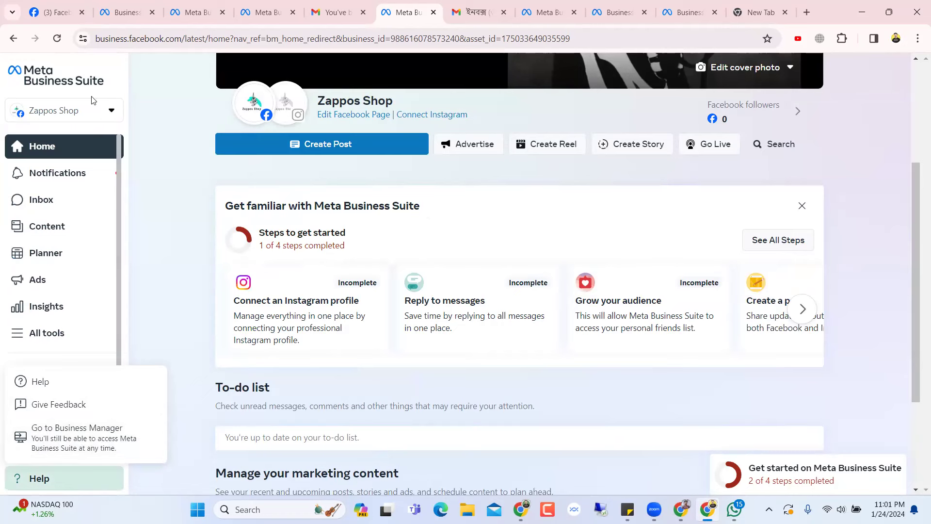
left_click(104, 110)
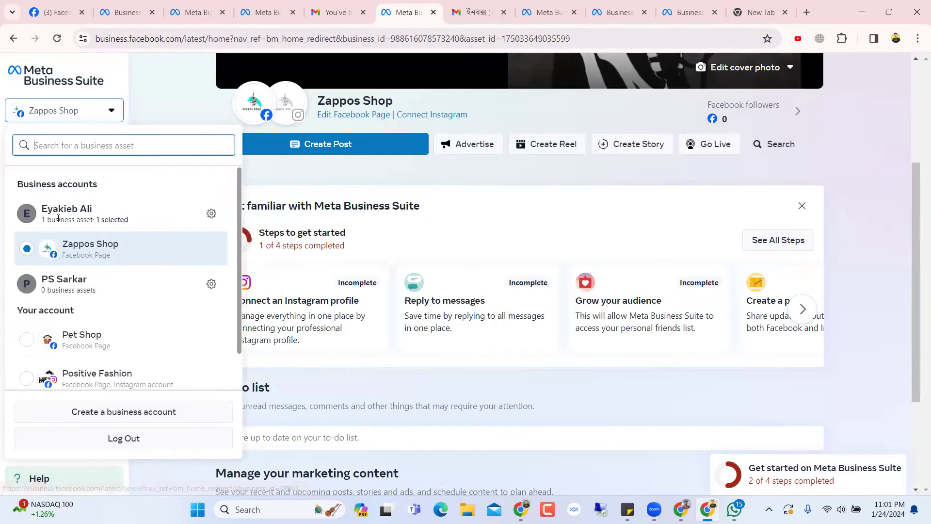
left_click(211, 215)
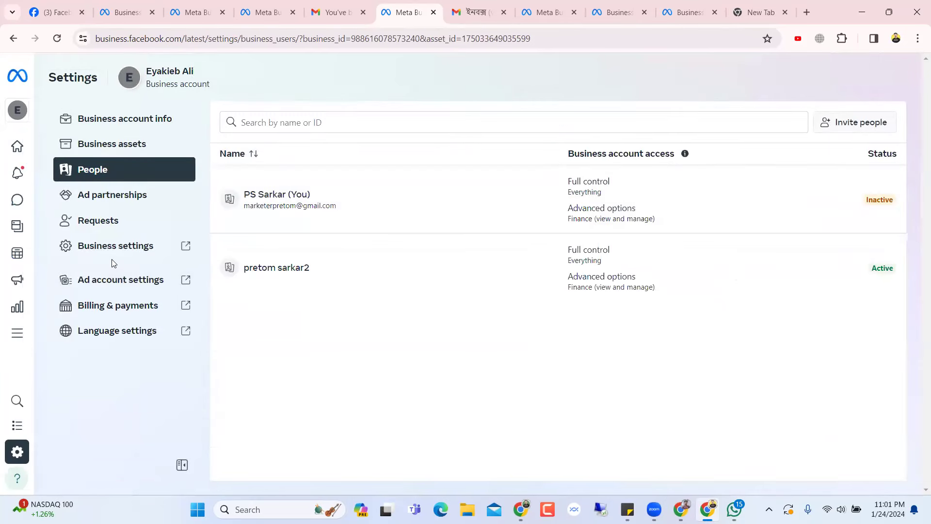
Open full Business settings, browse Ad accounts and Pages, then go to Data sources > Datasets.
left_click(152, 248)
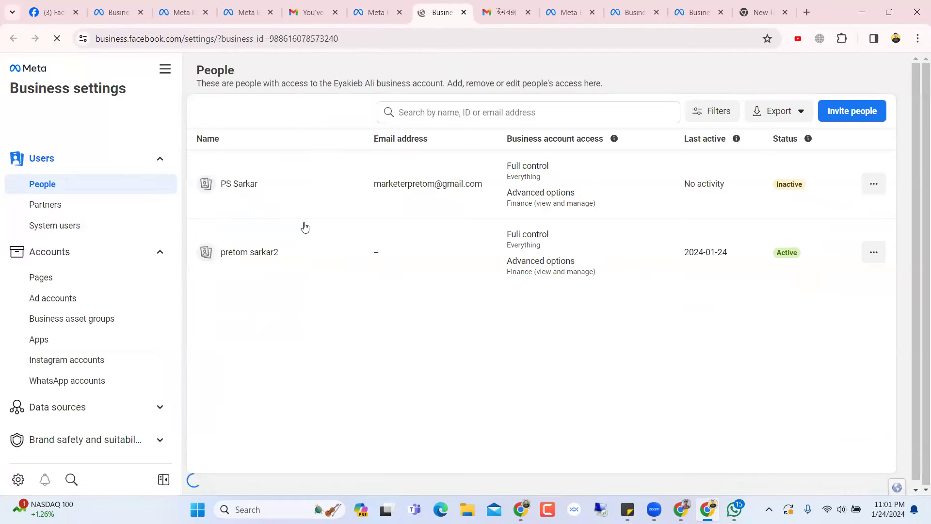
left_click(62, 298)
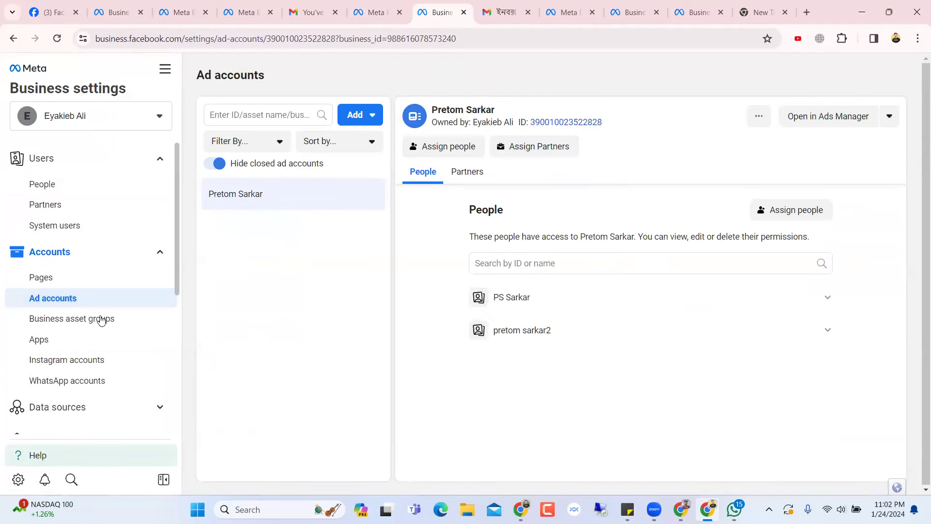
scroll(78, 292, "down", 4)
scroll(80, 294, "up", 4)
scroll(79, 294, "down", 5)
left_click(76, 172)
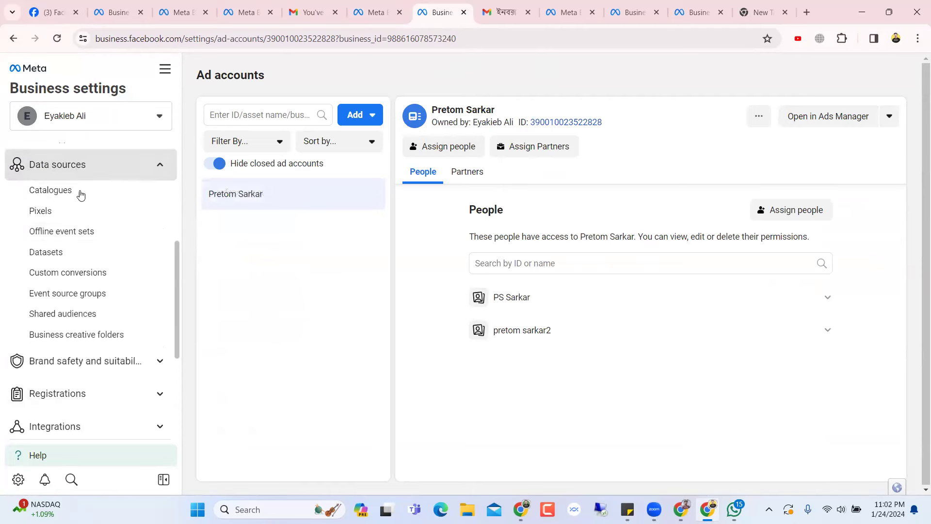
scroll(79, 203, "up", 5)
left_click(51, 274)
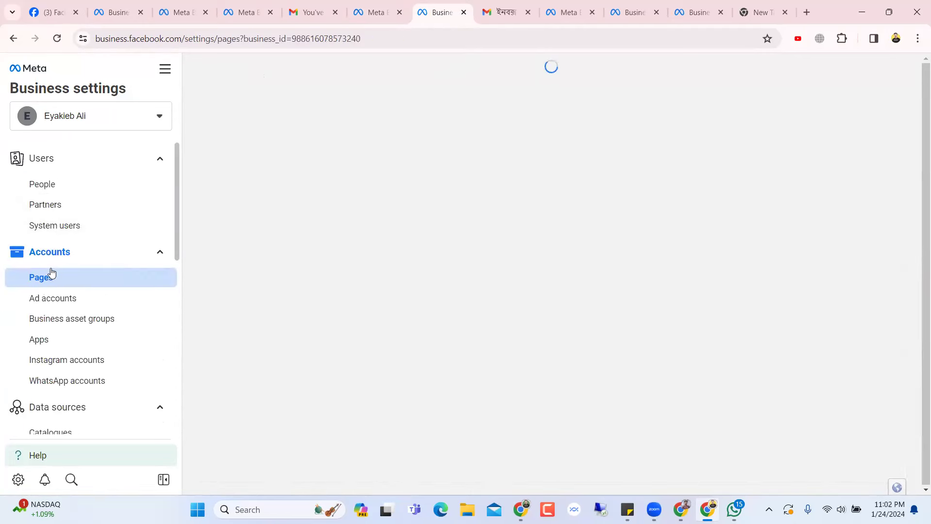
scroll(629, 290, "down", 1)
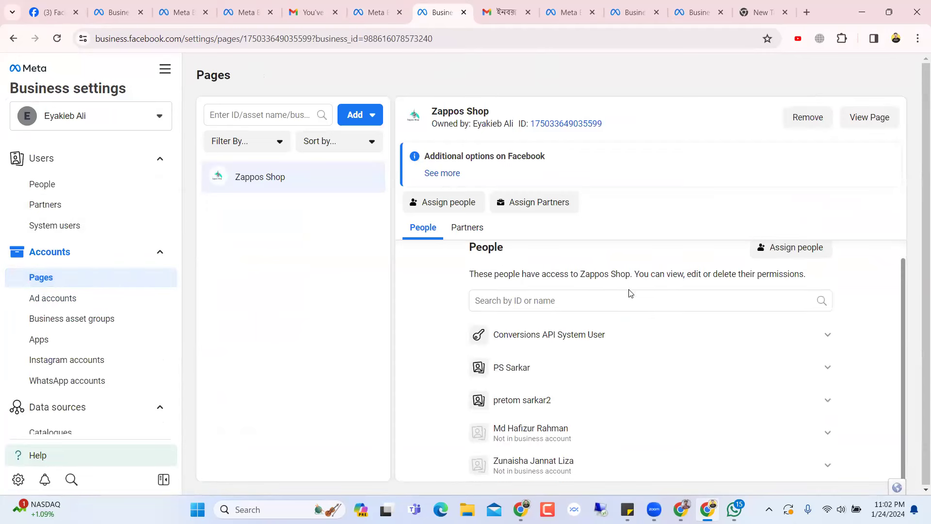
scroll(75, 311, "down", 4)
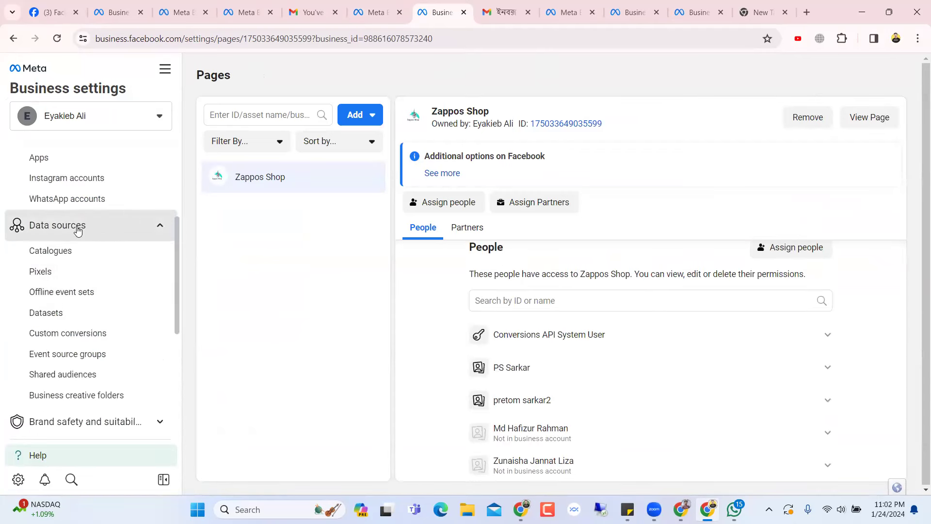
left_click(71, 319)
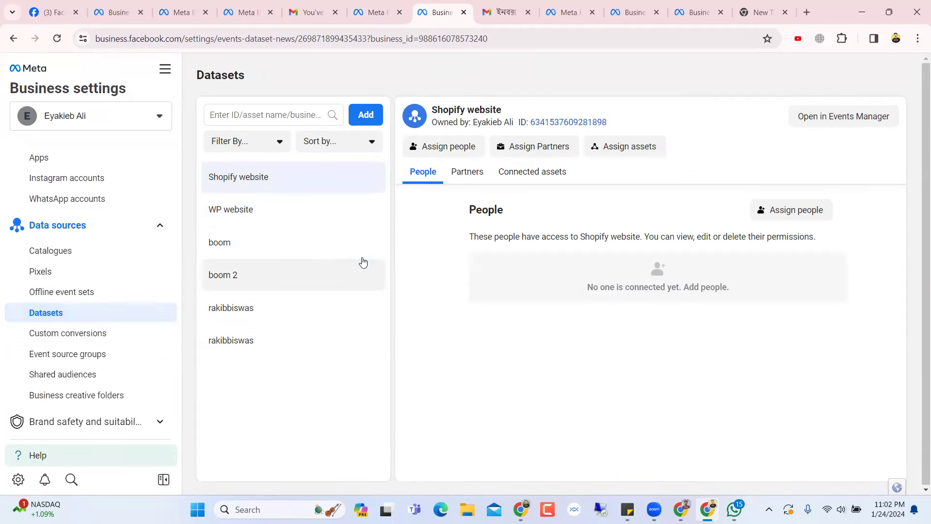
Scroll the Business settings sidebar down and go to the Business info page.
scroll(109, 356, "down", 5)
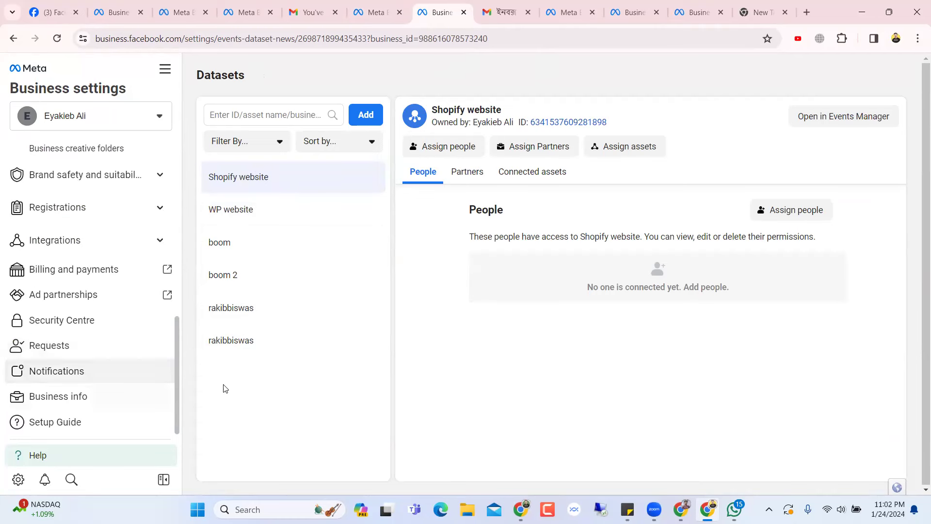
scroll(147, 362, "up", 9)
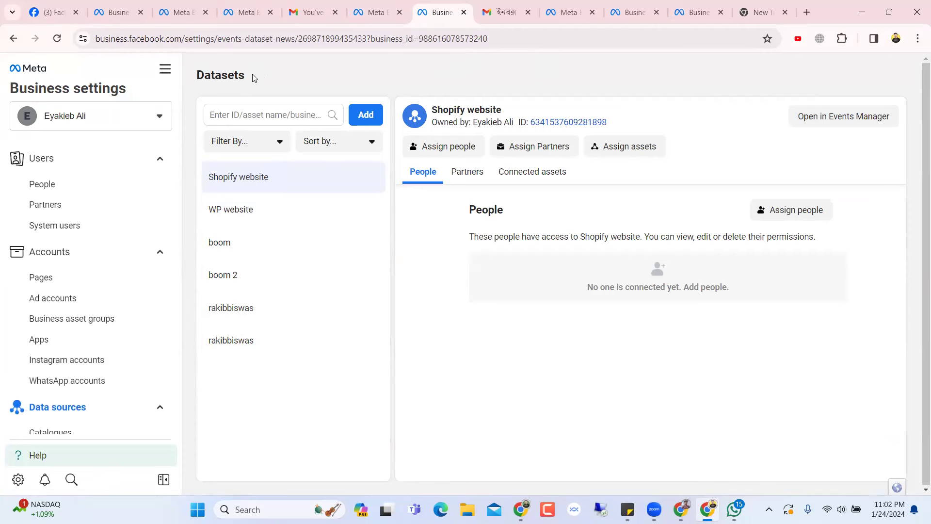
scroll(118, 253, "down", 5)
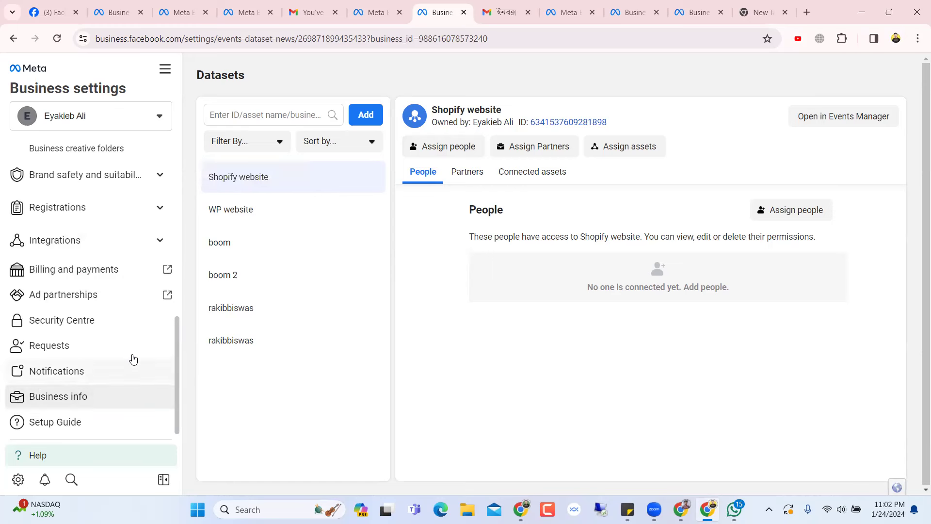
left_click_drag(173, 332, 175, 370)
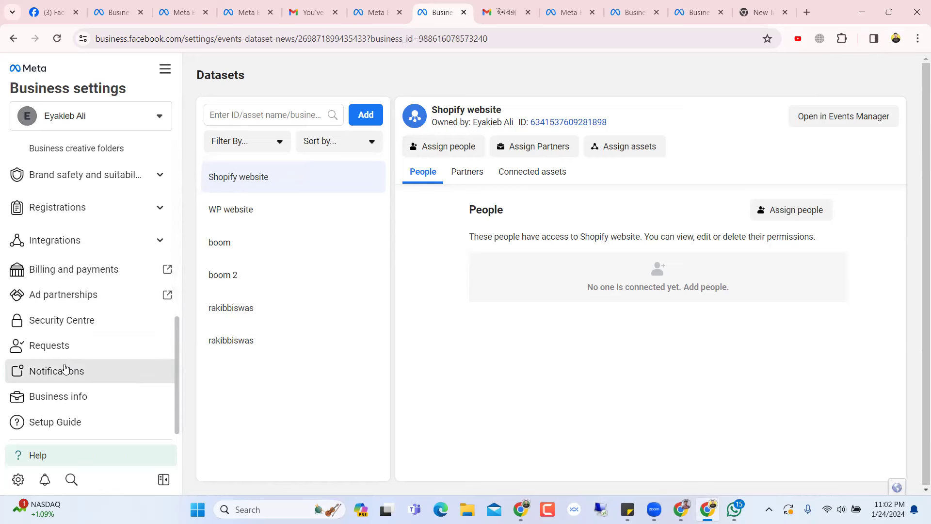
left_click(71, 400)
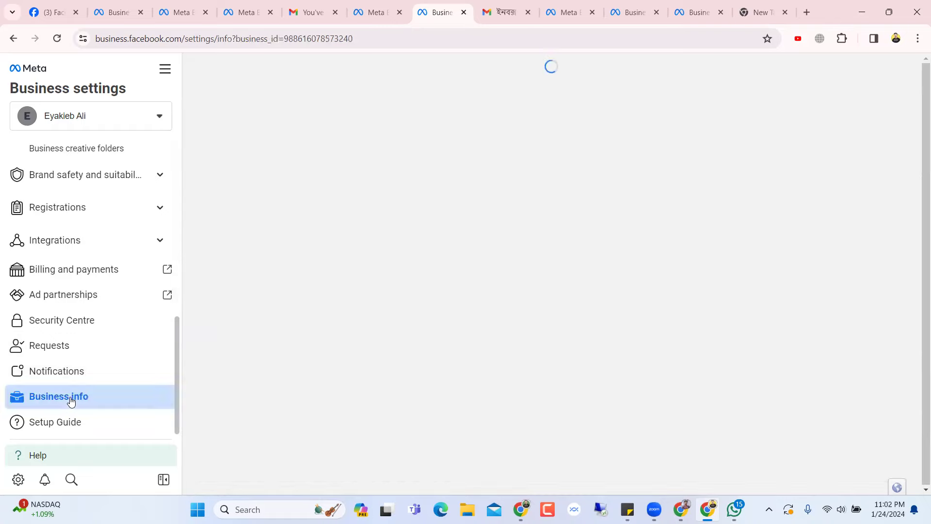
Review the Business info page, highlighting its Unverified verification status.
scroll(352, 250, "down", 2)
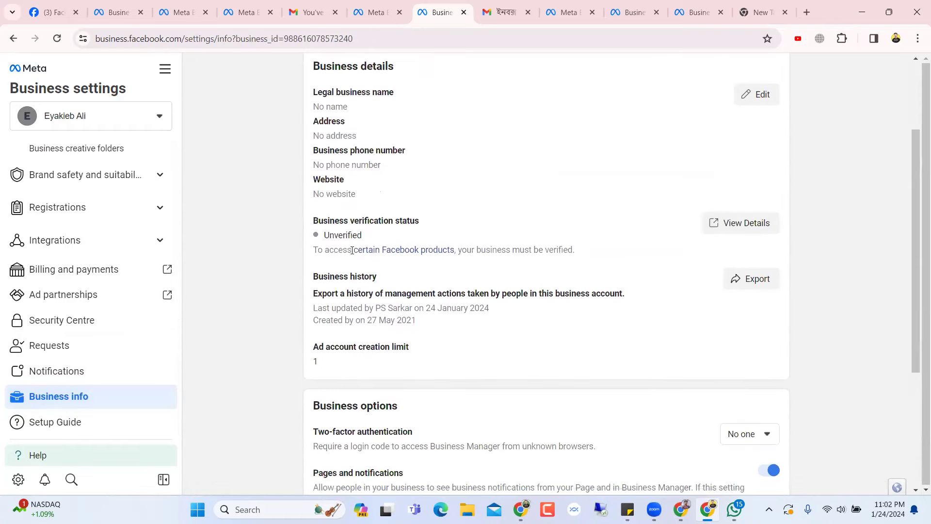
scroll(469, 193, "up", 2)
scroll(486, 239, "down", 2)
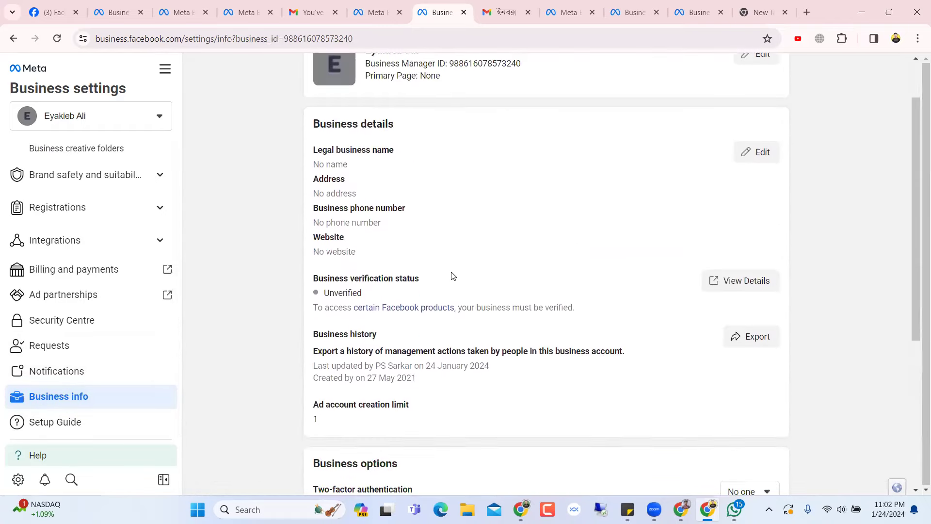
left_click_drag(363, 236, 327, 232)
left_click(327, 234)
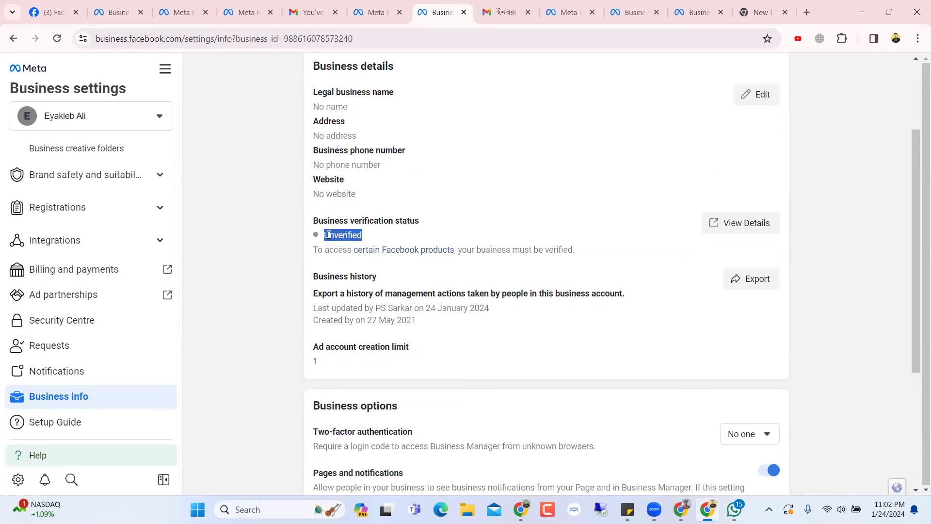
left_click(329, 234)
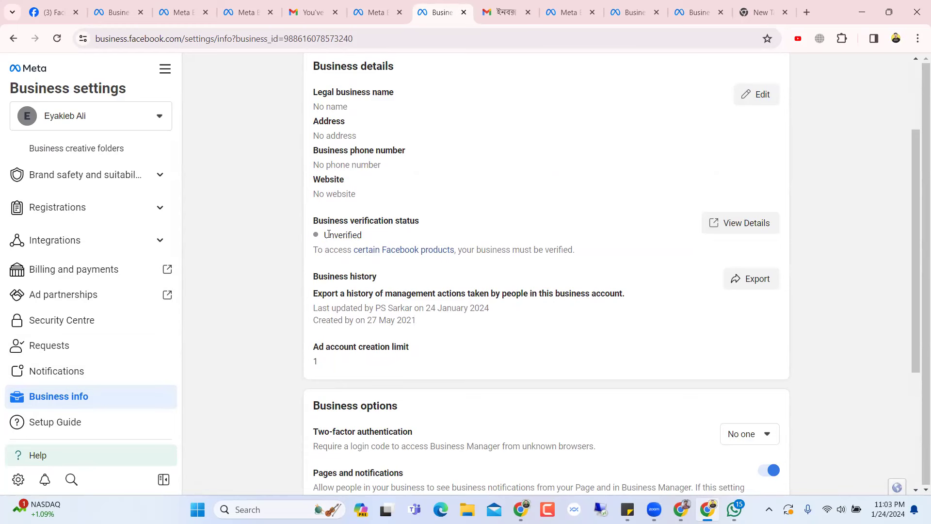
mouse_move(362, 237)
left_mouse_down()
mouse_move(326, 243)
mouse_move(366, 234)
left_mouse_up()
left_click(327, 236)
left_click(366, 233)
scroll(381, 252, "up", 3)
scroll(377, 228, "down", 6)
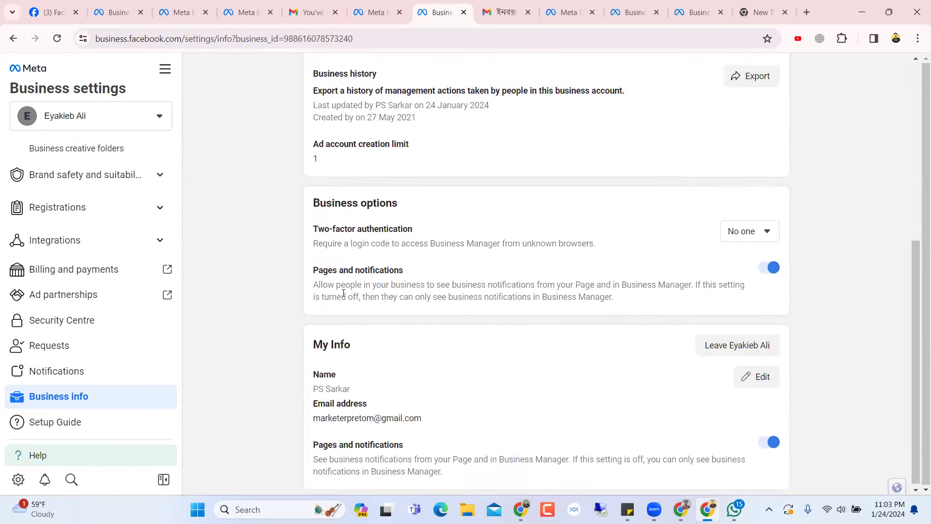
scroll(349, 293, "up", 3)
scroll(366, 275, "up", 1)
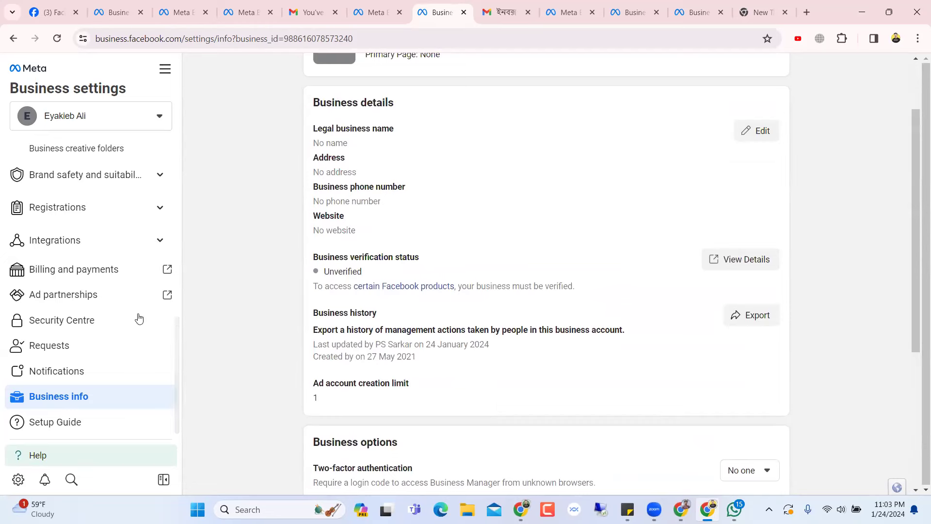
scroll(178, 328, "up", 1)
scroll(179, 318, "up", 5)
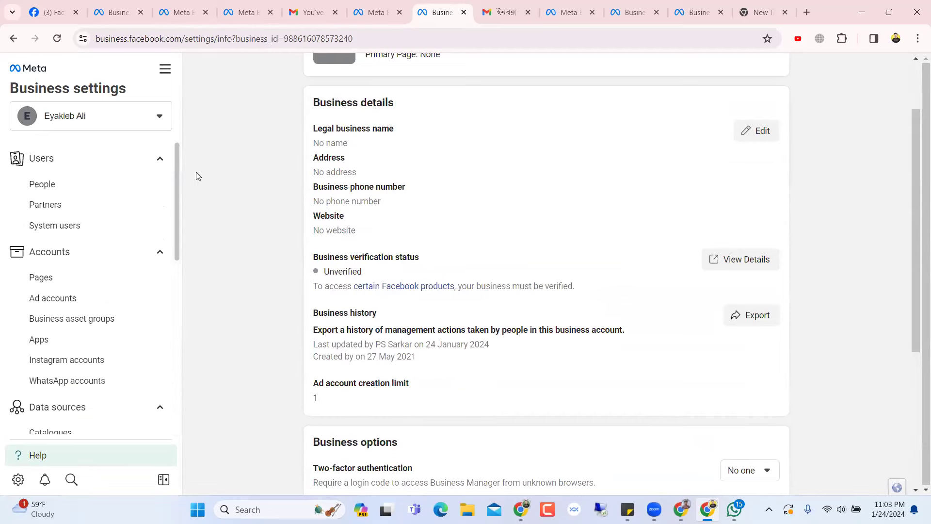
scroll(343, 315, "up", 1)
scroll(343, 316, "down", 1)
scroll(345, 315, "down", 5)
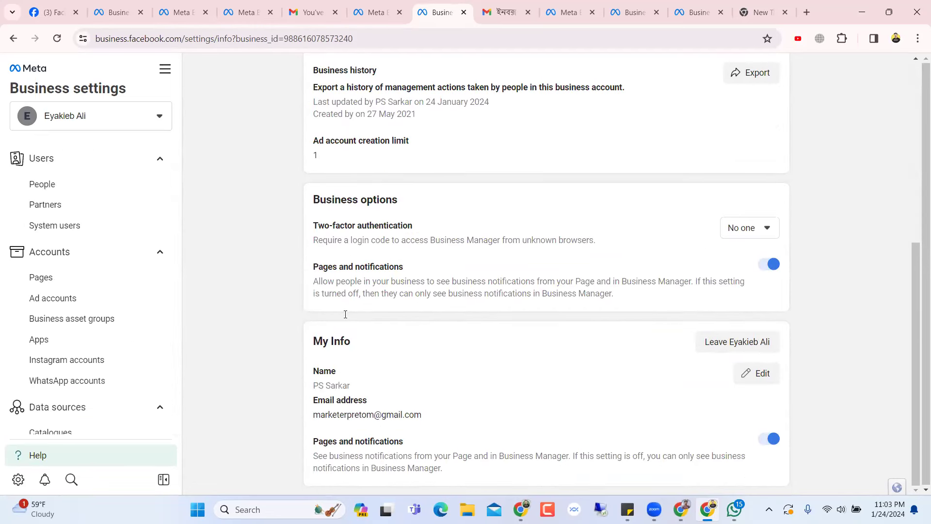
scroll(346, 315, "up", 6)
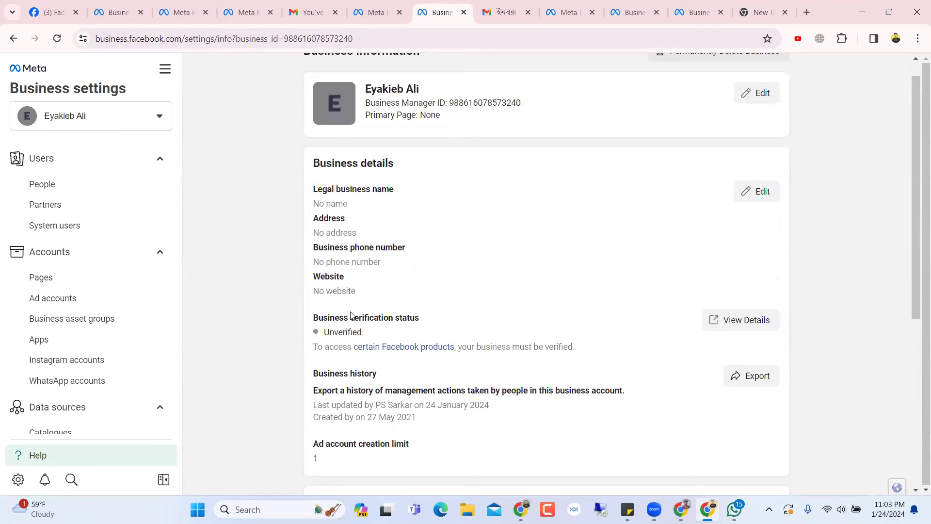
scroll(366, 330, "down", 3)
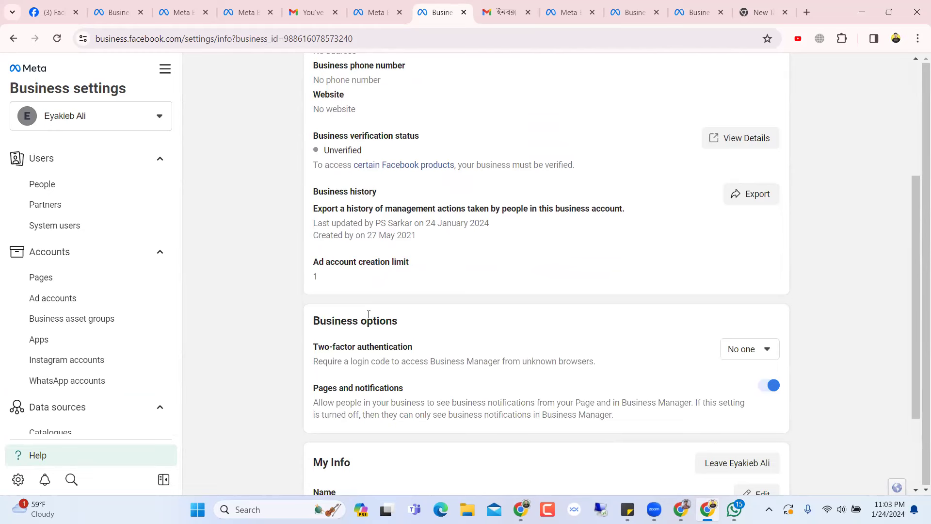
scroll(277, 341, "up", 4)
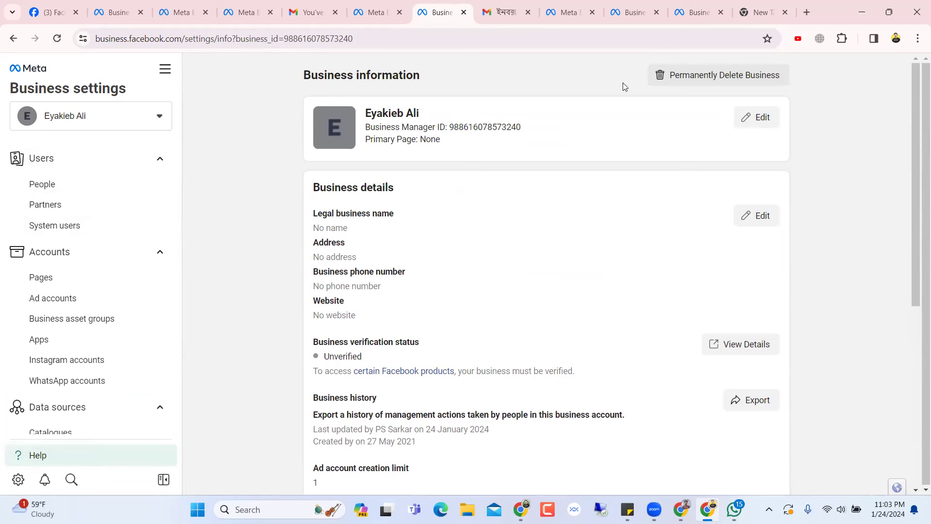
Show Accounts > Pages with Zappos Shop's people, then close the Gmail tab and start a new tab.
left_click(52, 256)
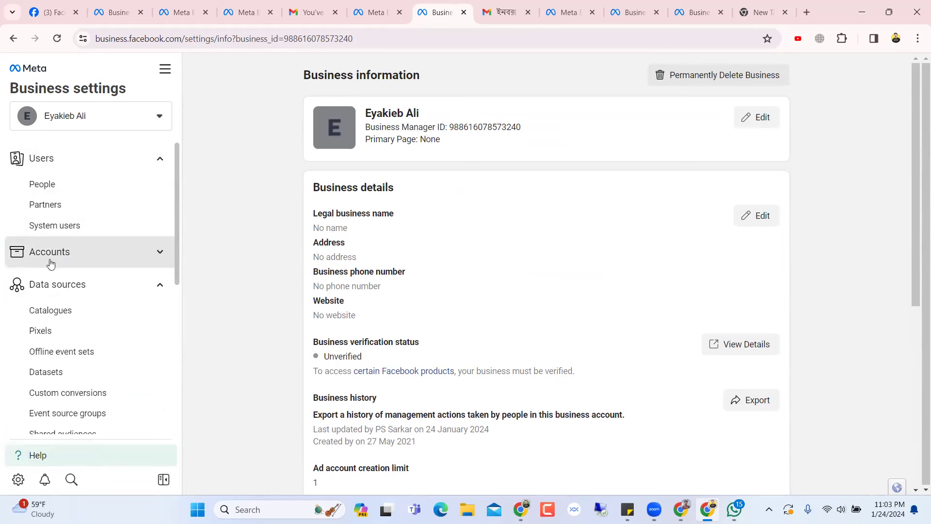
left_click(50, 253)
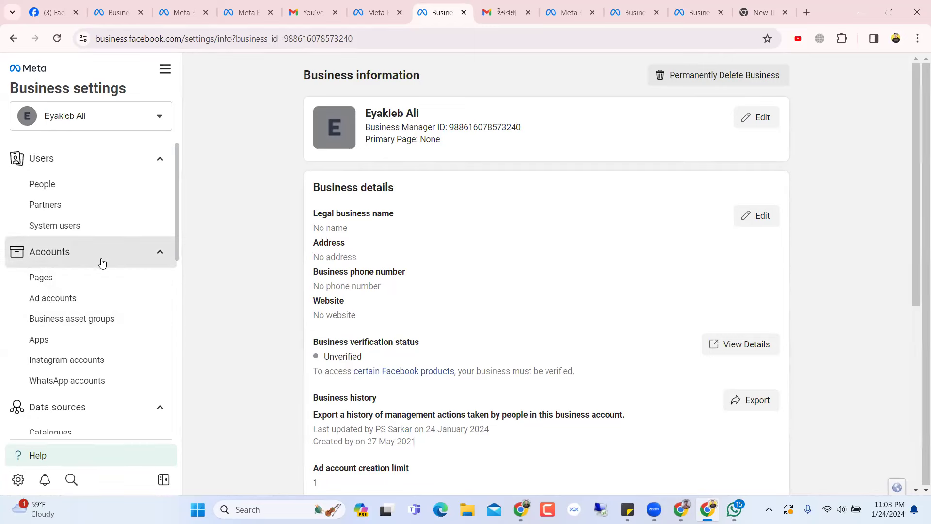
left_click(91, 281)
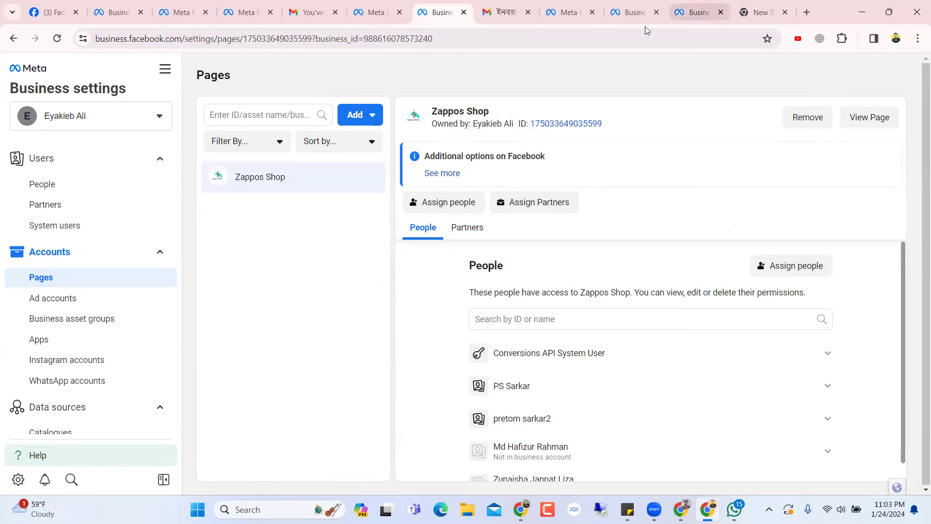
left_click(529, 11)
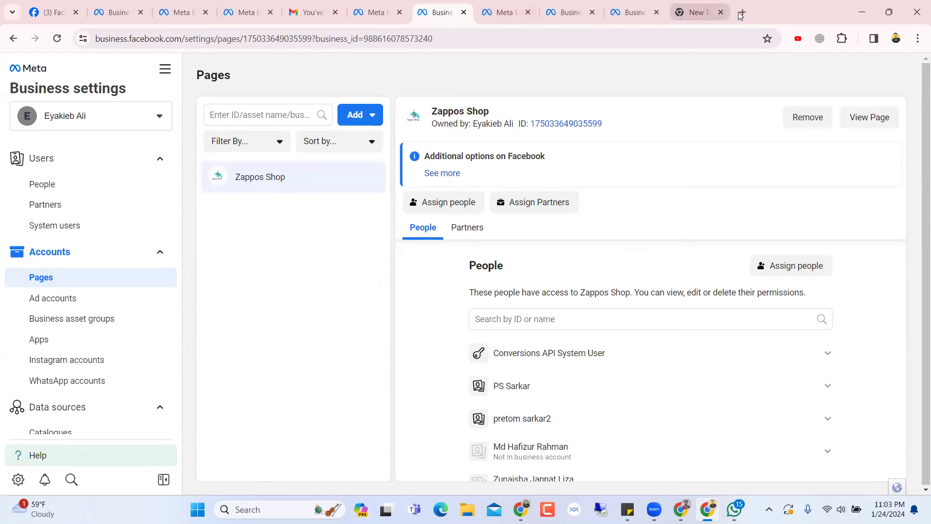
left_click(740, 12)
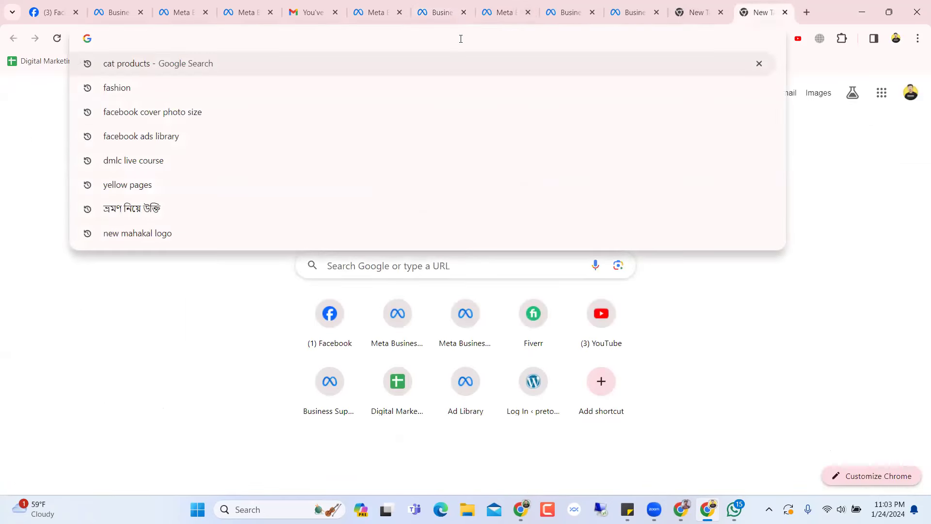
Open fiverr.com in a new Incognito window.
left_click(917, 38)
left_click(786, 99)
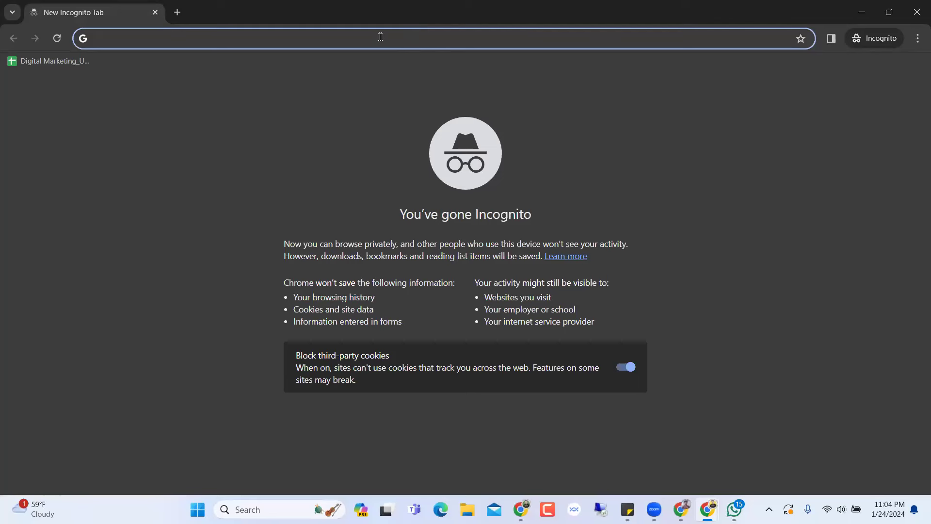
type("fiverr")
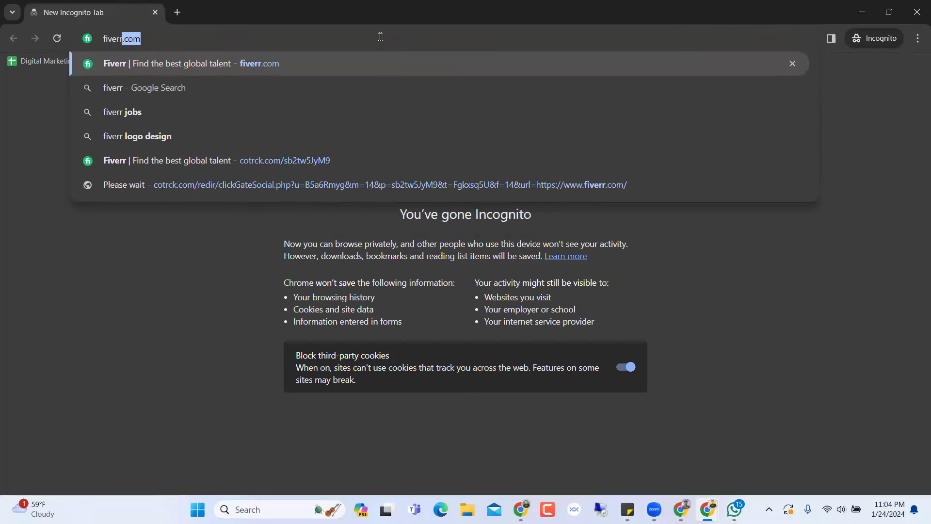
key("Return")
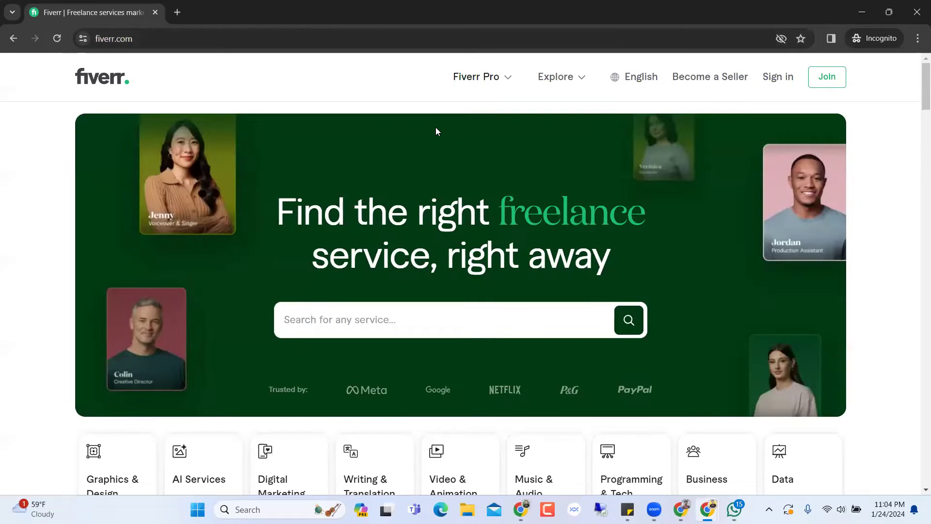
Search Fiverr for 'facebook business manager'.
scroll(436, 129, "down", 8)
scroll(416, 141, "up", 5)
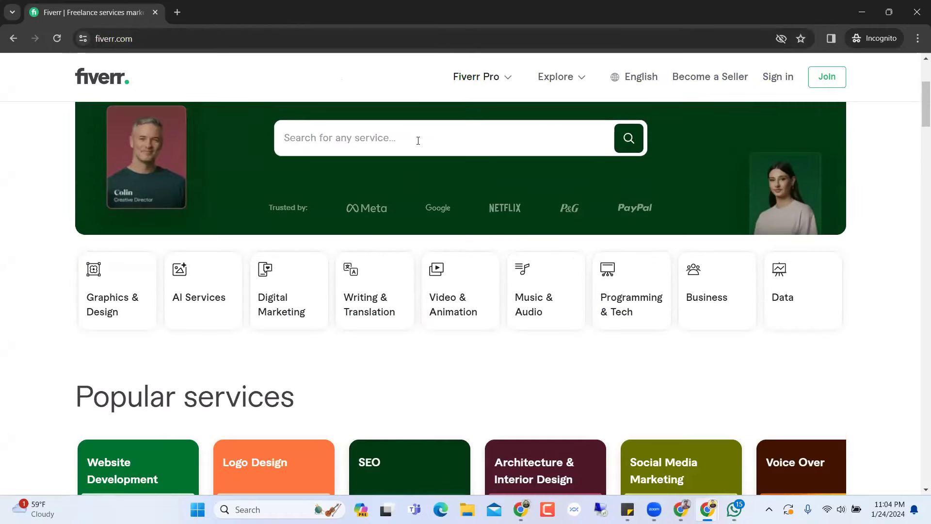
type("face")
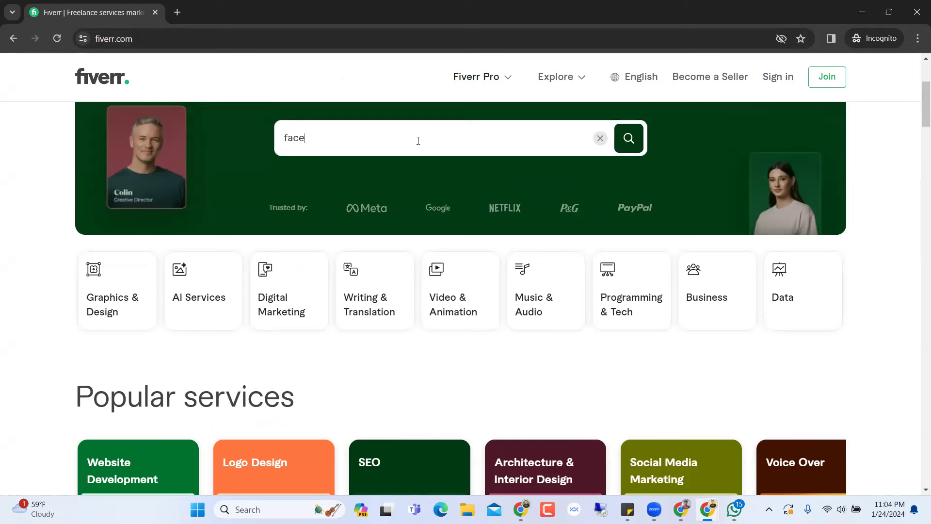
type("book")
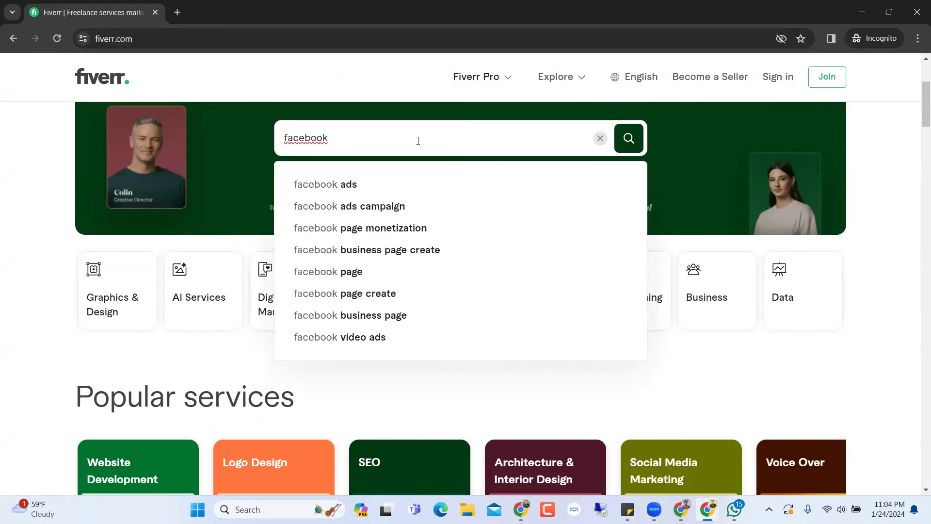
type(" business")
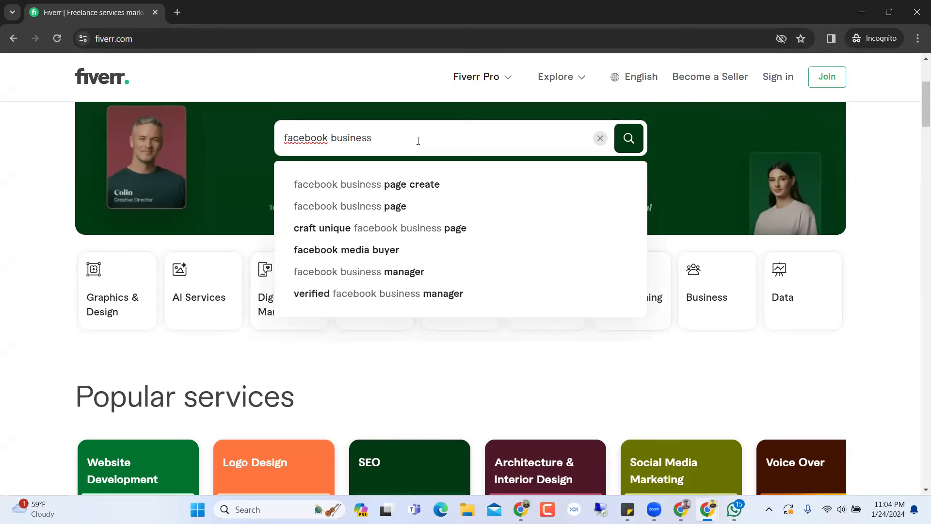
type(" manager")
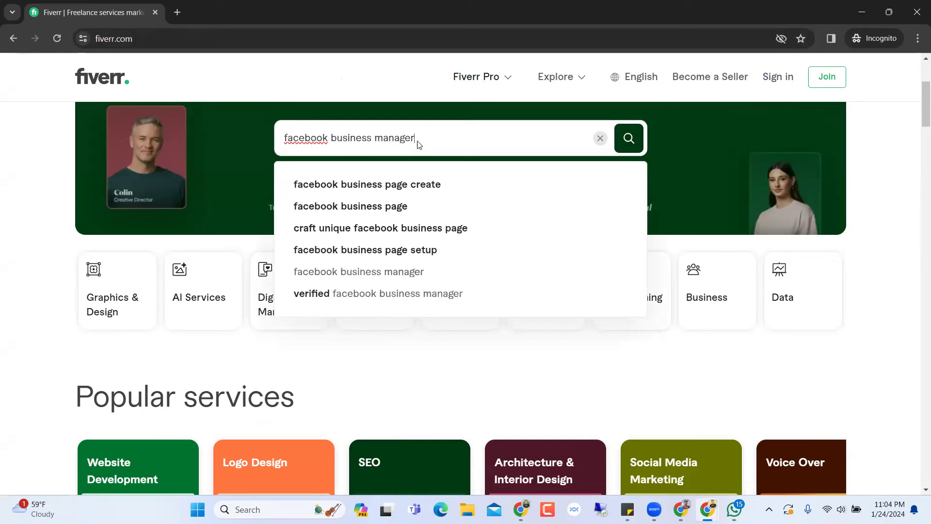
key("Return")
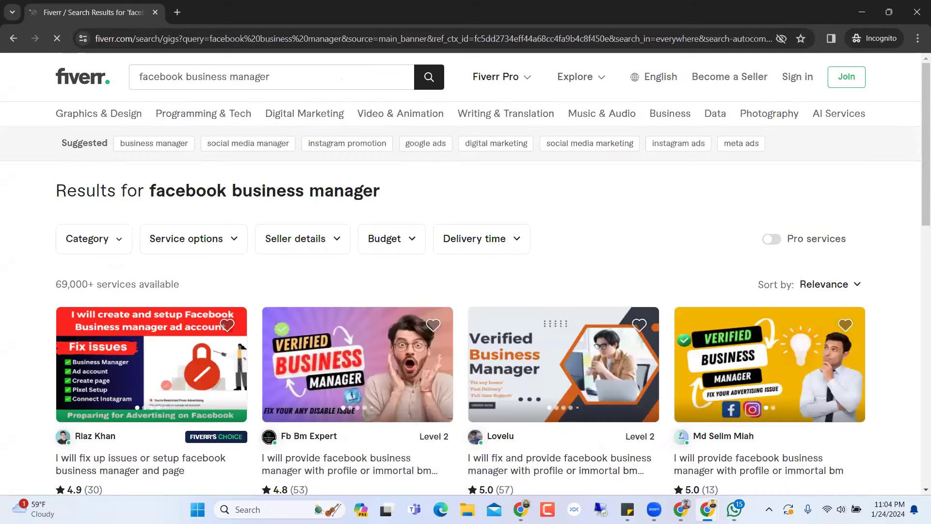
scroll(628, 221, "down", 5)
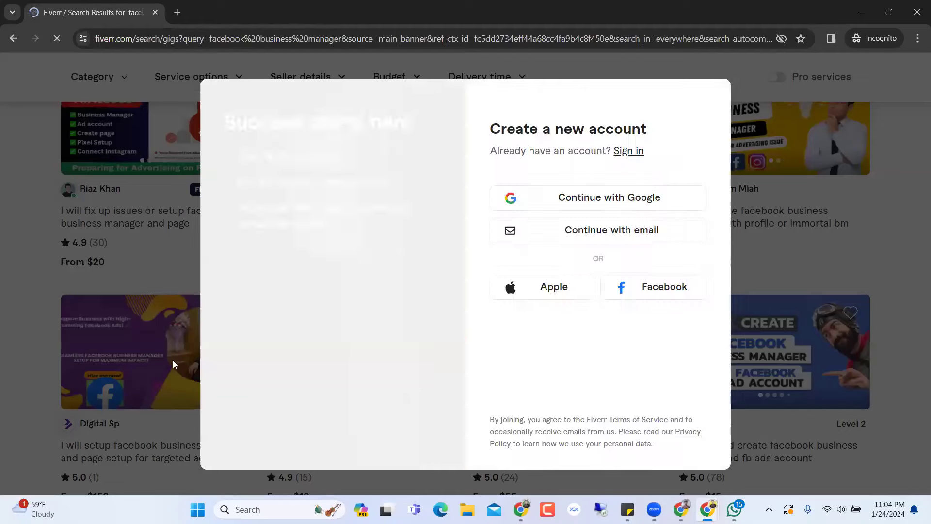
left_click(12, 161)
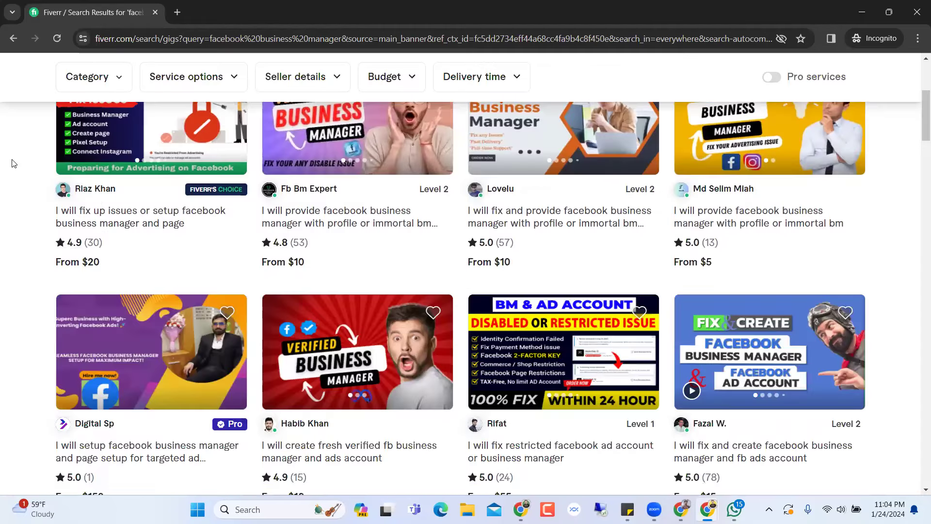
scroll(242, 265, "up", 5)
scroll(242, 265, "down", 4)
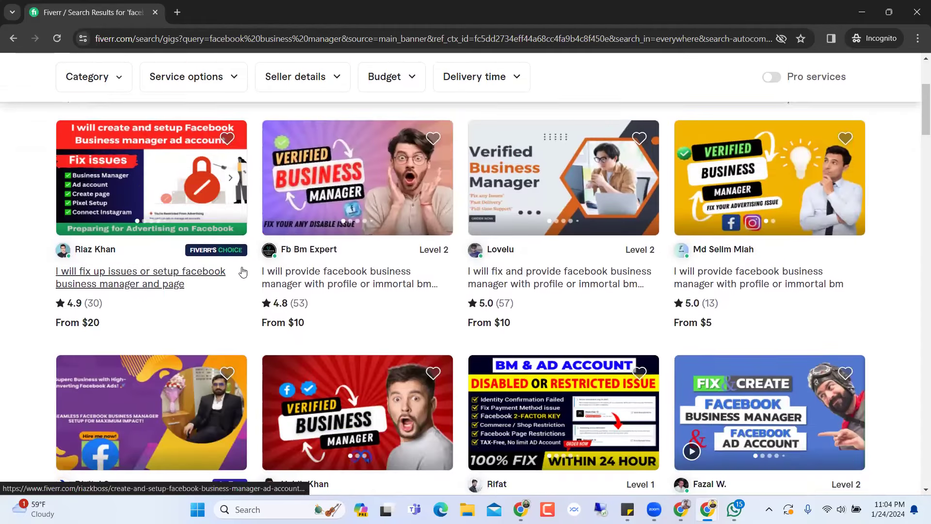
scroll(243, 272, "down", 5)
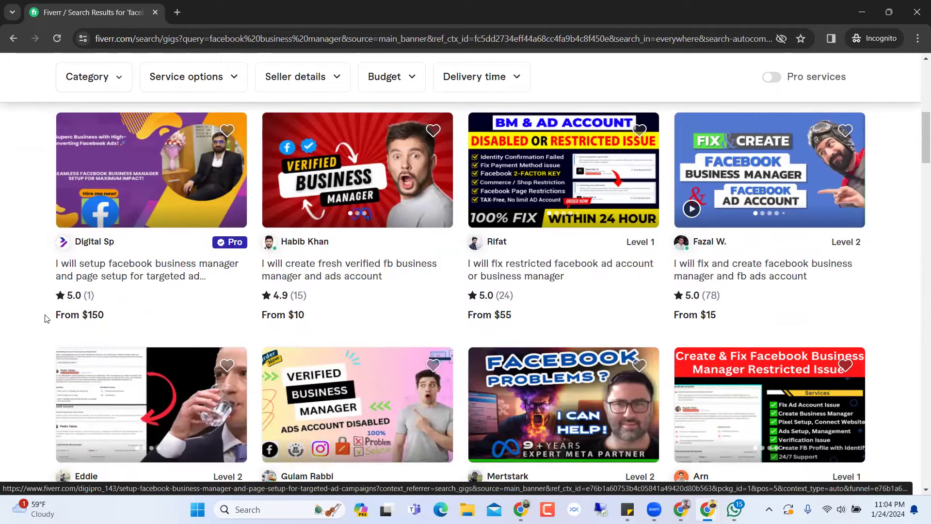
scroll(45, 319, "up", 6)
scroll(45, 318, "down", 1)
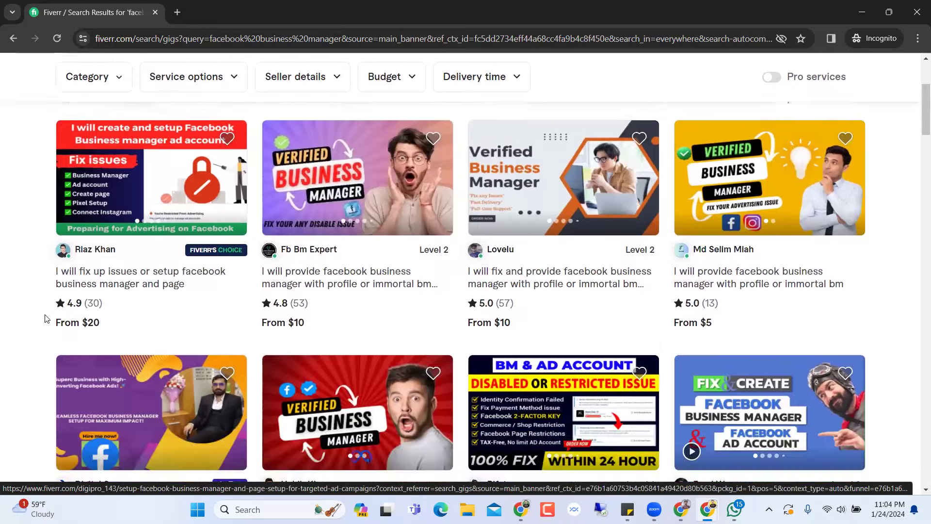
scroll(45, 319, "down", 1)
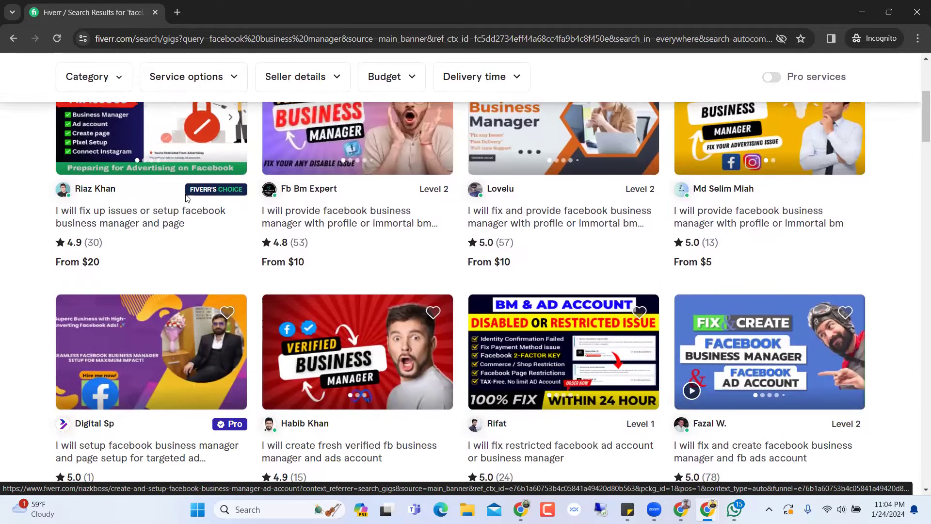
mouse_move(220, 191)
right_click(127, 223)
Open the $20 Facebook Business Manager setup gig in a new tab, then return to Business Settings.
left_click(160, 231)
left_click(237, 12)
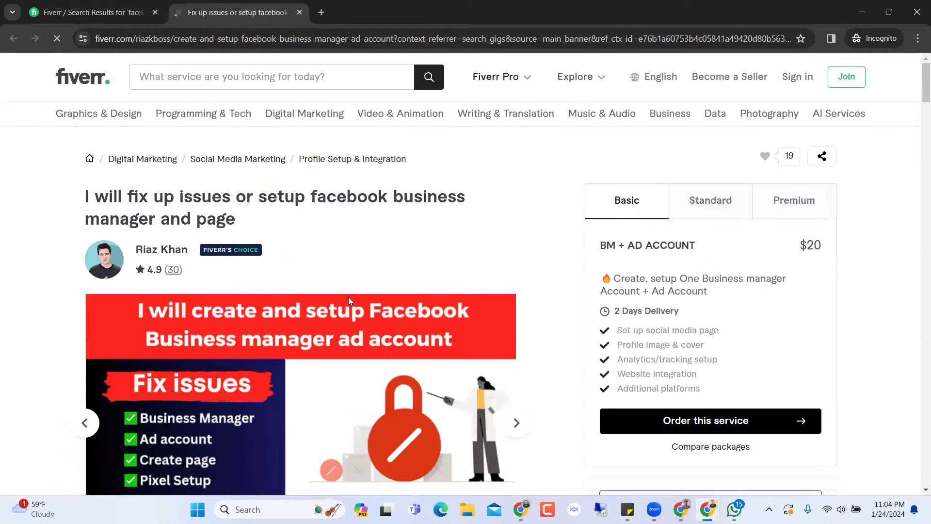
scroll(353, 305, "down", 1)
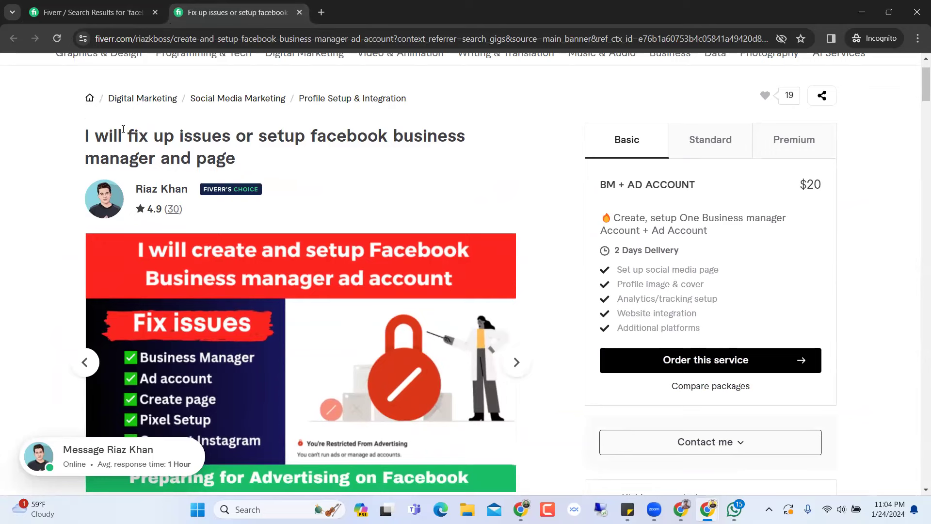
scroll(184, 192, "up", 1)
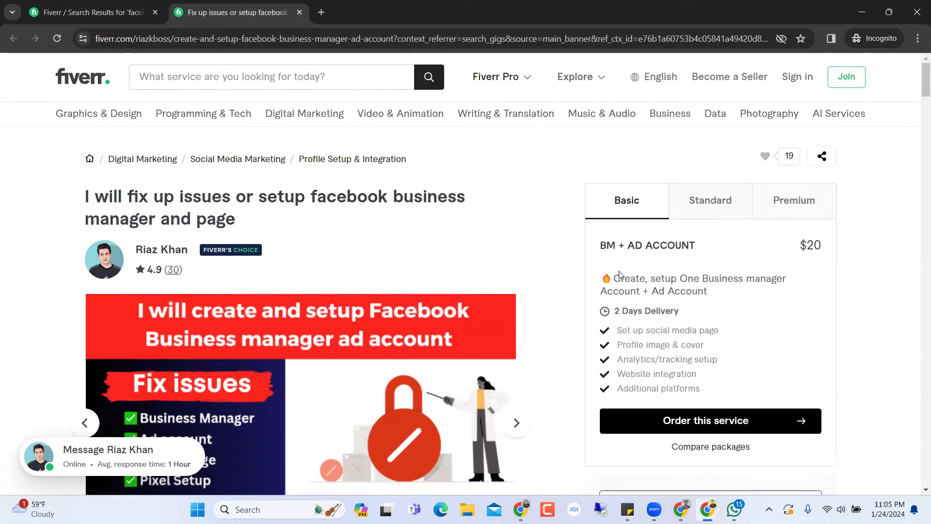
scroll(652, 254, "down", 1)
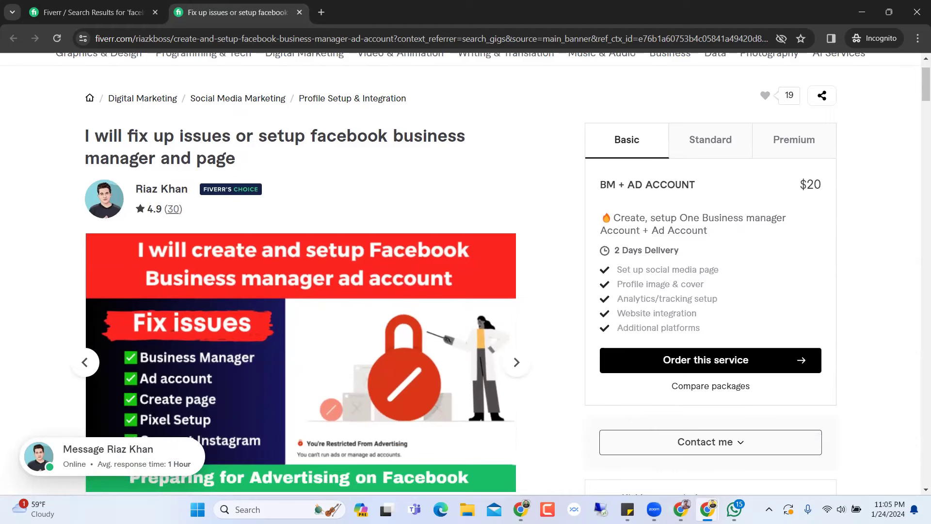
left_click(681, 509)
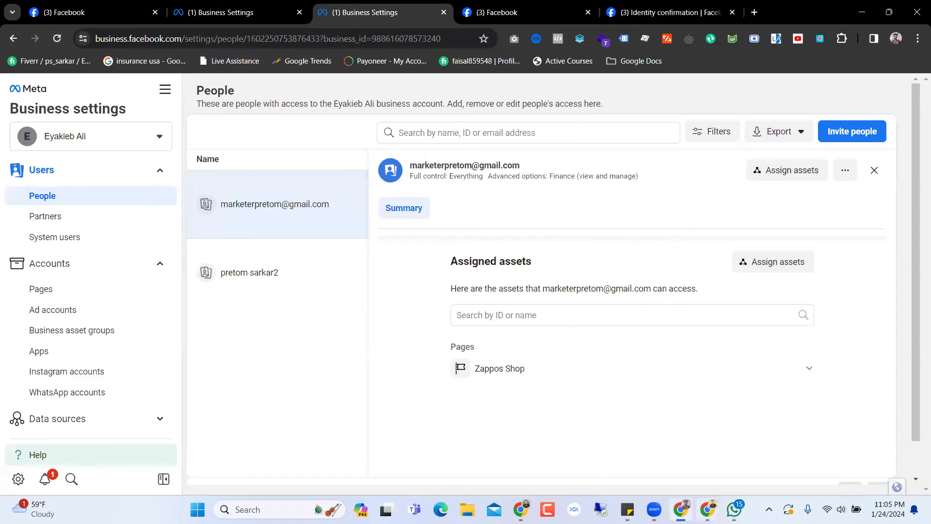
Bring the Fiverr gig back and review the $70 Standard package's Pixel setup description.
mouse_move(707, 509)
left_click(755, 457)
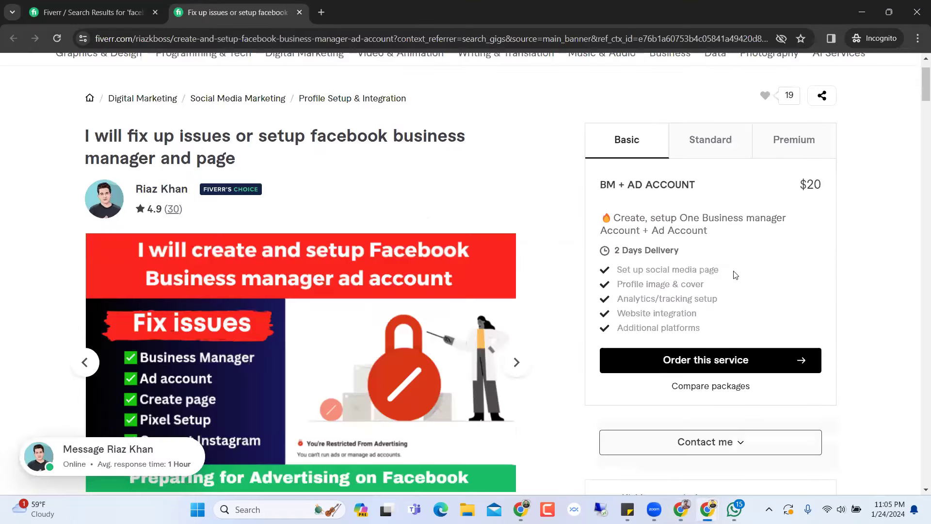
left_click(713, 153)
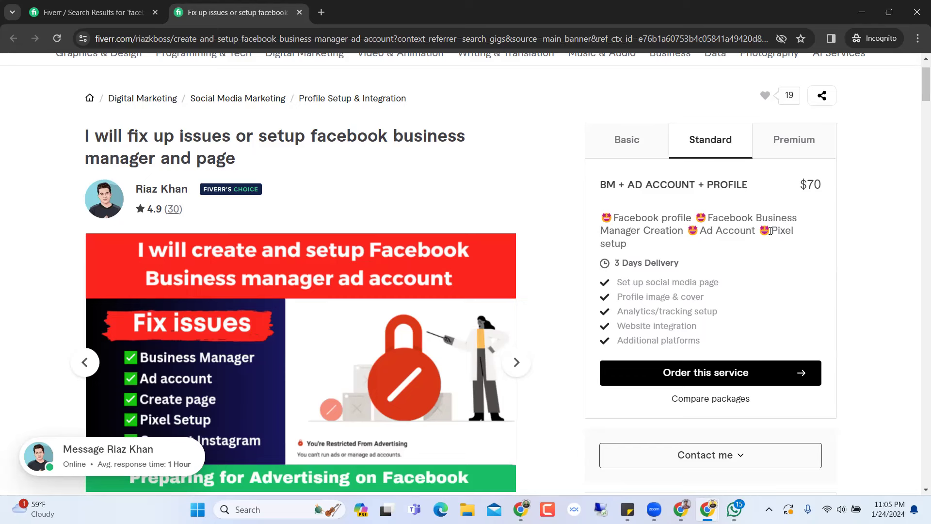
left_click_drag(771, 229, 798, 252)
left_click(798, 252)
left_click_drag(771, 228, 792, 244)
left_click(792, 245)
left_click_drag(777, 229, 793, 245)
left_click(792, 245)
Check the $95 Premium package, then return to the $20 Basic package.
left_click(774, 143)
left_click(727, 144)
left_click(643, 146)
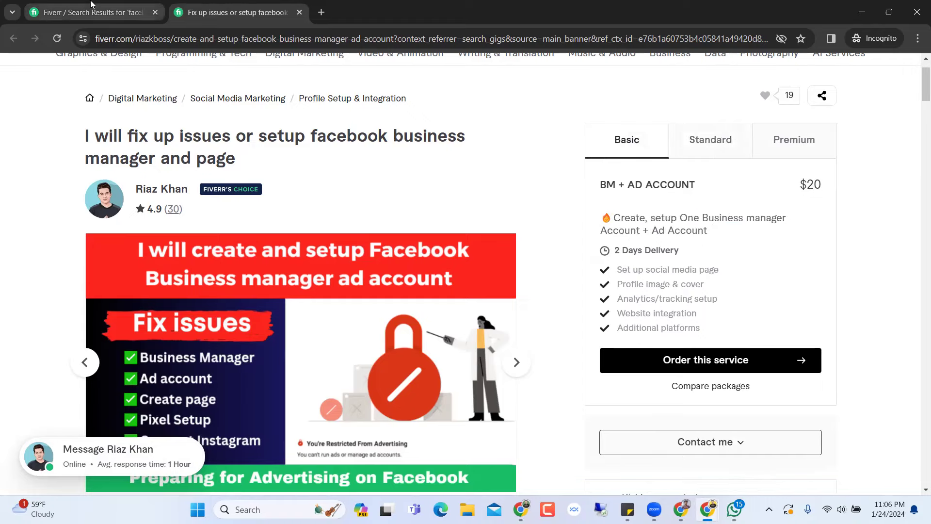
Open the $55 restricted ad account fix gig in its own tab, then return to the results.
left_click(93, 10)
scroll(520, 200, "down", 5)
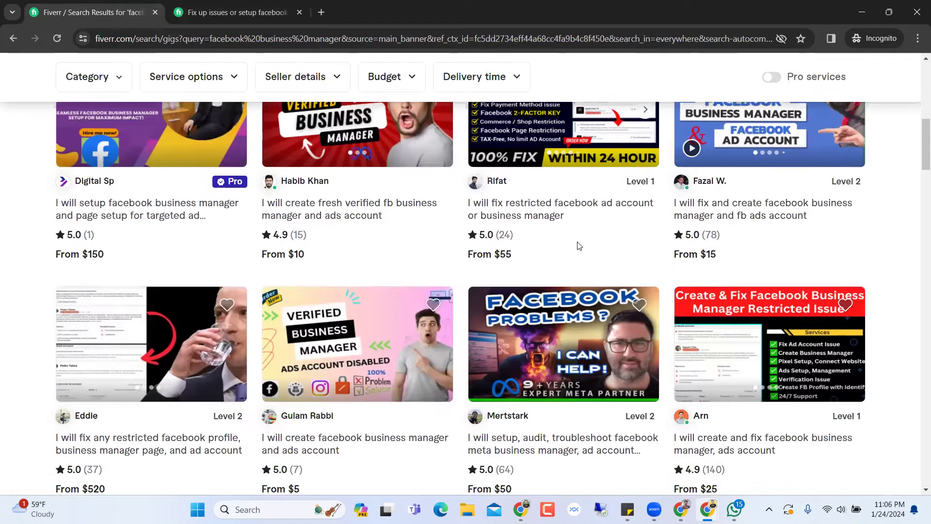
left_click(559, 205)
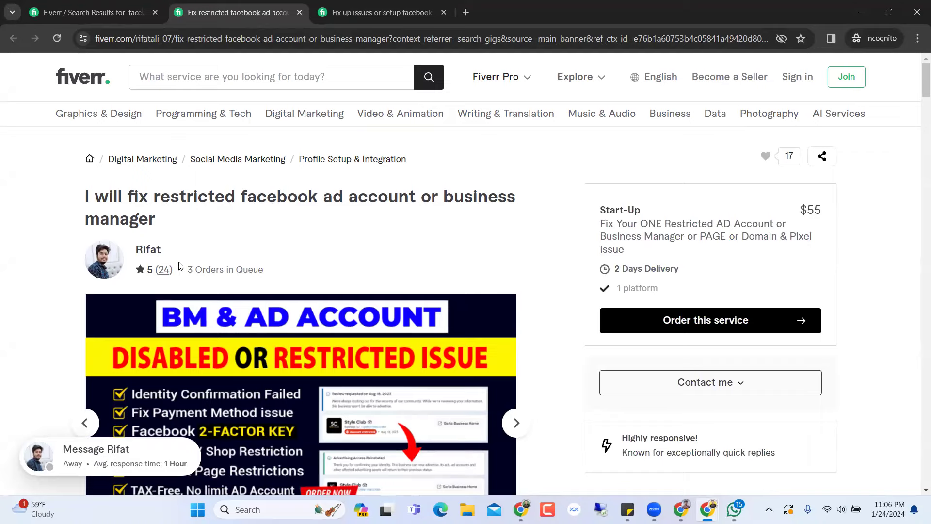
scroll(183, 266, "down", 2)
scroll(182, 265, "up", 2)
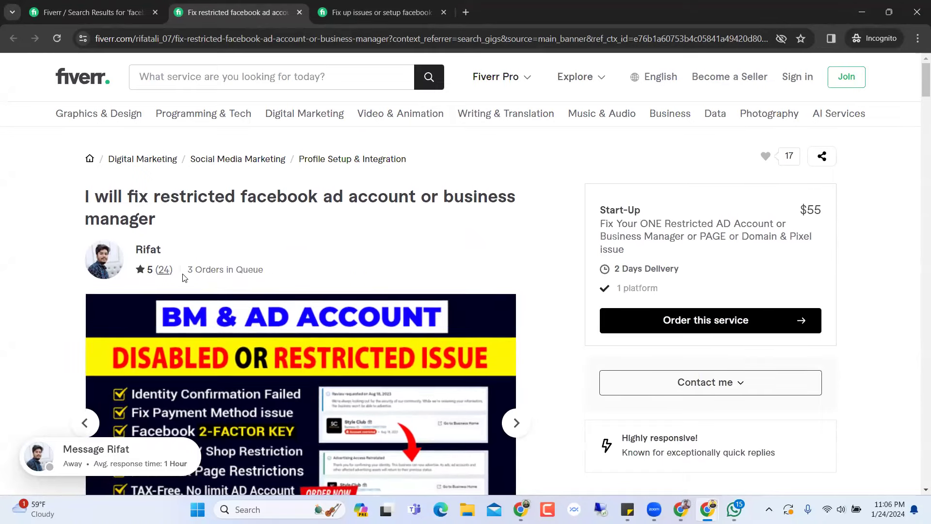
left_click(97, 6)
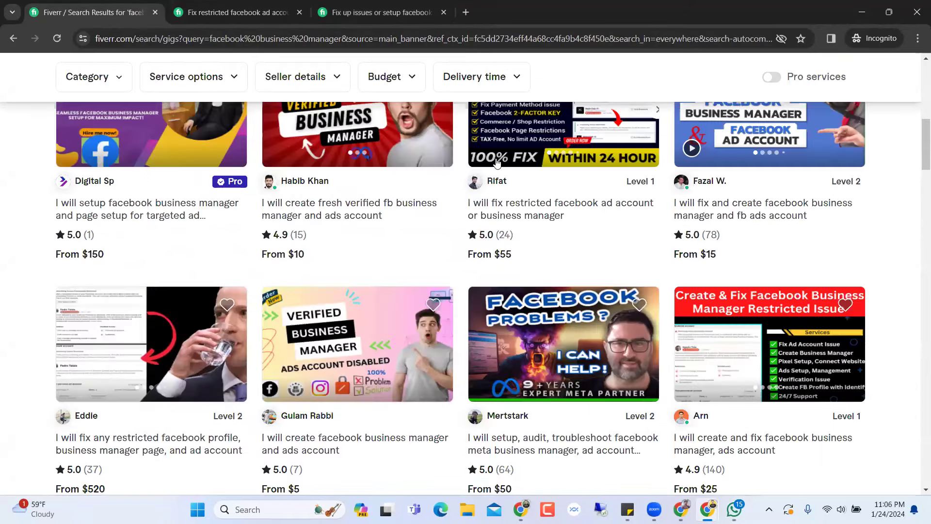
scroll(456, 236, "down", 2)
Scroll the facebook business manager results back up to the top row of gigs.
scroll(456, 237, "up", 4)
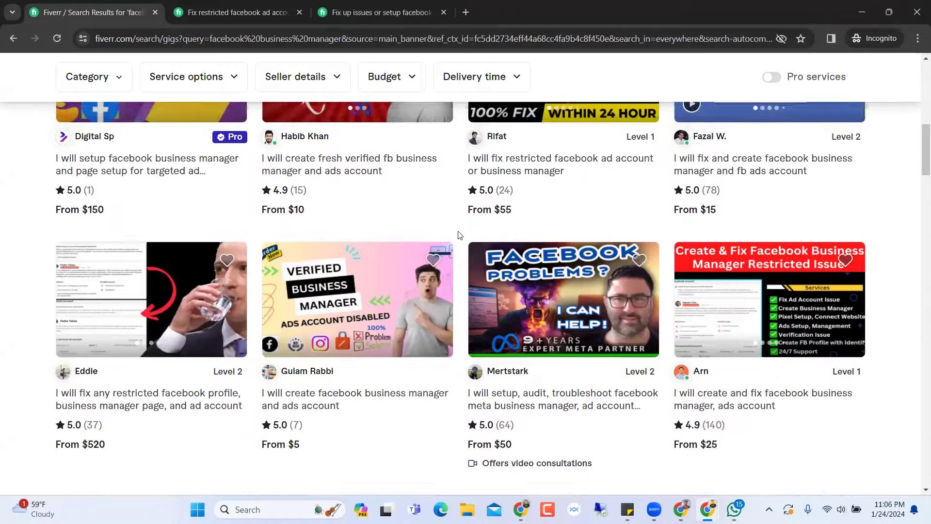
scroll(459, 235, "up", 3)
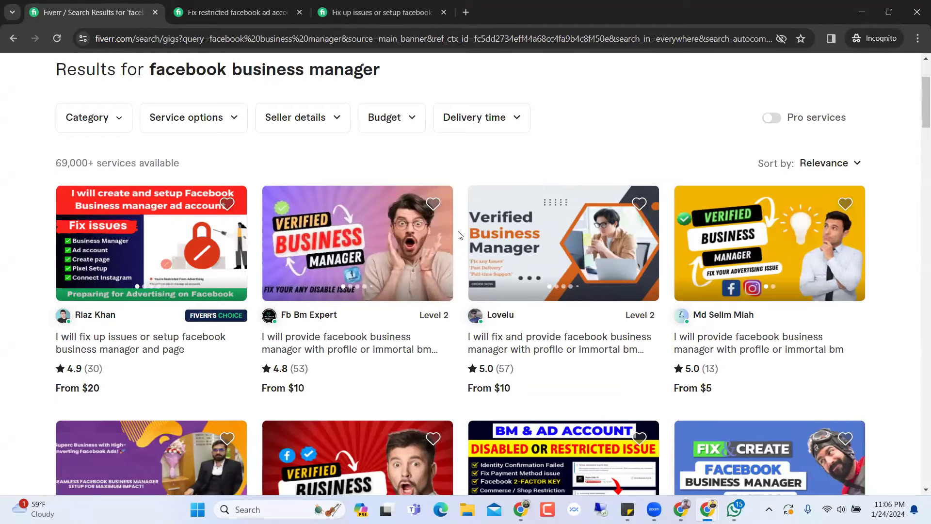
scroll(460, 235, "up", 1)
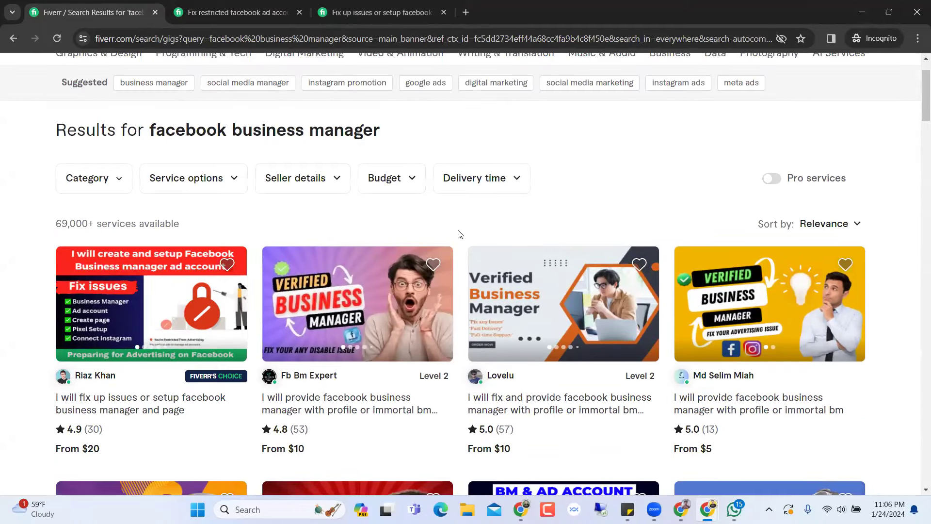
scroll(460, 235, "down", 2)
scroll(462, 235, "up", 1)
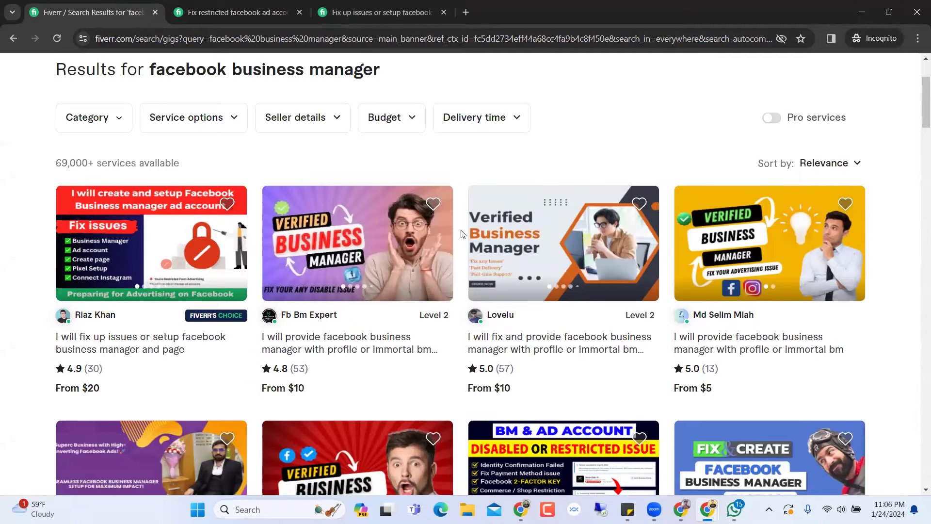
scroll(460, 234, "down", 1)
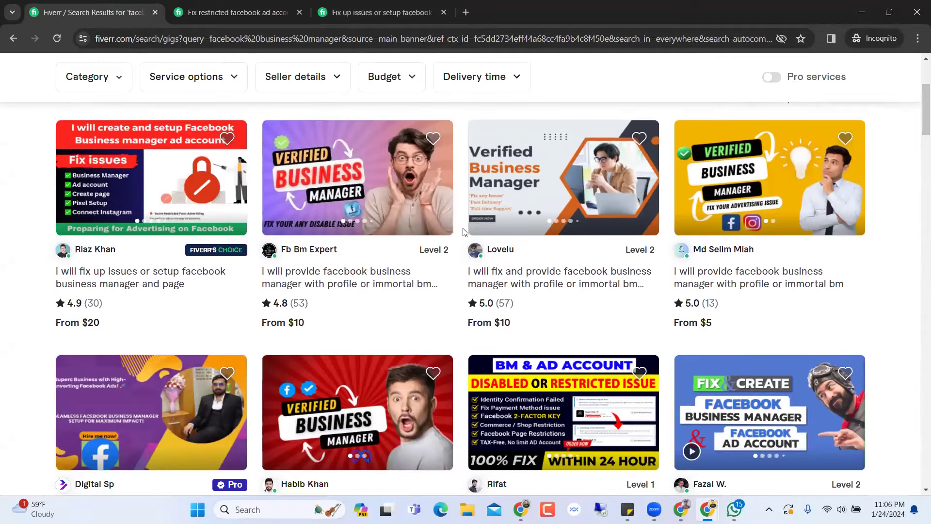
scroll(453, 215, "down", 1)
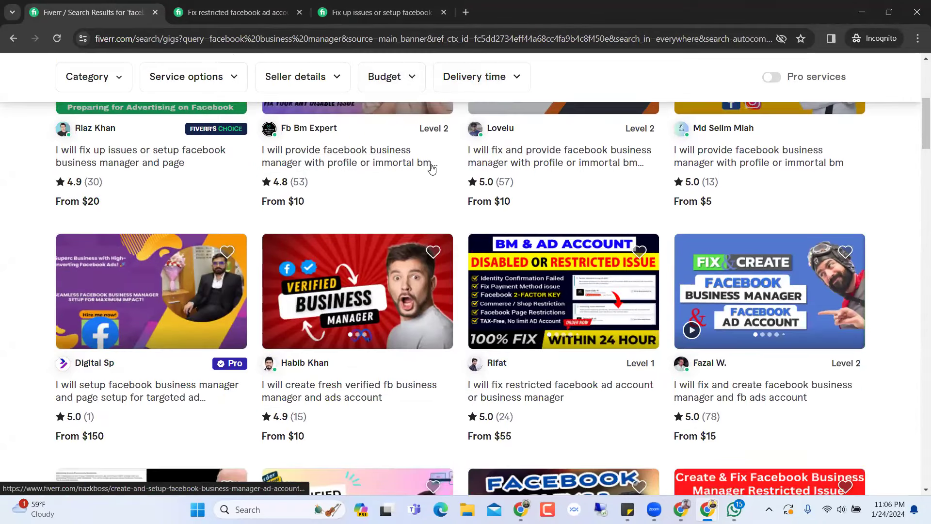
scroll(456, 196, "up", 2)
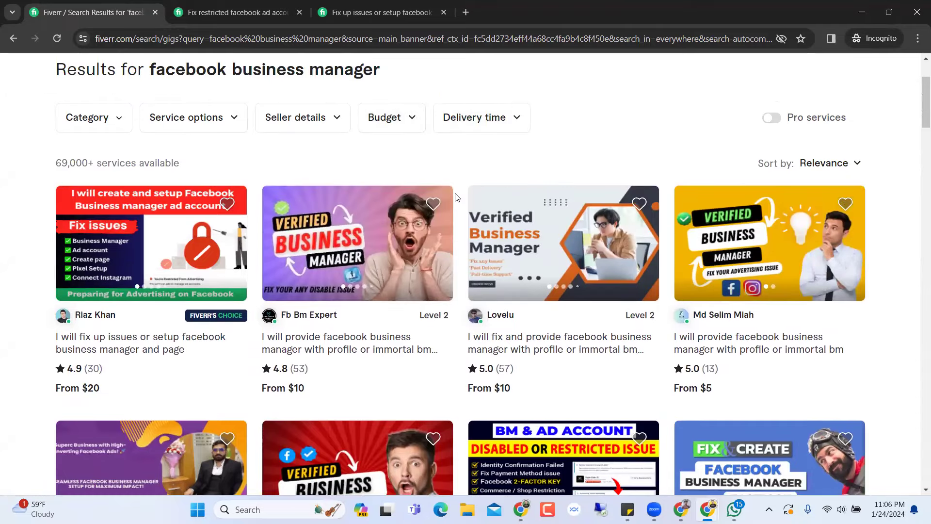
scroll(456, 196, "down", 1)
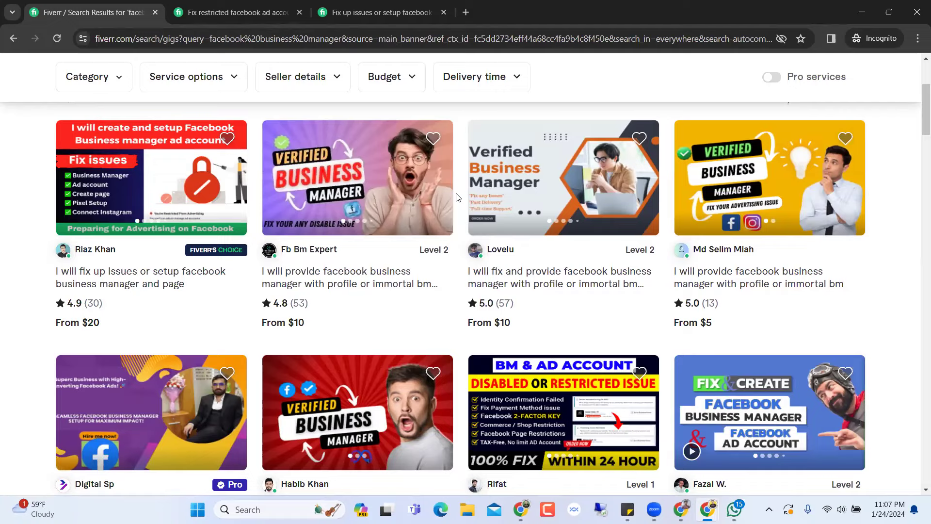
scroll(457, 196, "up", 3)
scroll(461, 218, "down", 12)
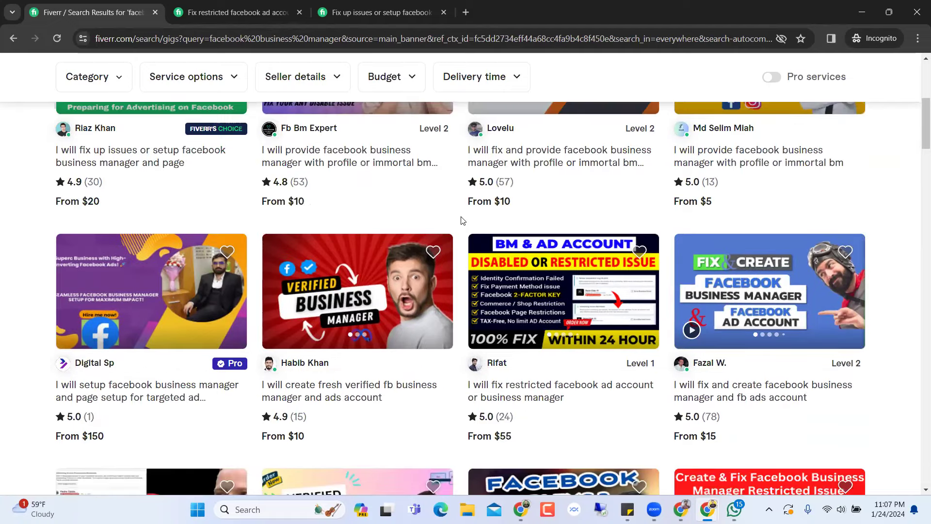
scroll(457, 260, "down", 3)
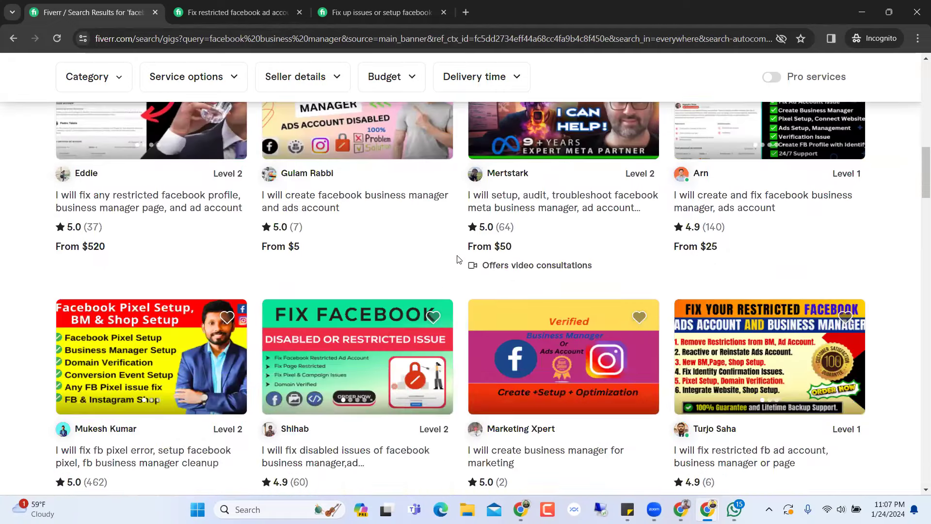
scroll(457, 260, "up", 2)
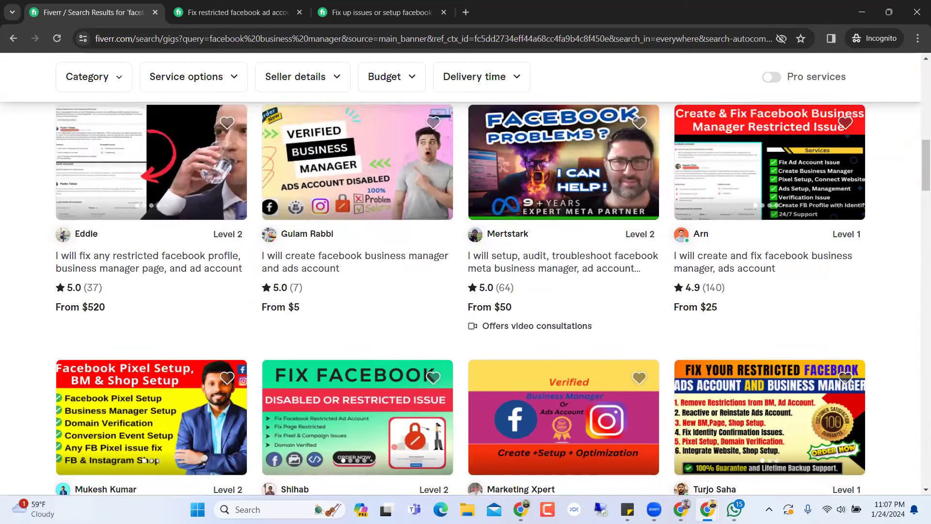
Open the business manager creation and fixing gig in a new tab and note its 7 orders in queue.
right_click(736, 265)
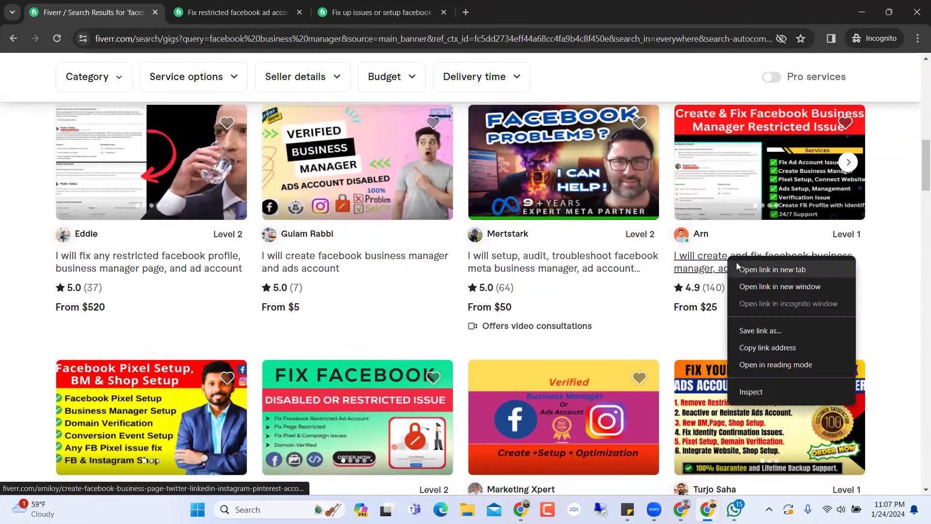
left_click(747, 270)
left_click(382, 12)
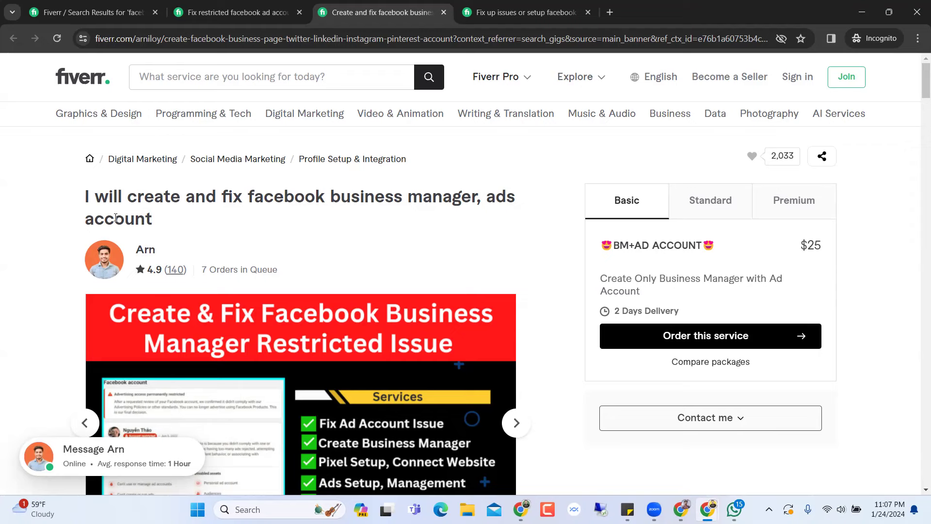
scroll(145, 213, "down", 1)
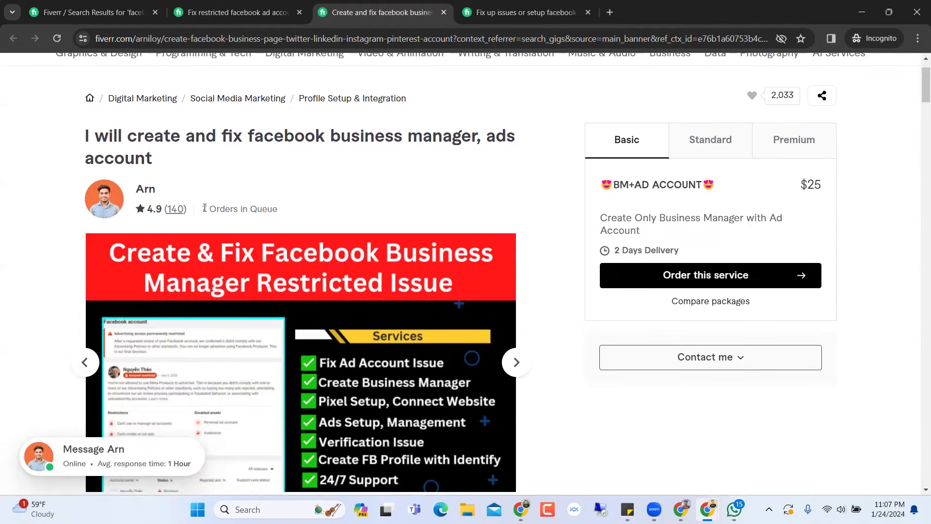
left_click_drag(204, 208, 285, 217)
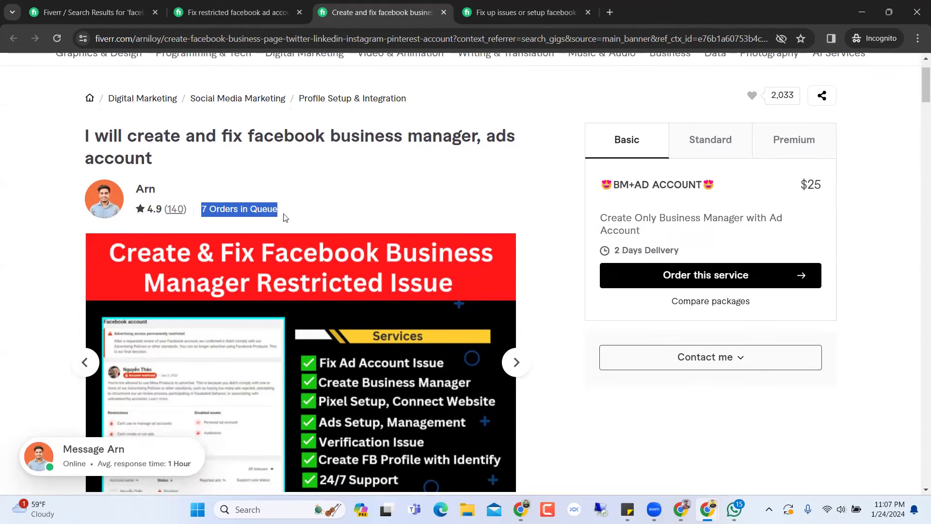
left_click(285, 218)
scroll(260, 265, "up", 1)
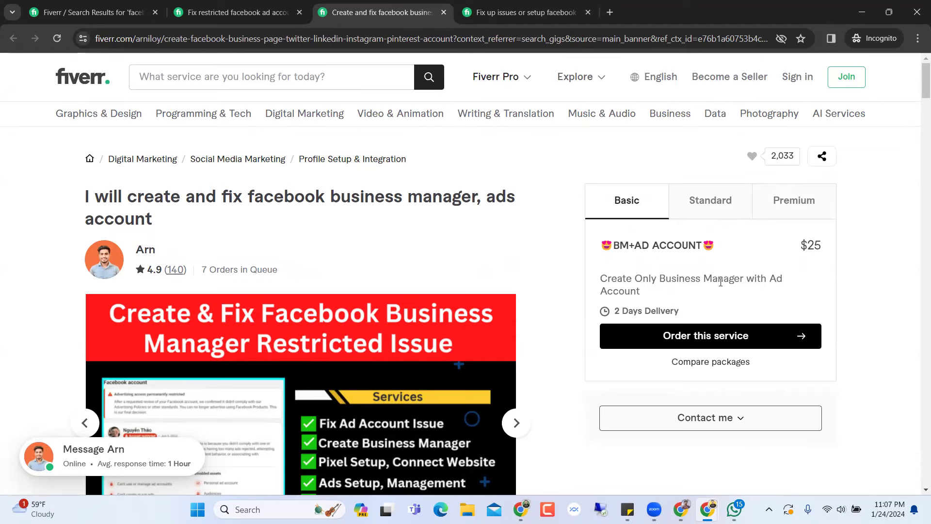
Review the gig's $80 Standard and $120 Premium packages, then switch to the other browser window.
left_click(724, 205)
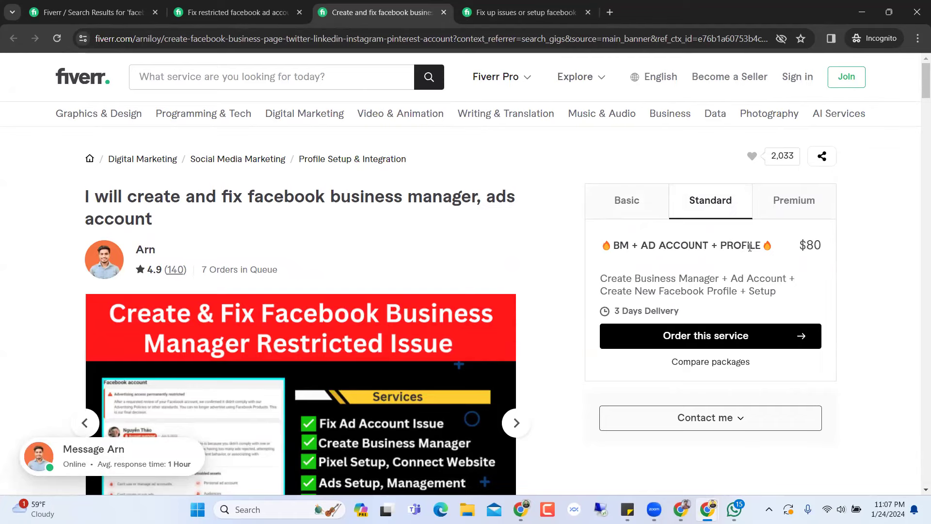
scroll(746, 260, "down", 1)
scroll(746, 260, "down", 1)
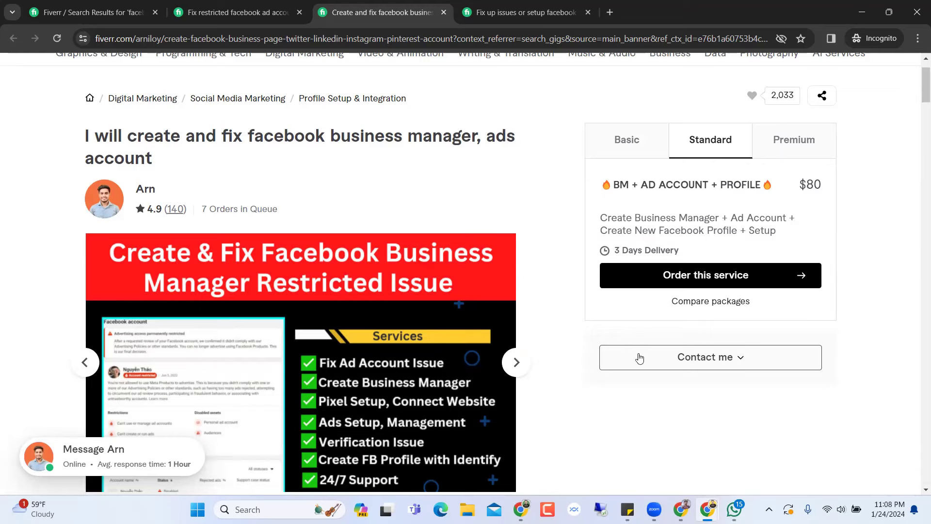
left_click(790, 152)
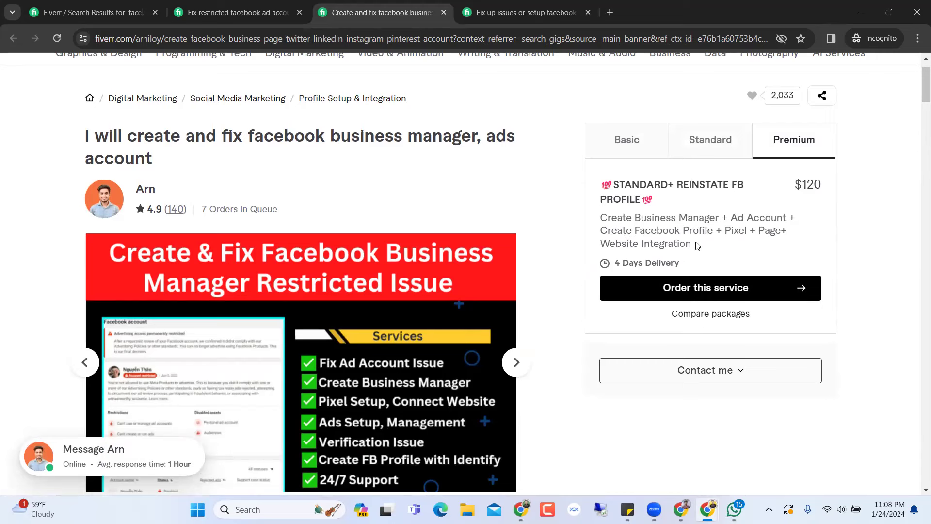
left_click_drag(684, 242, 597, 215)
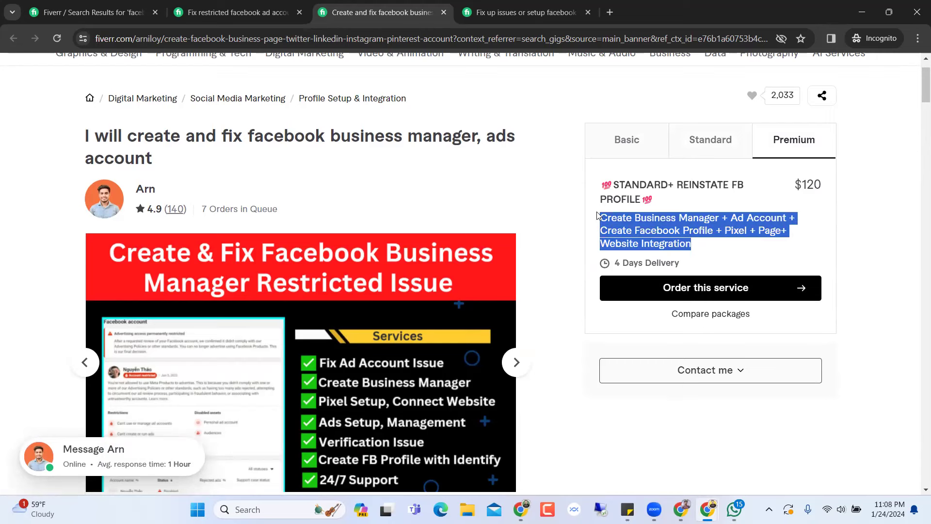
left_click(597, 216)
scroll(389, 400, "down", 8)
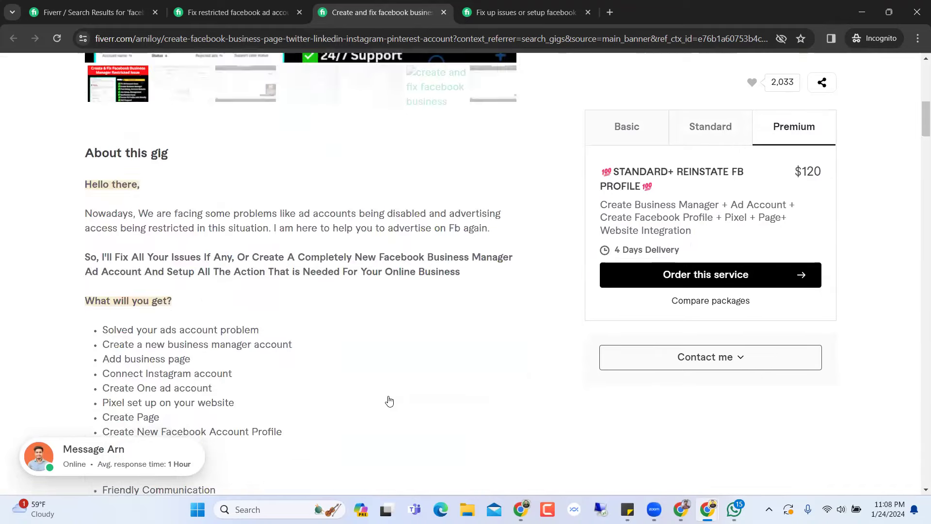
scroll(389, 400, "down", 10)
scroll(392, 400, "down", 14)
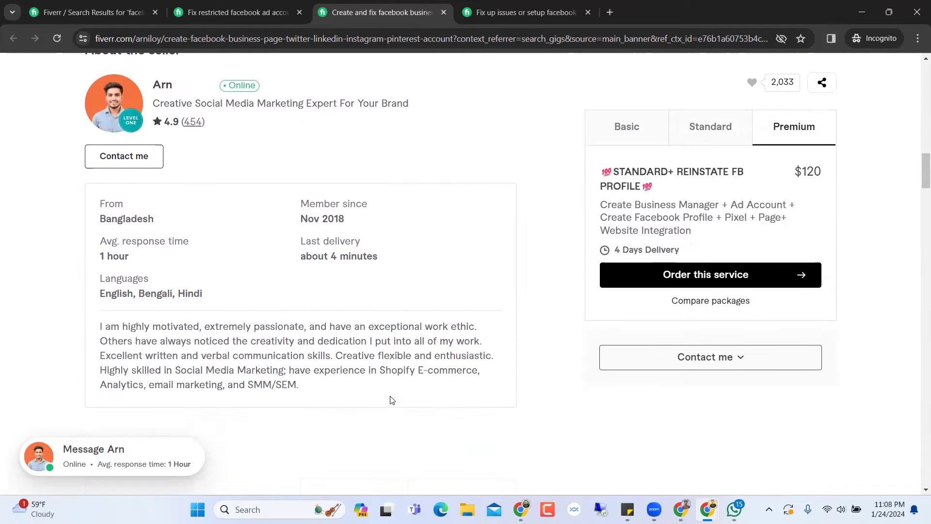
scroll(393, 399, "up", 20)
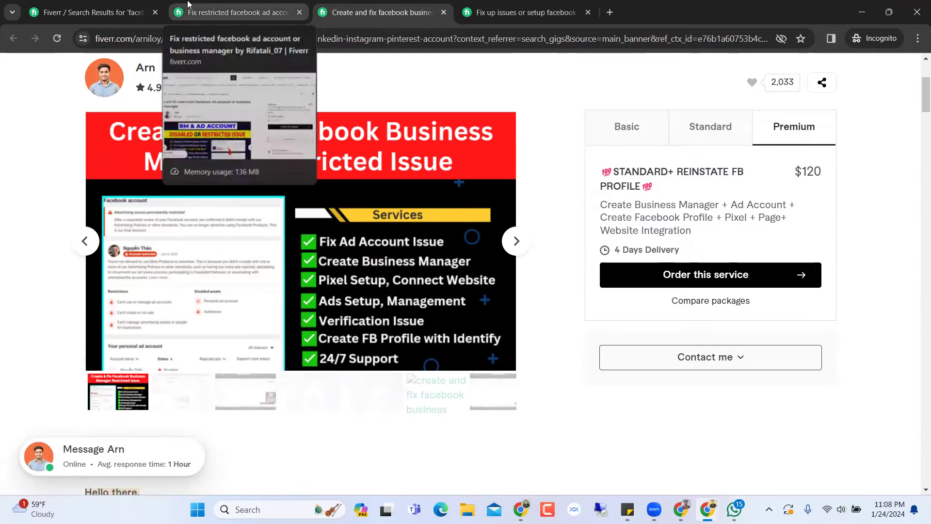
mouse_move(712, 507)
left_click(771, 446)
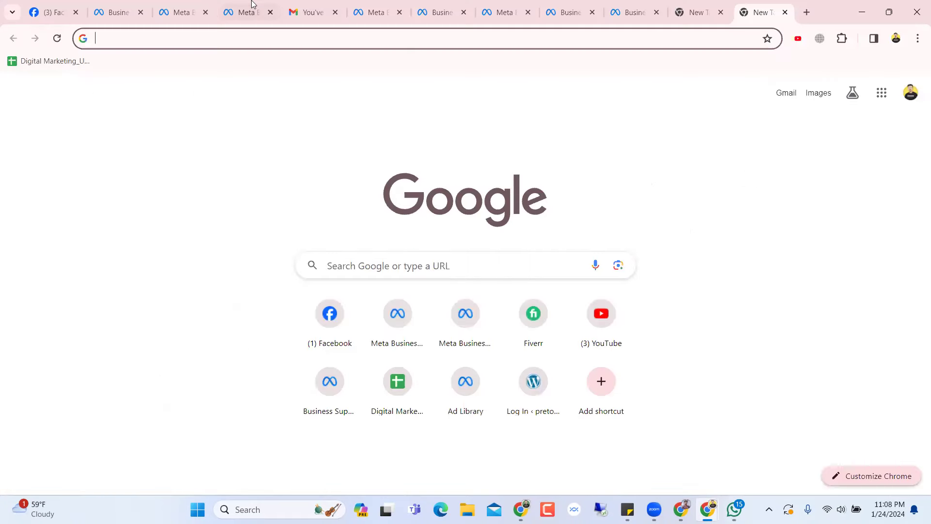
Move through the Meta tabs to the Business settings Pages view for Zappos Shop.
left_click(245, 11)
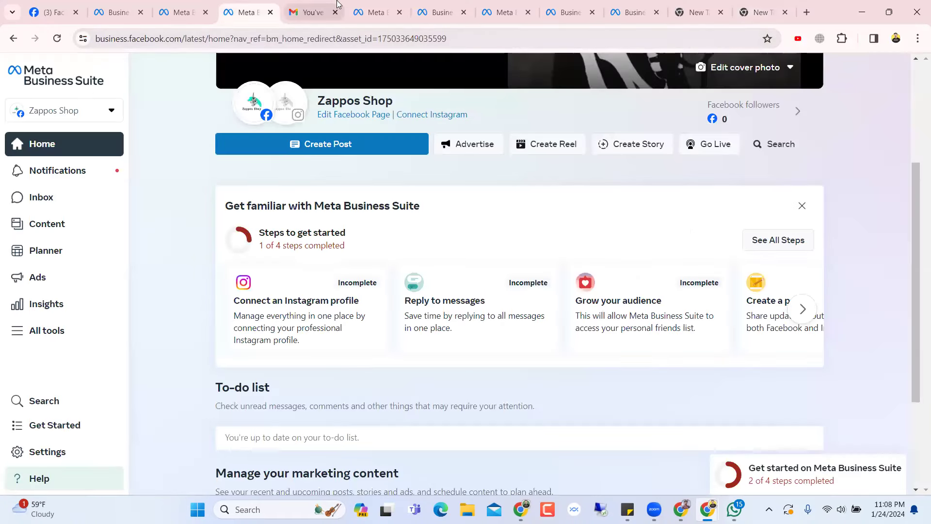
left_click(376, 6)
left_click(428, 4)
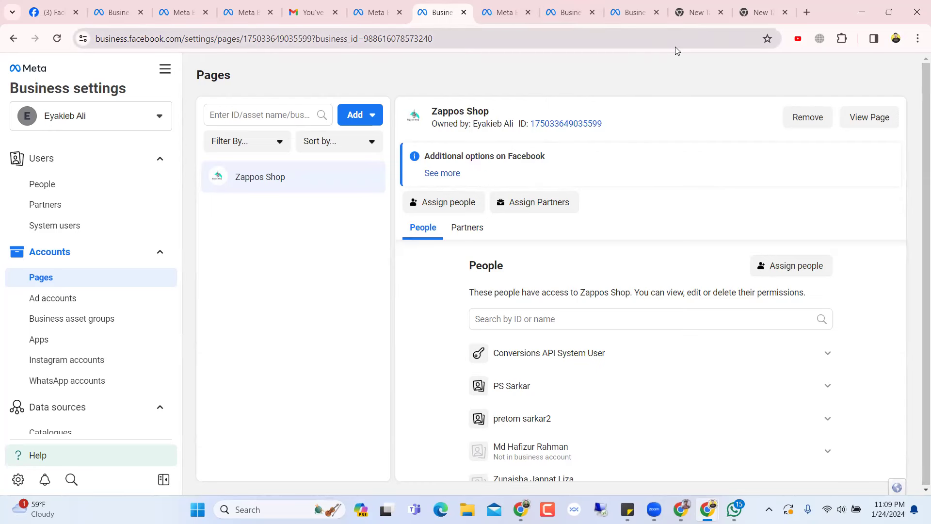
Close the five extra tabs right of Business Settings, including the New Tab.
left_click(529, 14)
left_click(529, 13)
left_click(529, 14)
left_click(529, 14)
left_click(529, 14)
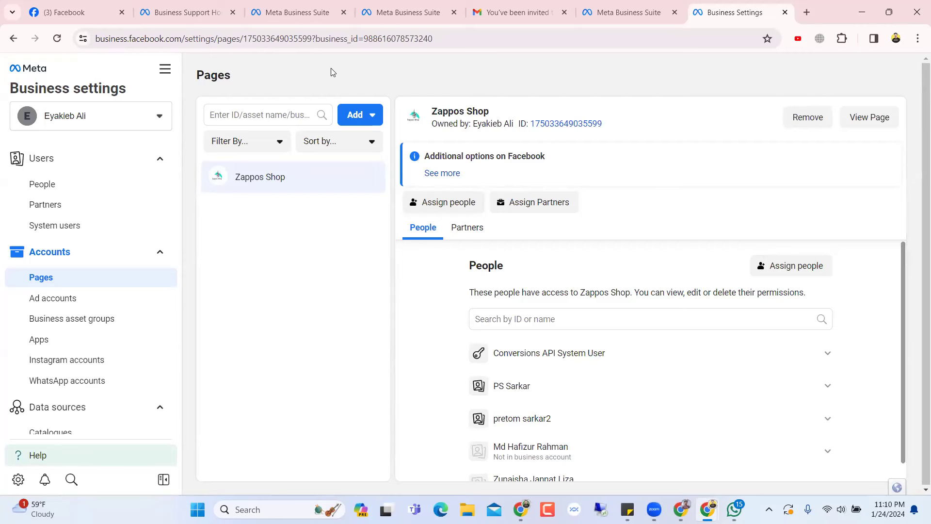
left_click(86, 160)
left_click(87, 160)
Open People under Users and start the Invite people dialog.
left_click(43, 184)
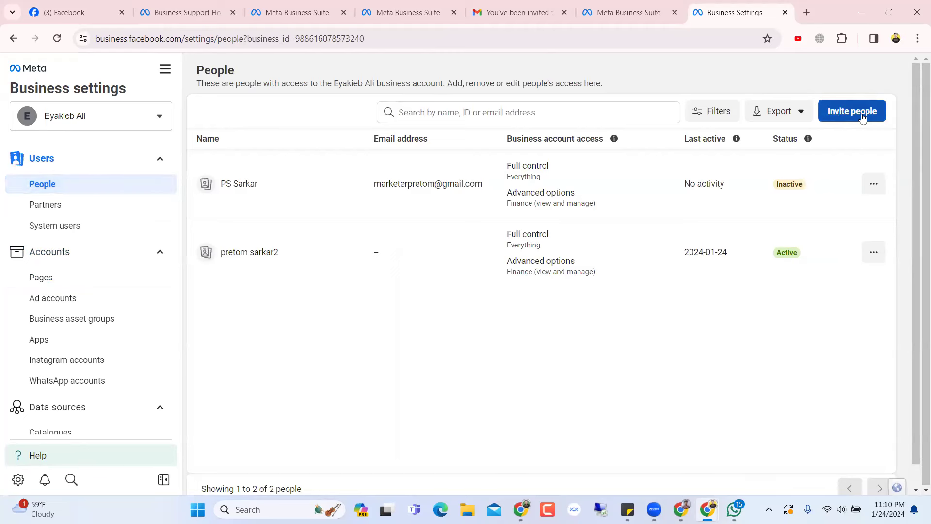
left_click(858, 115)
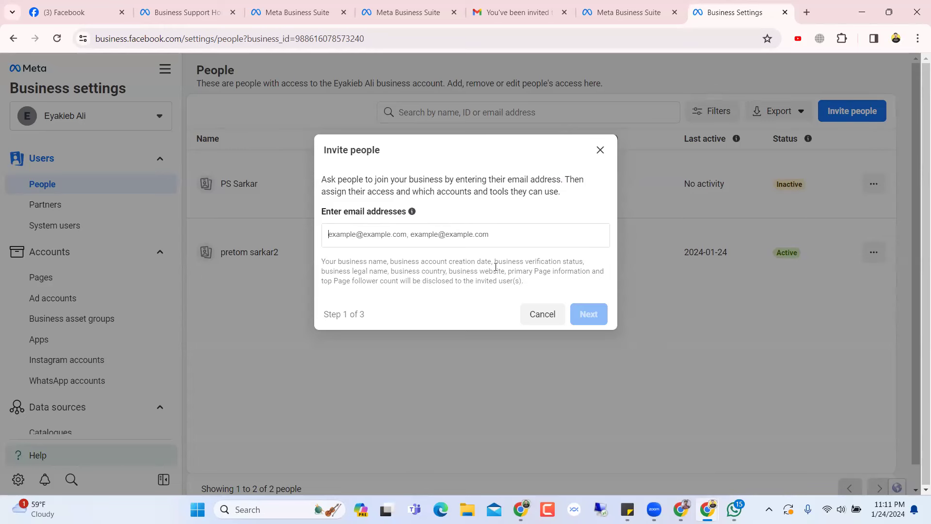
left_click(507, 230)
left_click(508, 230)
left_click(600, 150)
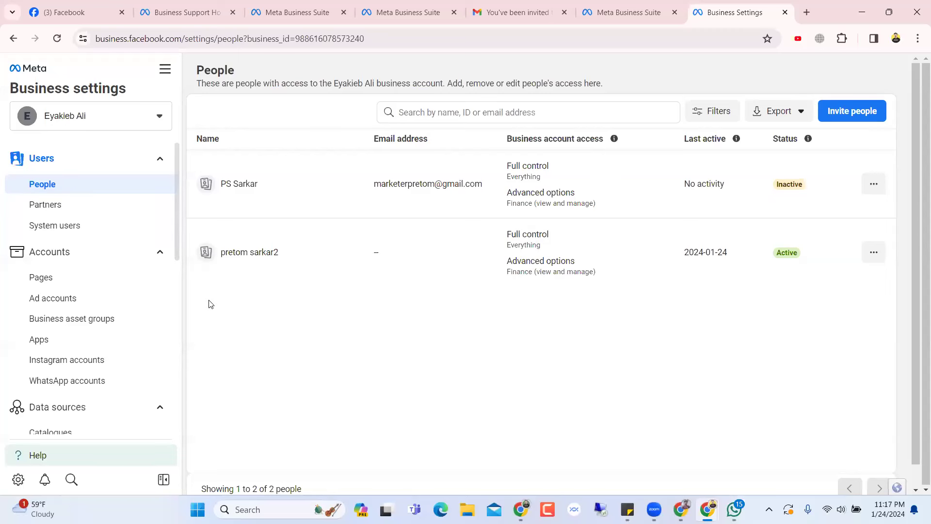
Reload the People page, then open and cancel Invite people without sending an invitation.
left_click(58, 38)
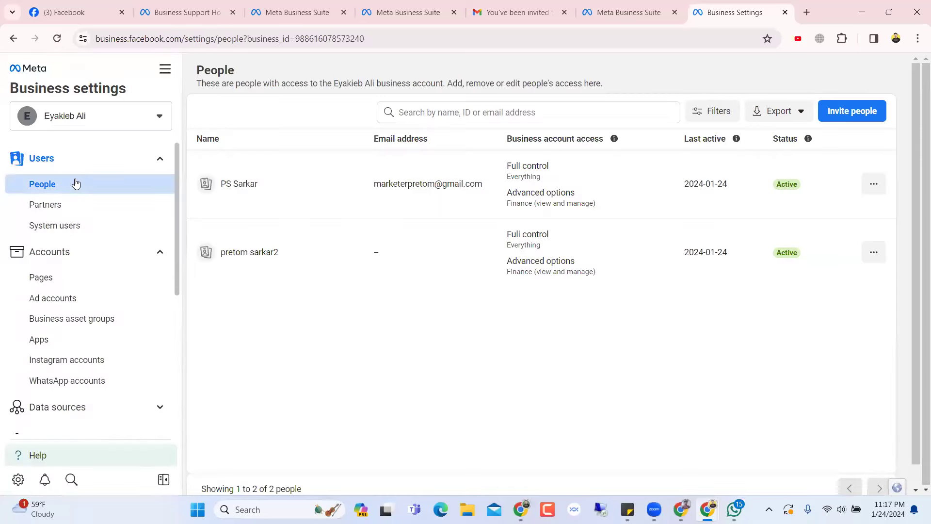
left_click(847, 115)
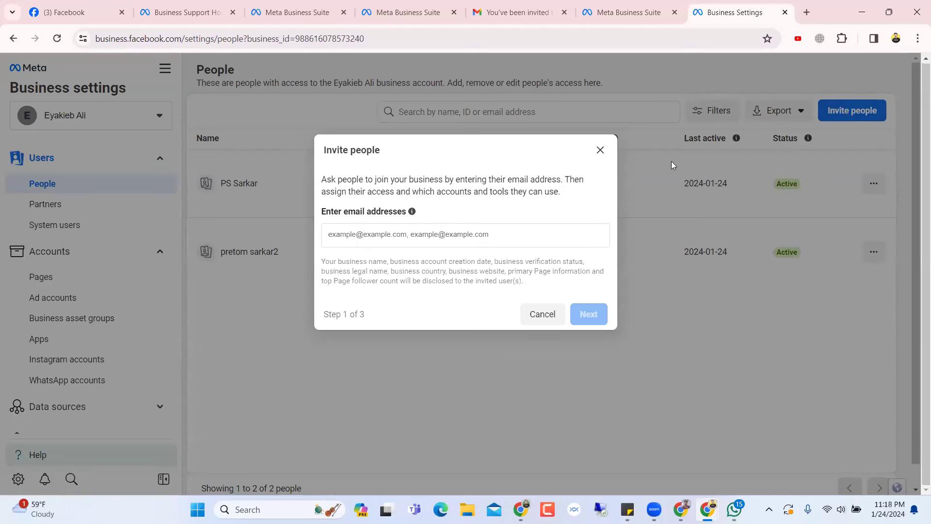
left_click(607, 154)
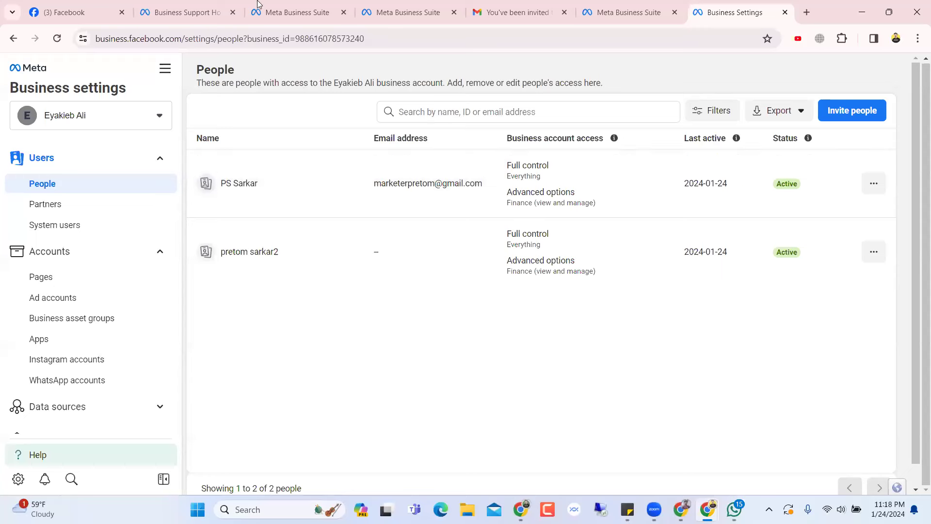